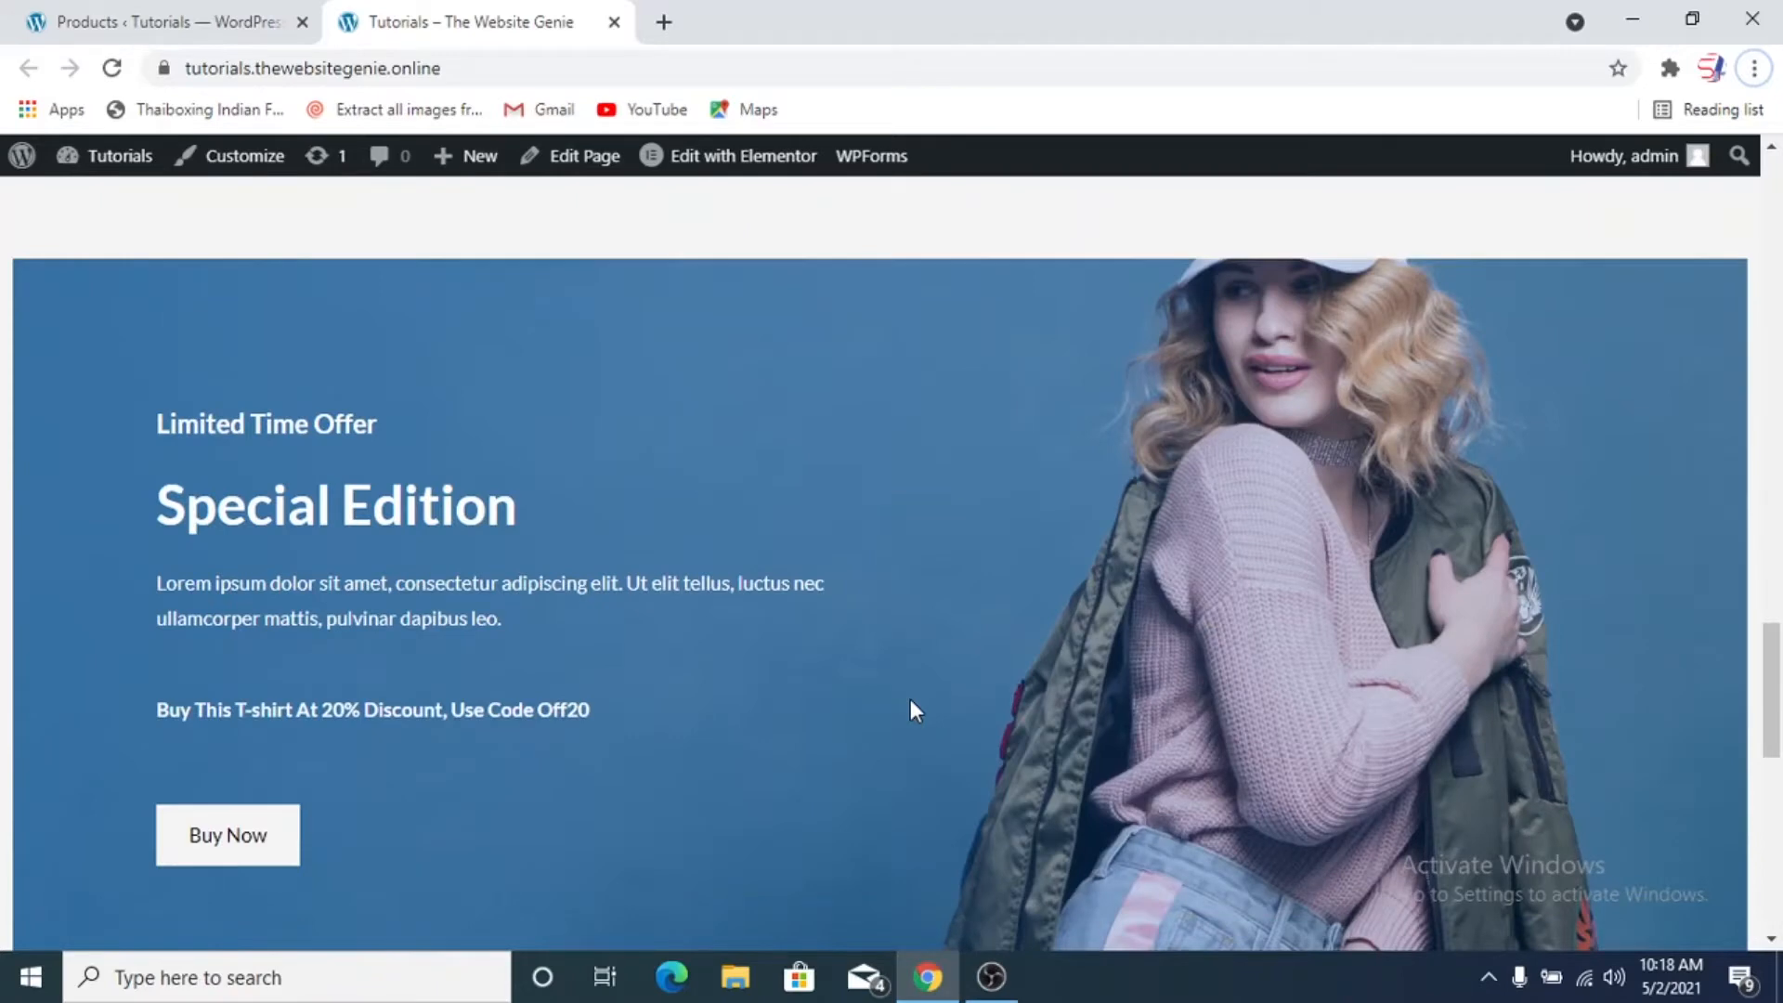
Start a new WooCommerce product in the site's admin and name it "Black Shoe"
{"action": "scroll", "coordinate": [910, 705], "scroll_direction": "up", "scroll_amount": 6}
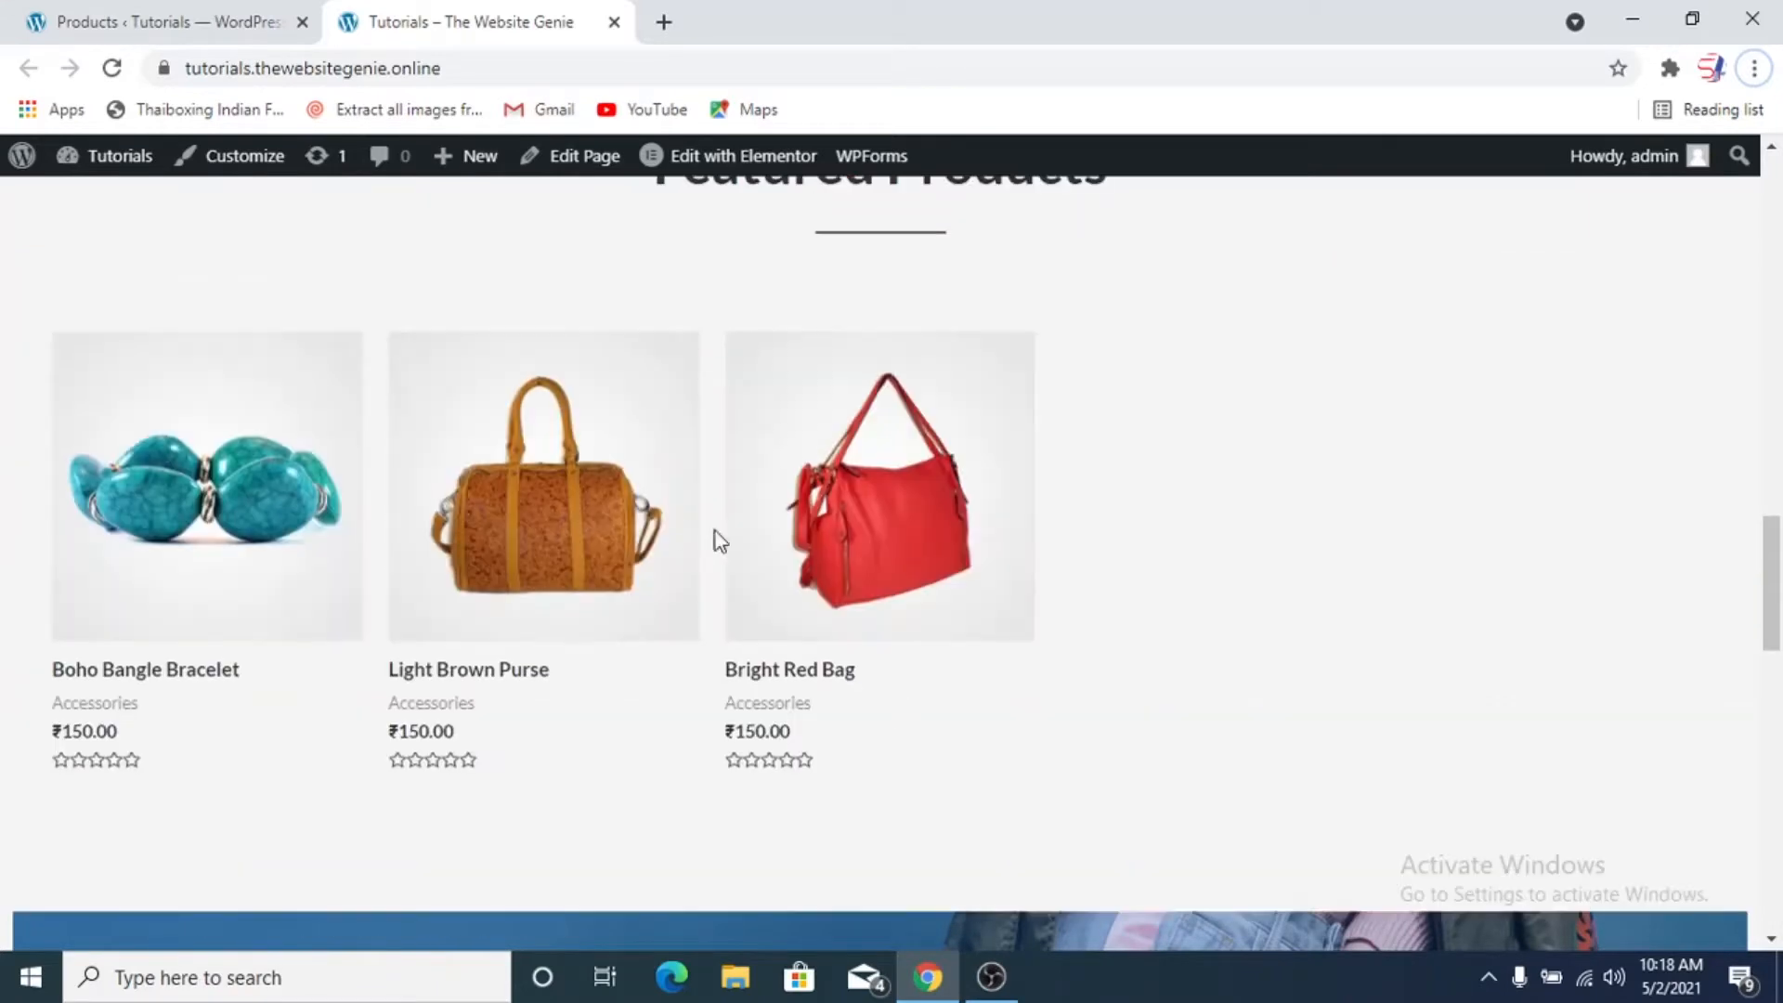
{"action": "left_click", "coordinate": [173, 24]}
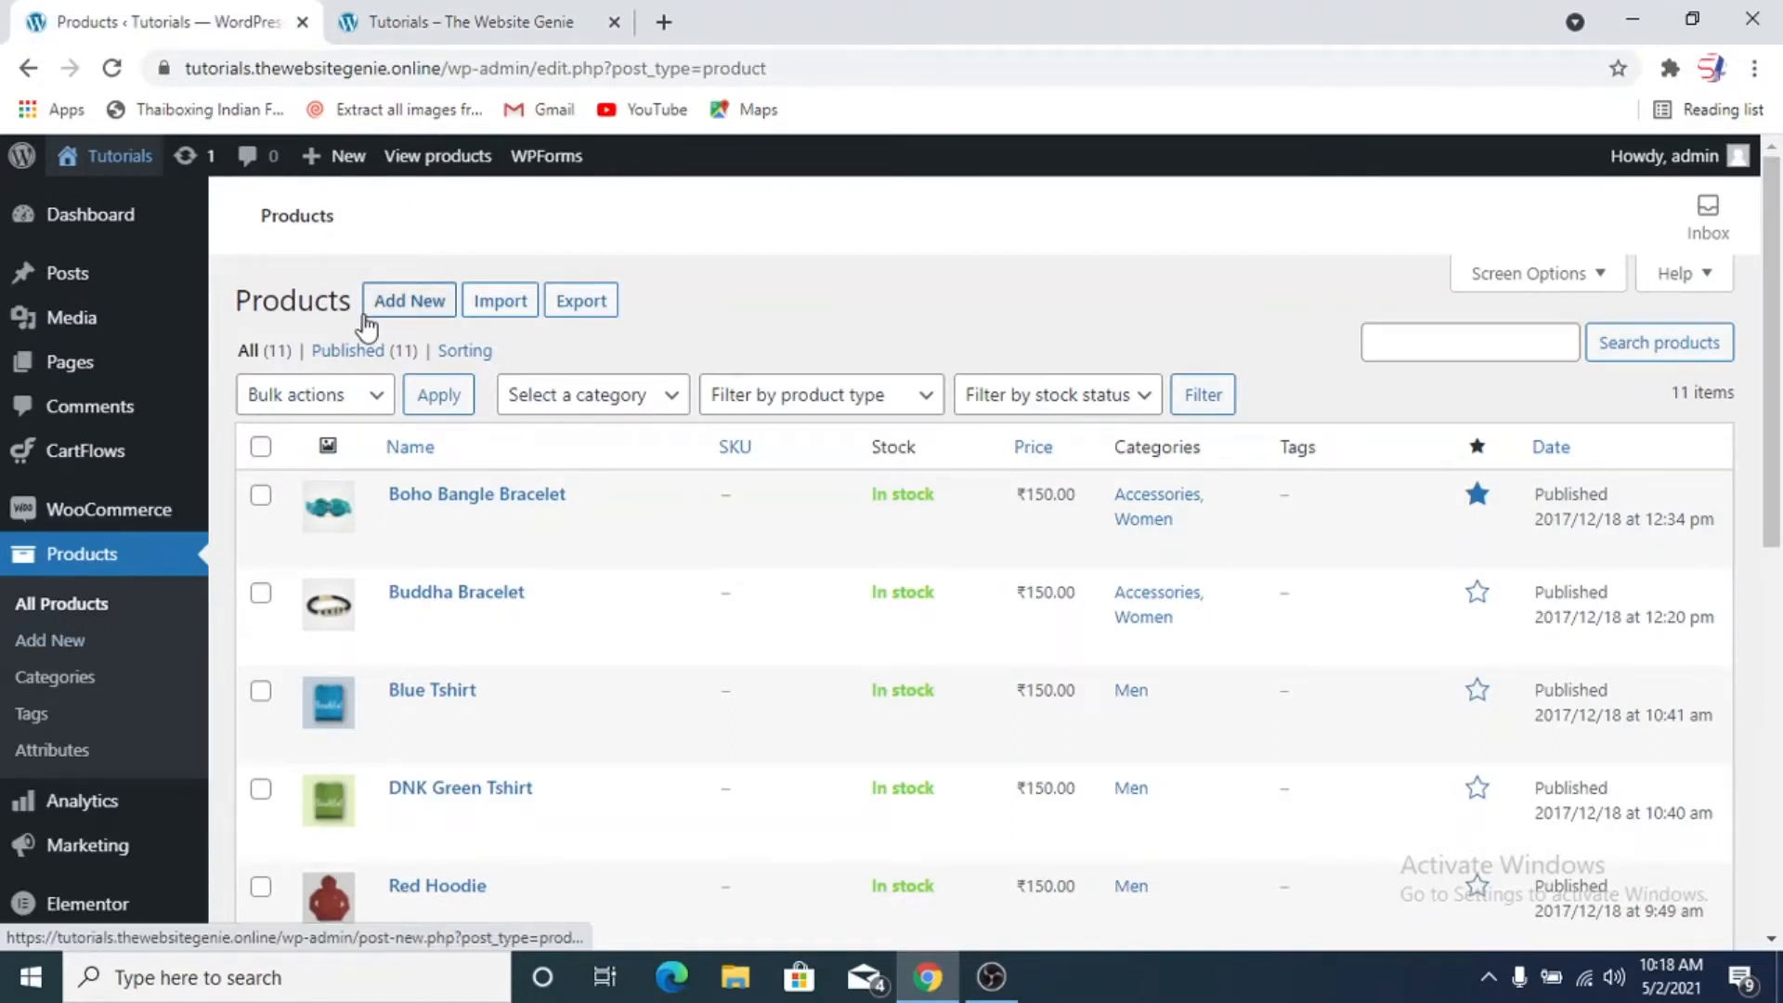
{"action": "mouse_move", "coordinate": [306, 172]}
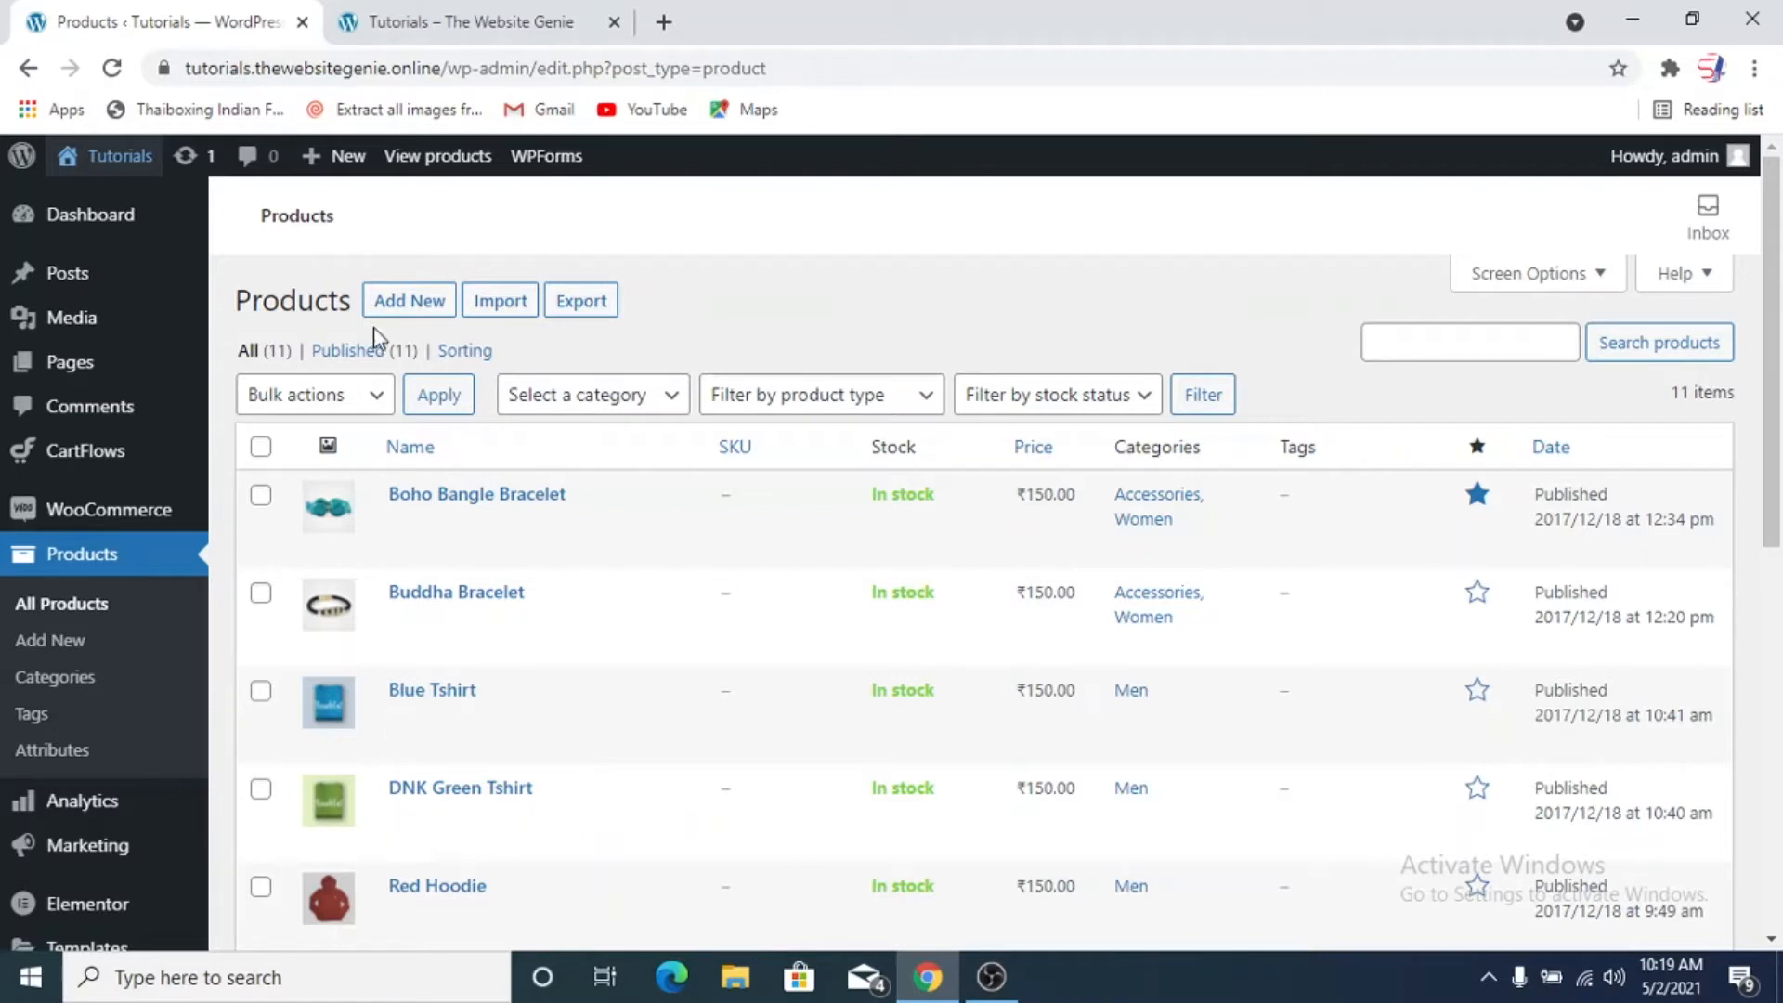
{"action": "left_click", "coordinate": [409, 299]}
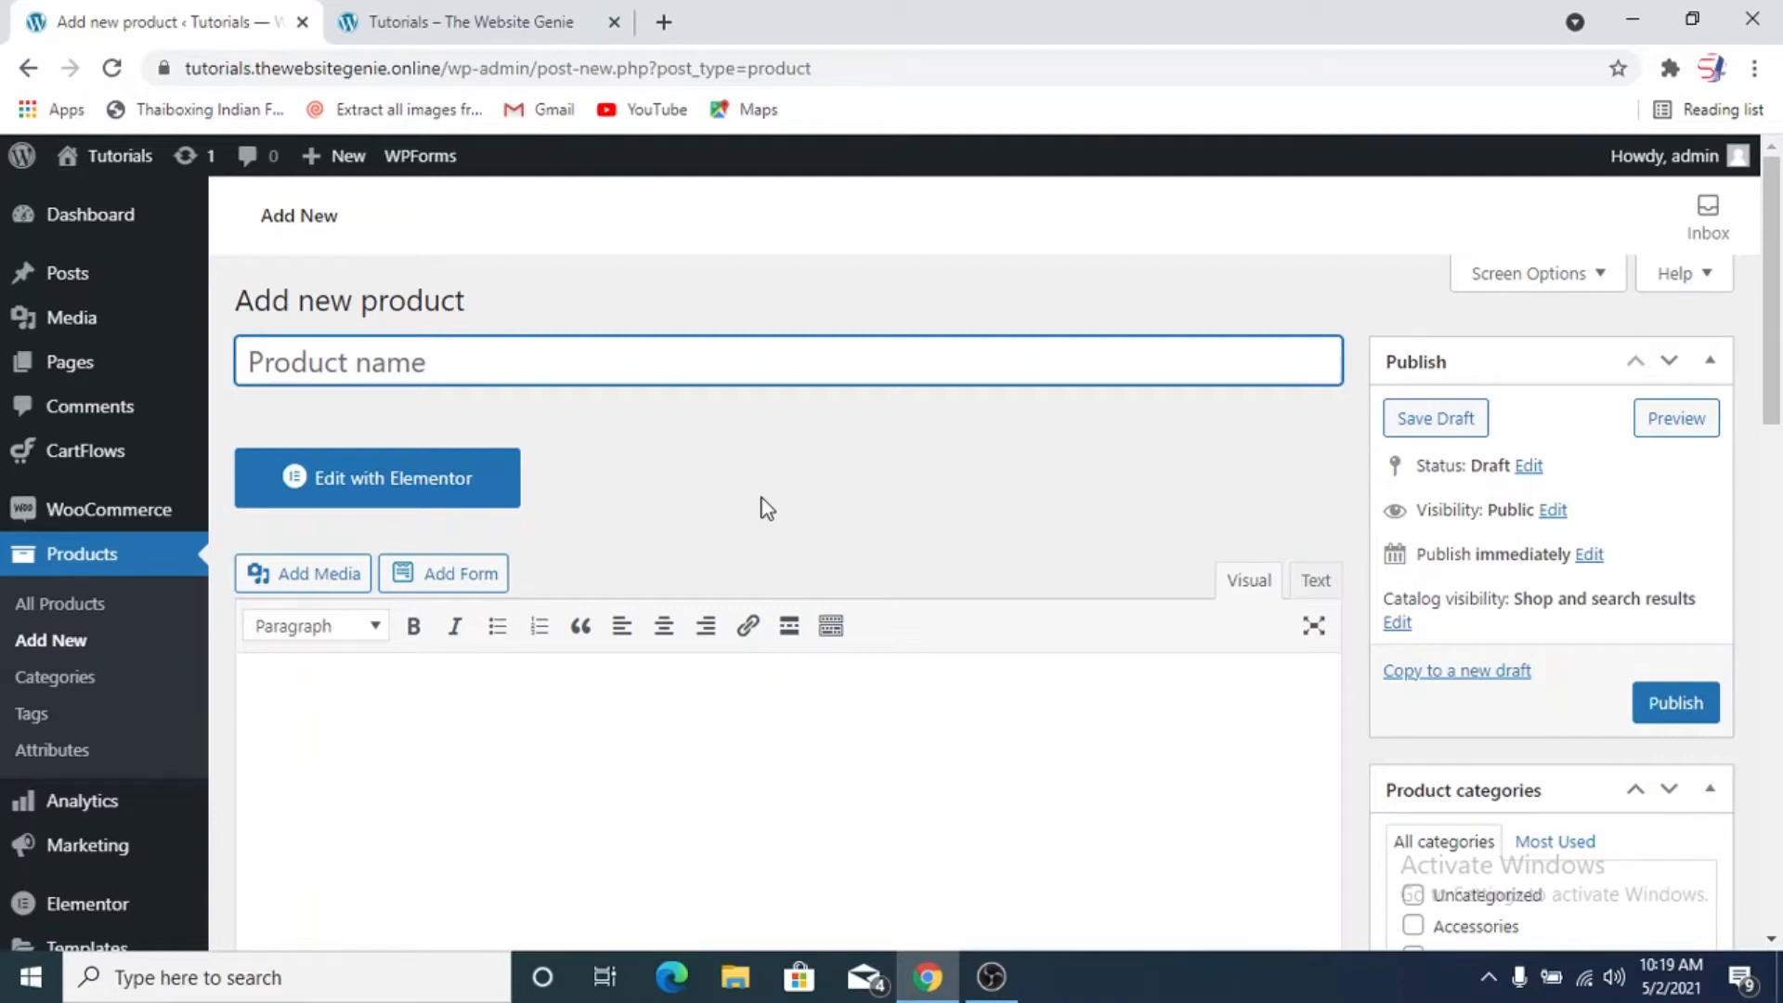
{"action": "type", "text": "B"}
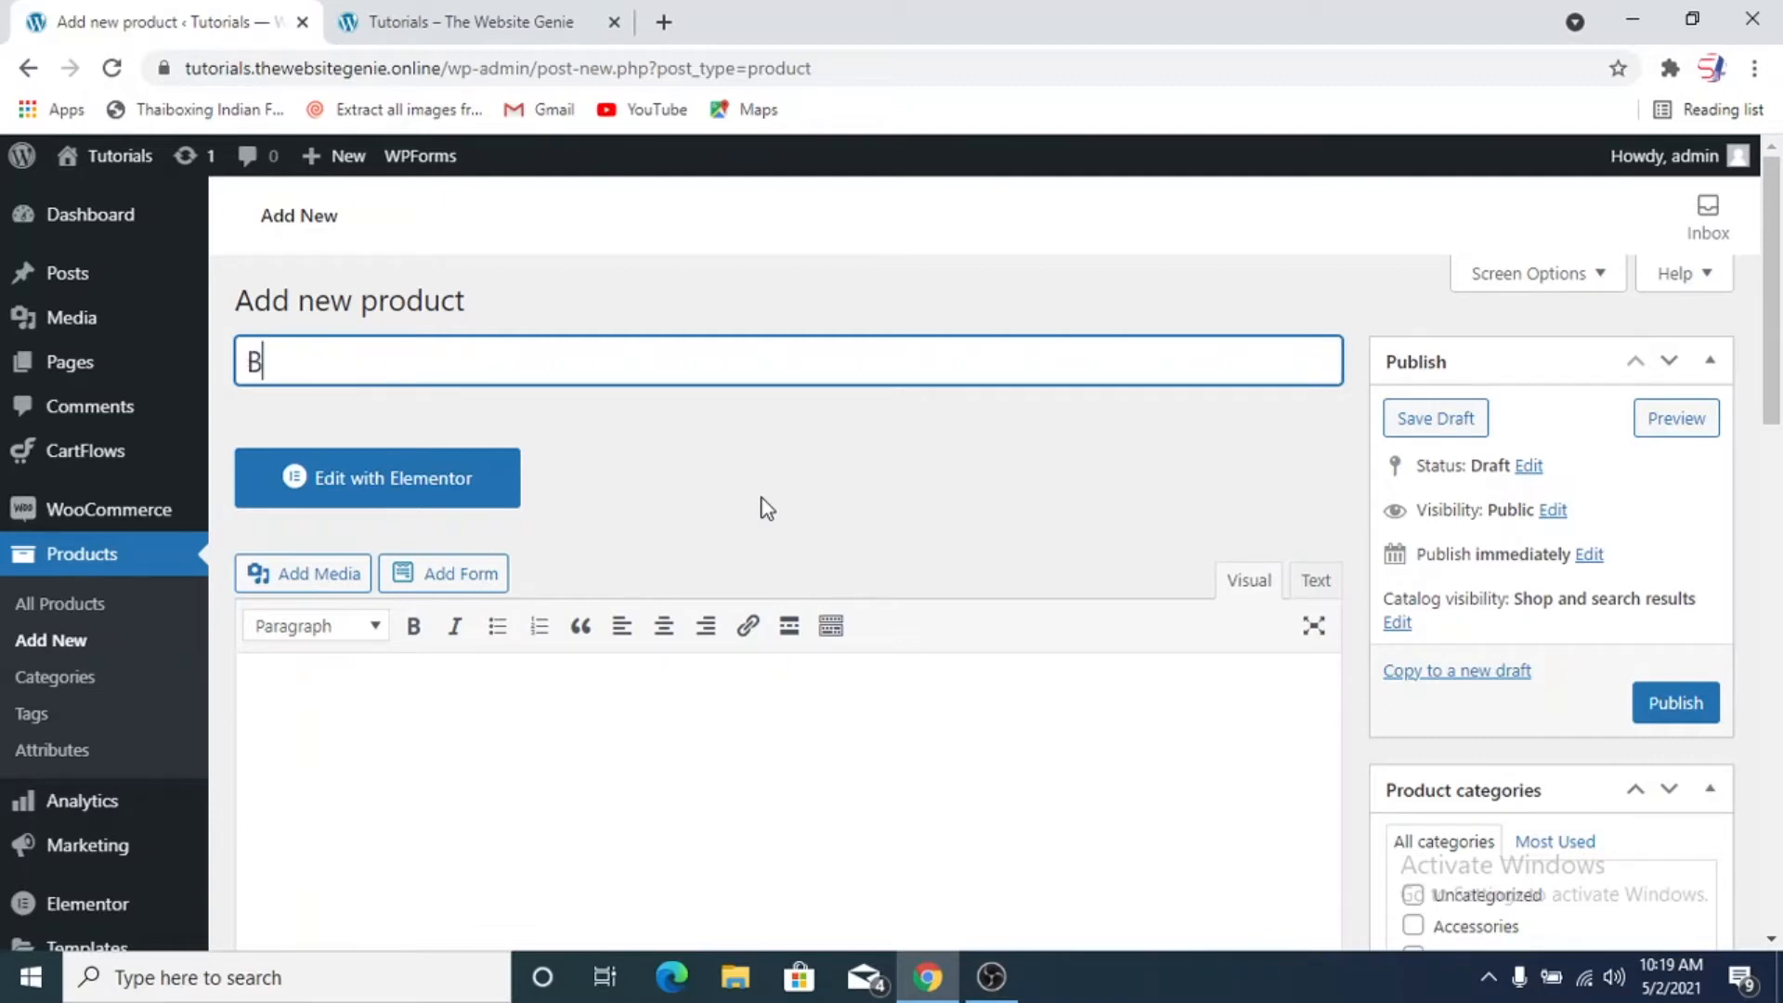
{"action": "type", "text": "lack Shoe"}
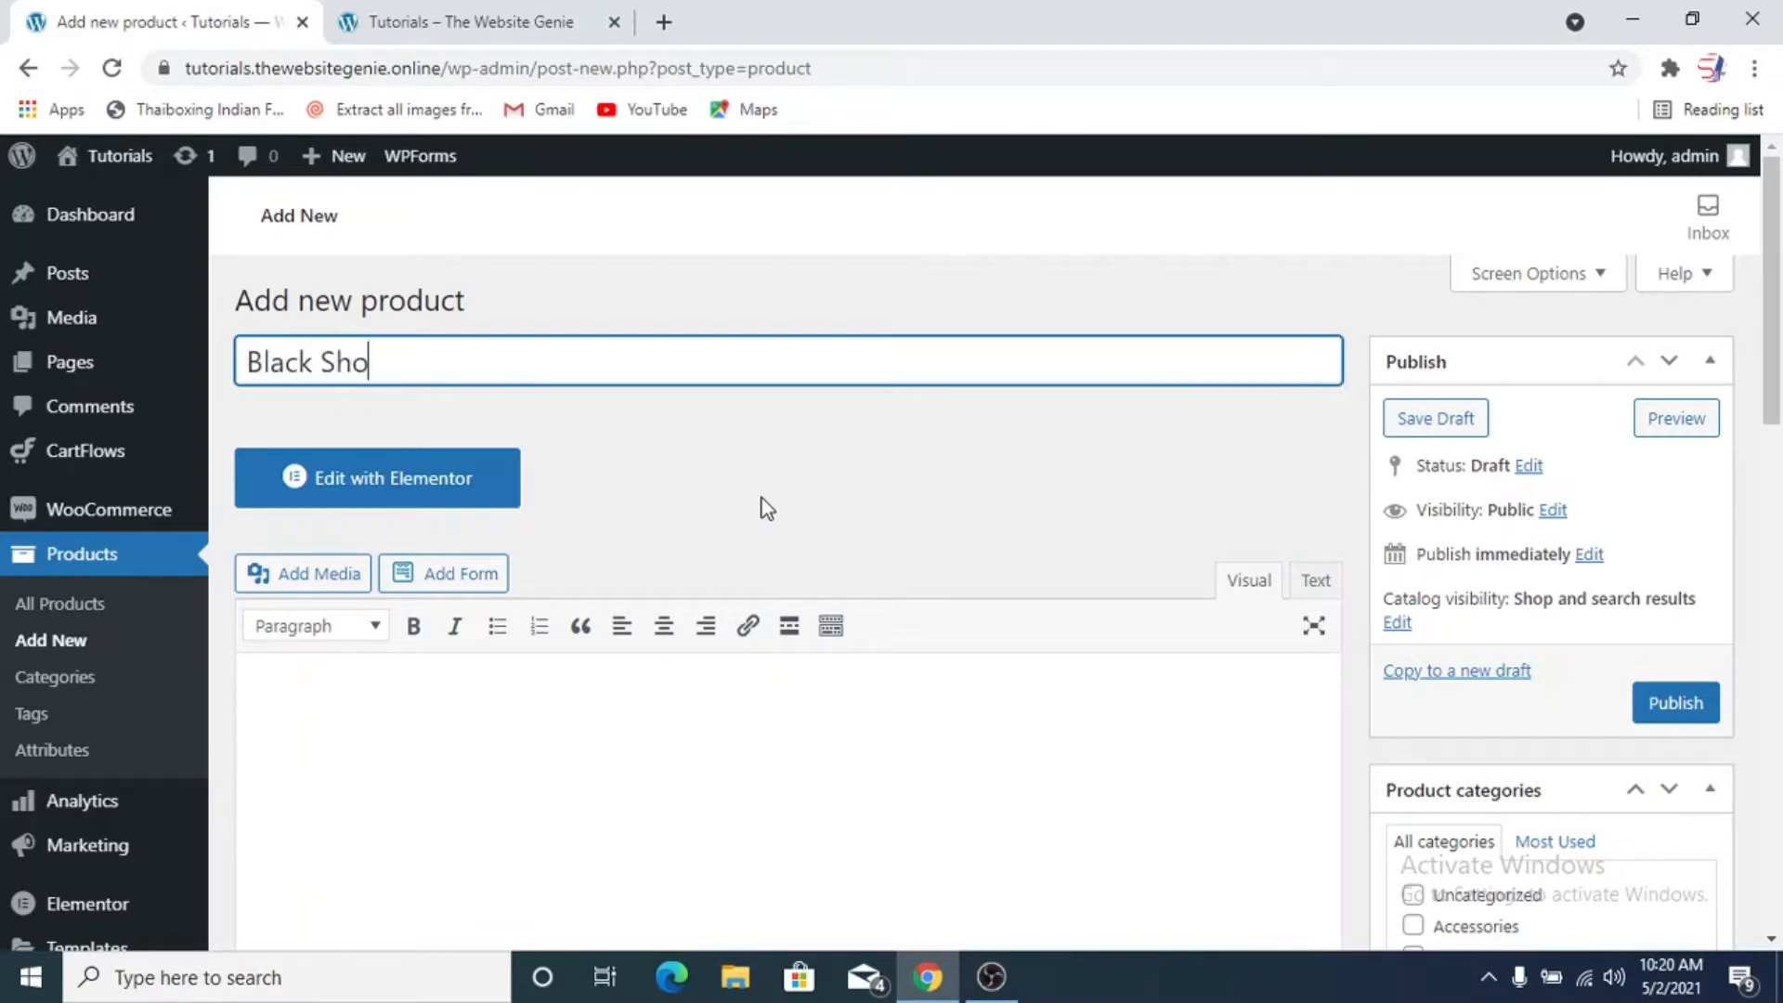
Open the Bright Red Bag product on the storefront and examine how its short text and full description are laid out
{"action": "scroll", "coordinate": [760, 505], "scroll_direction": "down", "scroll_amount": 6}
{"action": "scroll", "coordinate": [759, 517], "scroll_direction": "up", "scroll_amount": 4}
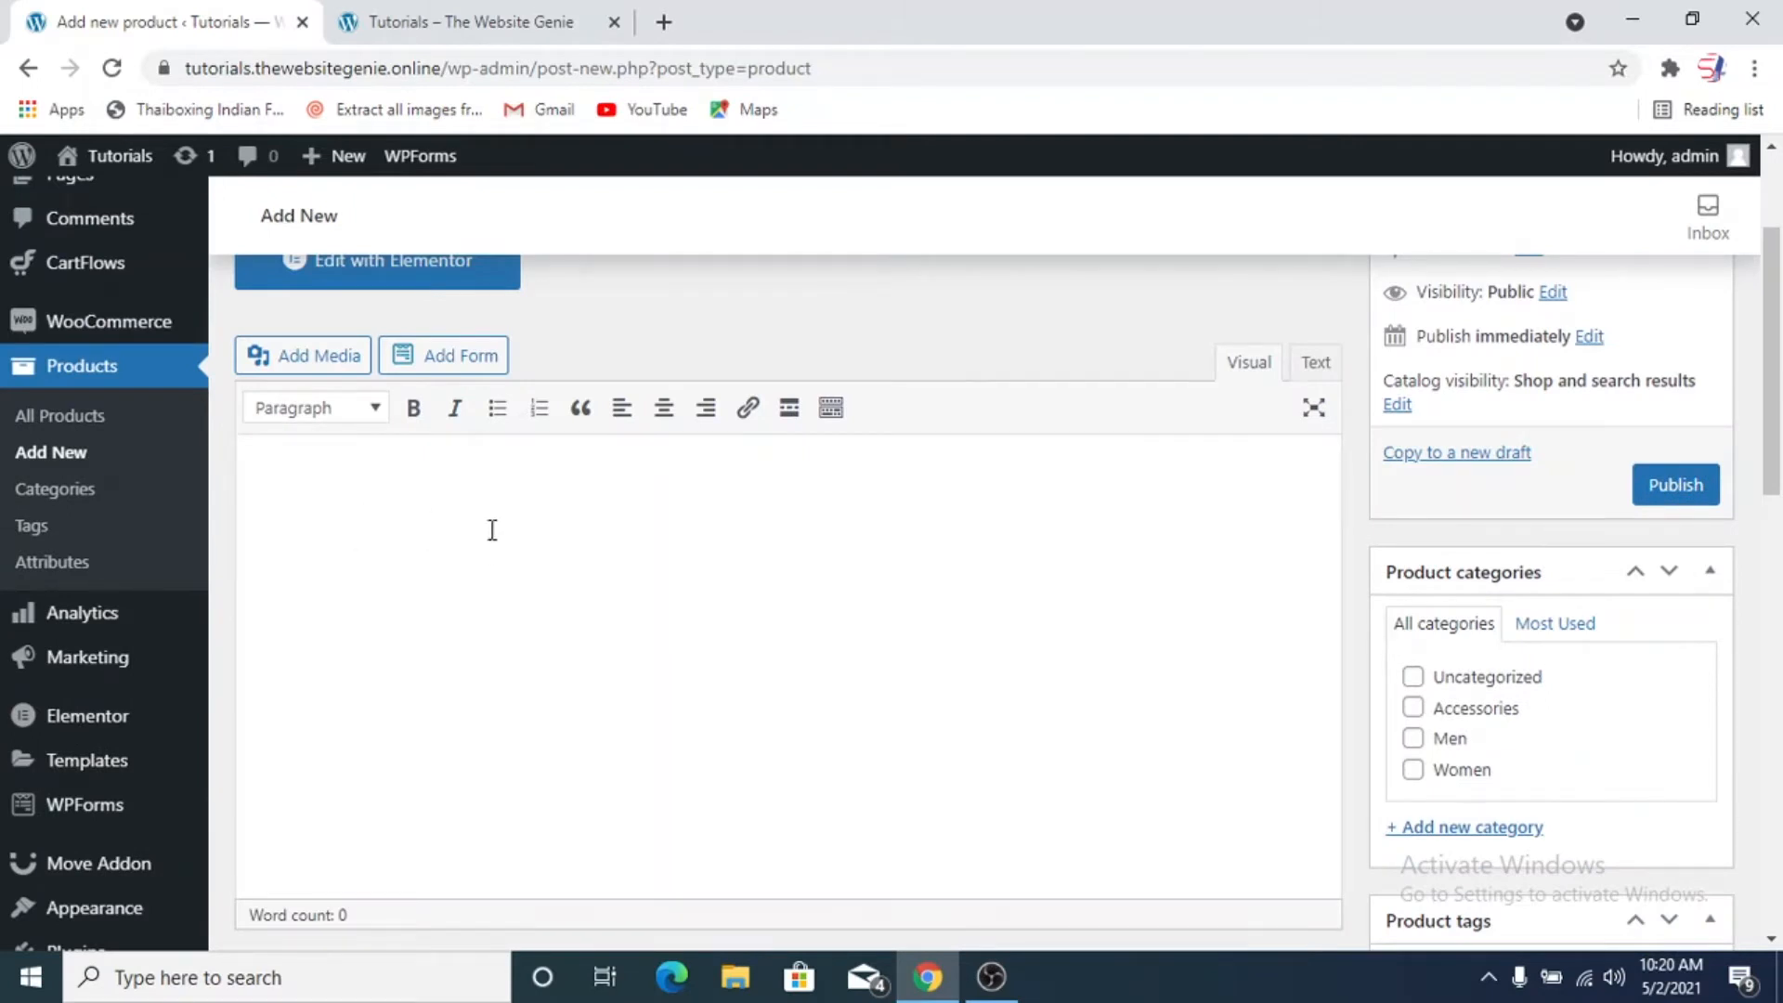
{"action": "left_click", "coordinate": [470, 21]}
{"action": "left_click", "coordinate": [882, 501]}
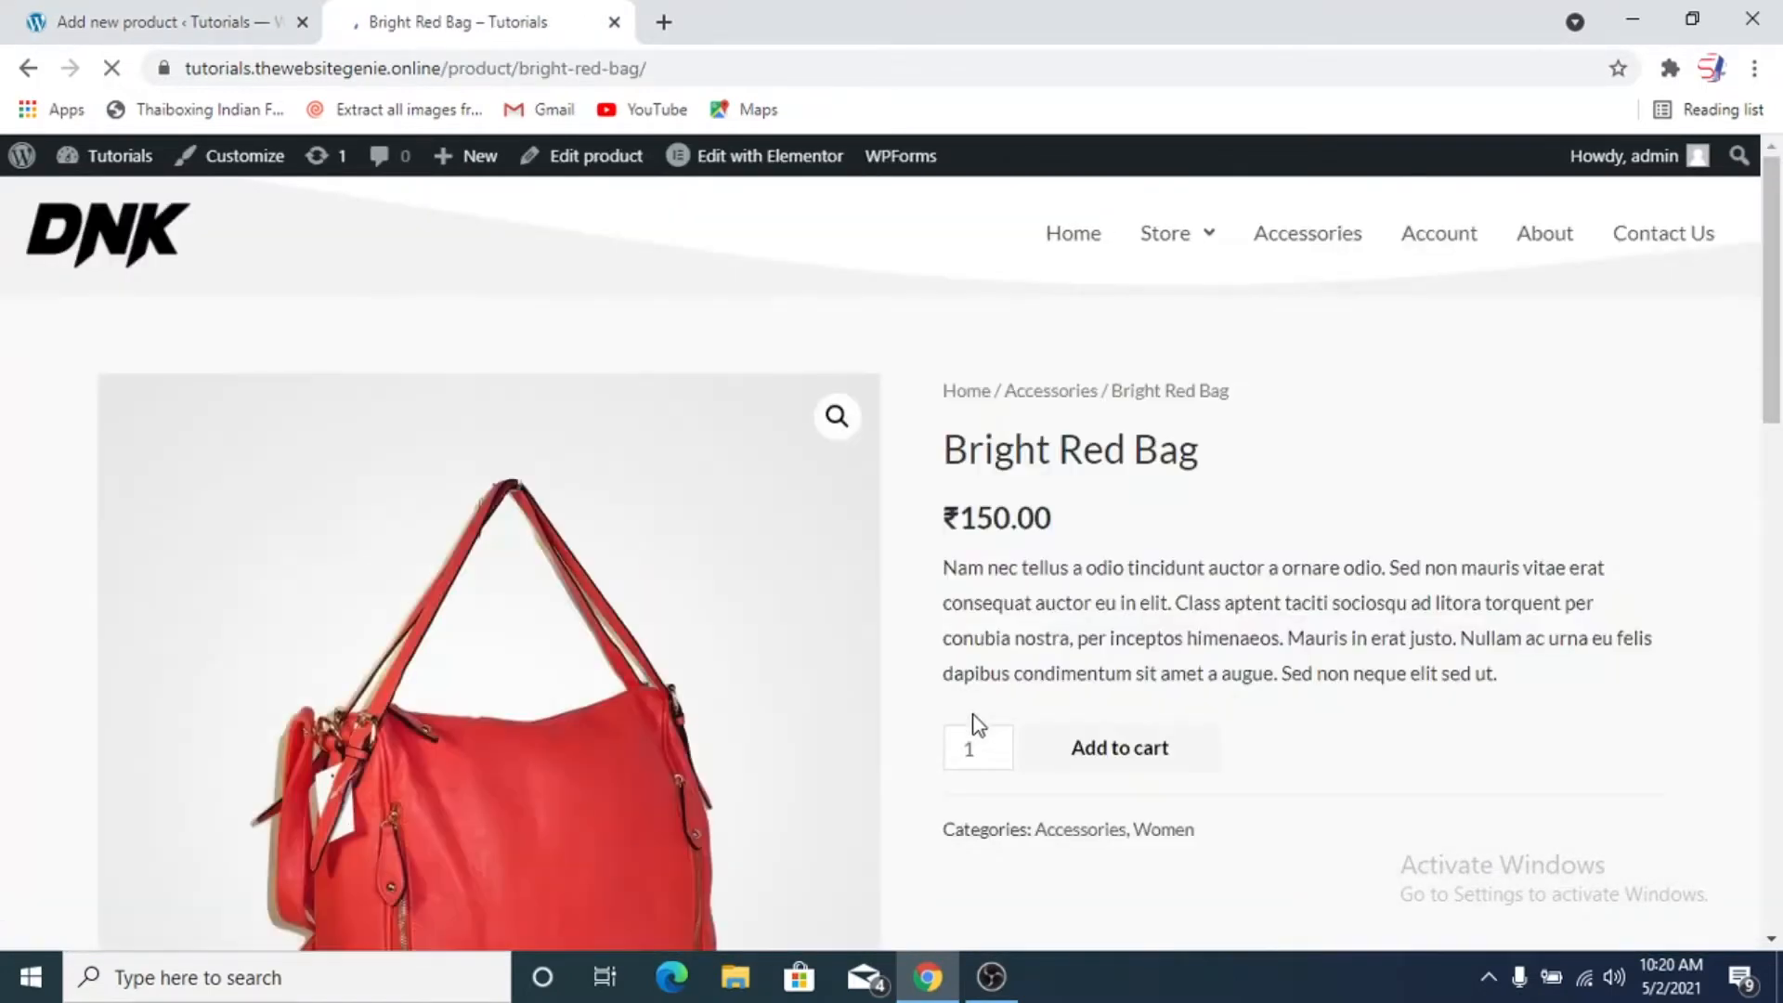
{"action": "scroll", "coordinate": [1245, 661], "scroll_direction": "down", "scroll_amount": 2}
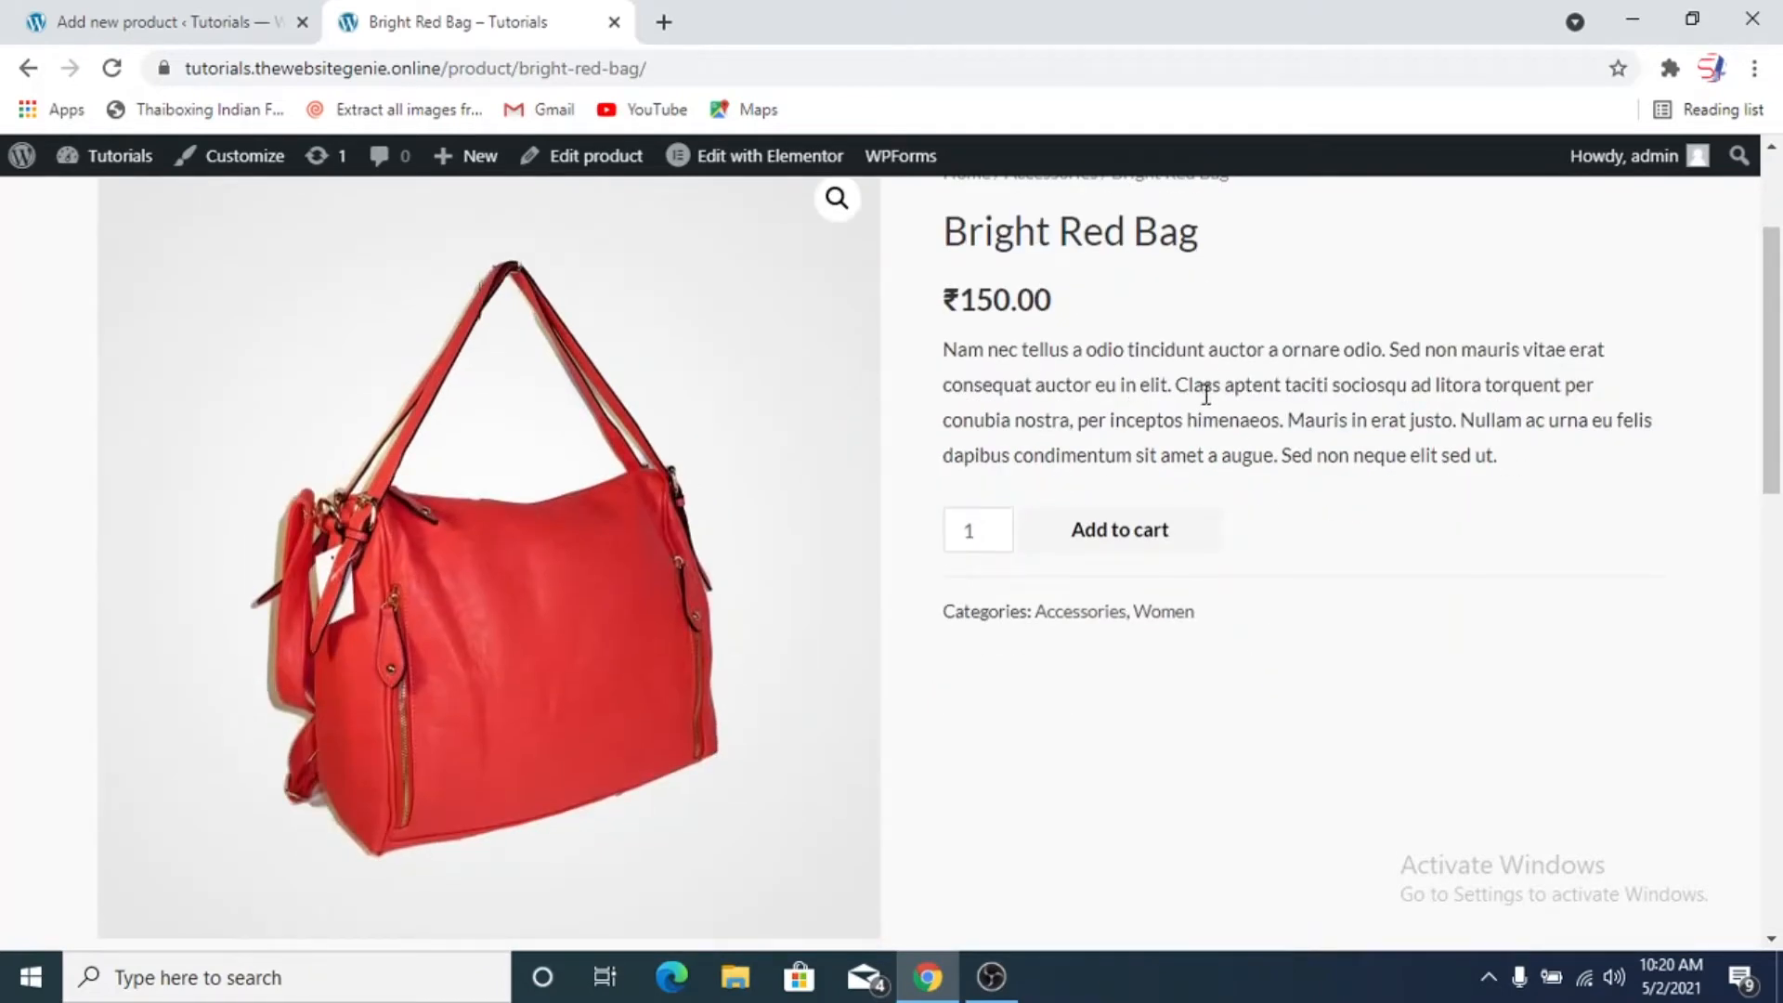
{"action": "scroll", "coordinate": [1162, 619], "scroll_direction": "down", "scroll_amount": 6}
{"action": "scroll", "coordinate": [542, 438], "scroll_direction": "up", "scroll_amount": 2}
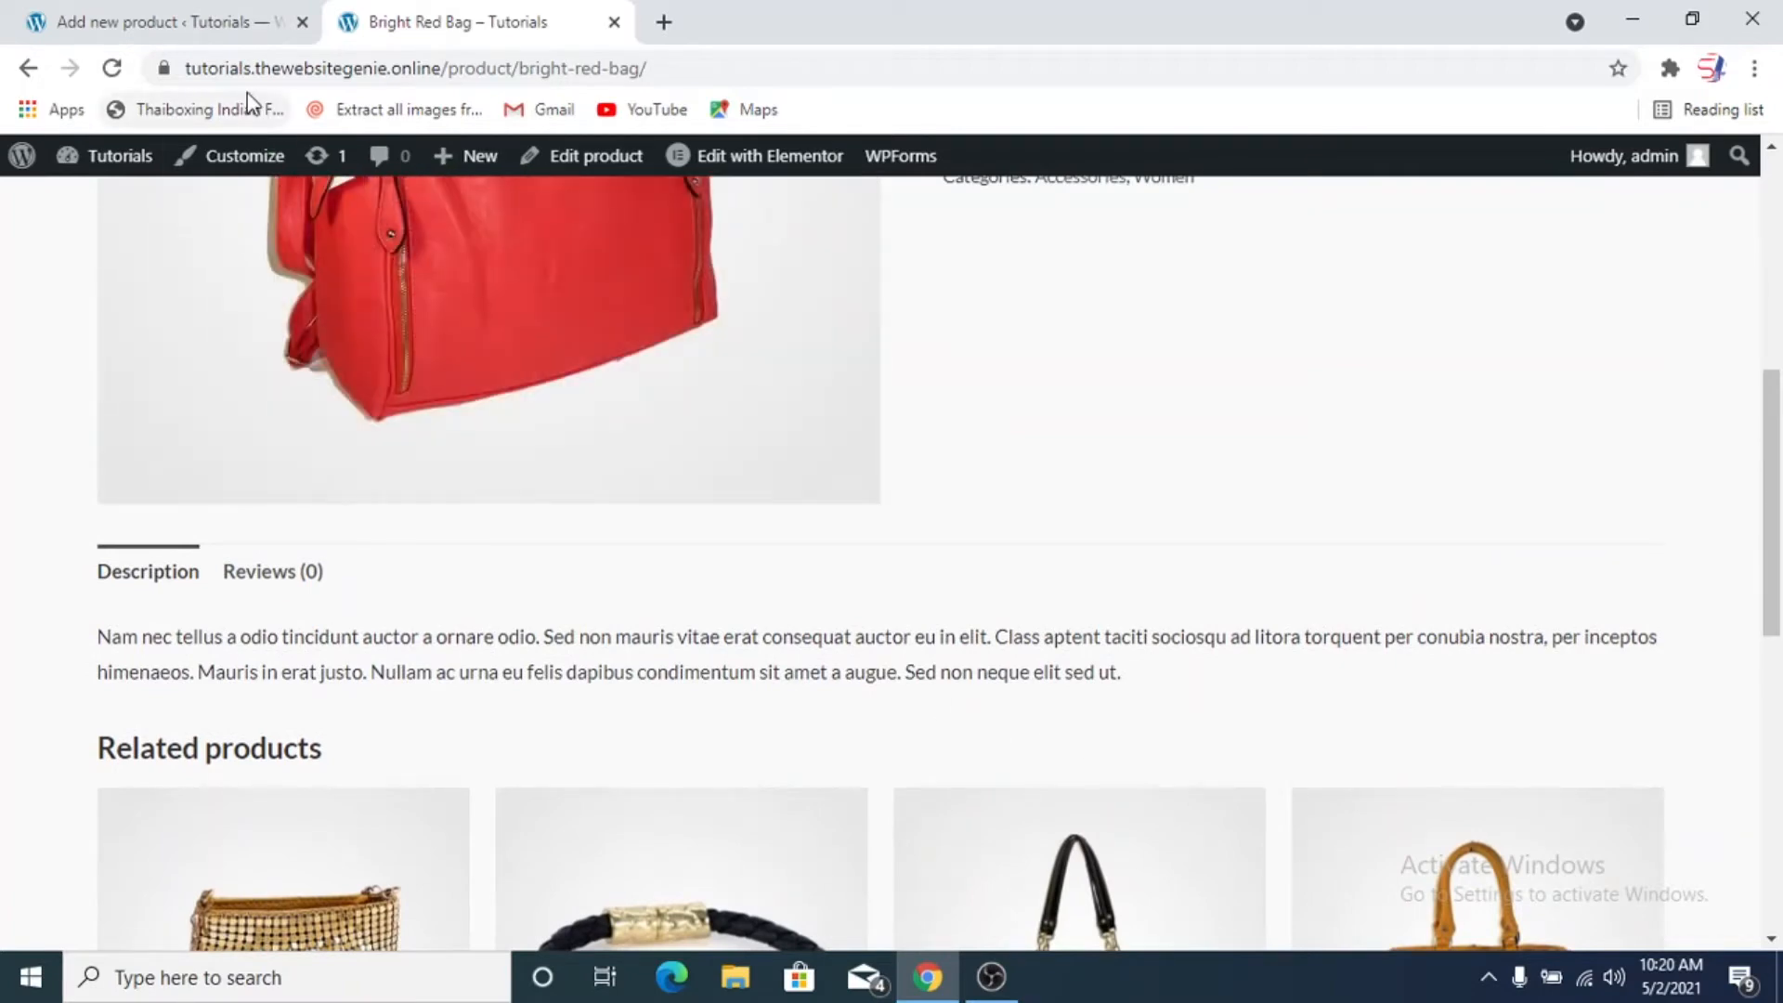
Compare the new product's main and short description editors with the corresponding texts on the Bright Red Bag page
{"action": "left_click", "coordinate": [219, 26]}
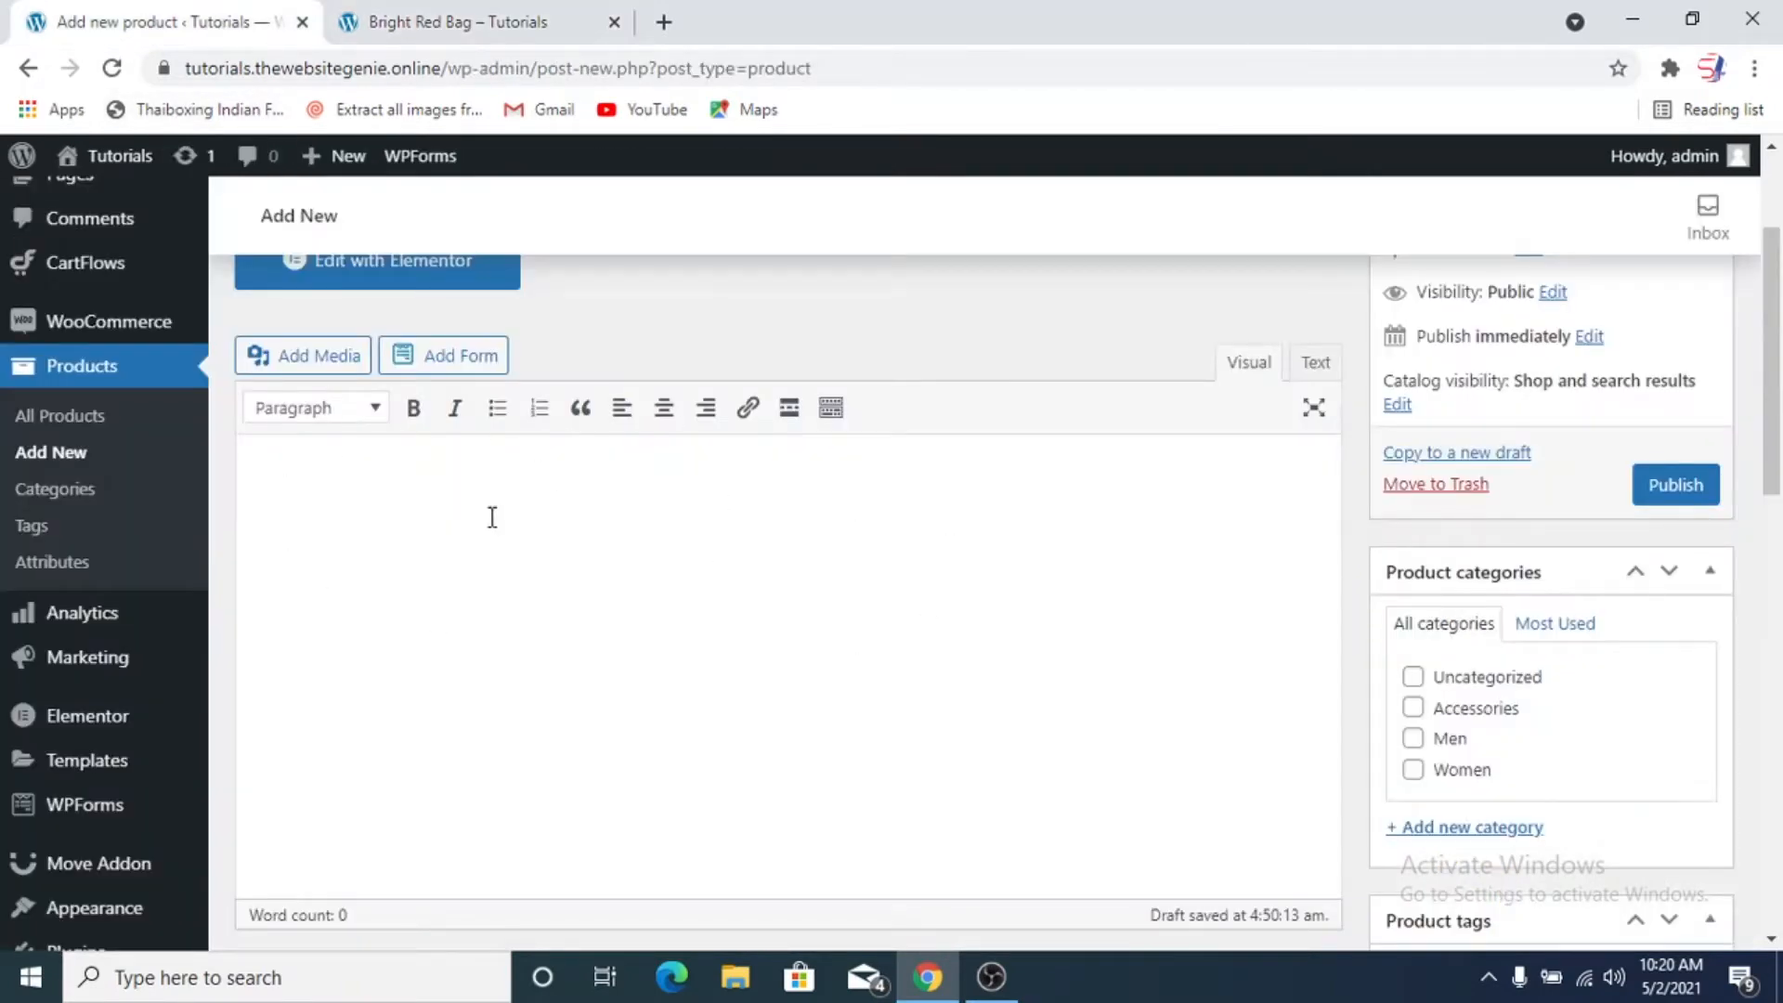
{"action": "left_click", "coordinate": [470, 8]}
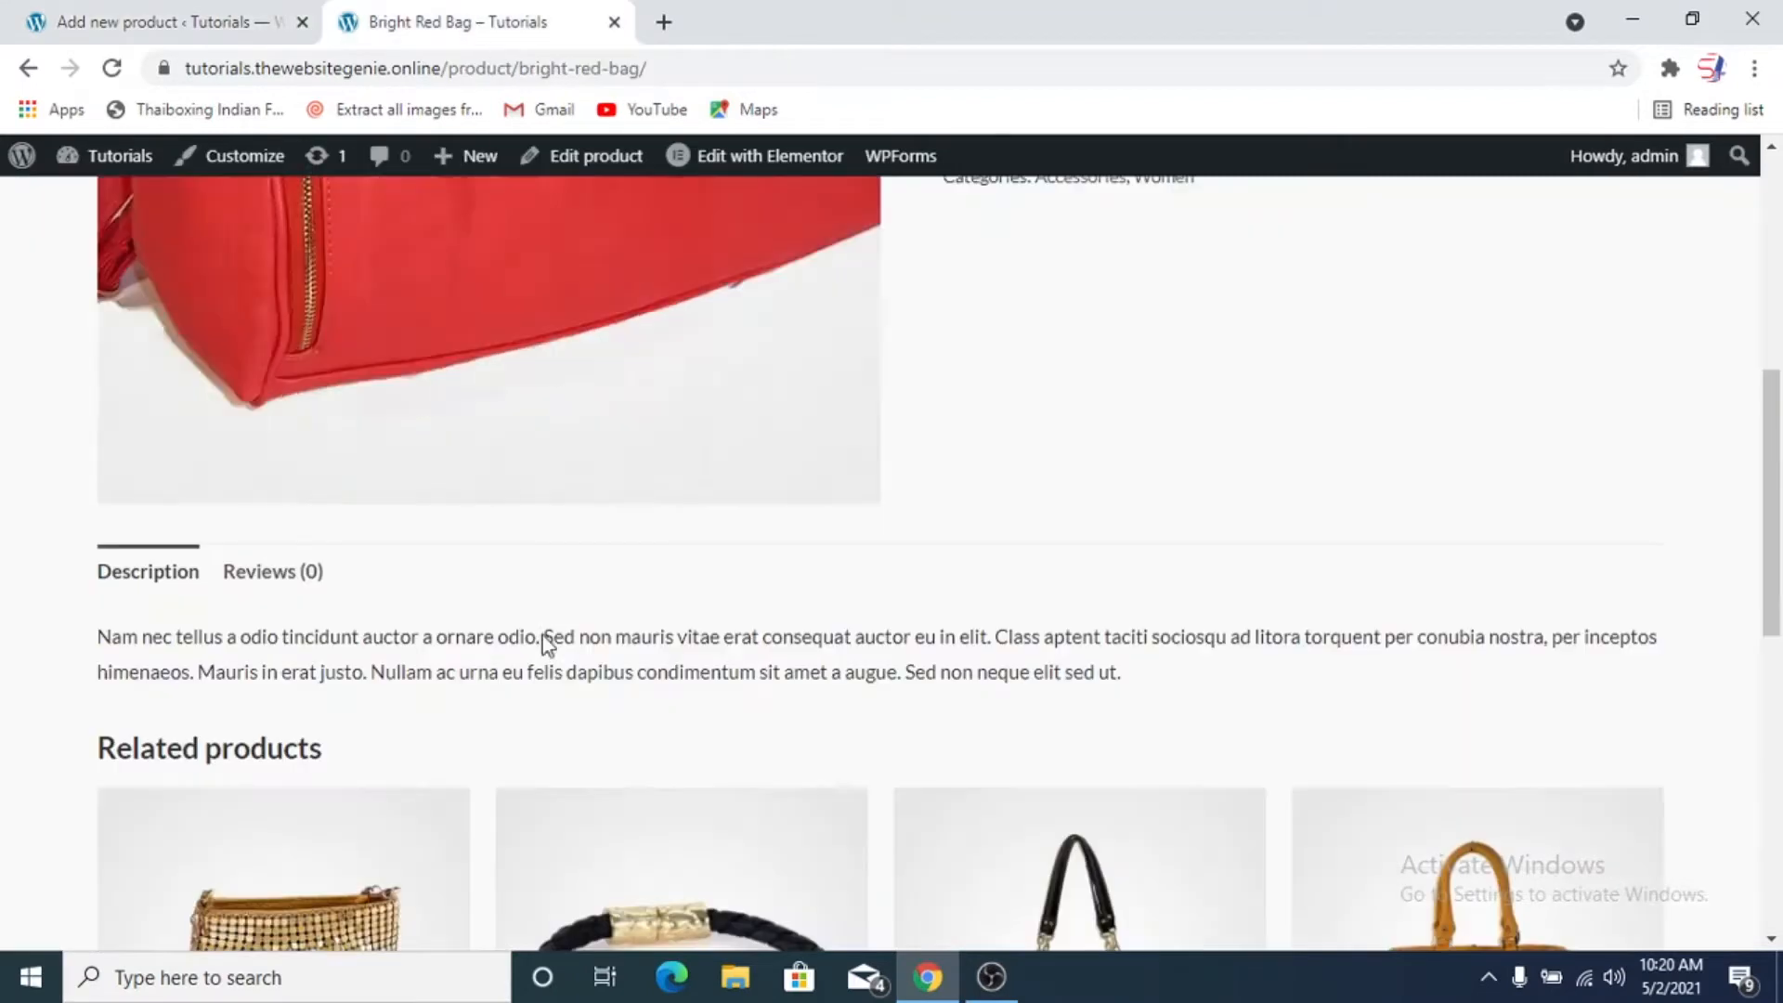
{"action": "left_click", "coordinate": [124, 20]}
{"action": "scroll", "coordinate": [691, 584], "scroll_direction": "down", "scroll_amount": 5}
{"action": "scroll", "coordinate": [692, 585], "scroll_direction": "down", "scroll_amount": 5}
{"action": "scroll", "coordinate": [688, 573], "scroll_direction": "up", "scroll_amount": 2}
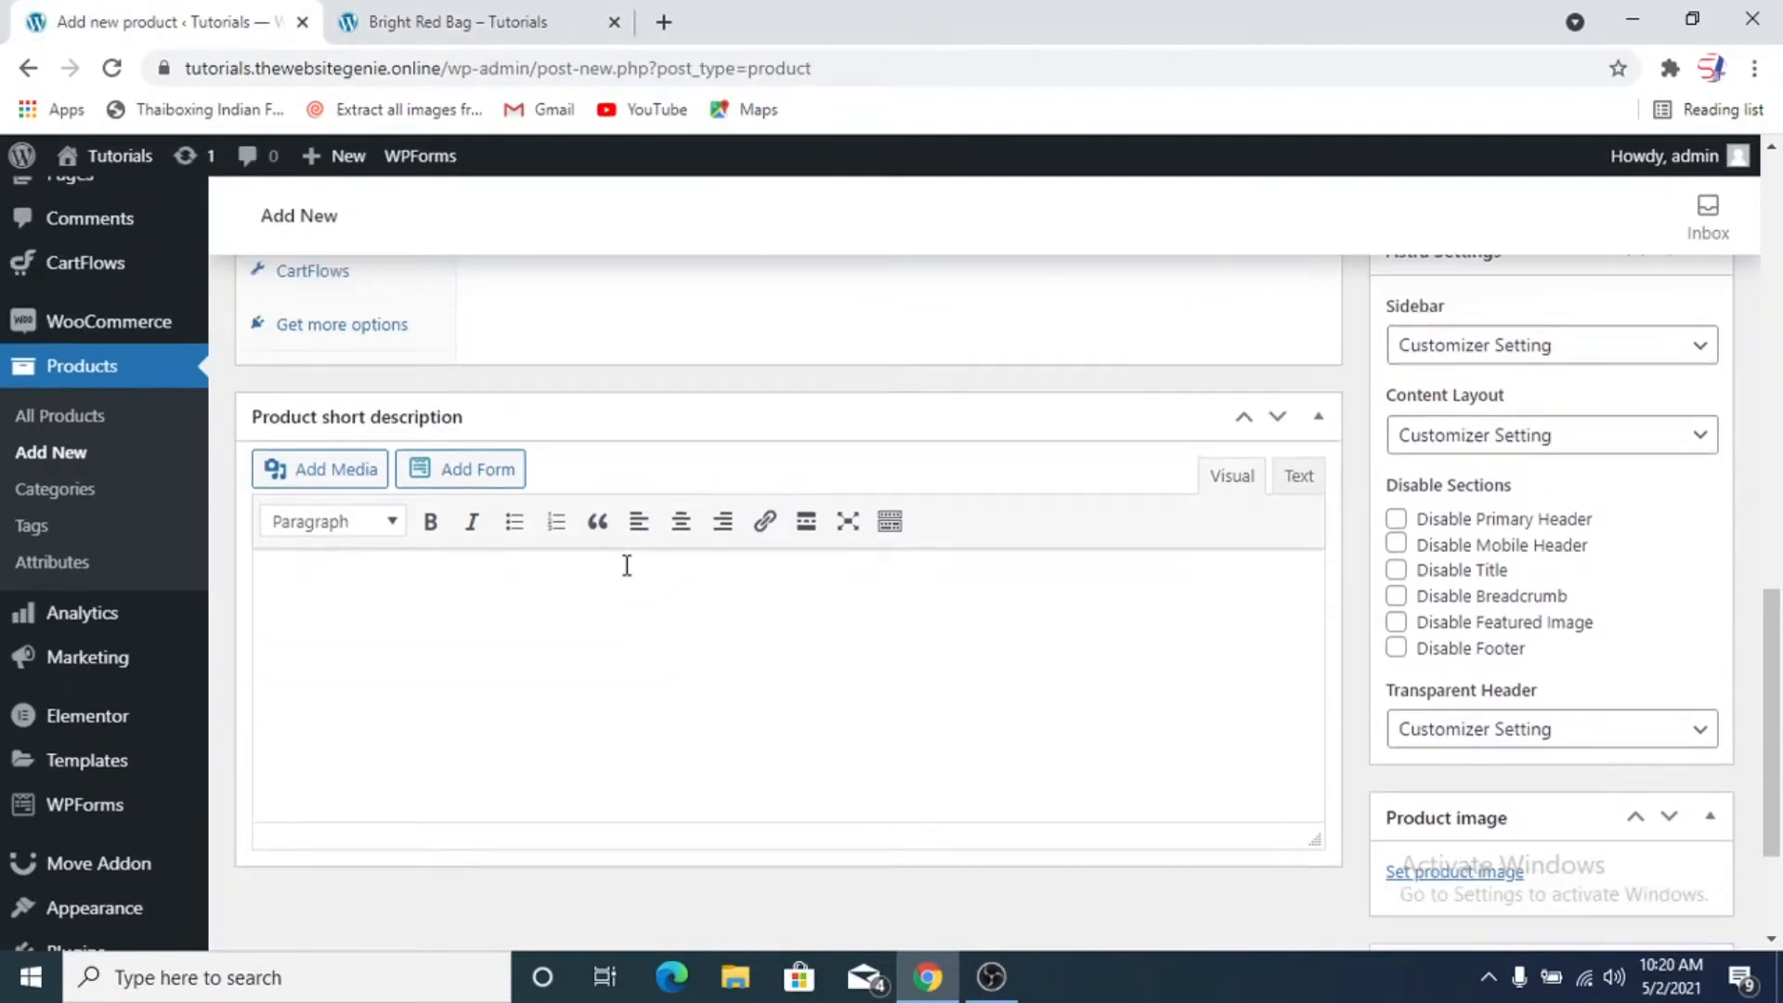
{"action": "left_click", "coordinate": [501, 9]}
{"action": "scroll", "coordinate": [1276, 515], "scroll_direction": "up", "scroll_amount": 5}
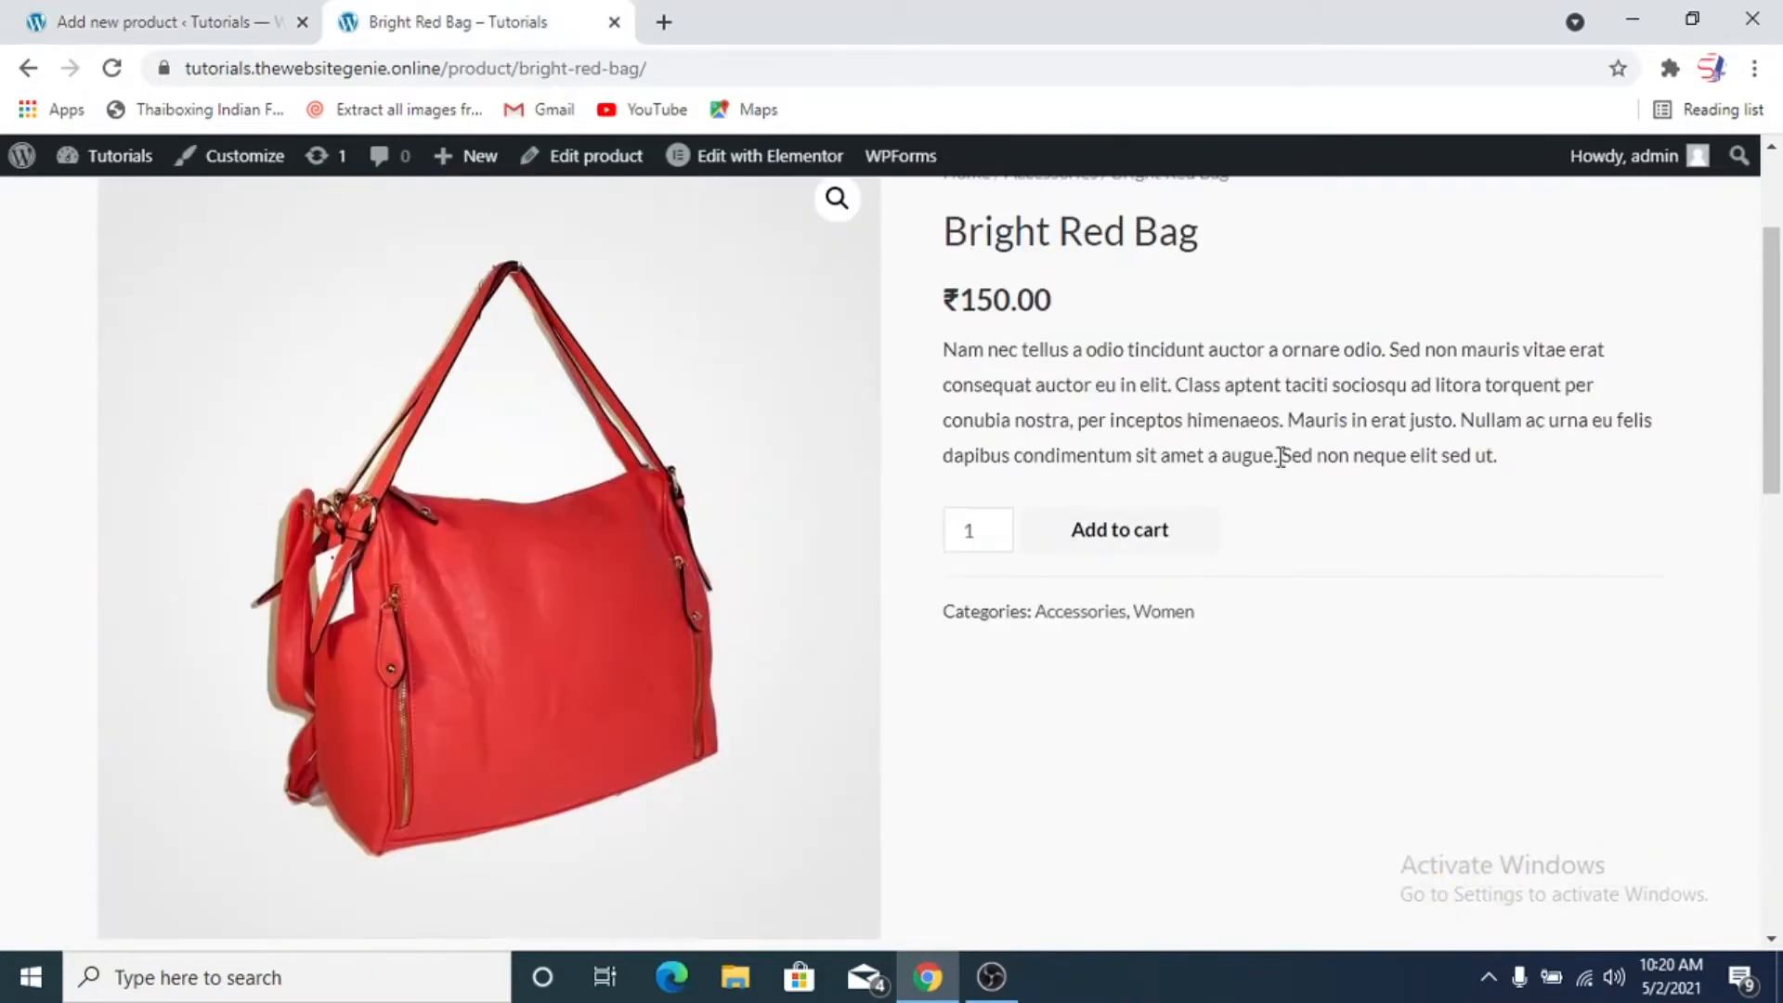
{"action": "left_click", "coordinate": [208, 20]}
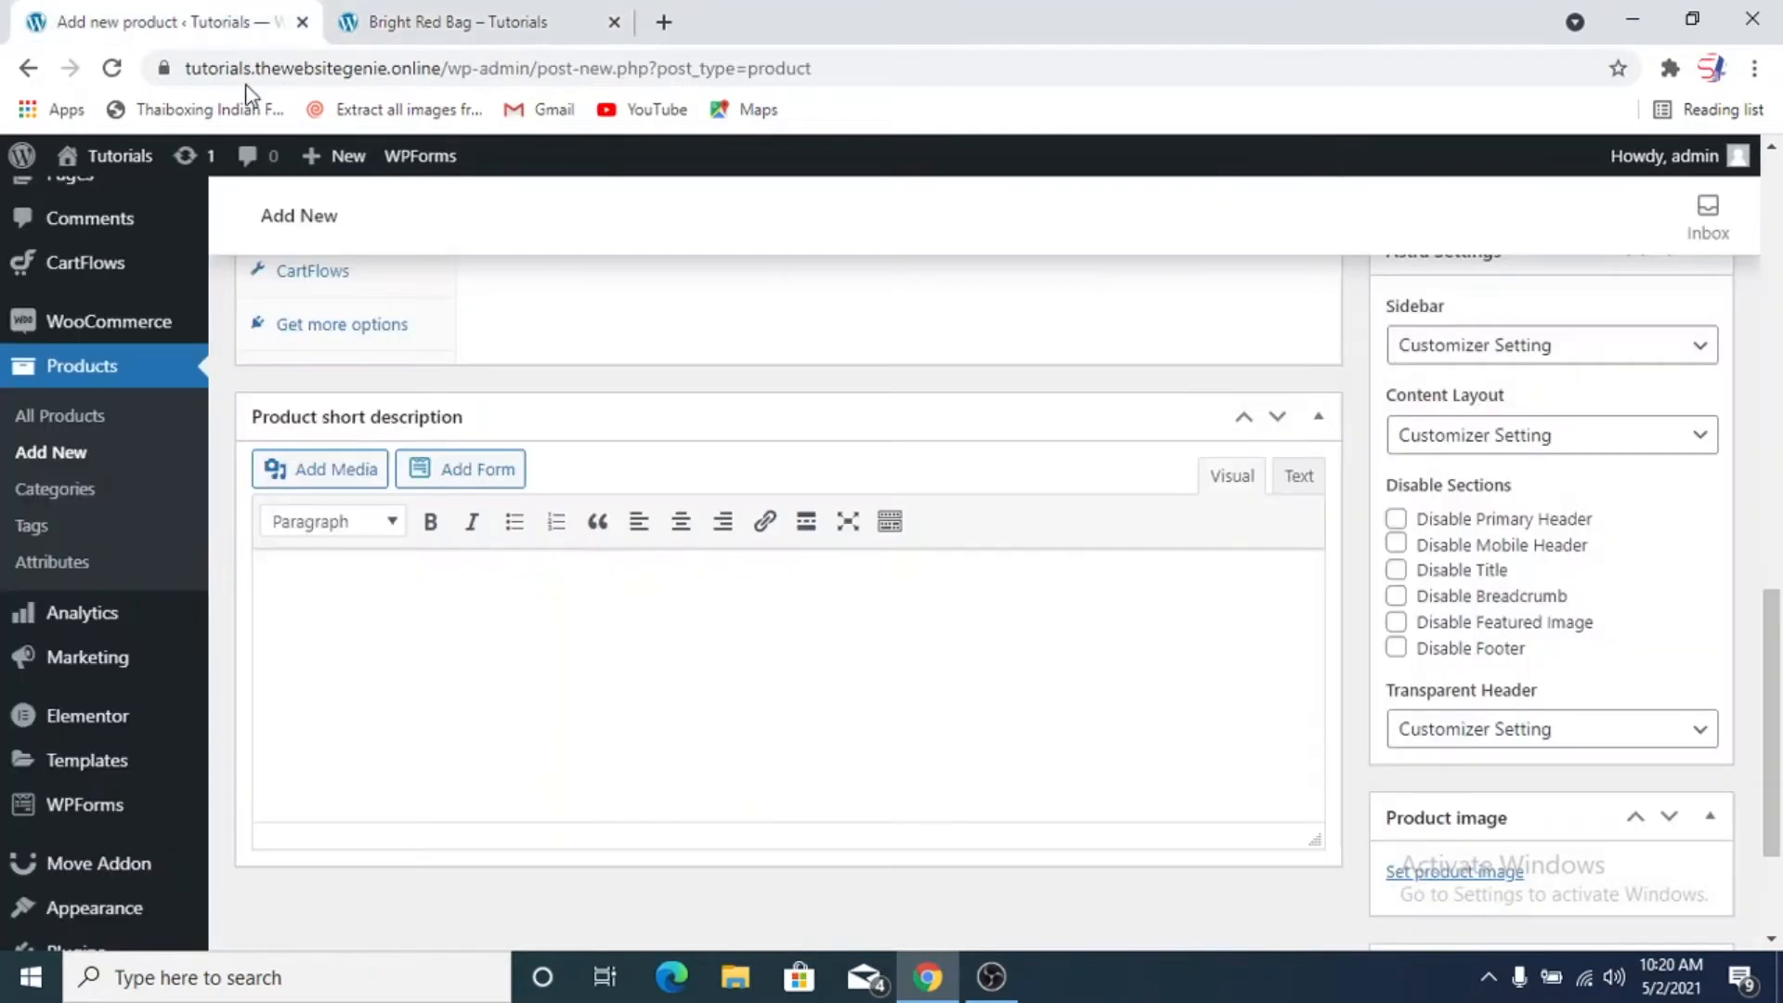
{"action": "scroll", "coordinate": [631, 632], "scroll_direction": "down", "scroll_amount": 4}
{"action": "scroll", "coordinate": [635, 639], "scroll_direction": "up", "scroll_amount": 4}
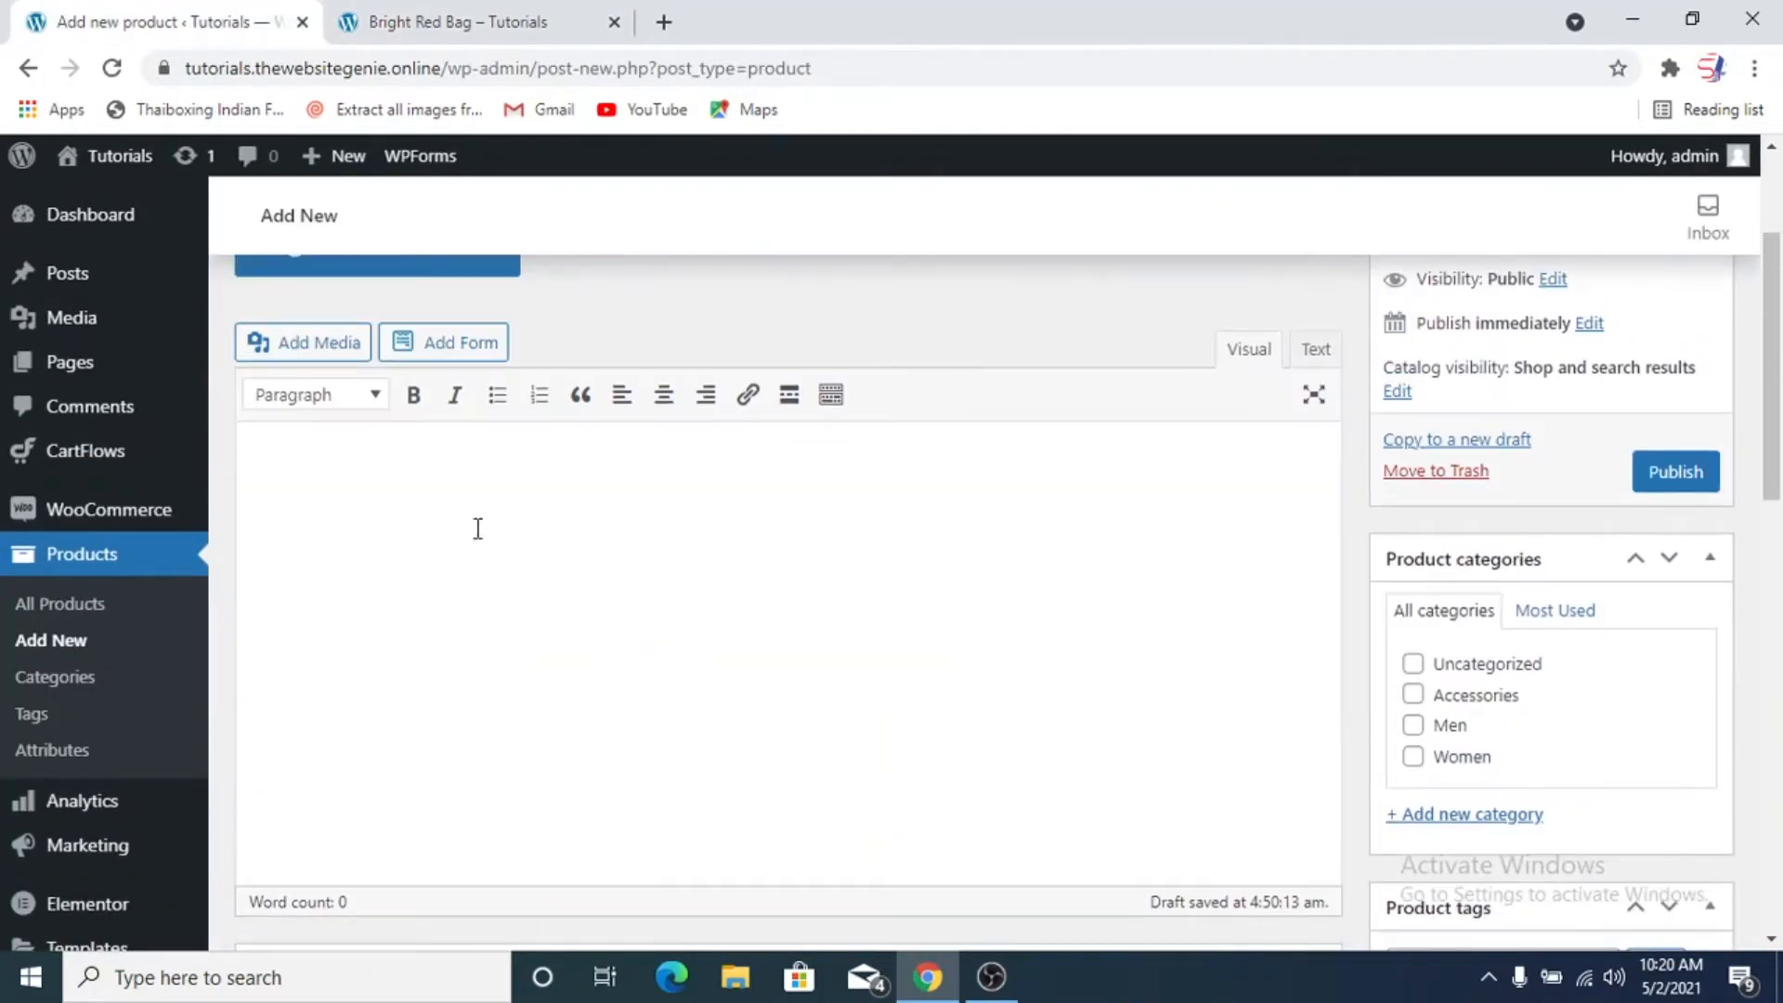
Fill the Black Shoe's main description with the placeholder text "Lorem Ipsum" repeated five times on one line
{"action": "scroll", "coordinate": [640, 545], "scroll_direction": "up", "scroll_amount": 3}
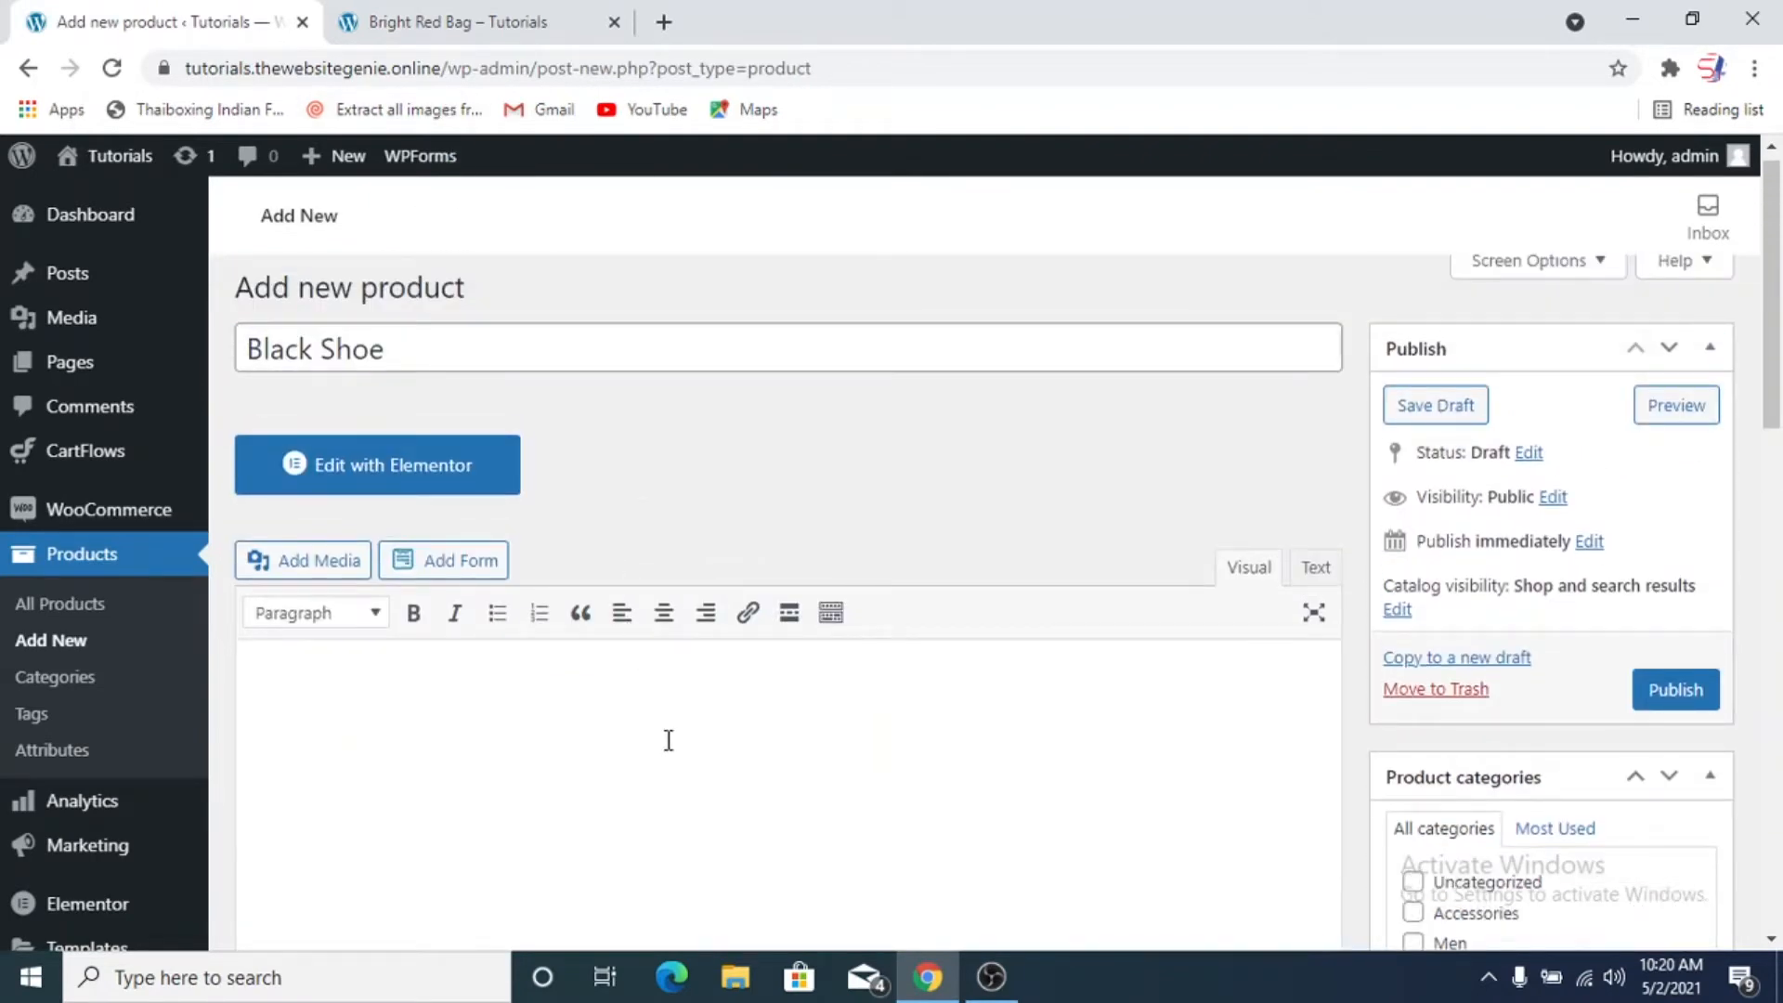
{"action": "type", "text": "Lorem Ipsum"}
{"action": "key", "text": "shift+Left"}
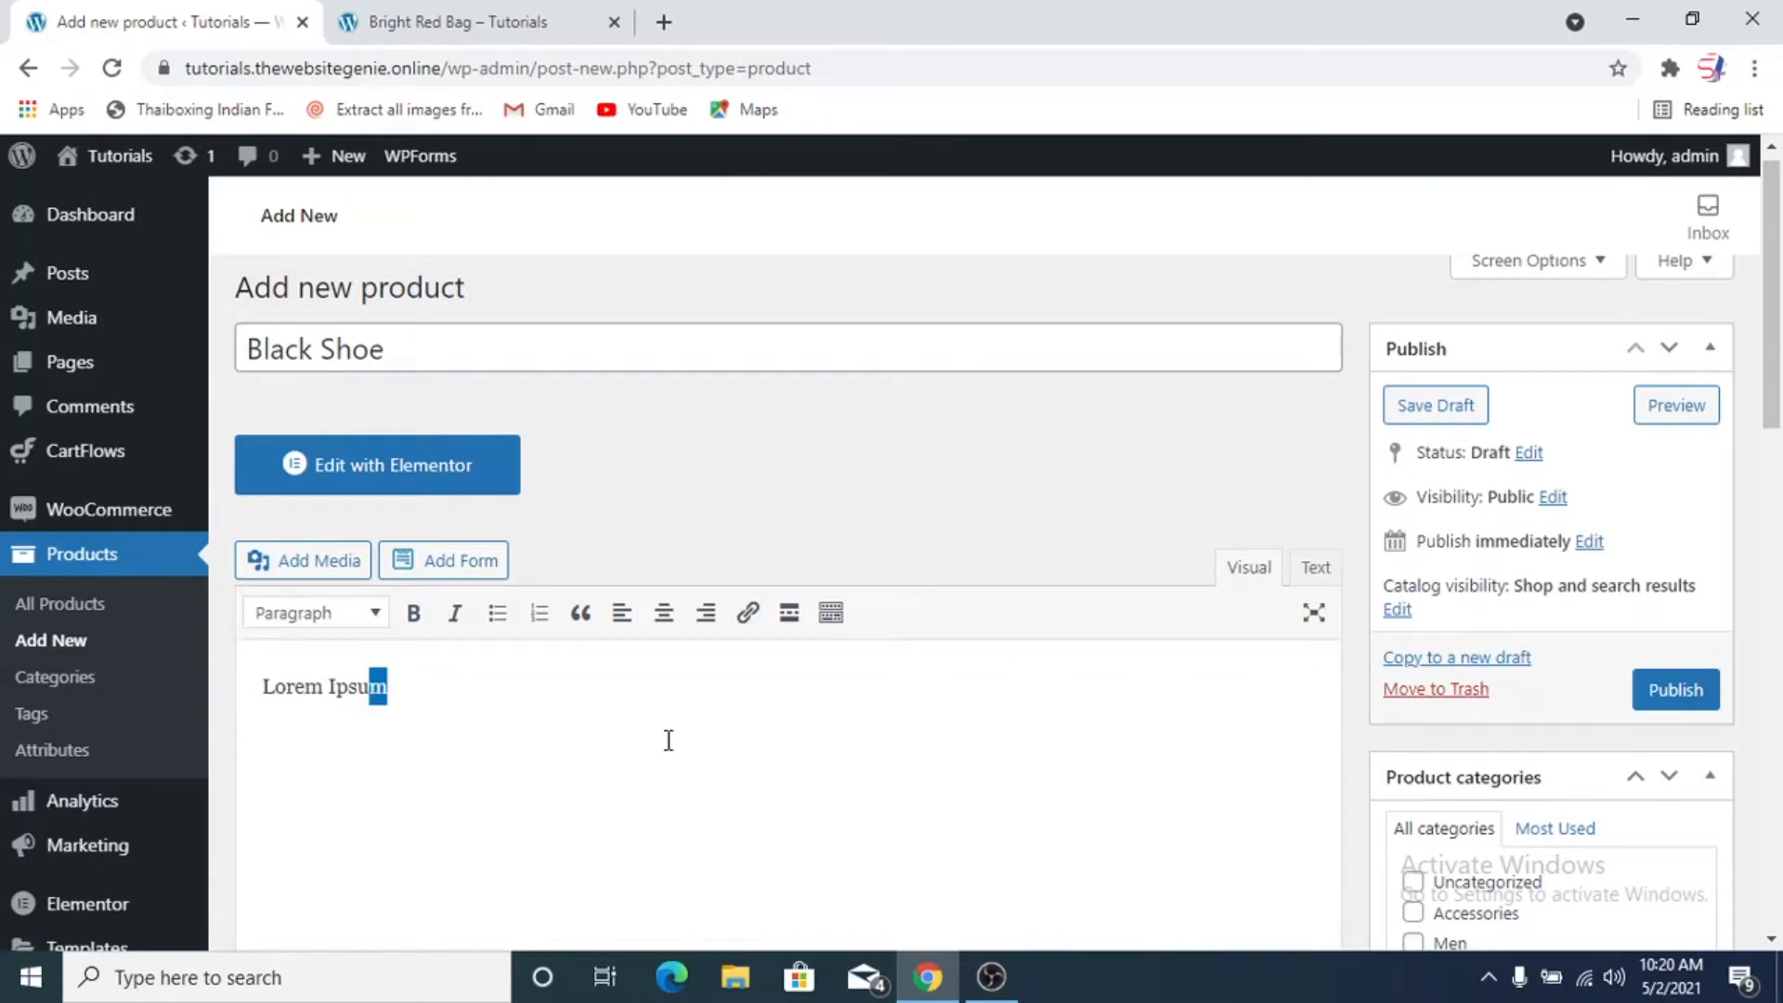
{"action": "key", "text": "shift+Left"}
{"action": "key", "text": "shift+Left"}
{"action": "key", "text": "shift+Left"}
{"action": "key", "text": "shift+Left"}
{"action": "key", "text": "shift+Left"}
{"action": "key", "text": "shift+Left"}
{"action": "key", "text": "shift+Left"}
{"action": "key", "text": "shift+Left"}
{"action": "key", "text": "shift+Left"}
{"action": "key", "text": "shift+Left"}
{"action": "key", "text": "ctrl+c"}
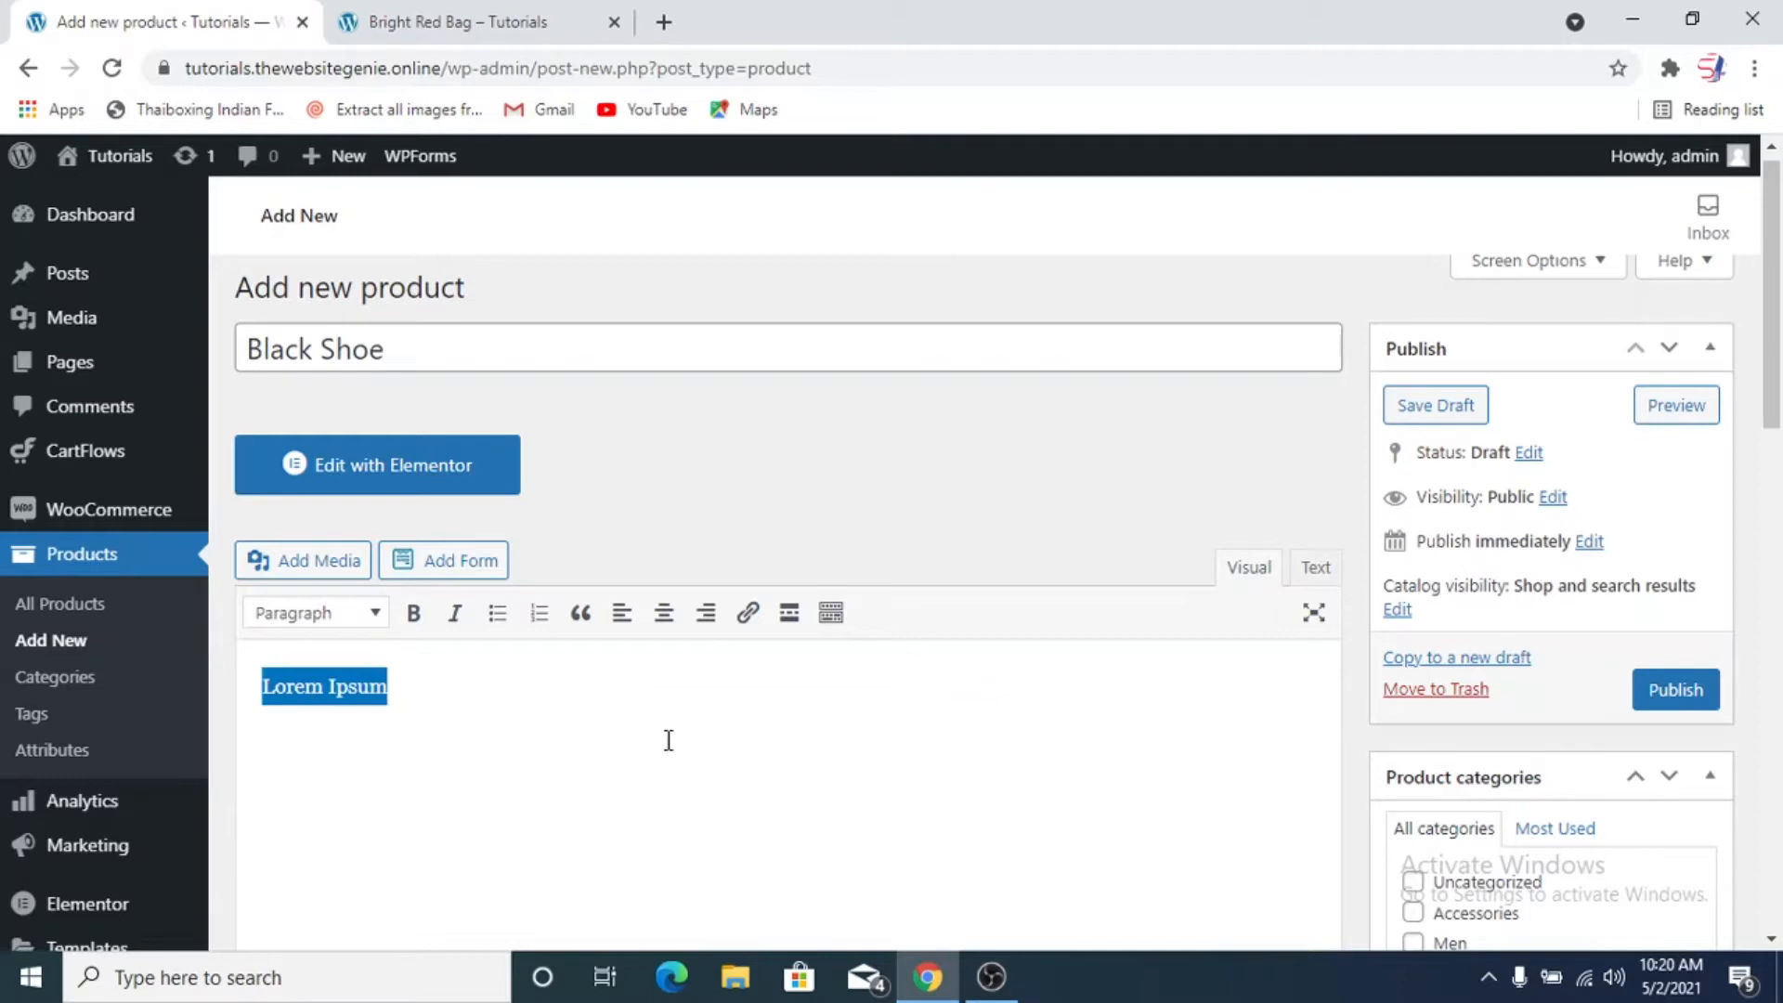
{"action": "key", "text": "Right"}
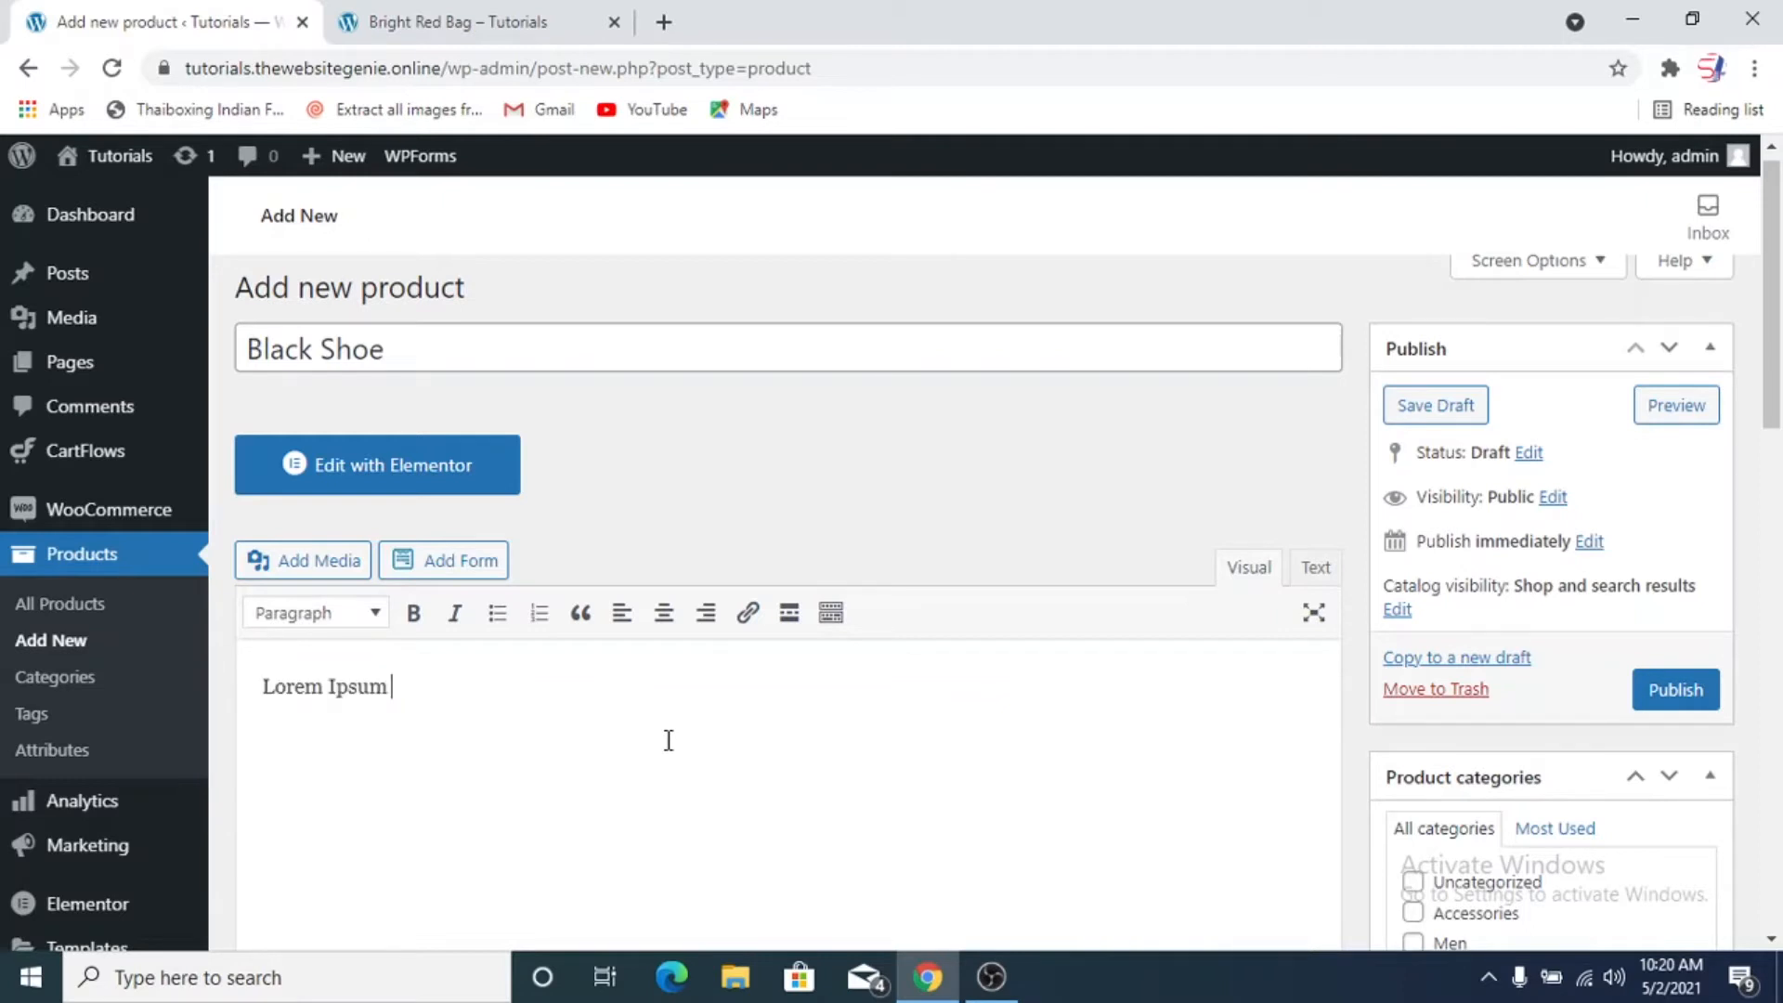
{"action": "key", "text": "ctrl+v"}
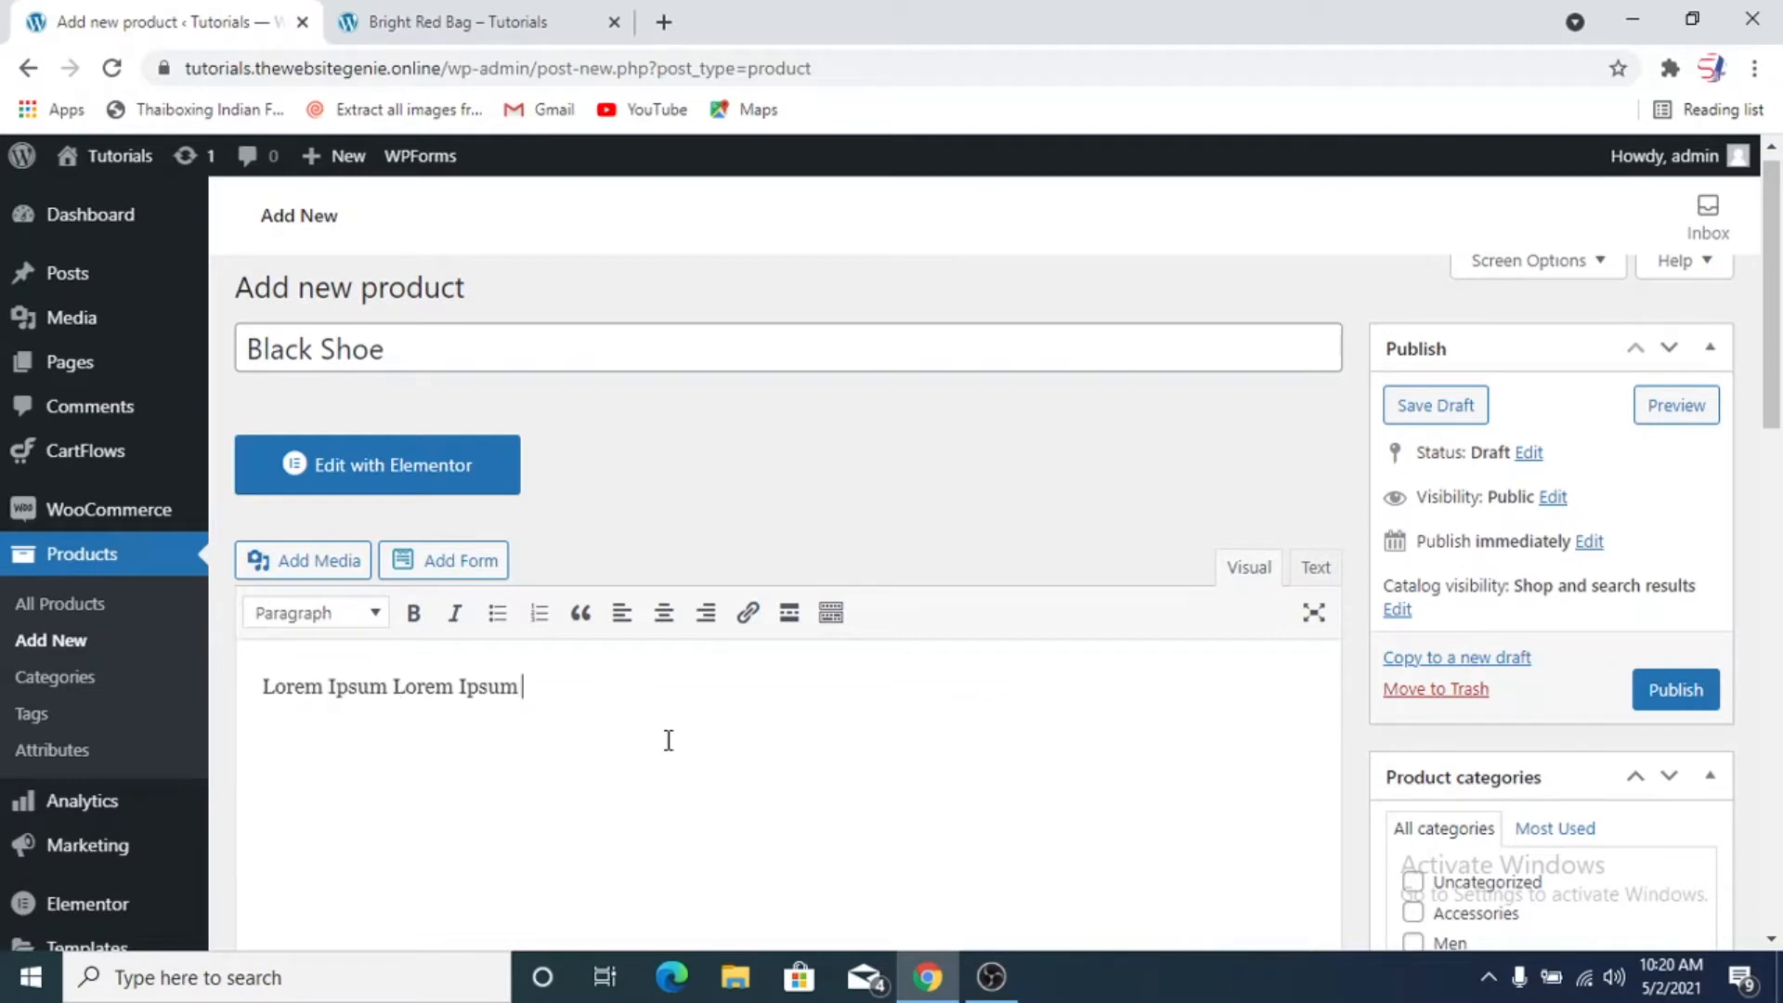
{"action": "key", "text": "ctrl+v"}
{"action": "key", "text": "ctrl+v"}
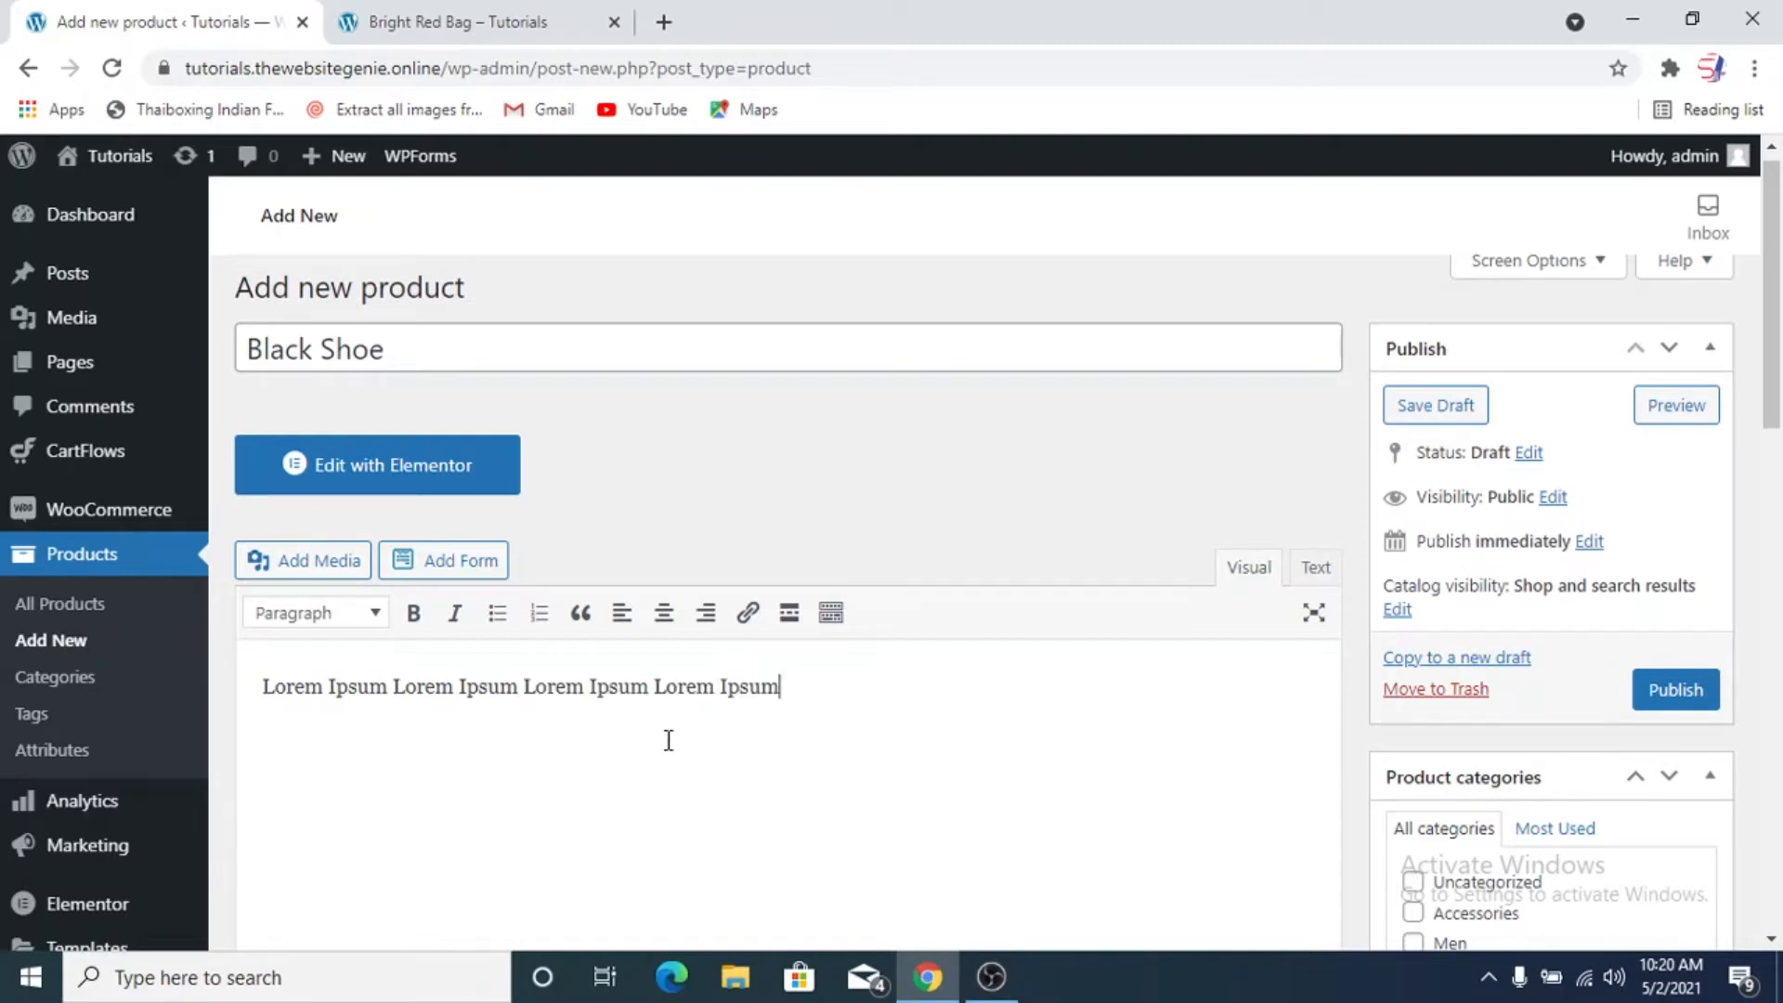
{"action": "key", "text": "ctrl+v"}
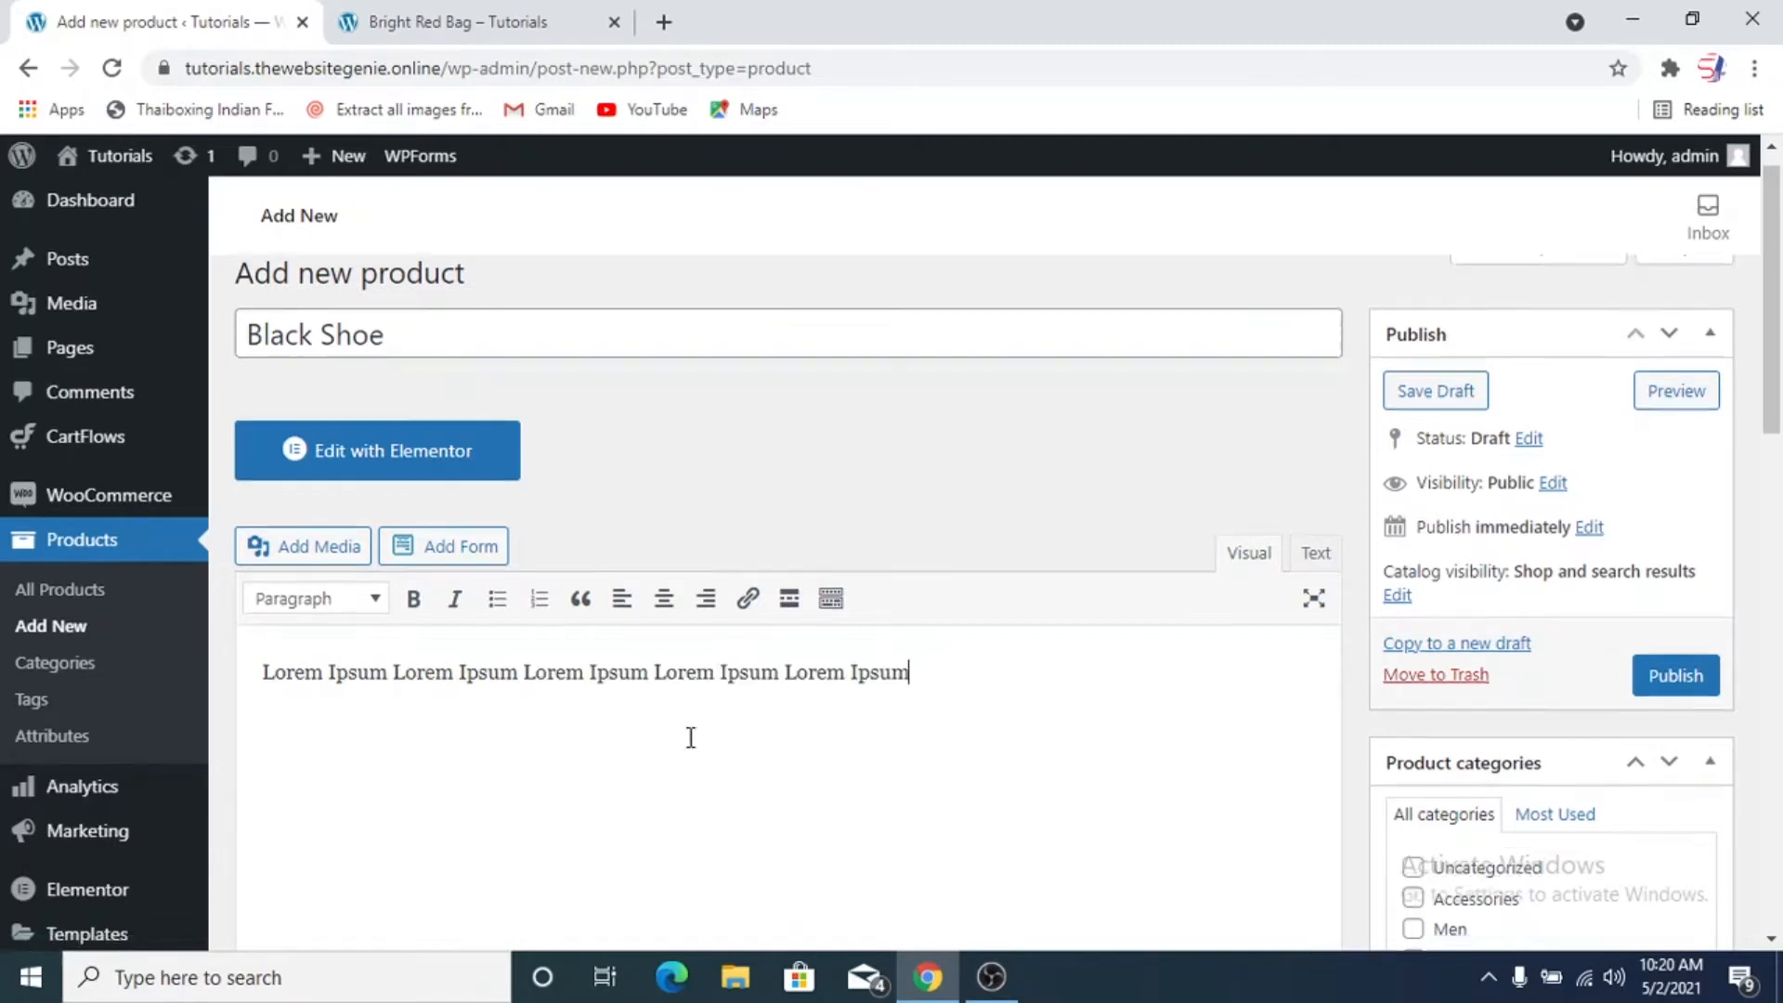
Write the product short description "Black Shoe from Nike. Very Comfortable."
{"action": "scroll", "coordinate": [690, 737], "scroll_direction": "down", "scroll_amount": 10}
{"action": "left_click", "coordinate": [465, 611]}
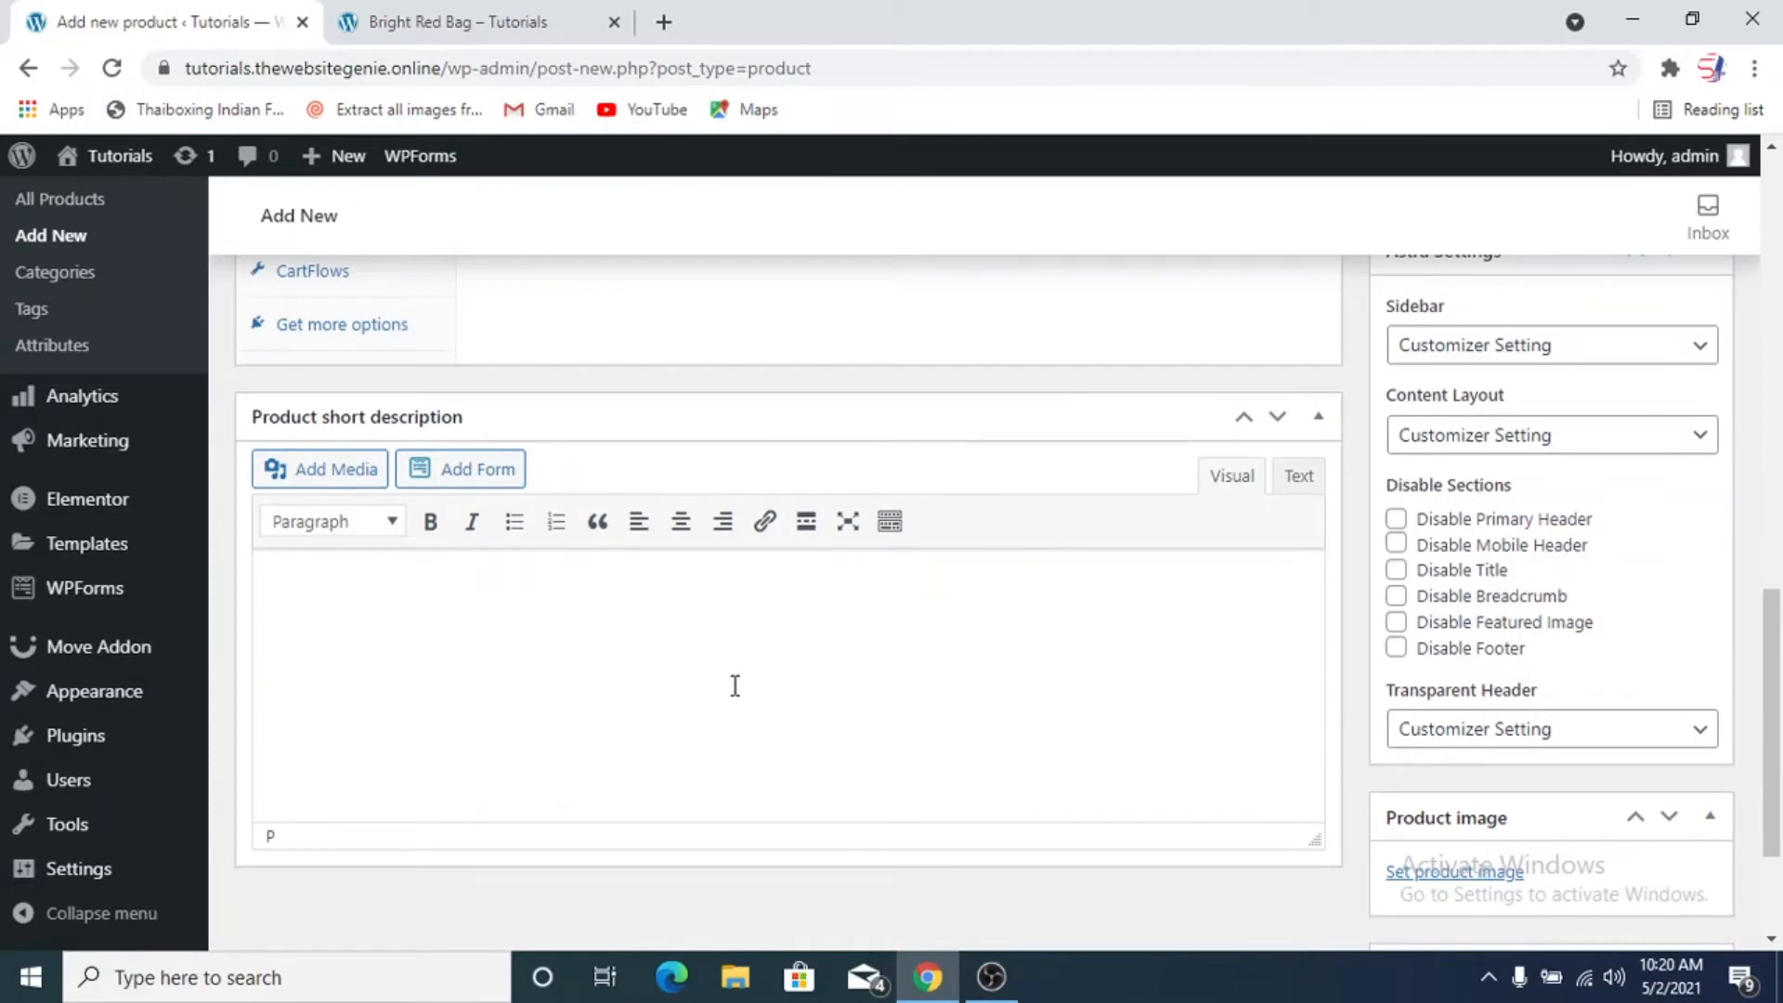
{"action": "type", "text": "Black Shoe from Nike. Very C"}
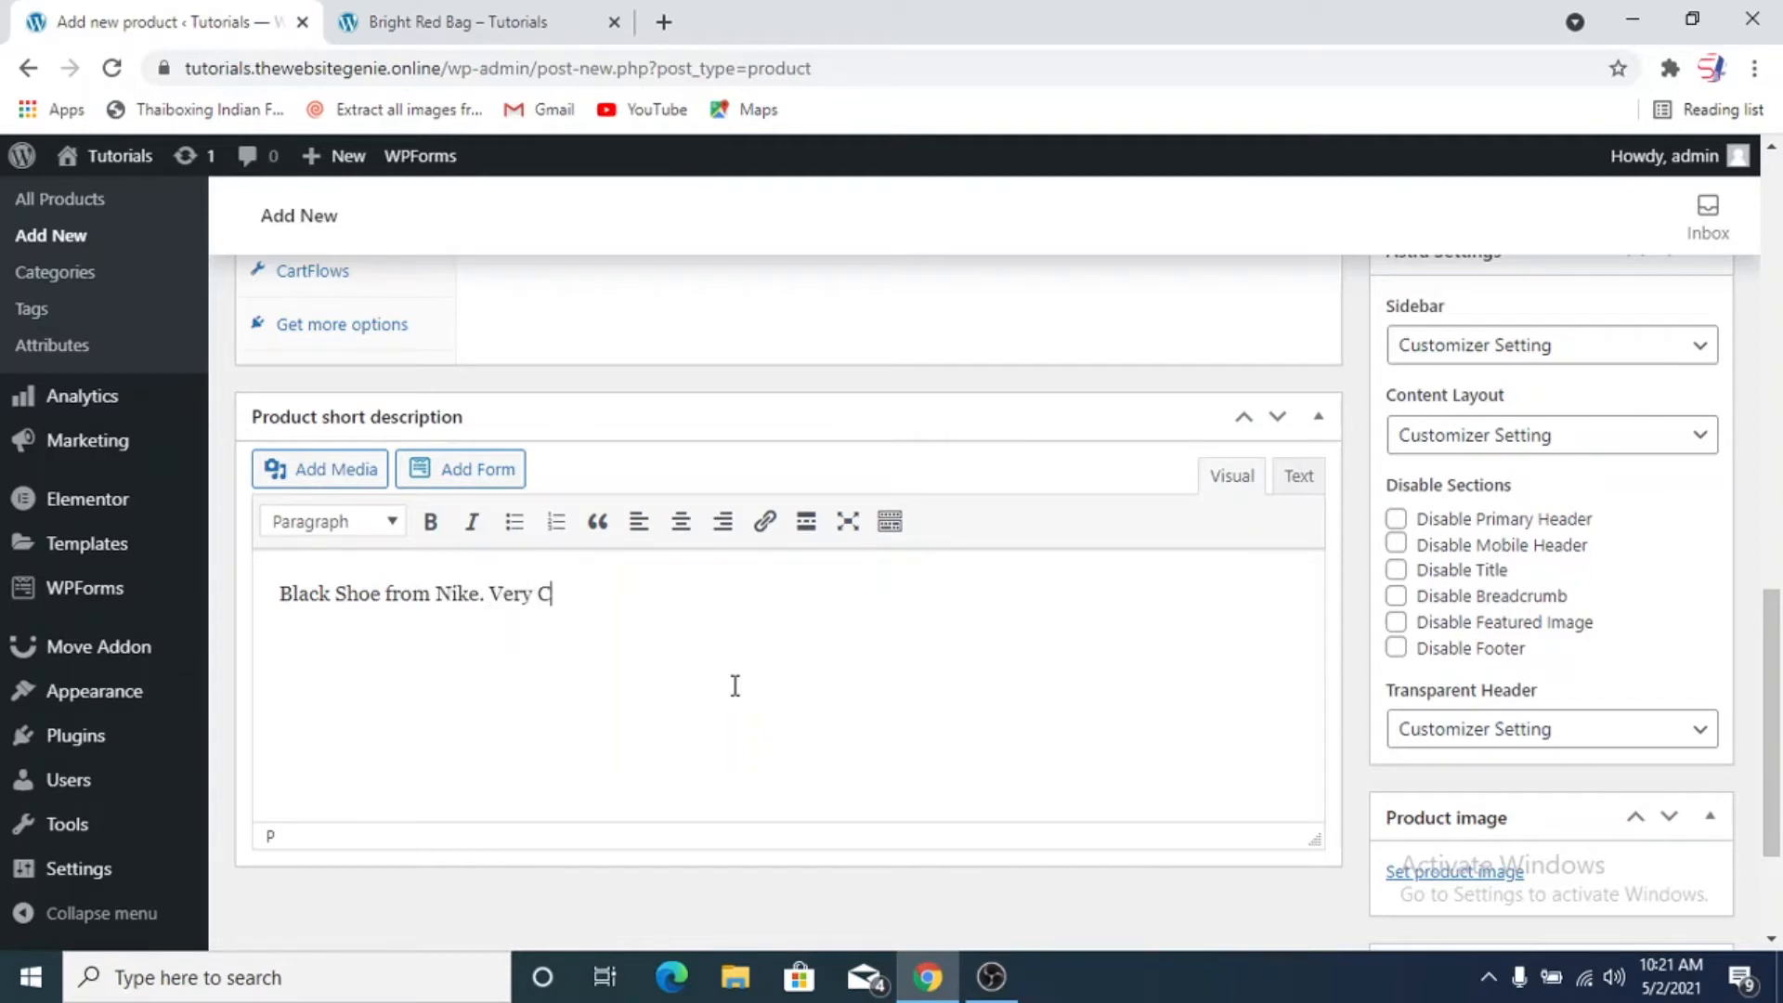
{"action": "type", "text": "omfortable."}
Review the available product types in the product data and choose Simple product
{"action": "scroll", "coordinate": [796, 644], "scroll_direction": "up", "scroll_amount": 10}
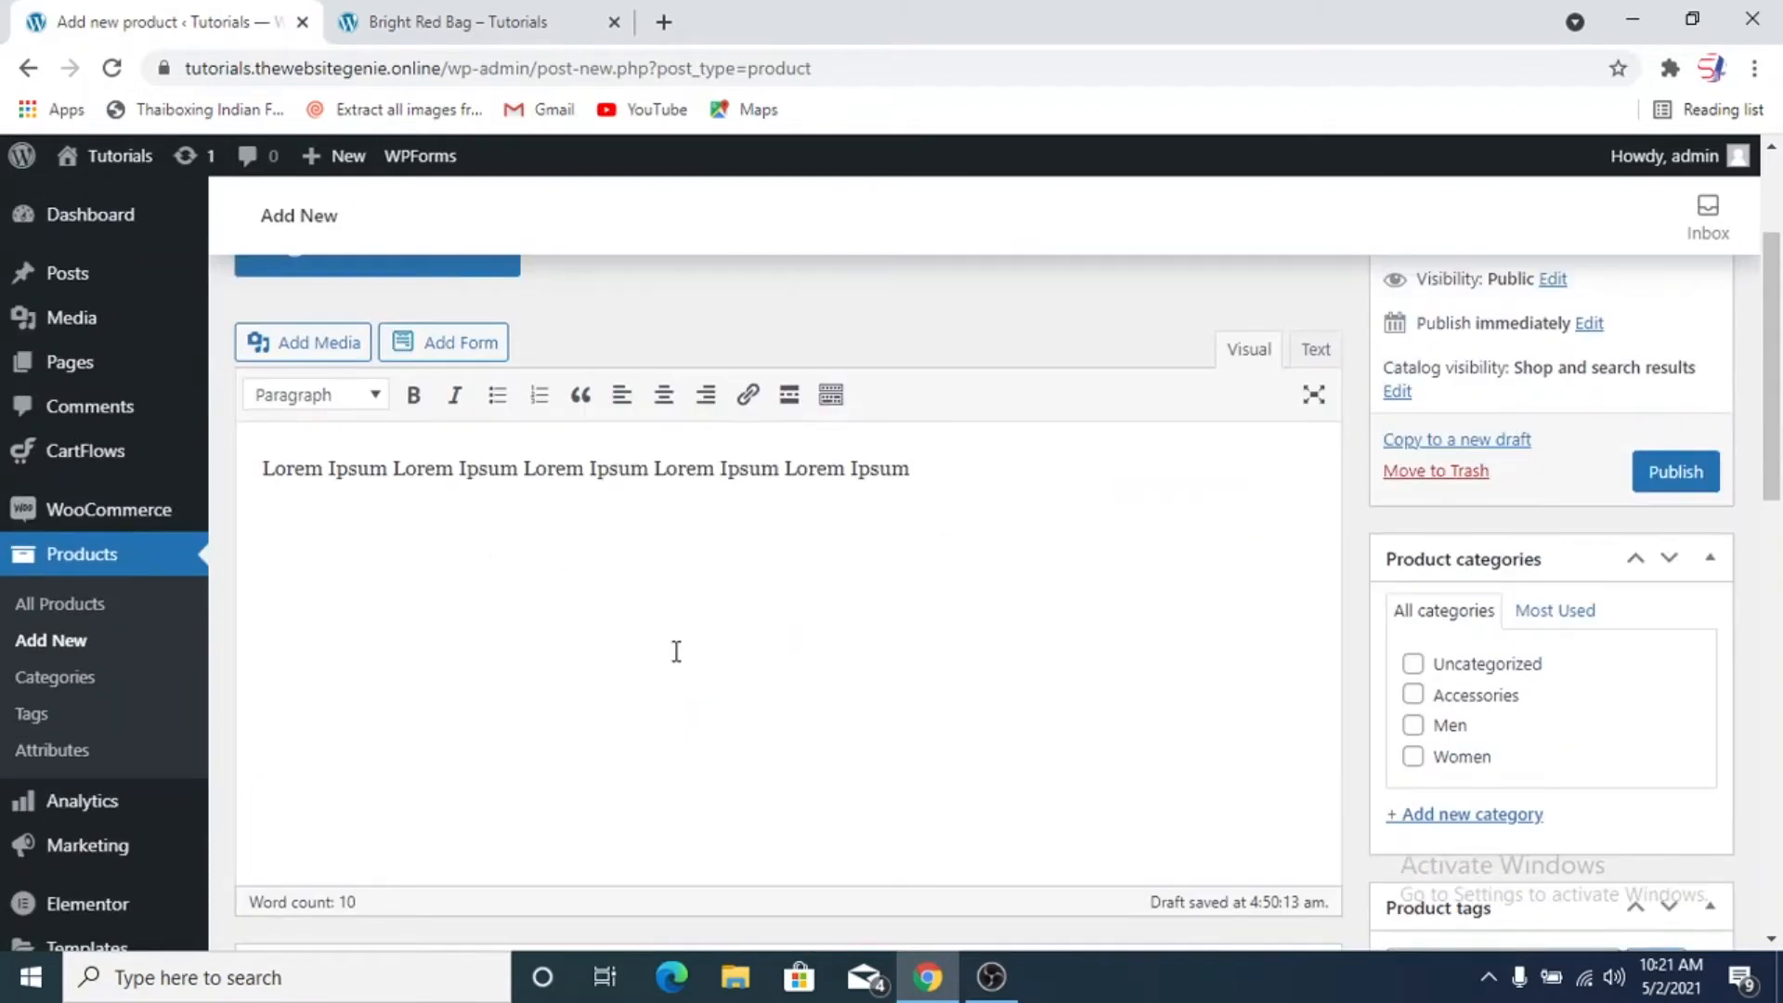
{"action": "scroll", "coordinate": [676, 651], "scroll_direction": "down", "scroll_amount": 7}
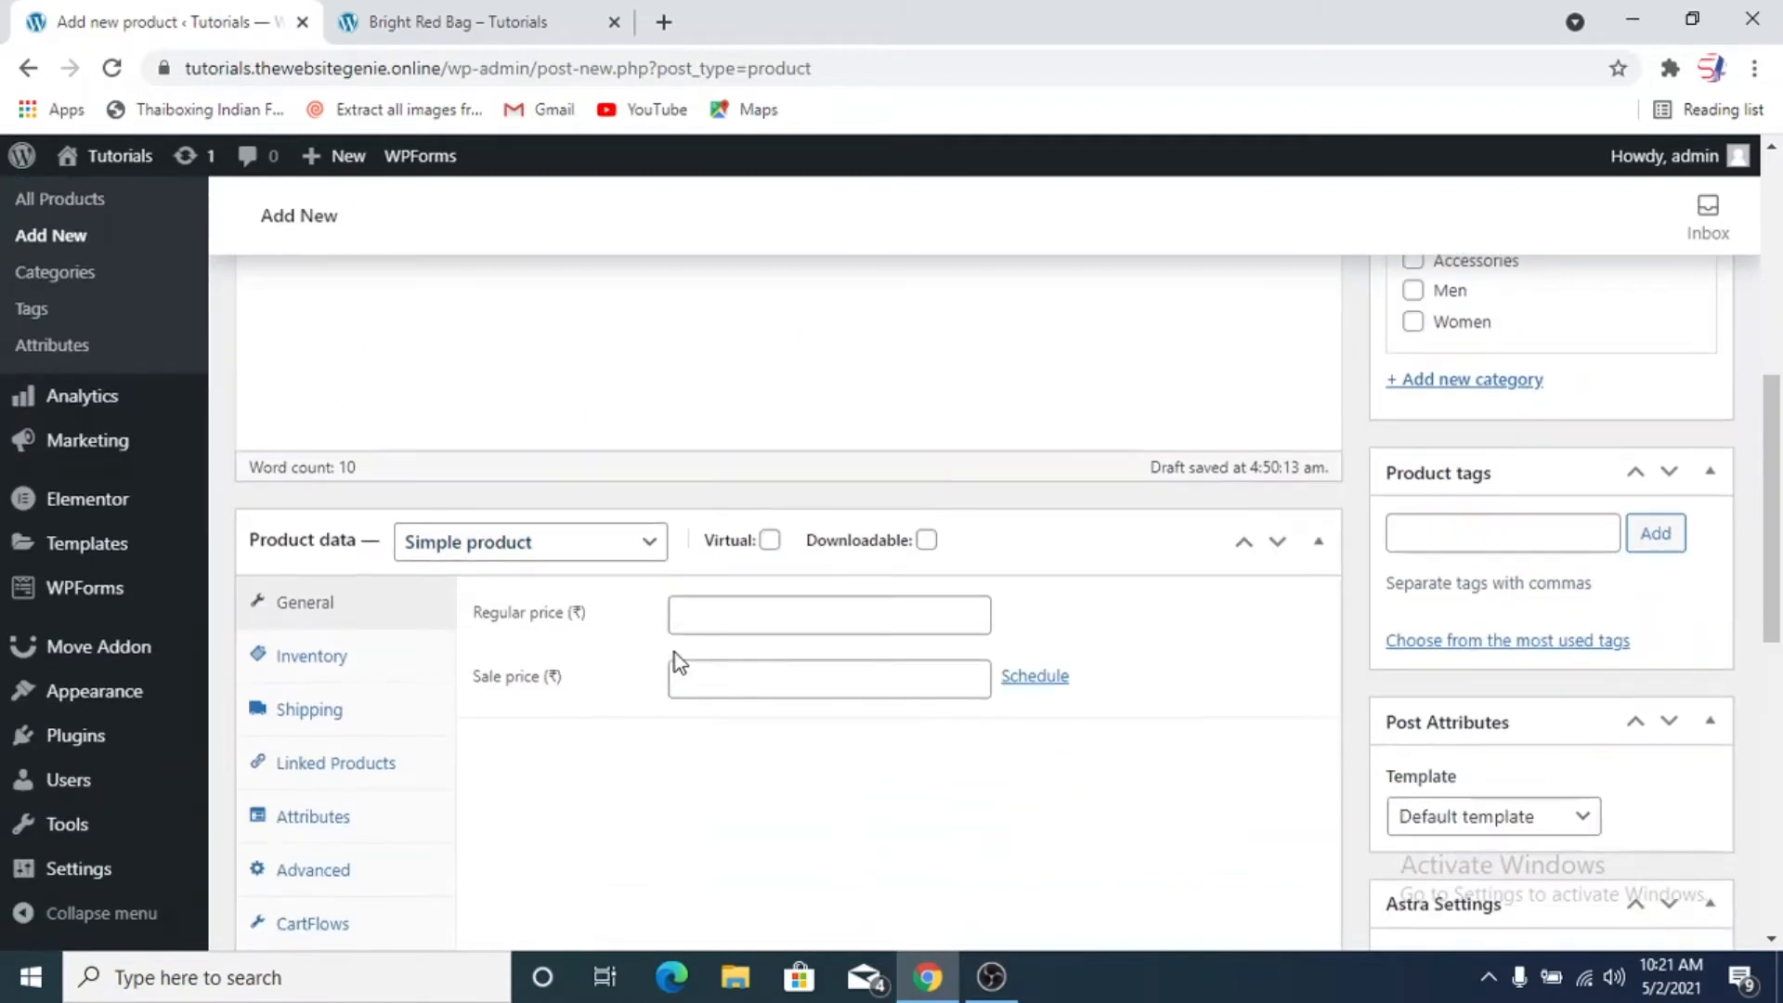
{"action": "scroll", "coordinate": [668, 650], "scroll_direction": "up", "scroll_amount": 4}
{"action": "scroll", "coordinate": [557, 643], "scroll_direction": "up", "scroll_amount": 3}
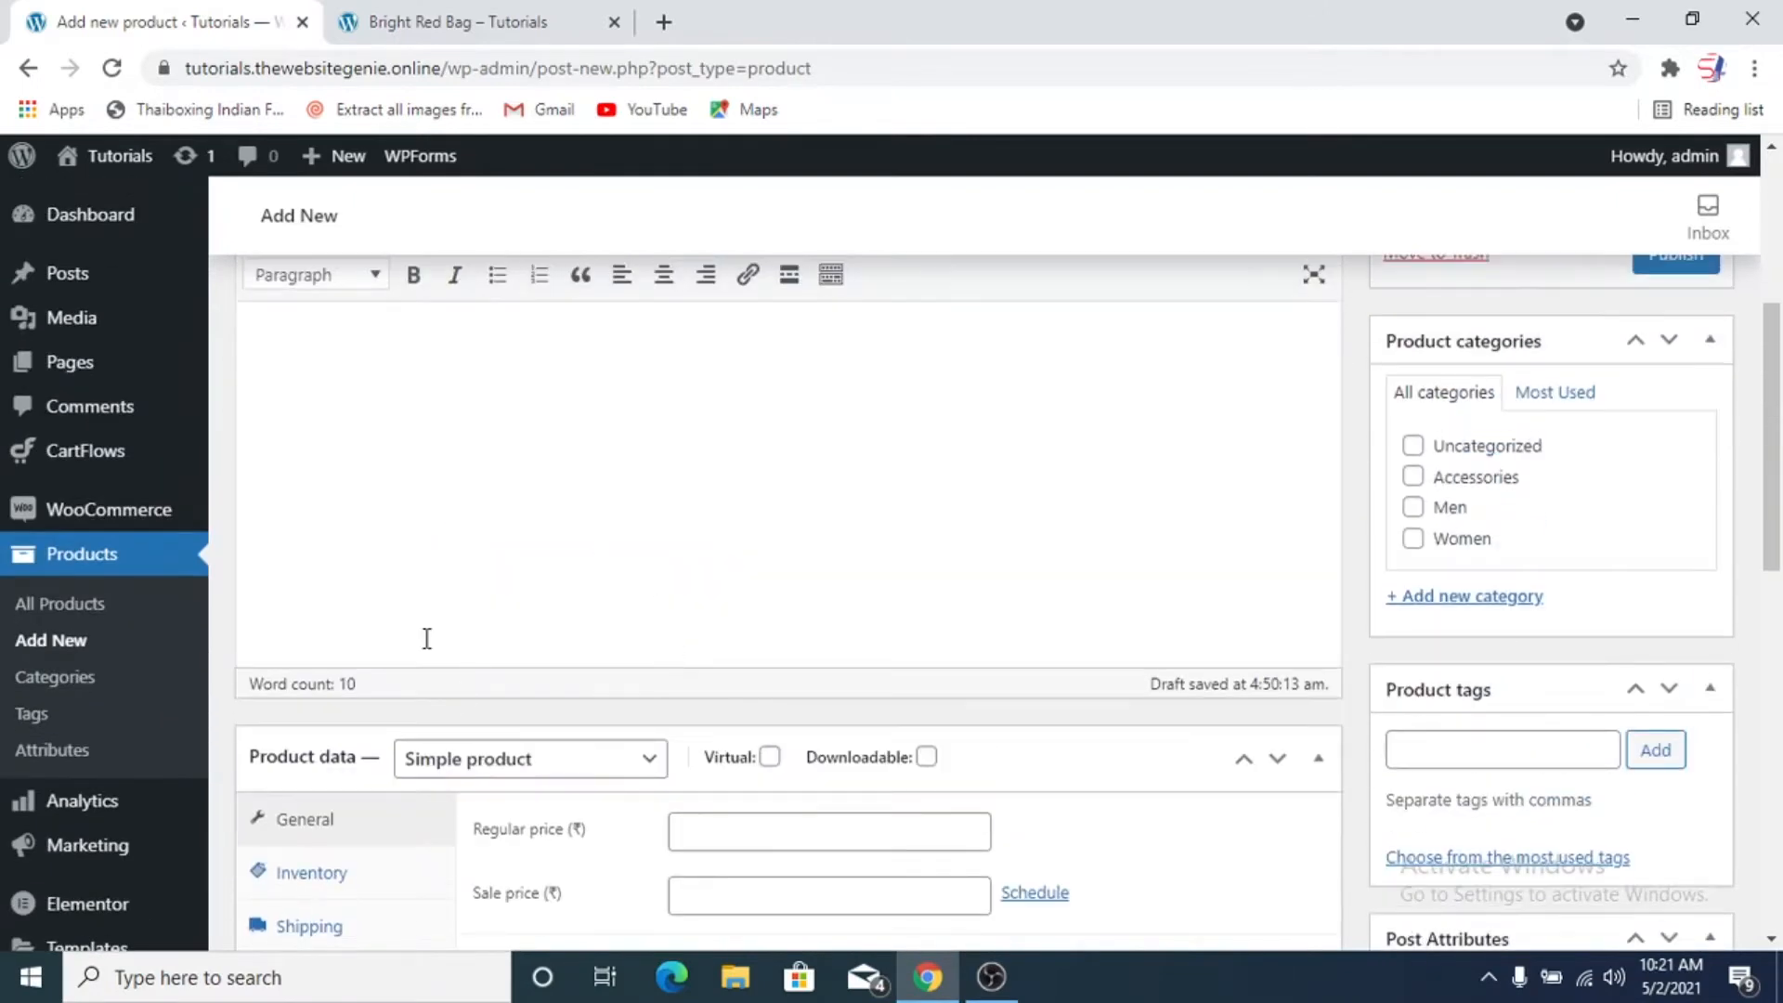
{"action": "scroll", "coordinate": [868, 835], "scroll_direction": "down", "scroll_amount": 2}
{"action": "scroll", "coordinate": [734, 785], "scroll_direction": "up", "scroll_amount": 3}
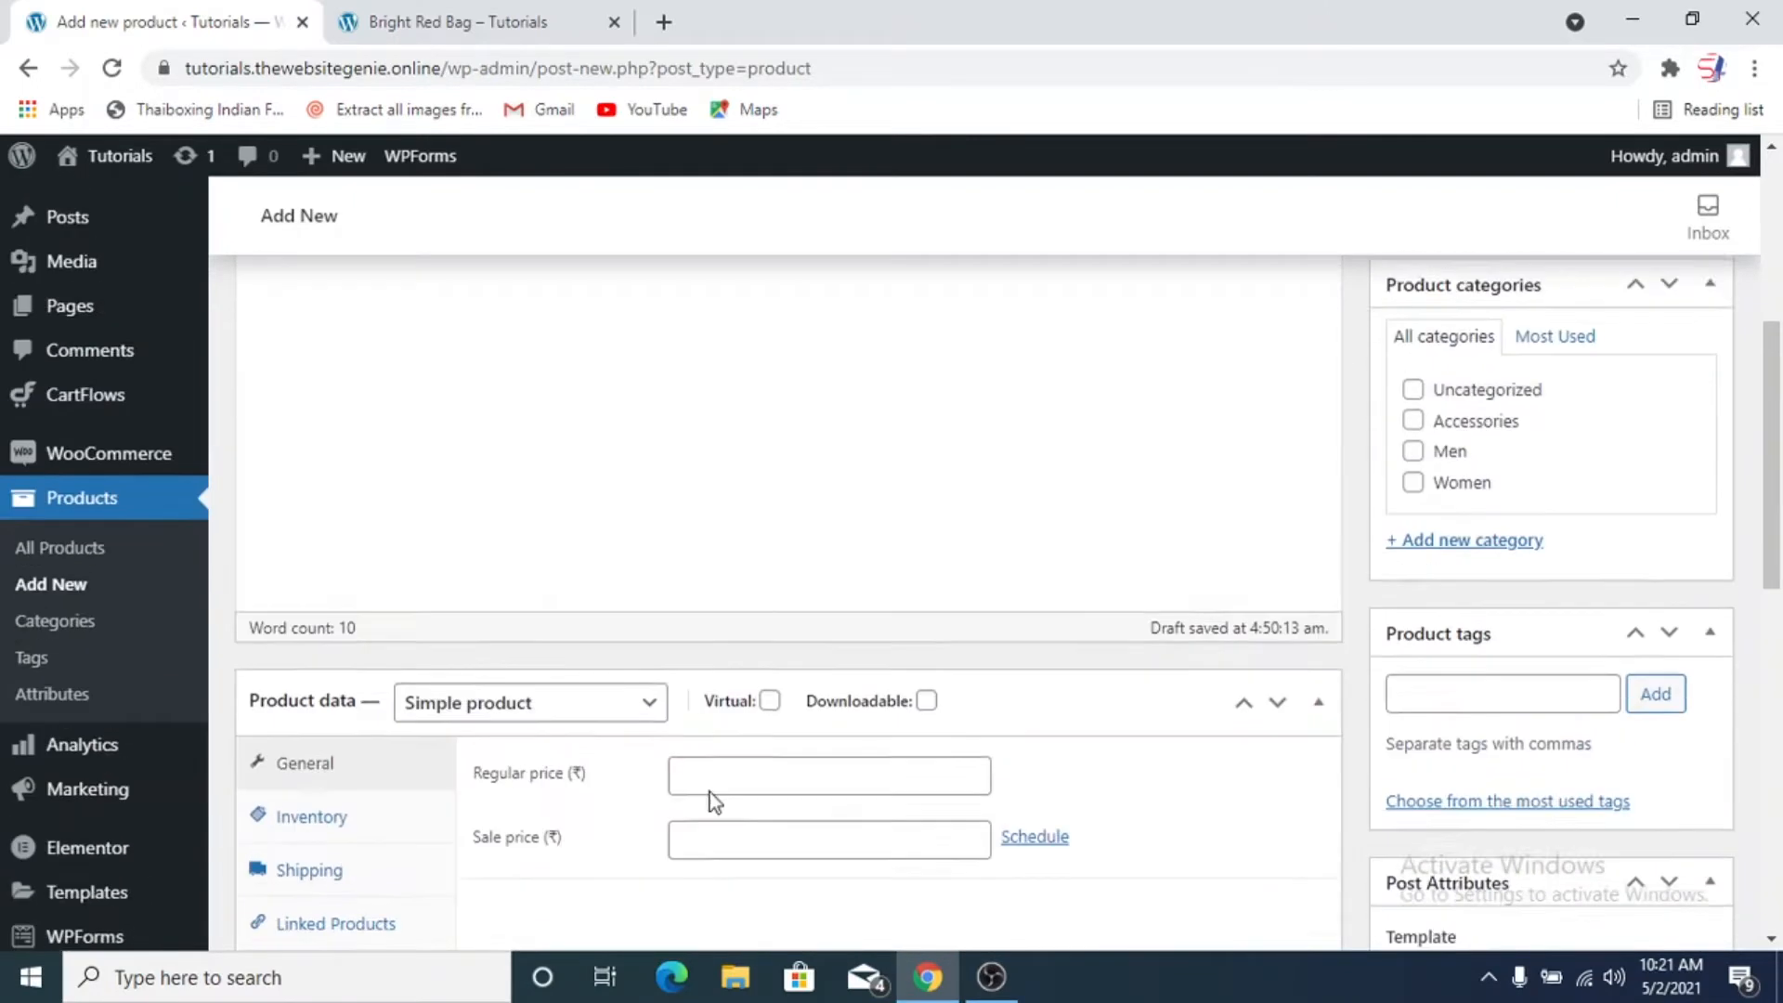
{"action": "scroll", "coordinate": [595, 669], "scroll_direction": "down", "scroll_amount": 3}
{"action": "left_click", "coordinate": [606, 555]}
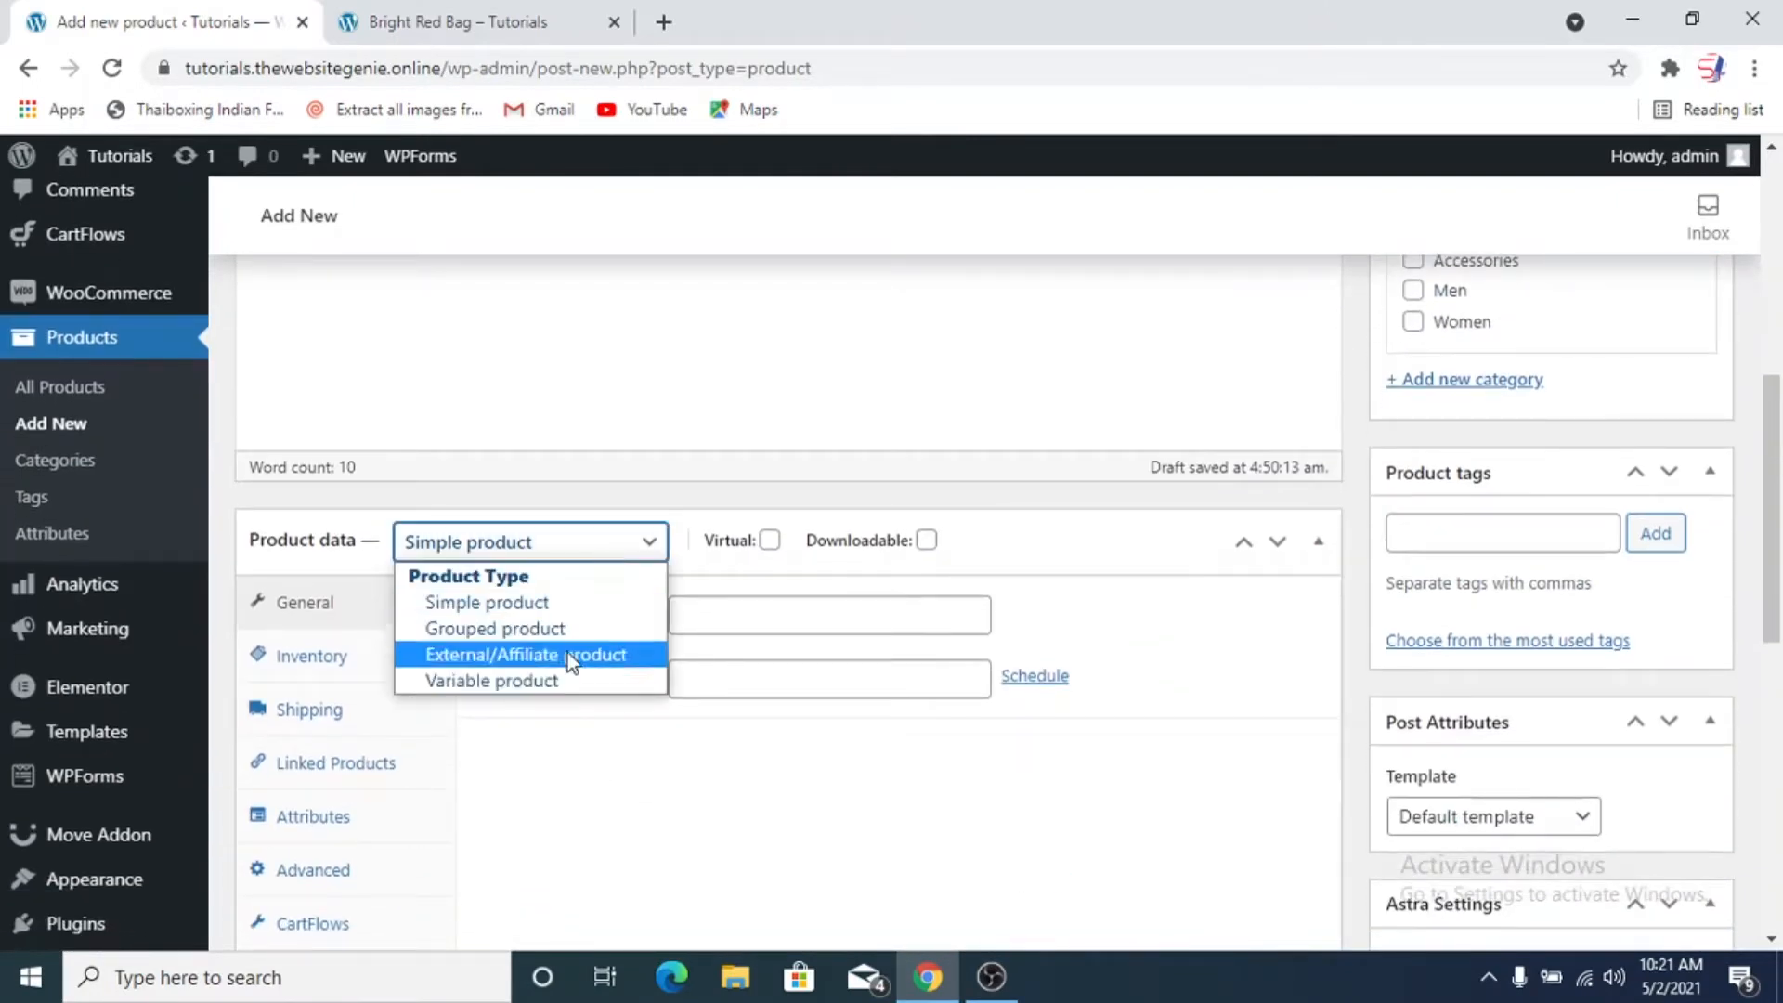
{"action": "left_click", "coordinate": [568, 604]}
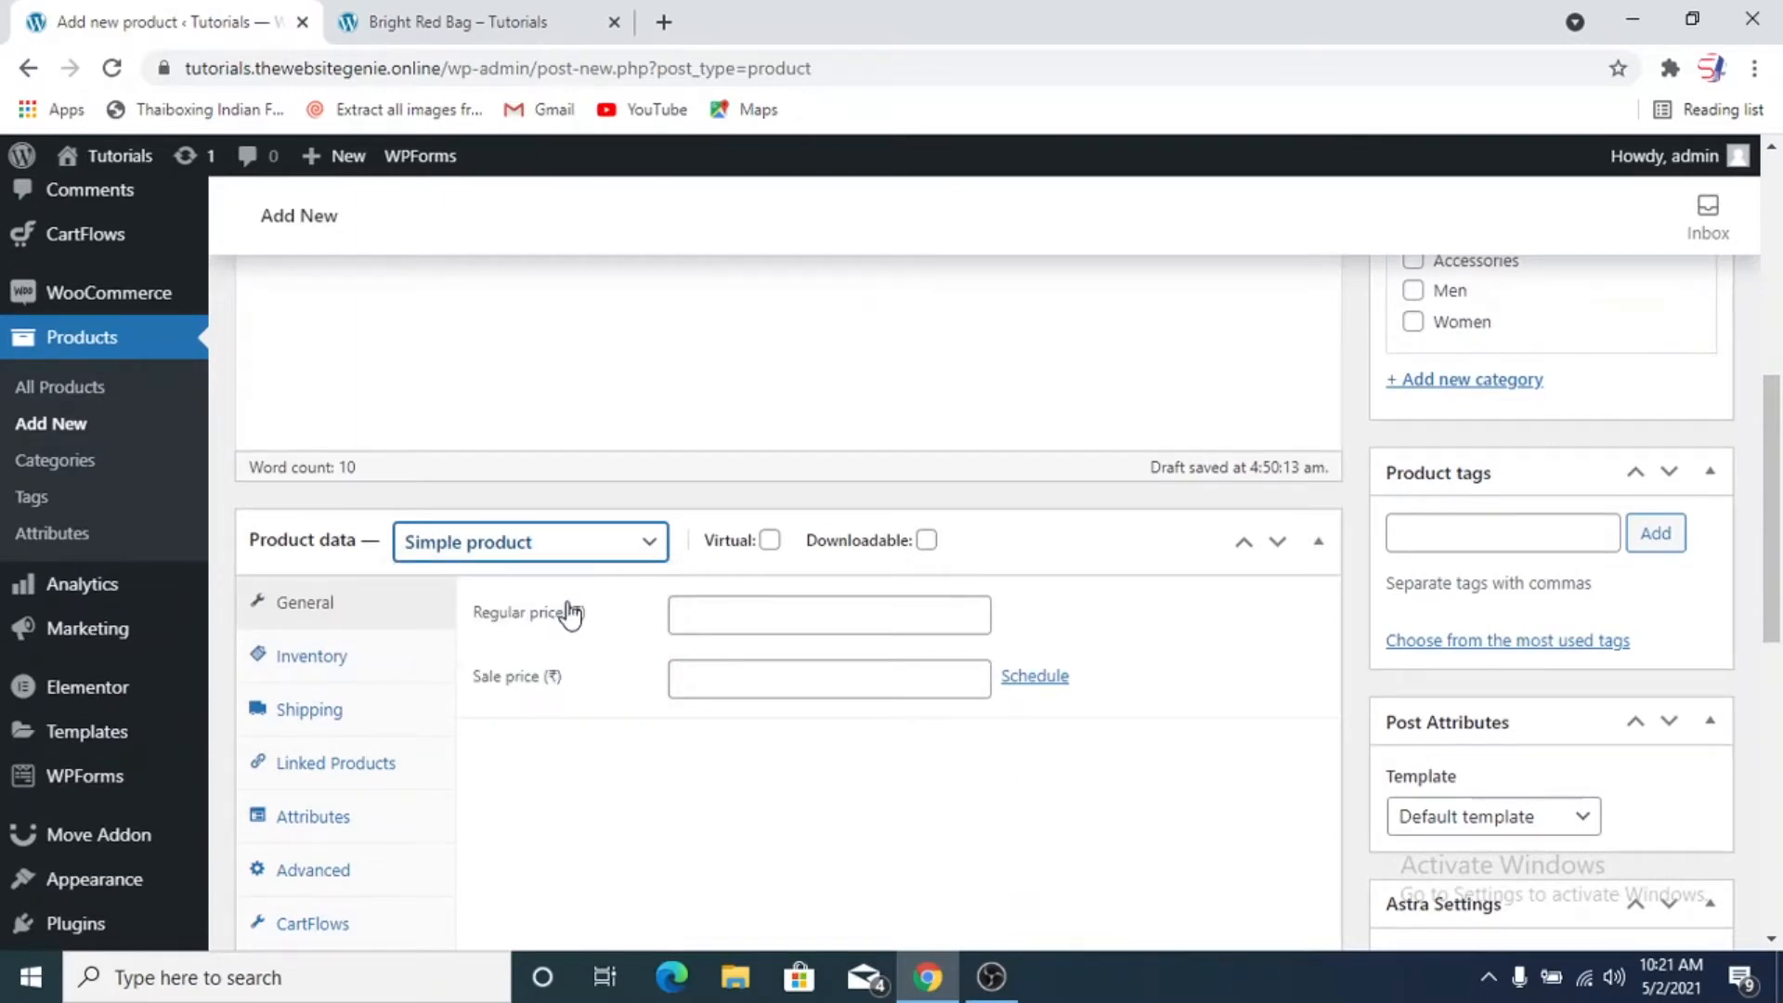
Set the product's regular price to ₹1000 in the general product data
{"action": "scroll", "coordinate": [778, 766], "scroll_direction": "down", "scroll_amount": 2}
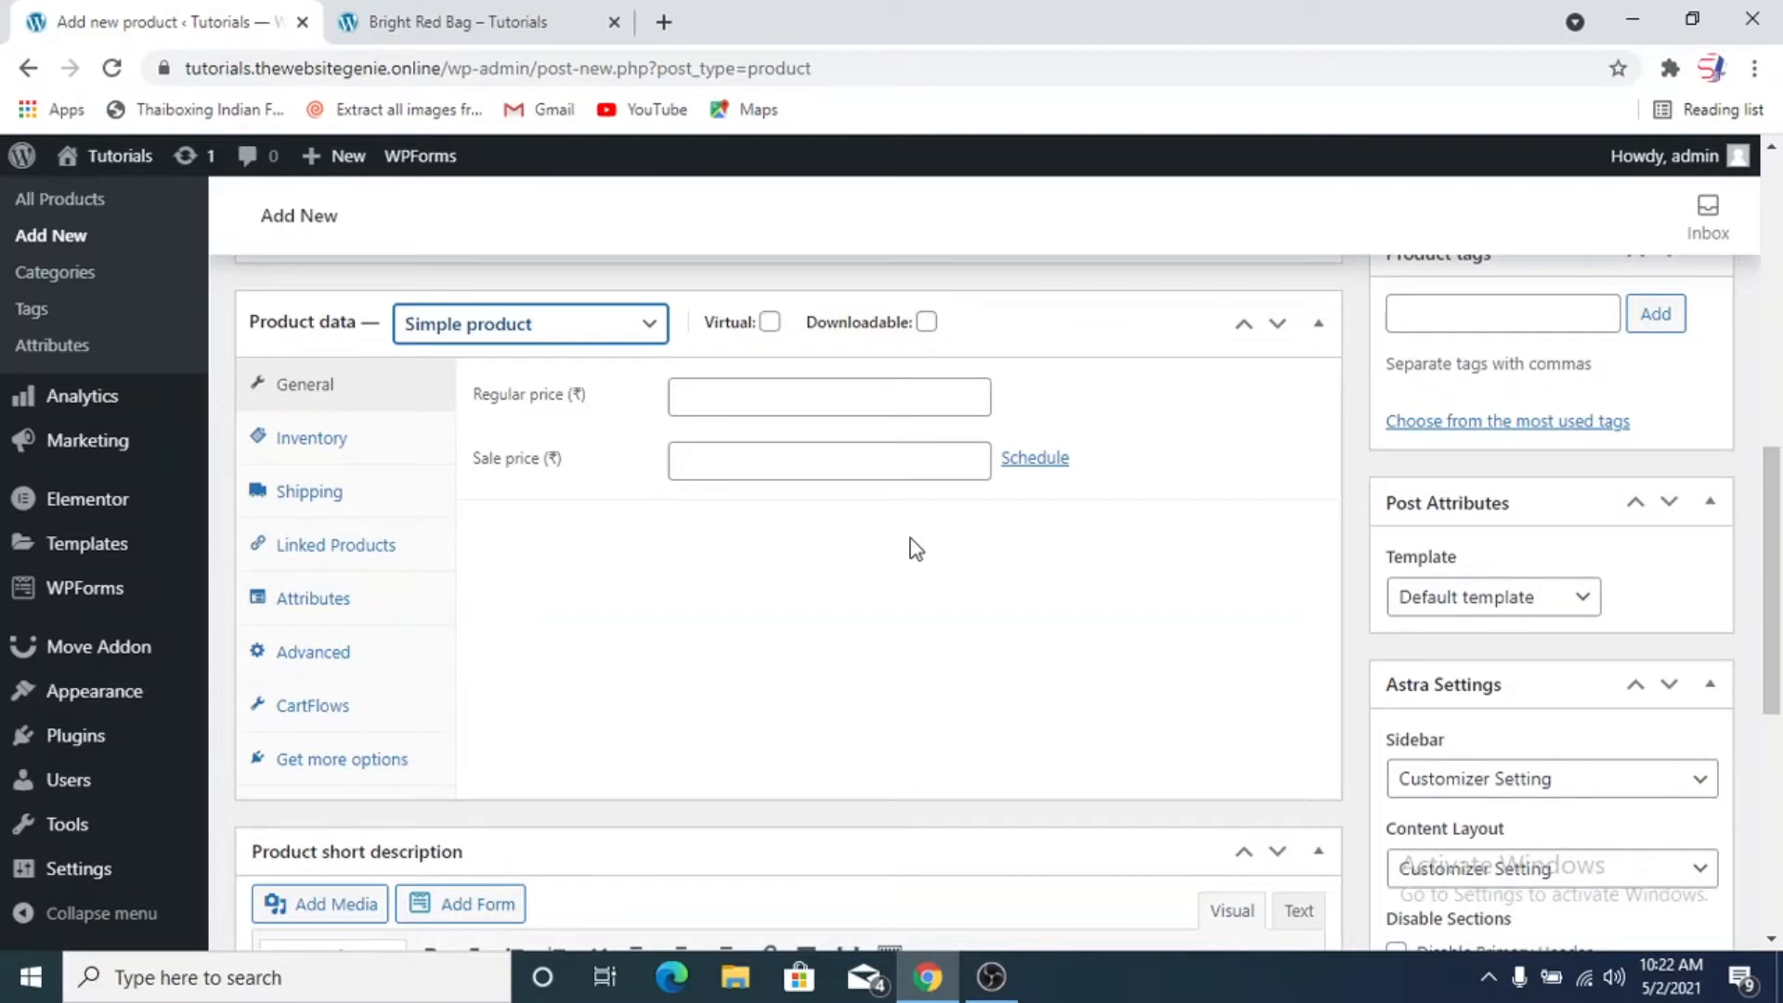
{"action": "left_click", "coordinate": [745, 398]}
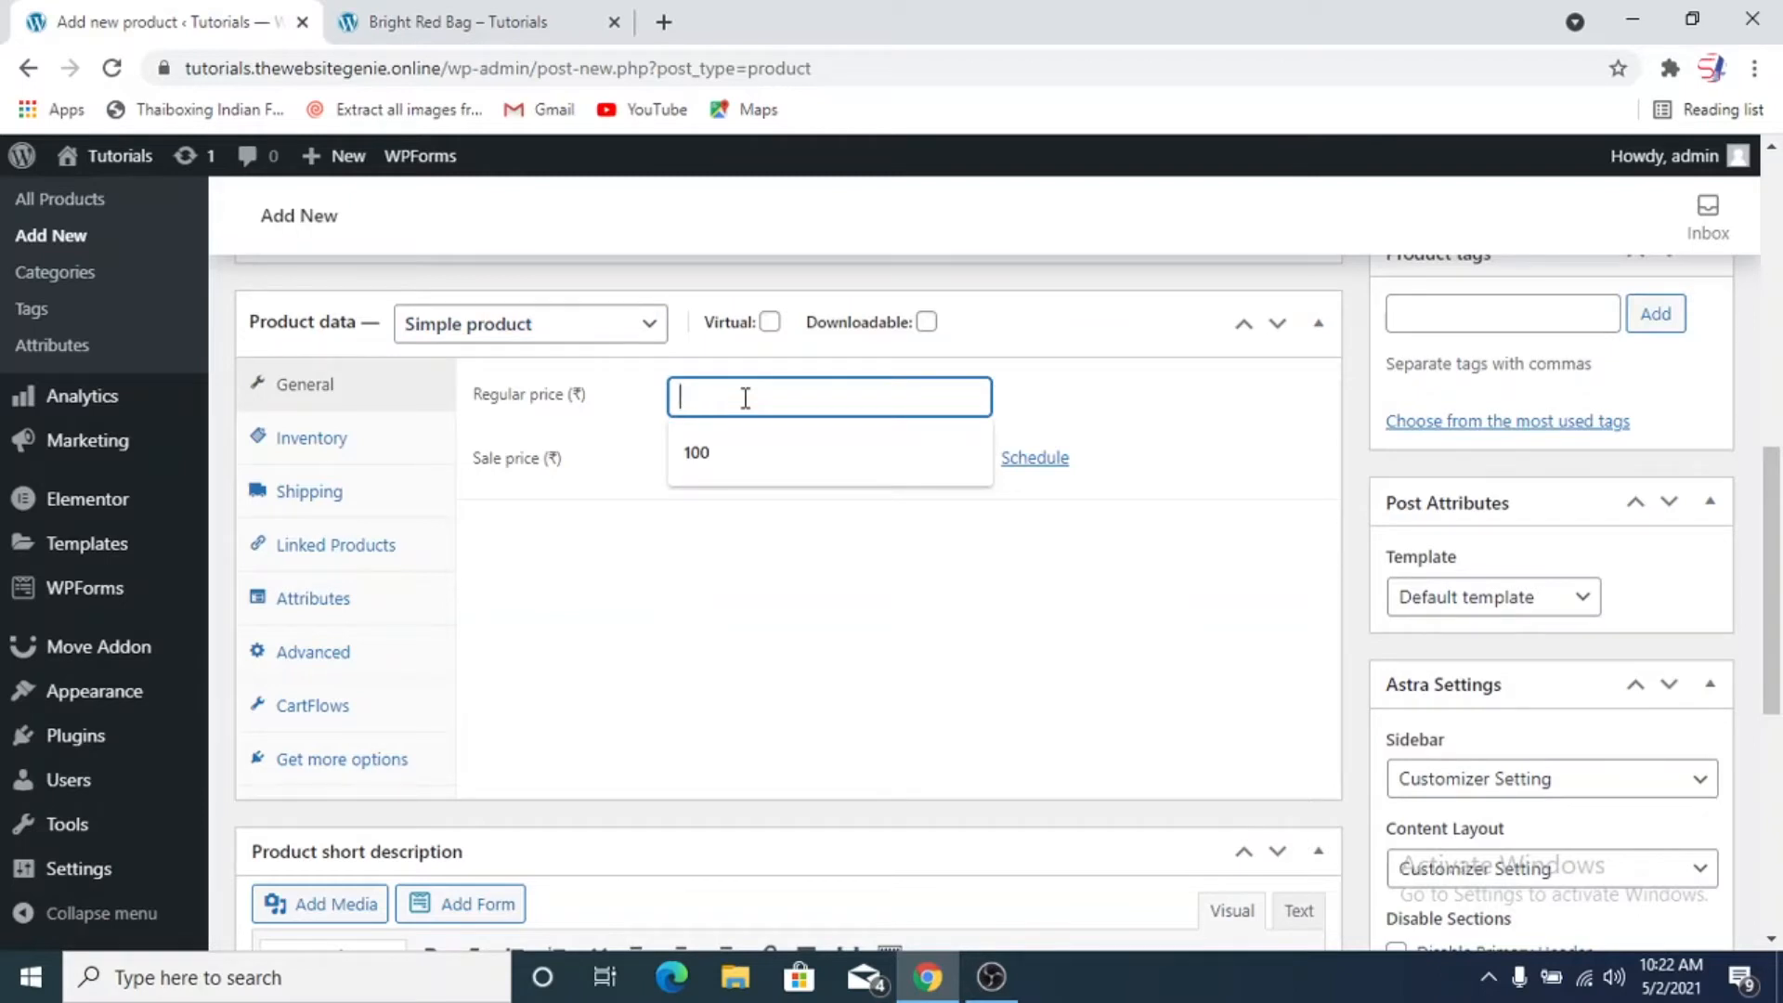
{"action": "type", "text": "1000"}
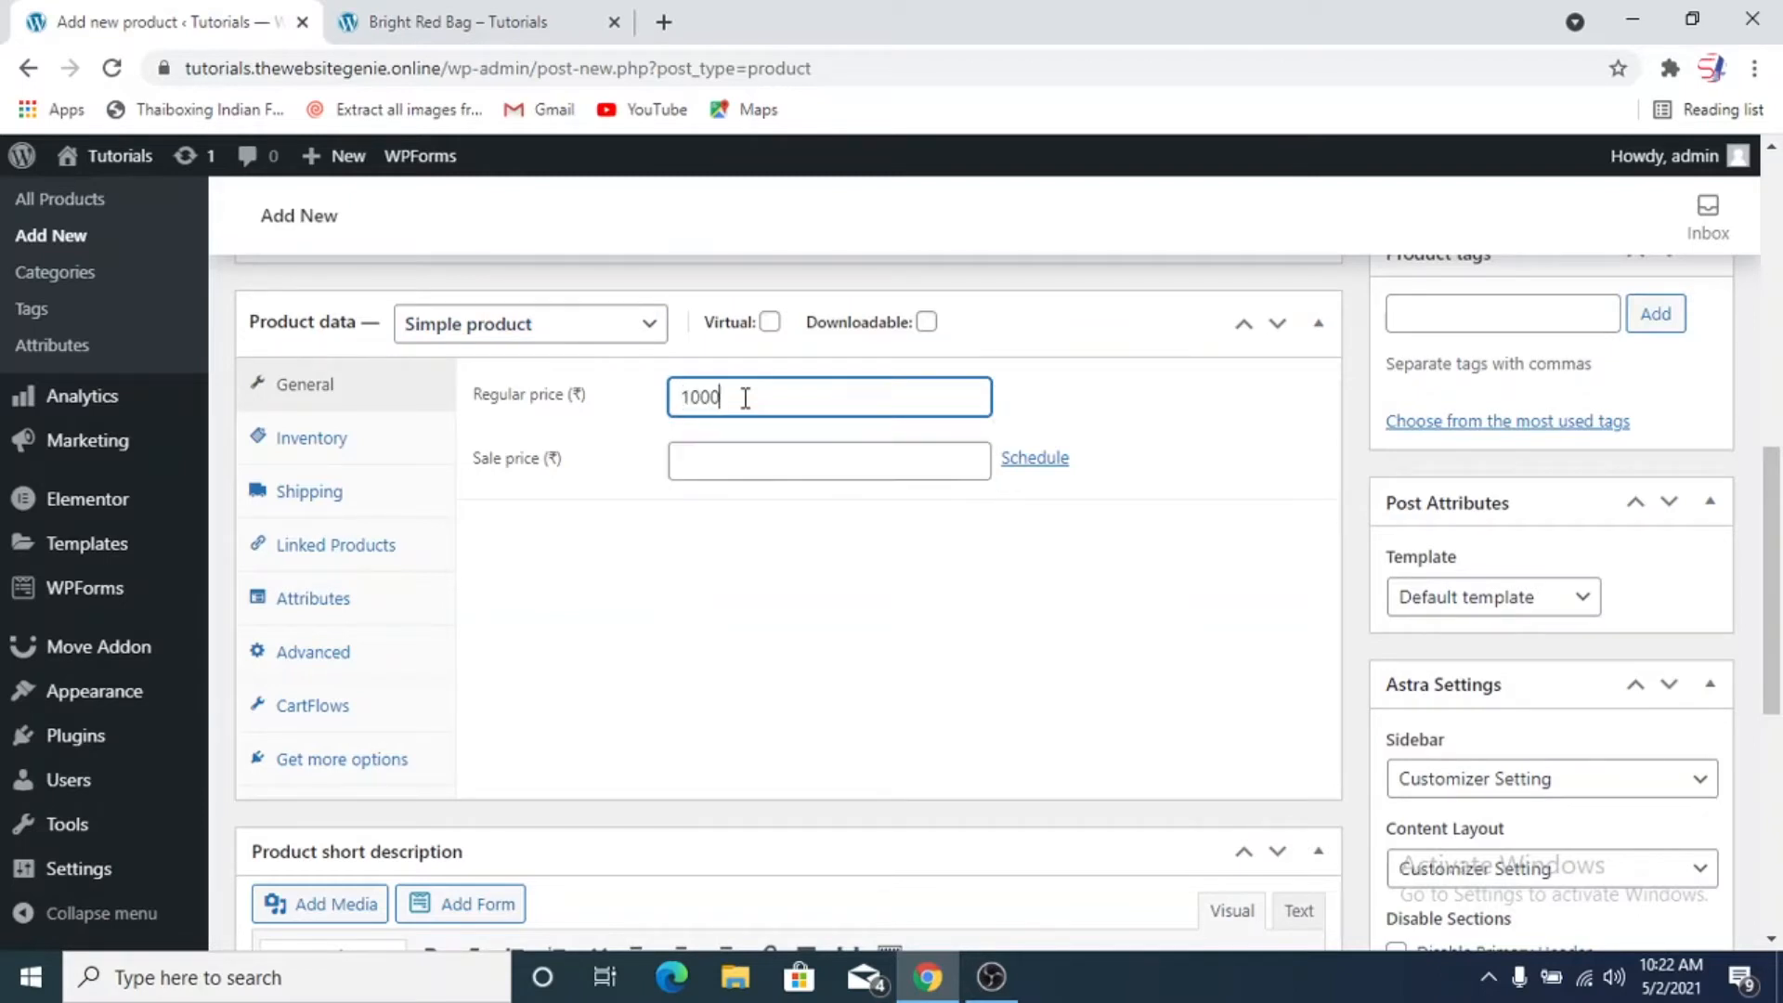
{"action": "left_click", "coordinate": [750, 473]}
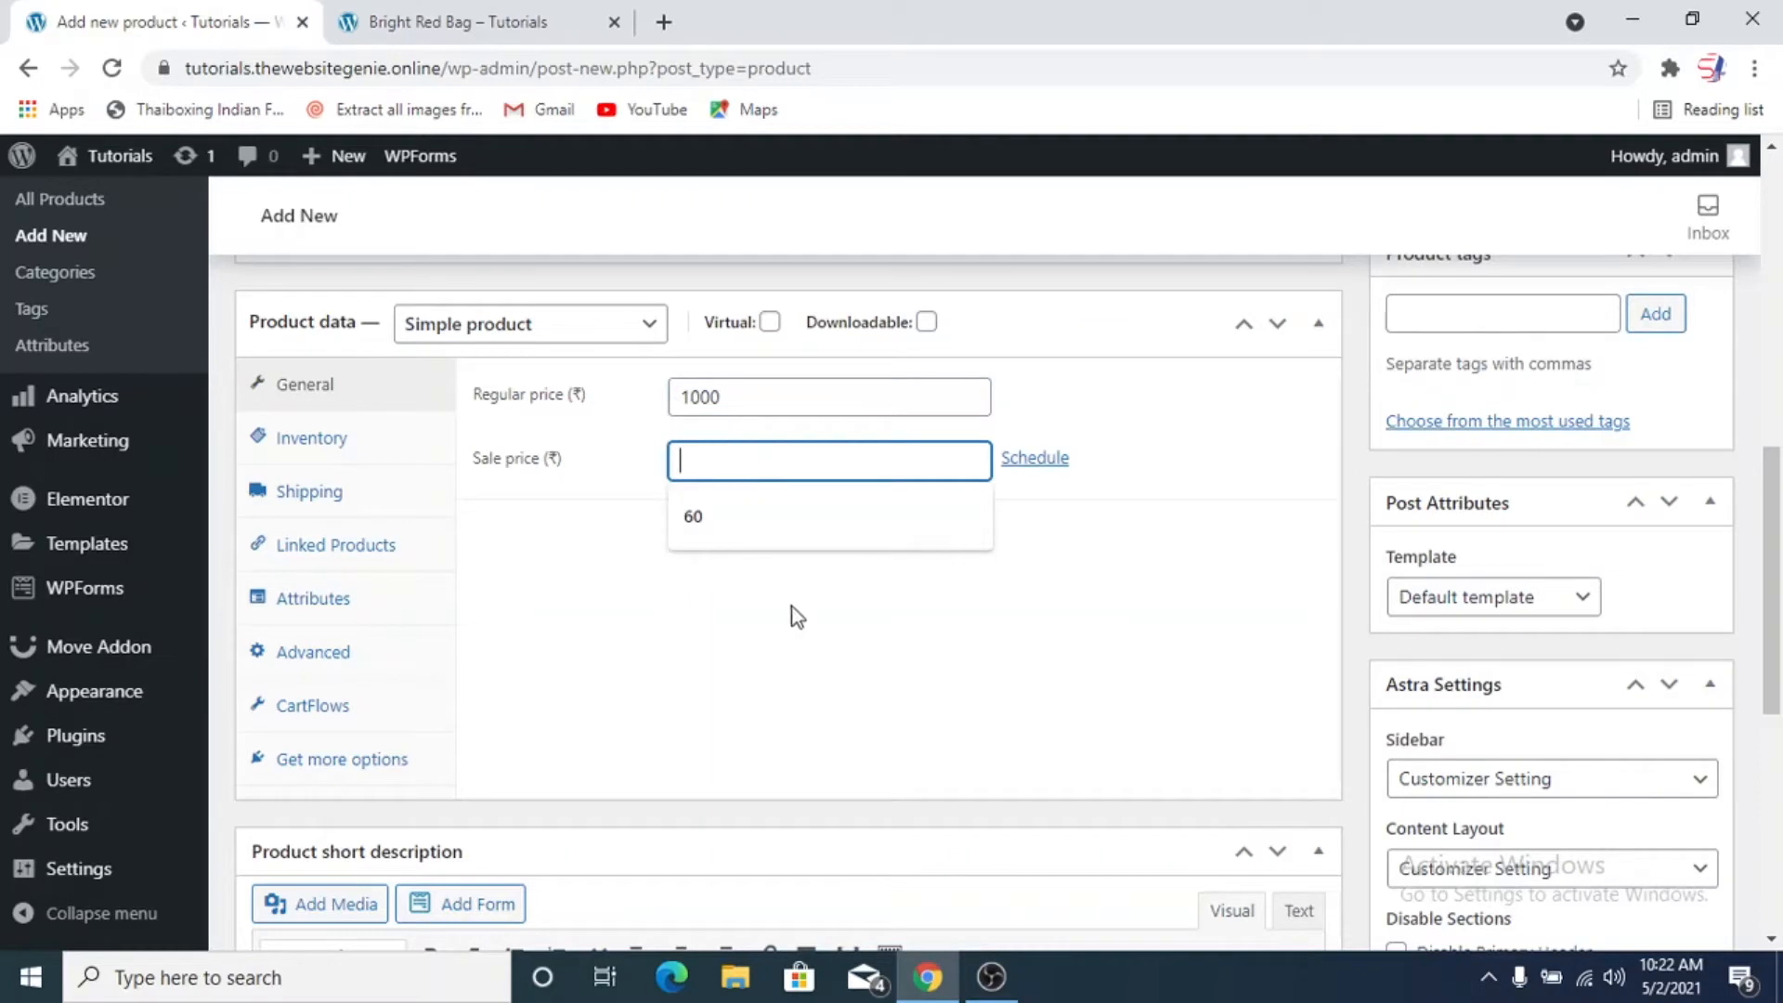
{"action": "left_click", "coordinate": [648, 641]}
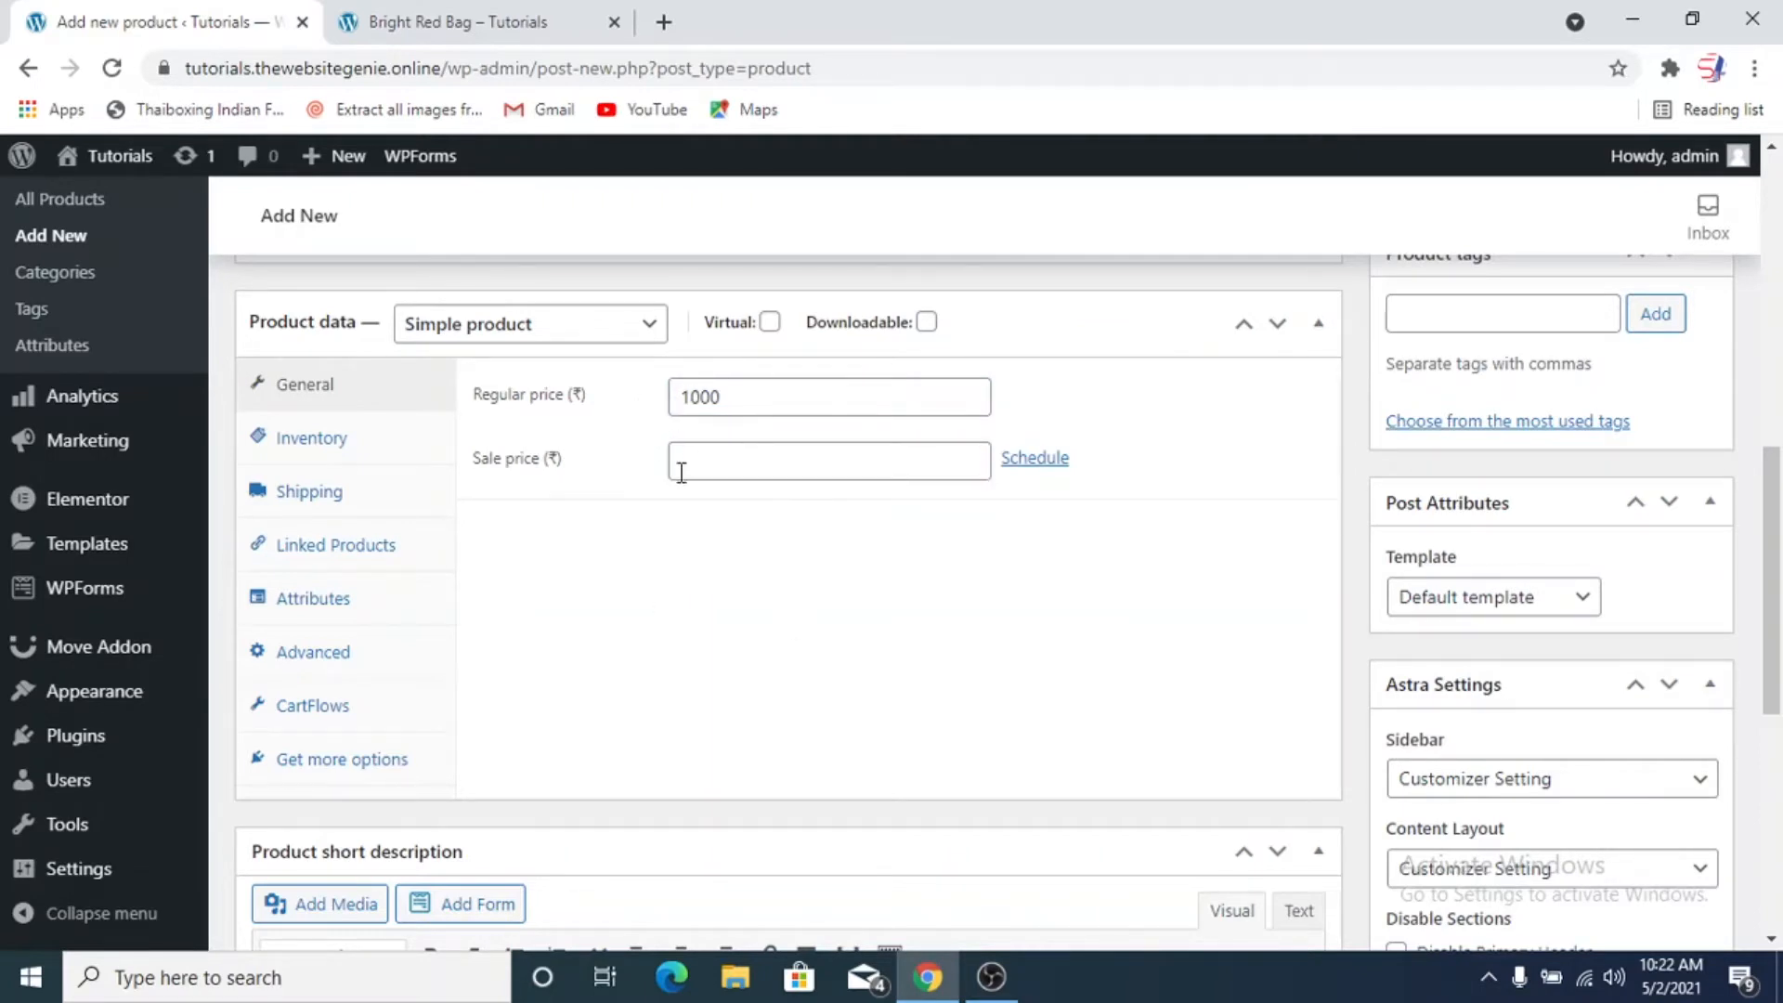
Examine how prices are displayed on the Bright Red Bag page and on the store's home page
{"action": "left_click", "coordinate": [455, 21]}
{"action": "scroll", "coordinate": [1035, 501], "scroll_direction": "up", "scroll_amount": 1}
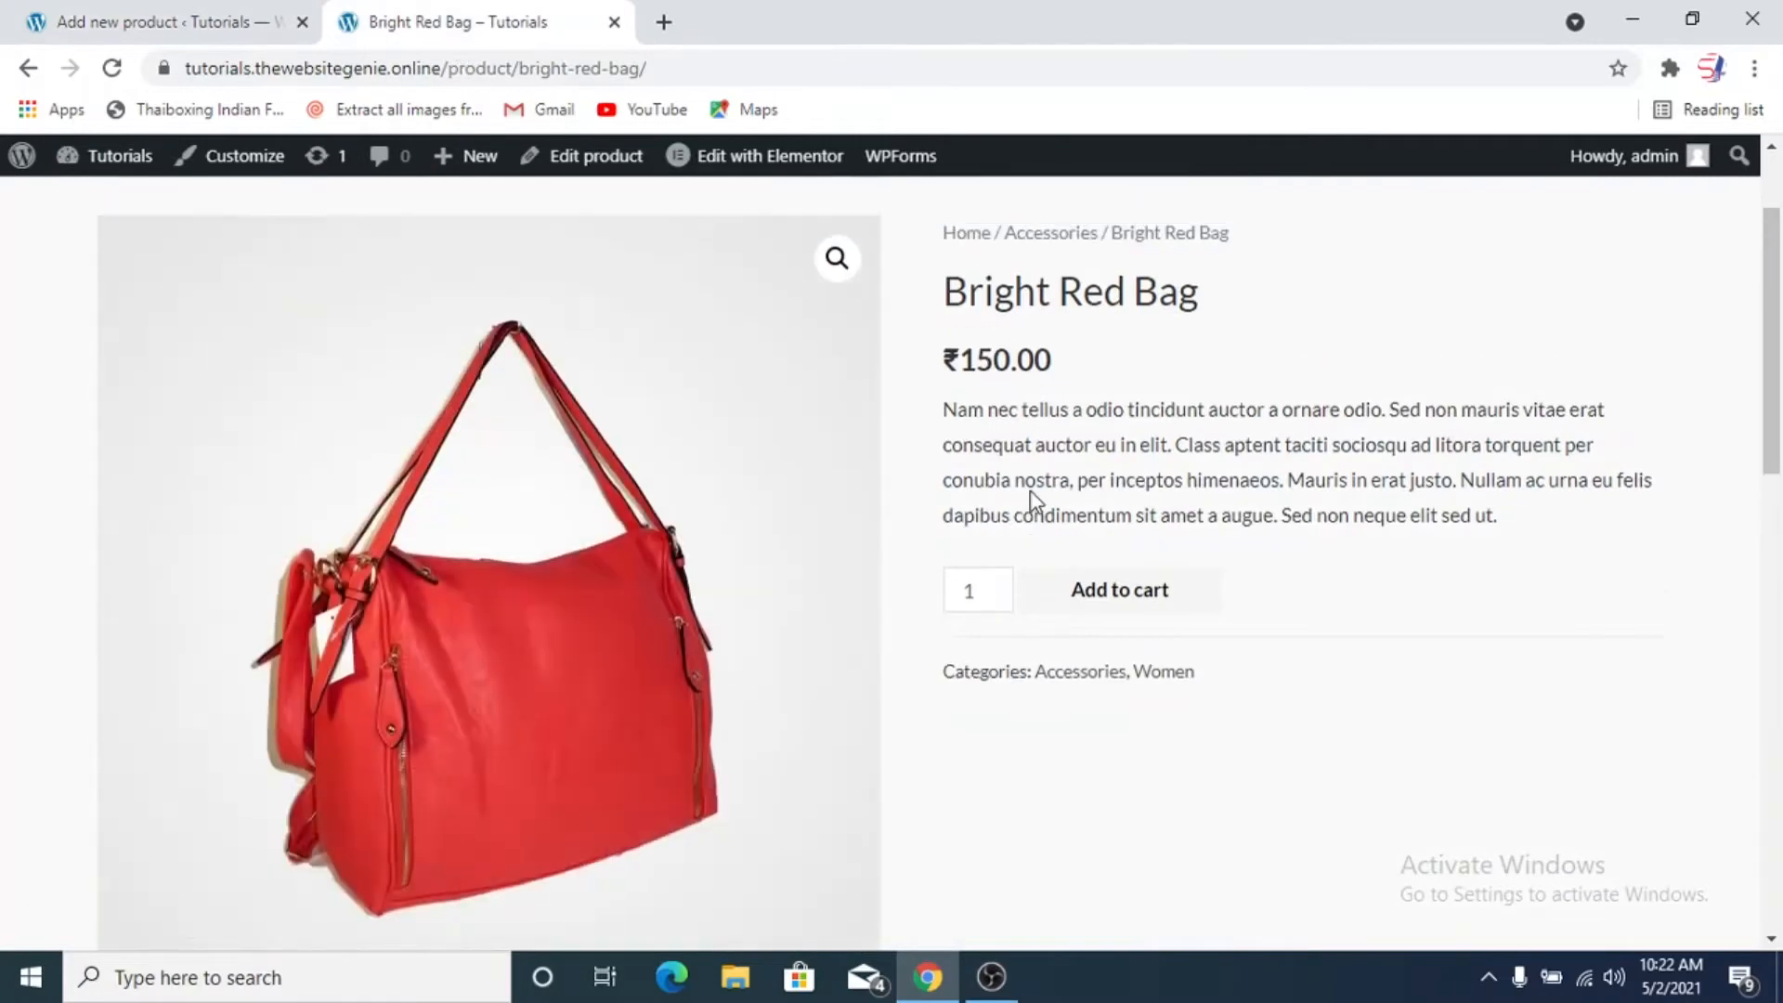
{"action": "scroll", "coordinate": [1035, 506], "scroll_direction": "up", "scroll_amount": 2}
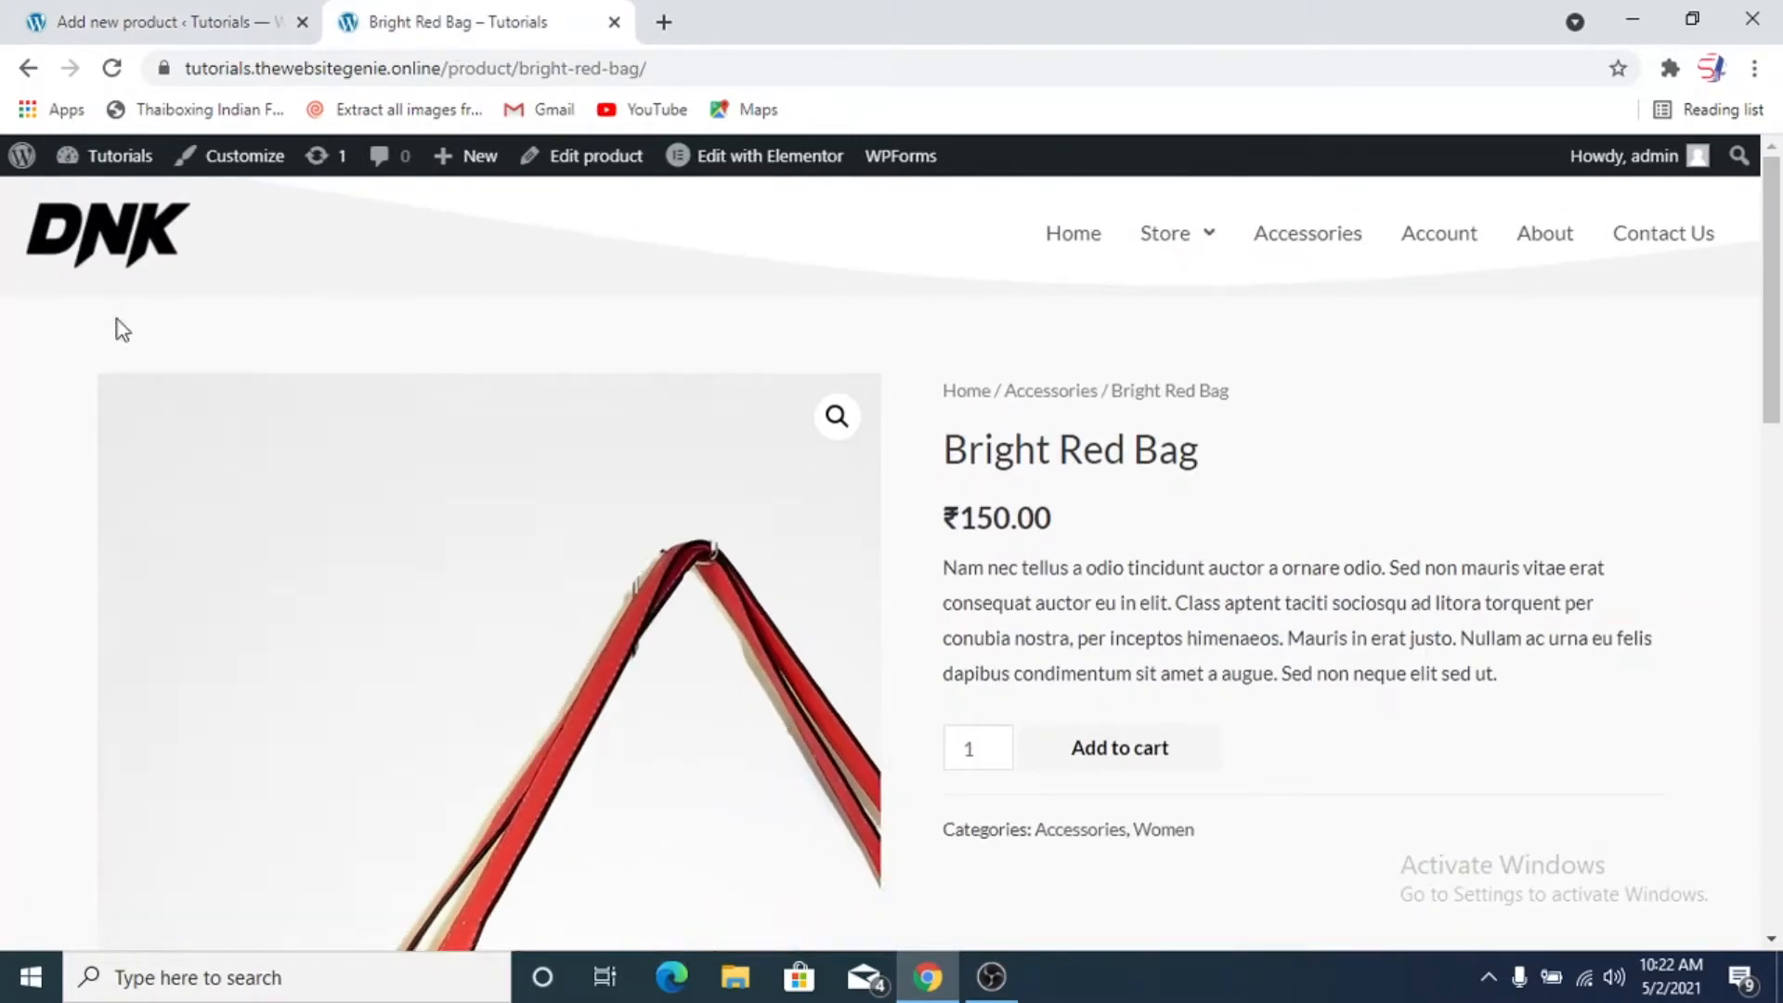
{"action": "left_click", "coordinate": [28, 68]}
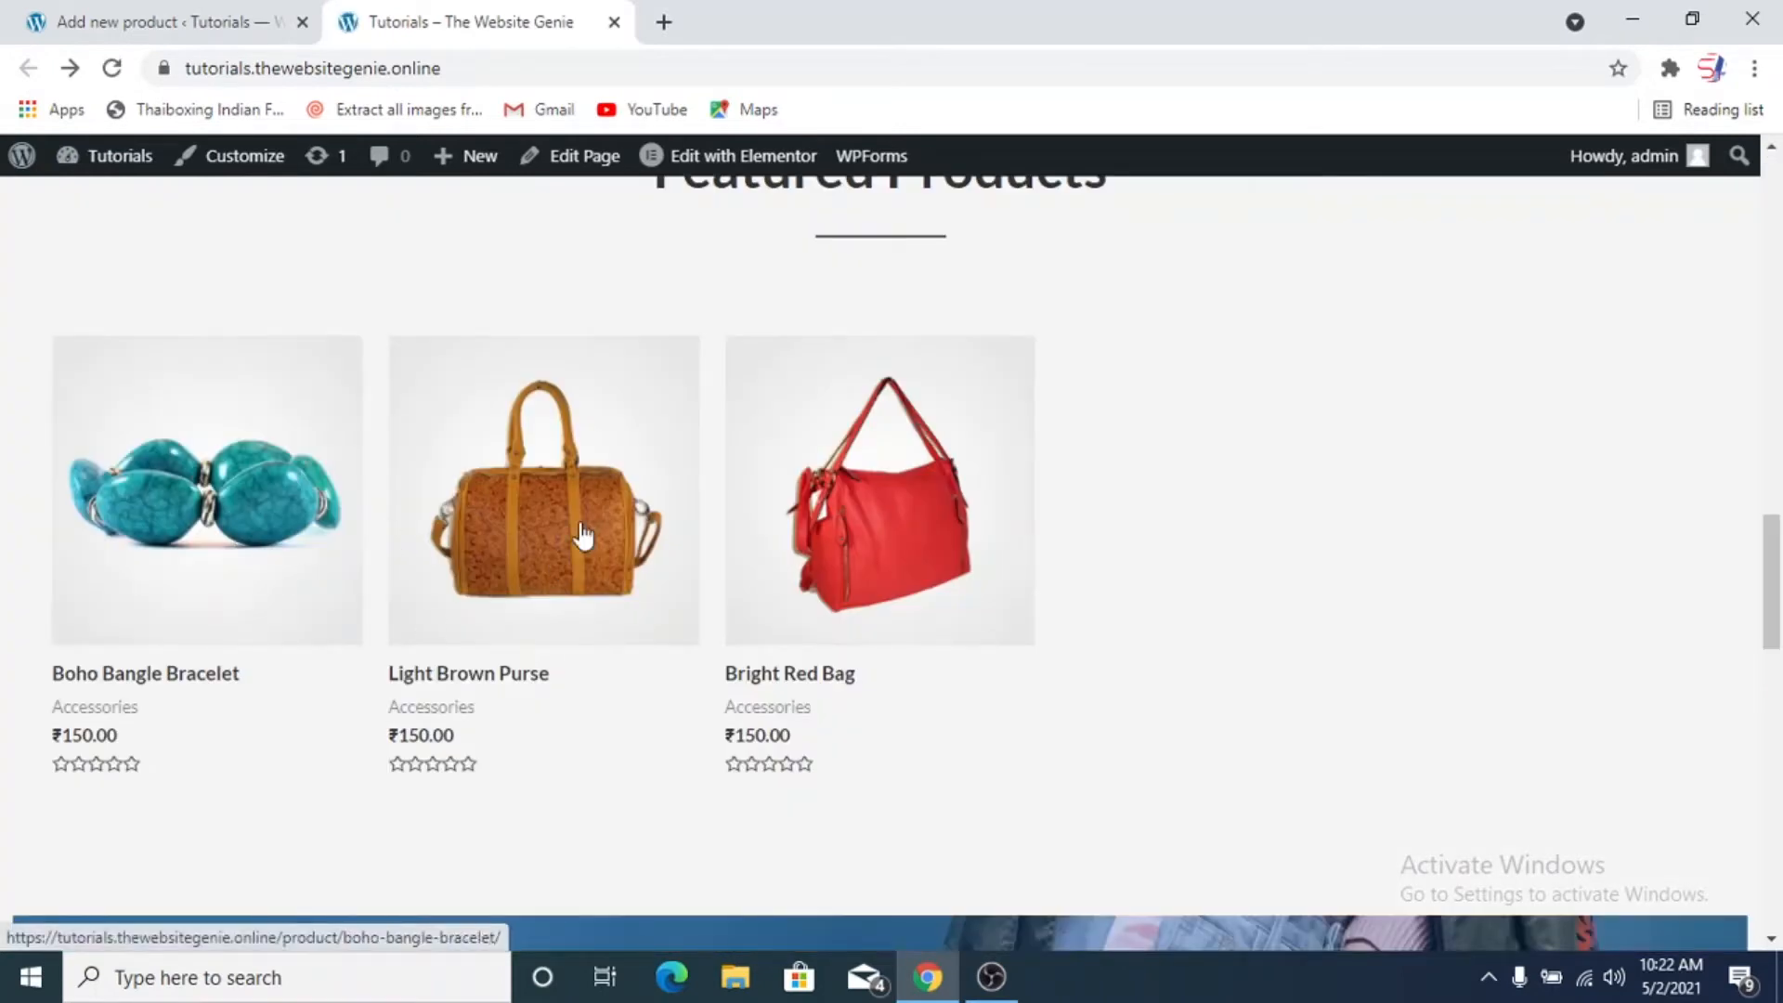
{"action": "scroll", "coordinate": [789, 529], "scroll_direction": "up", "scroll_amount": 10}
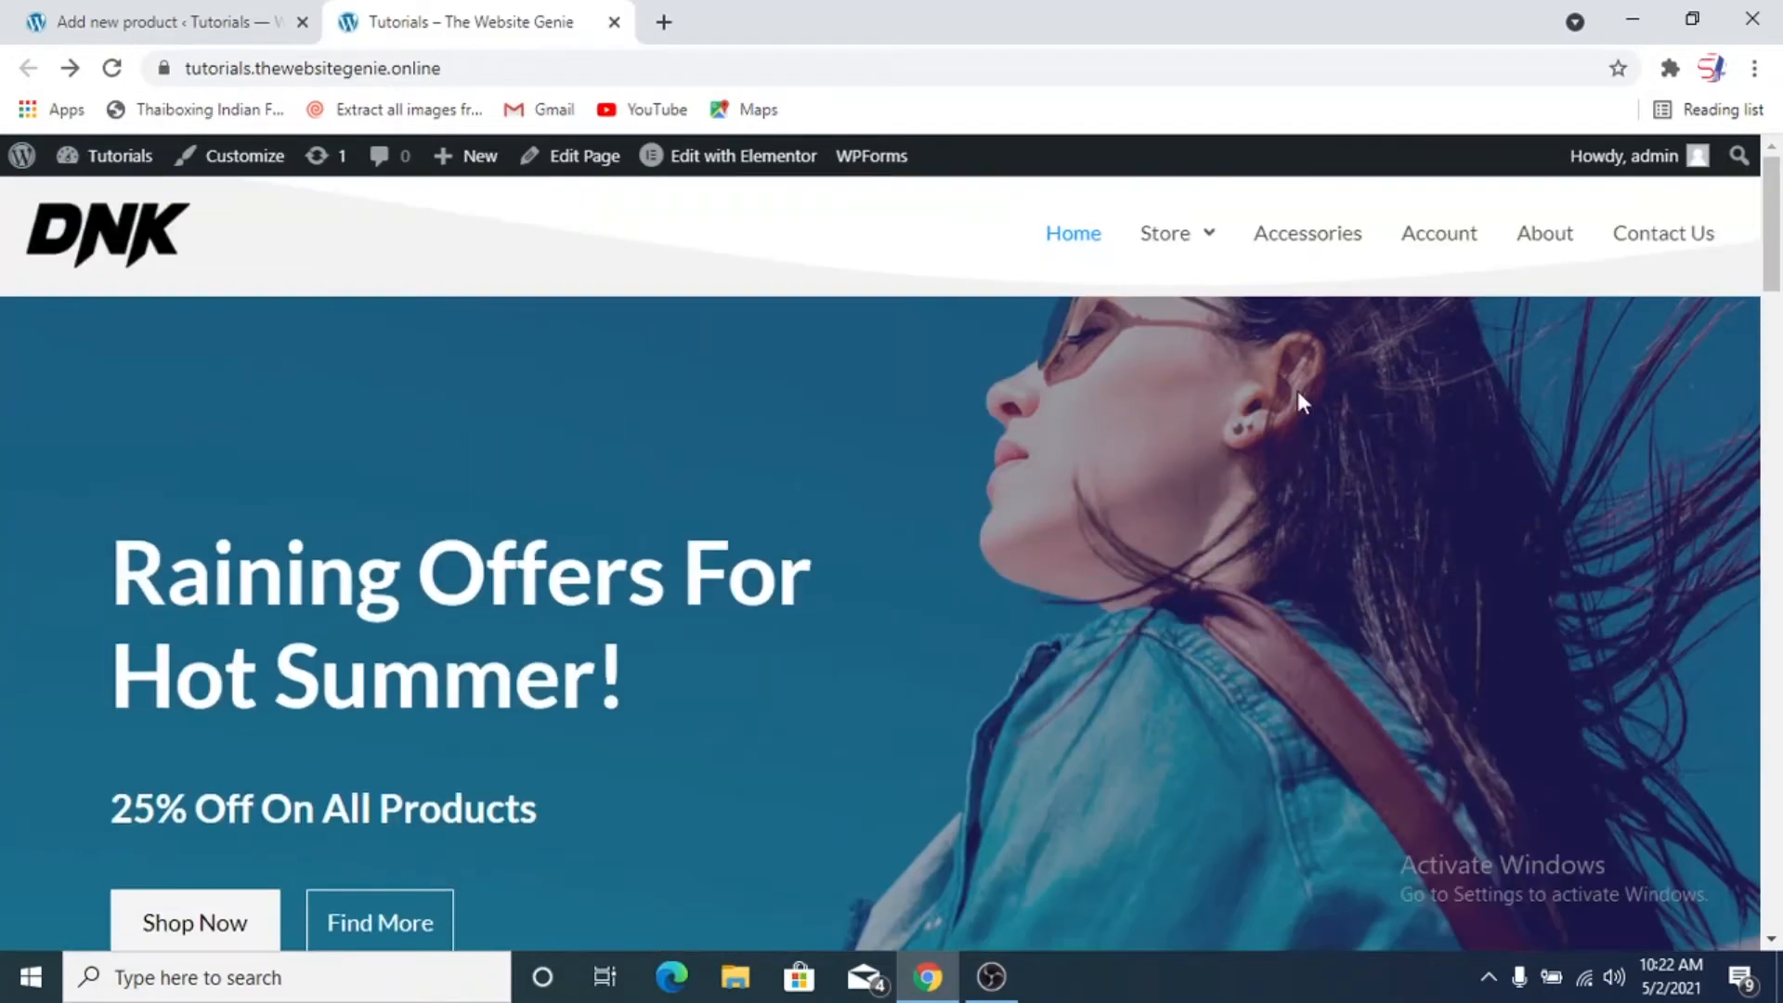
Return to the new product's edit page and set its sale price to ₹899
{"action": "left_click", "coordinate": [267, 27]}
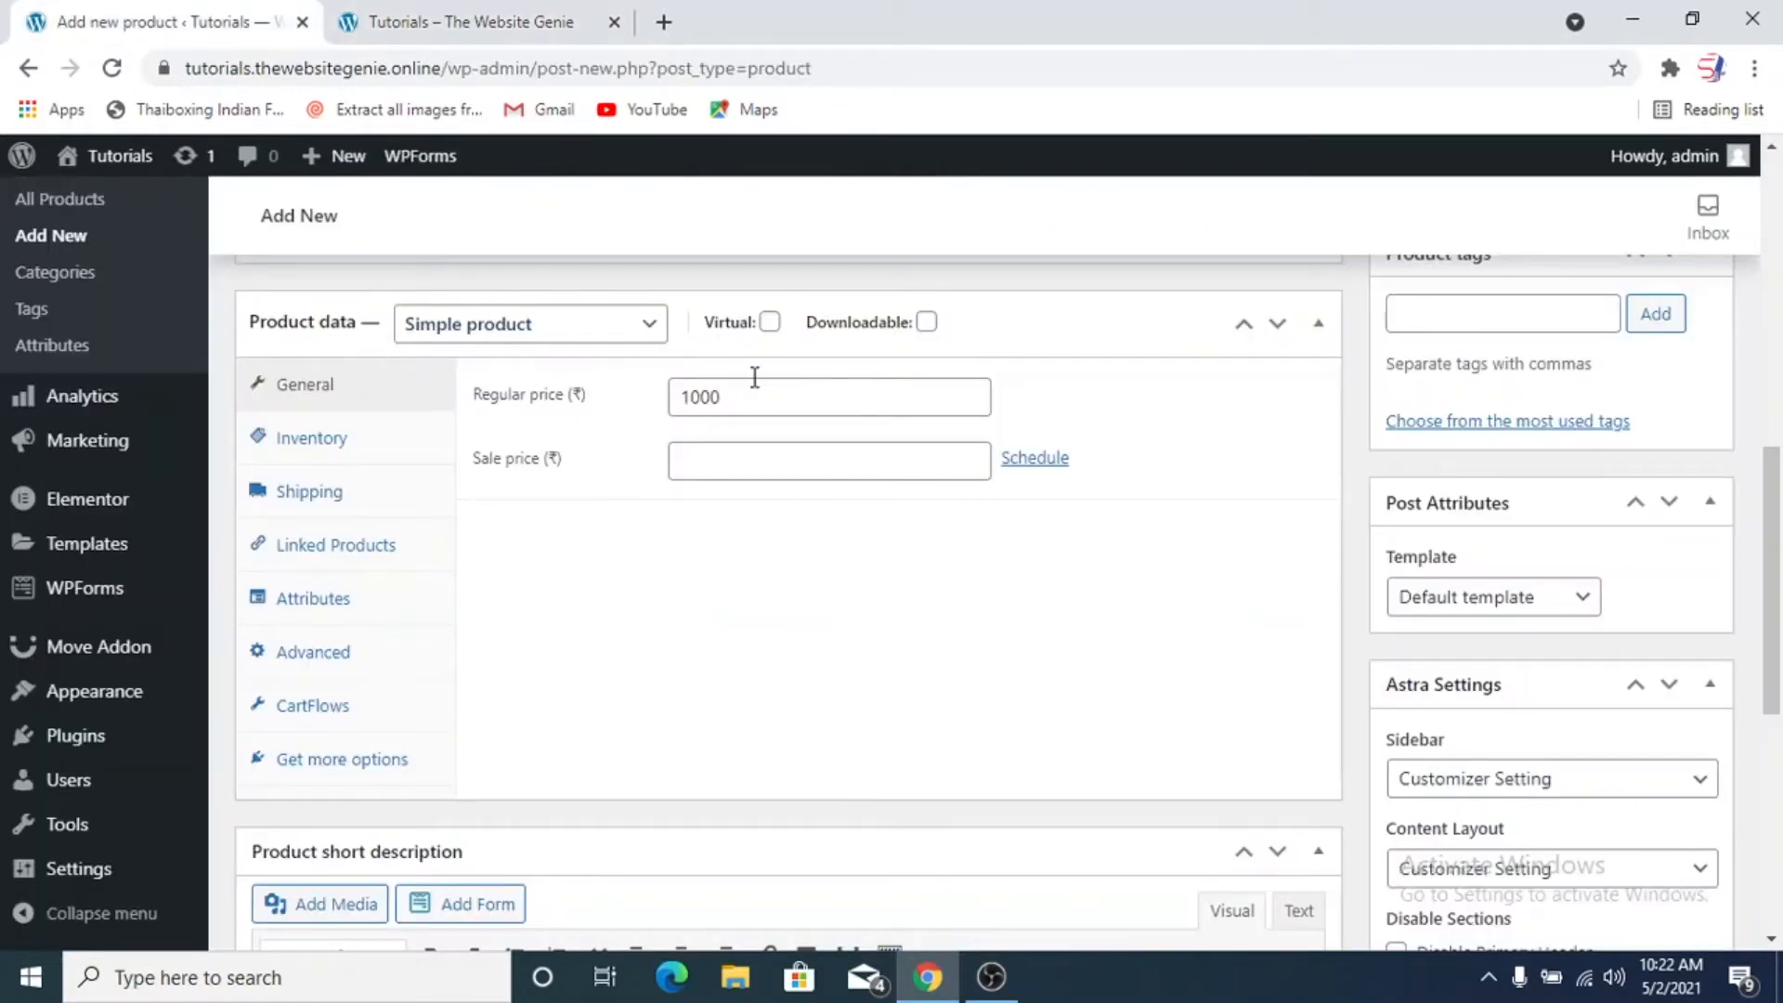
{"action": "left_click", "coordinate": [743, 470]}
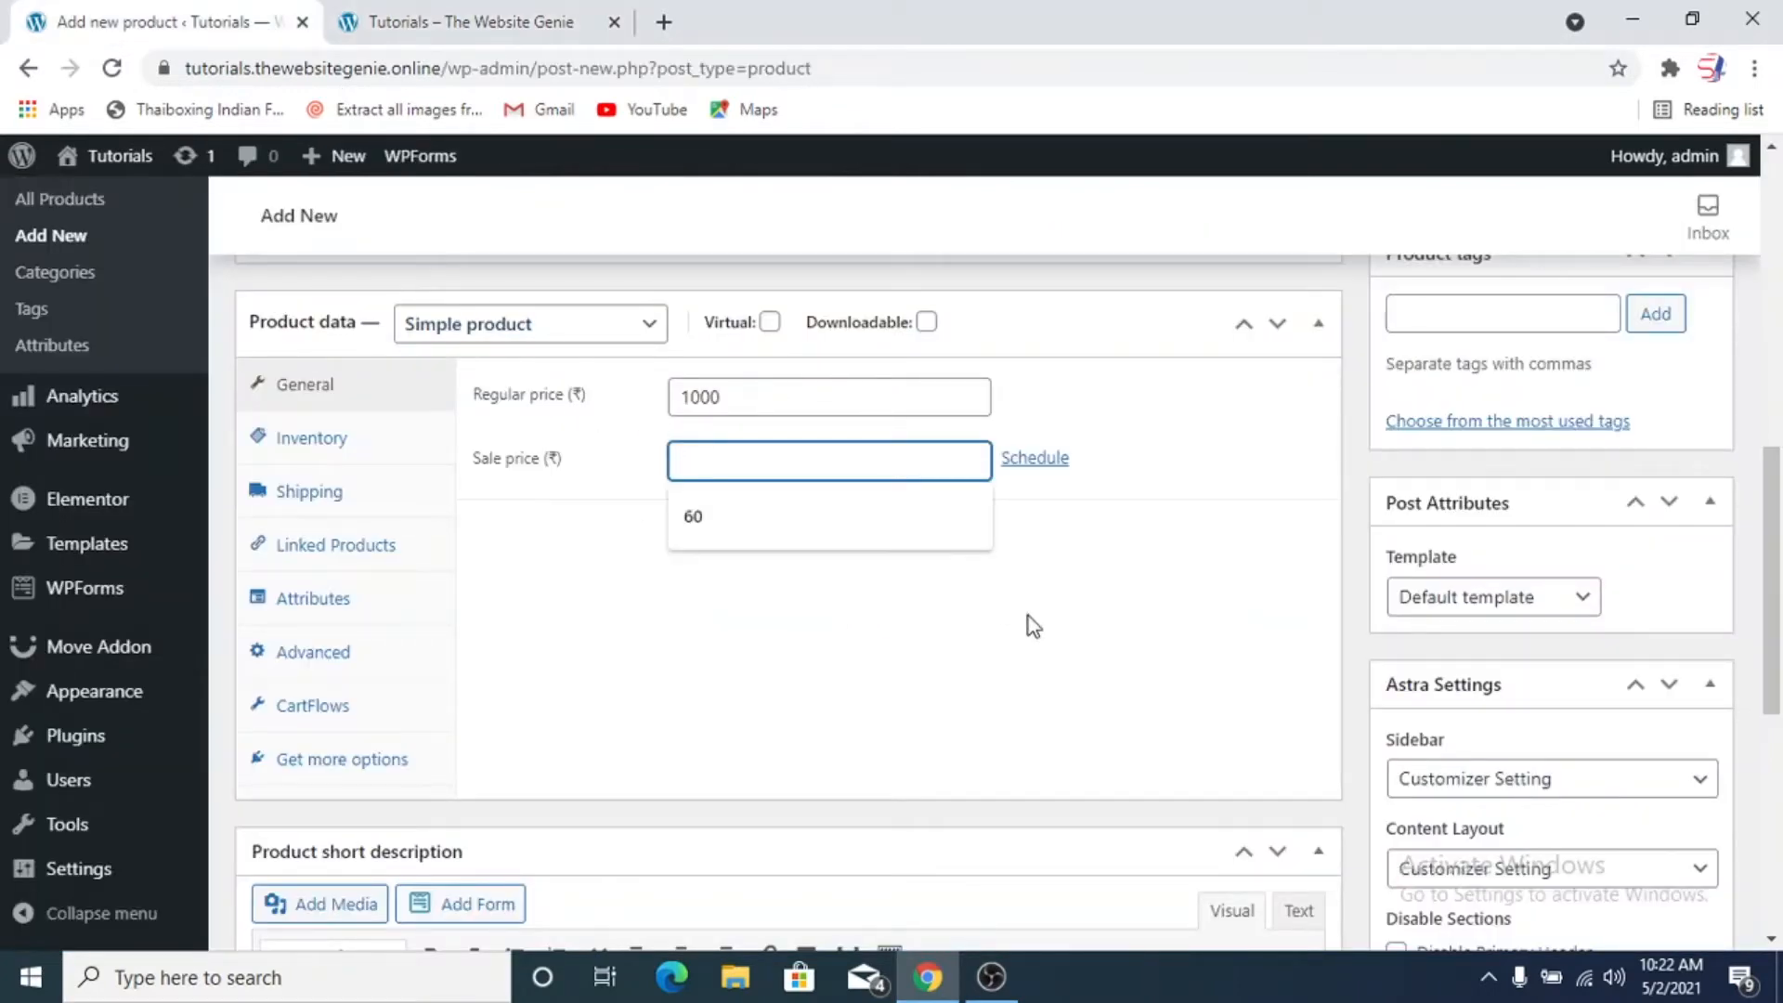
{"action": "type", "text": "899"}
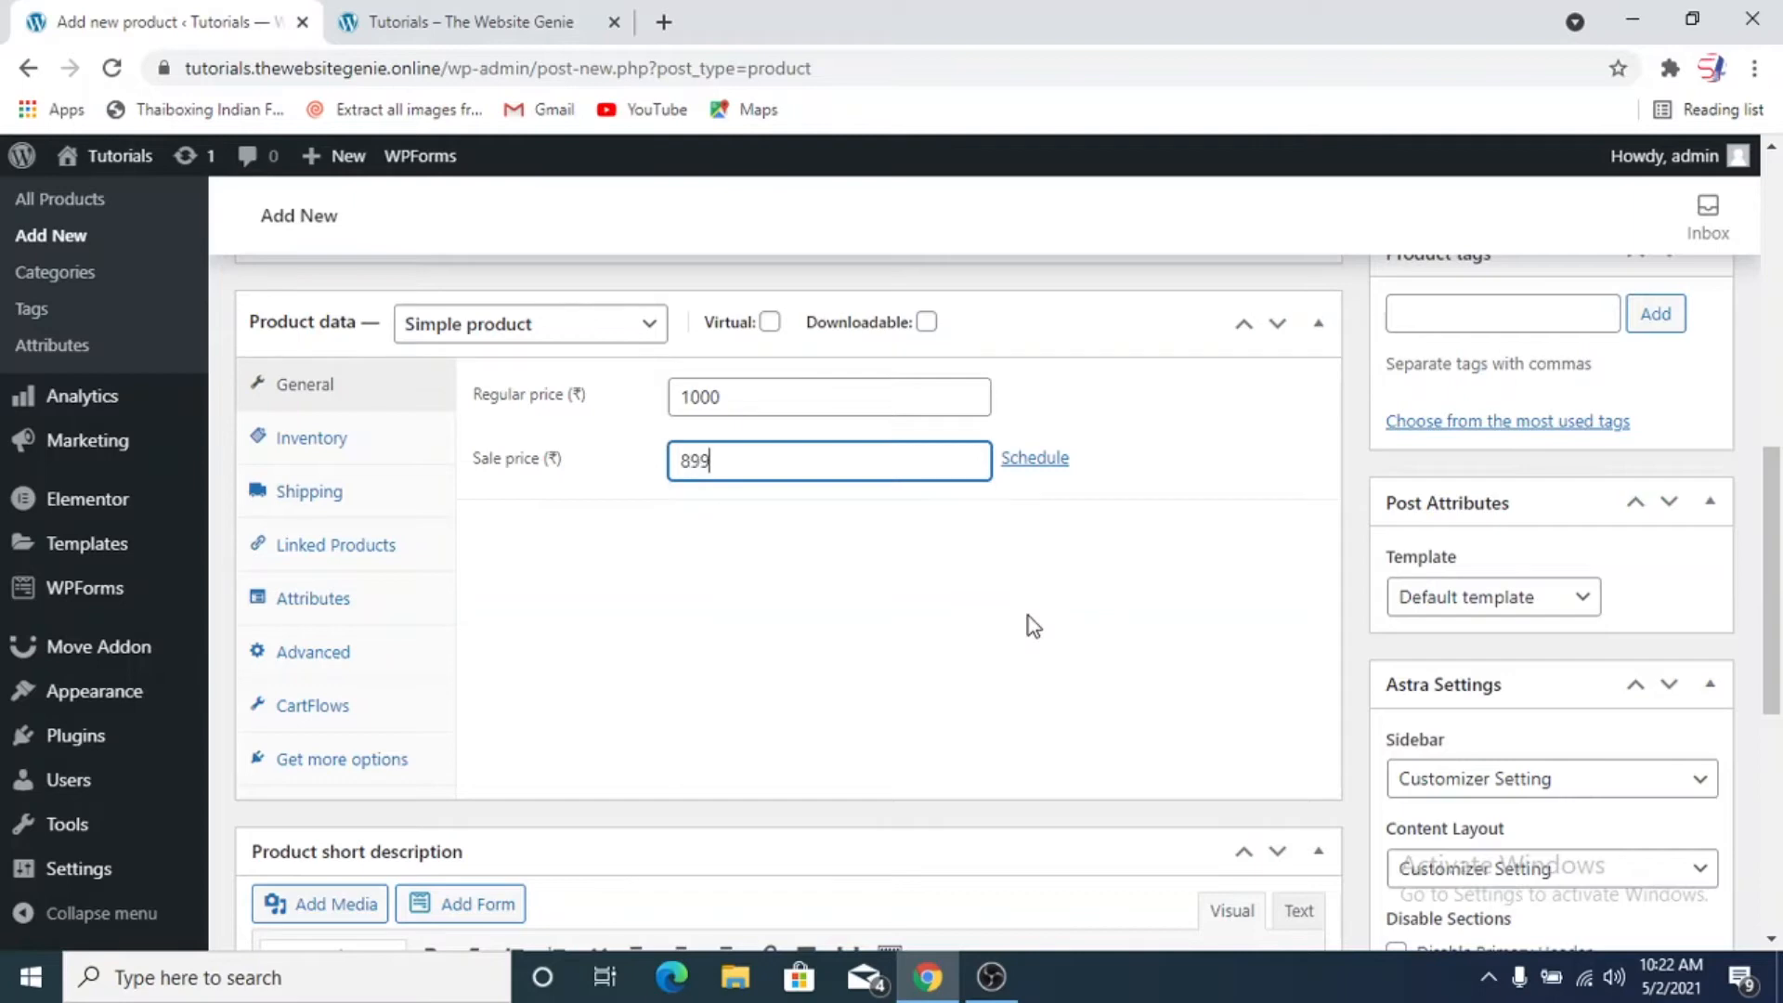
{"action": "left_click", "coordinate": [1027, 616]}
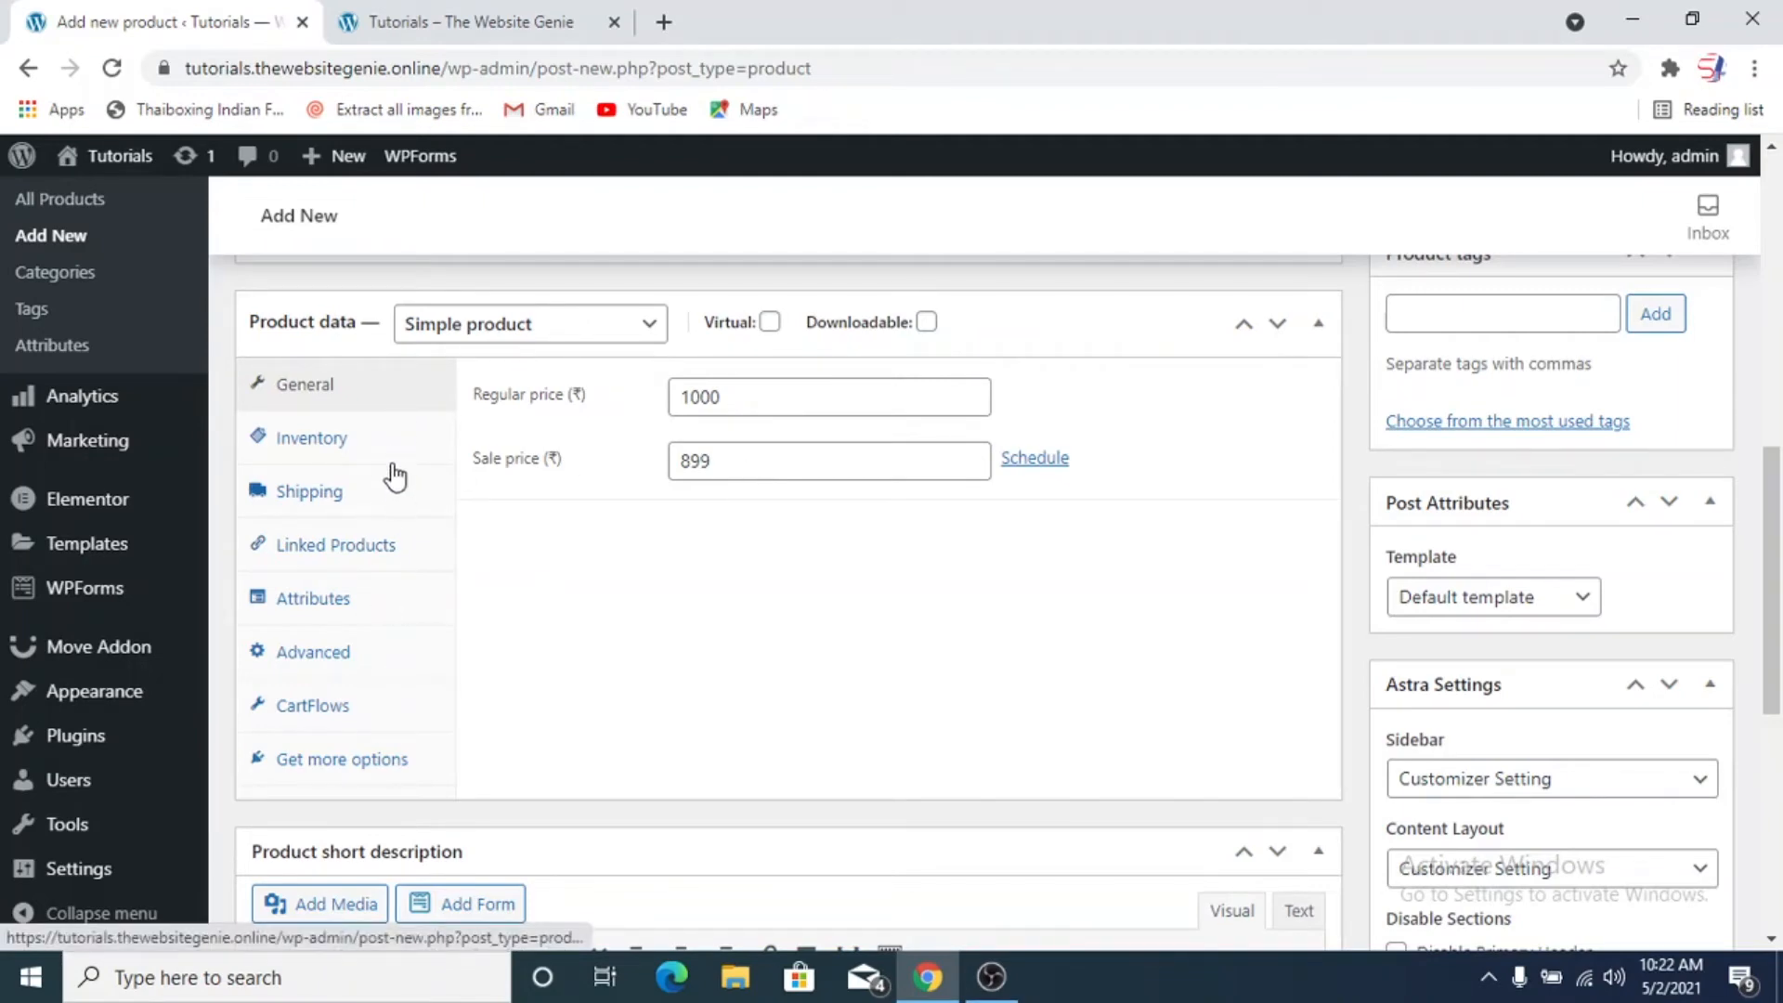
Enable stock management at product level in the inventory settings and set the stock quantity to 10
{"action": "left_click", "coordinate": [331, 435]}
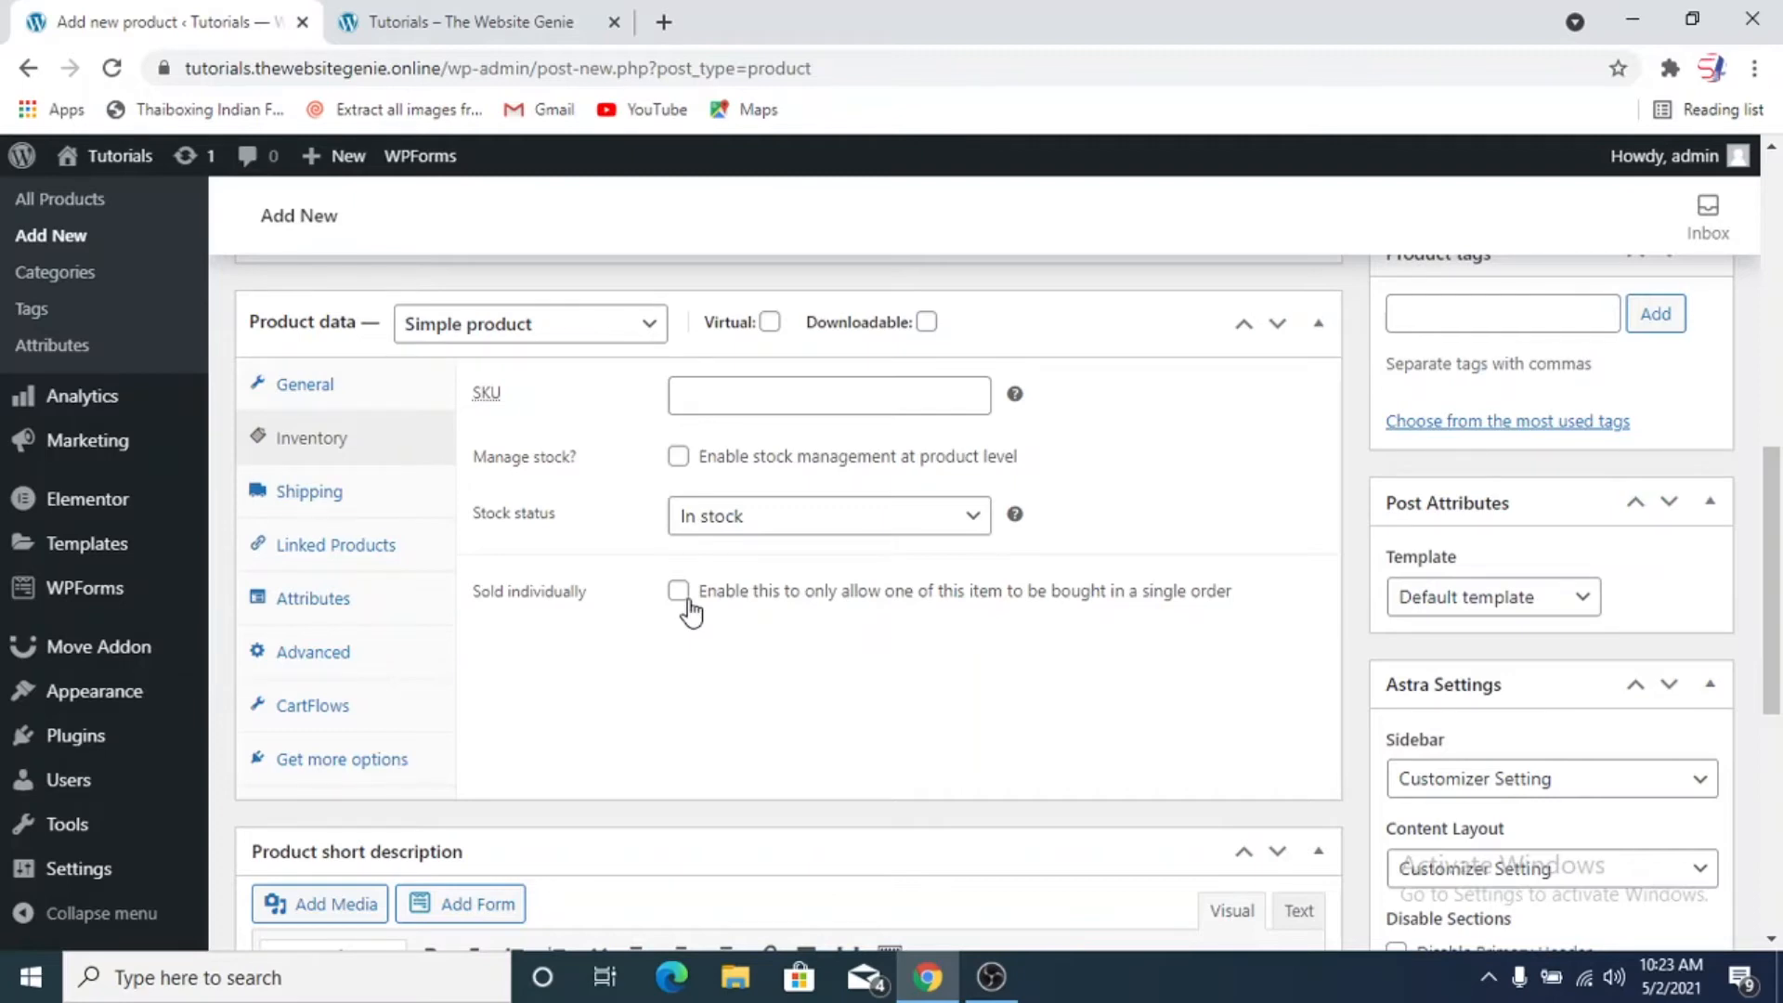
{"action": "left_click", "coordinate": [708, 406]}
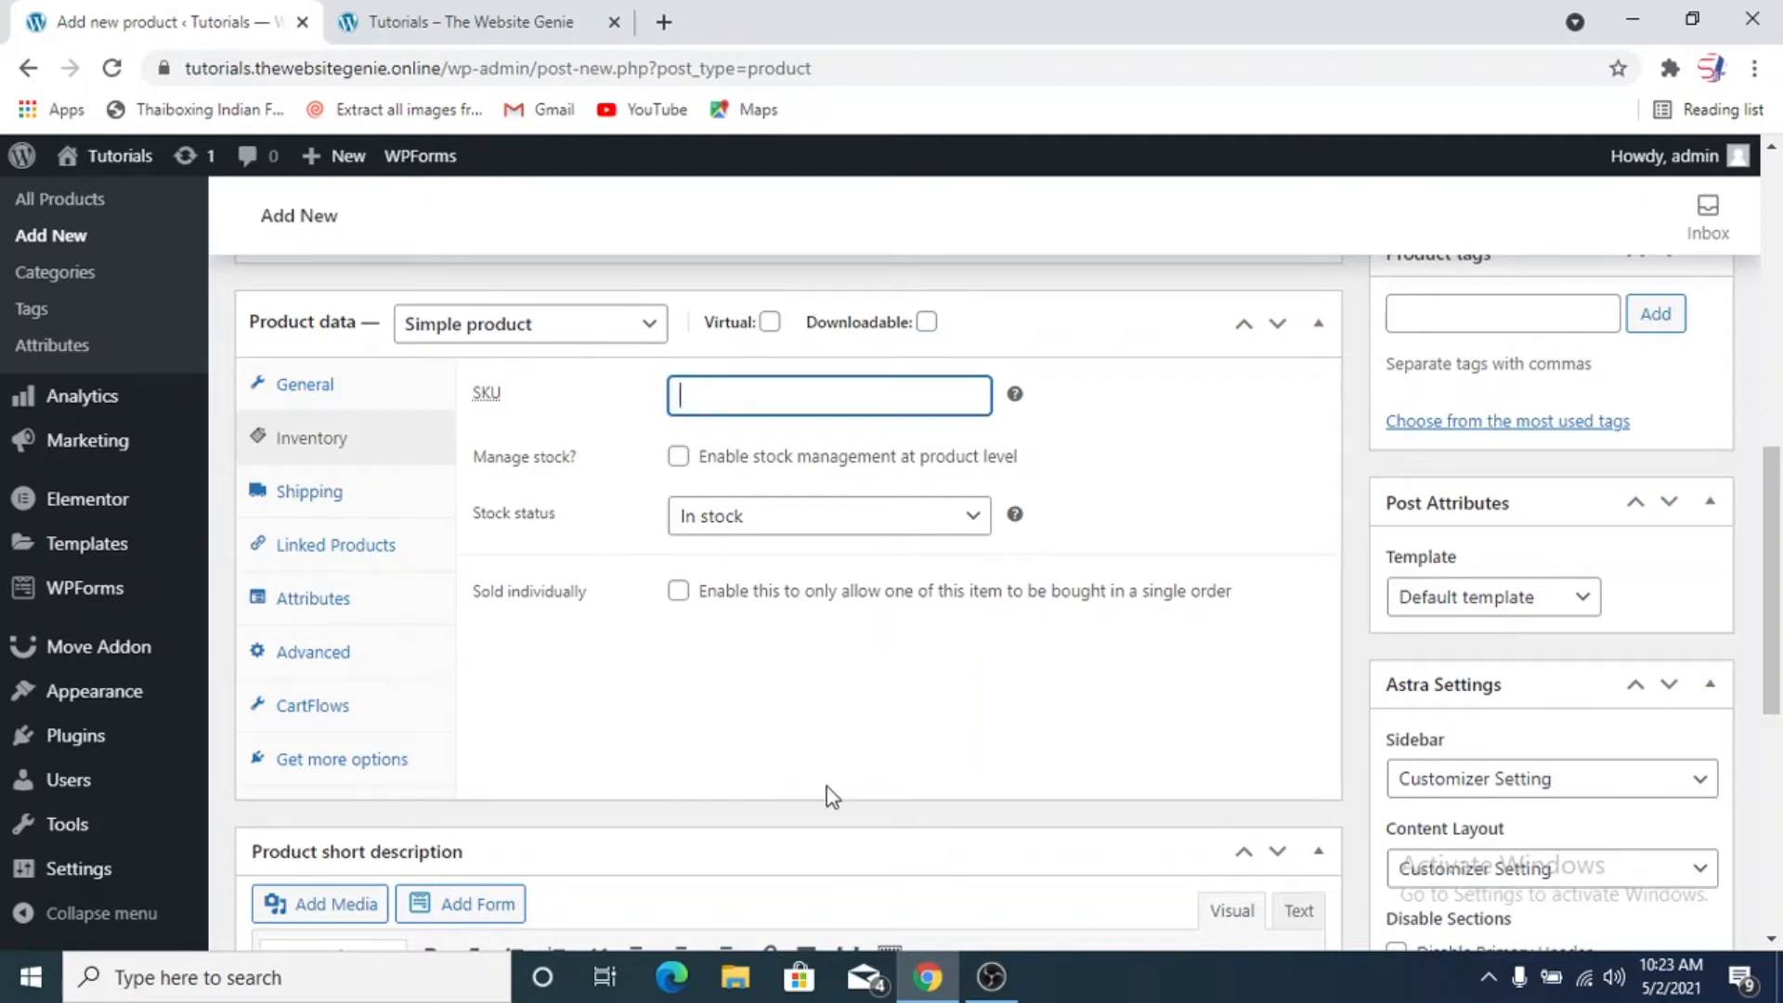
{"action": "left_click", "coordinate": [678, 459]}
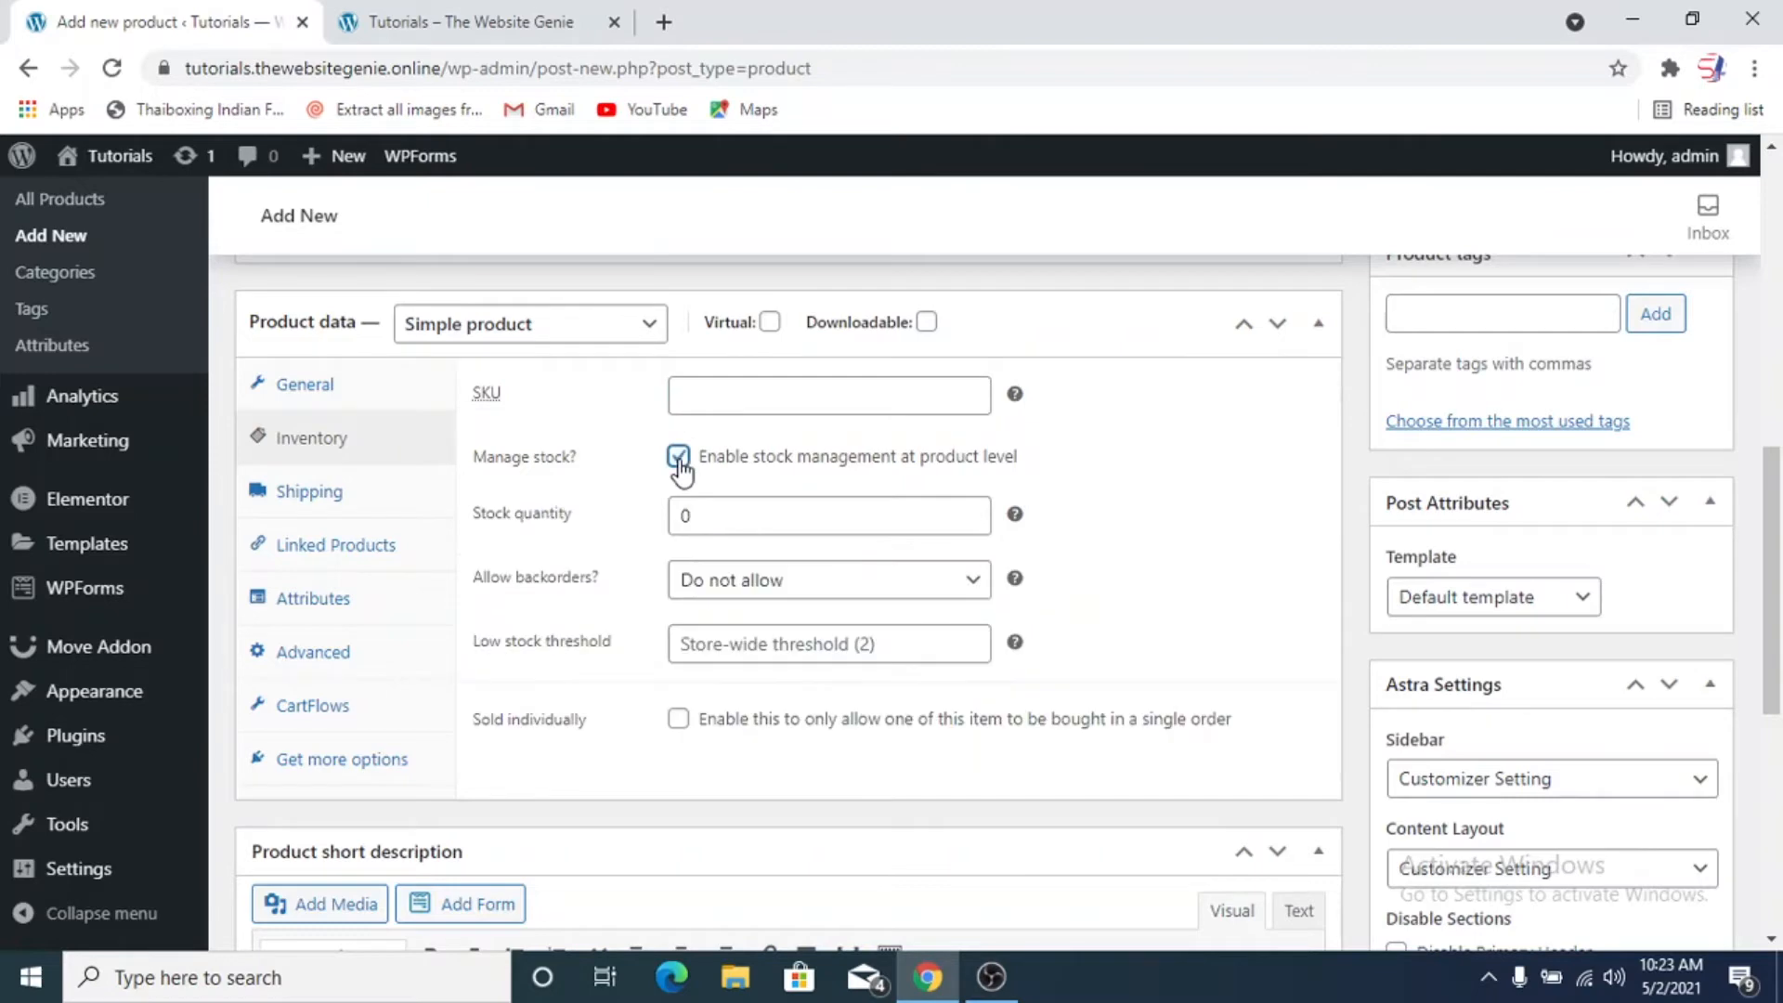
{"action": "double_click", "coordinate": [694, 521]}
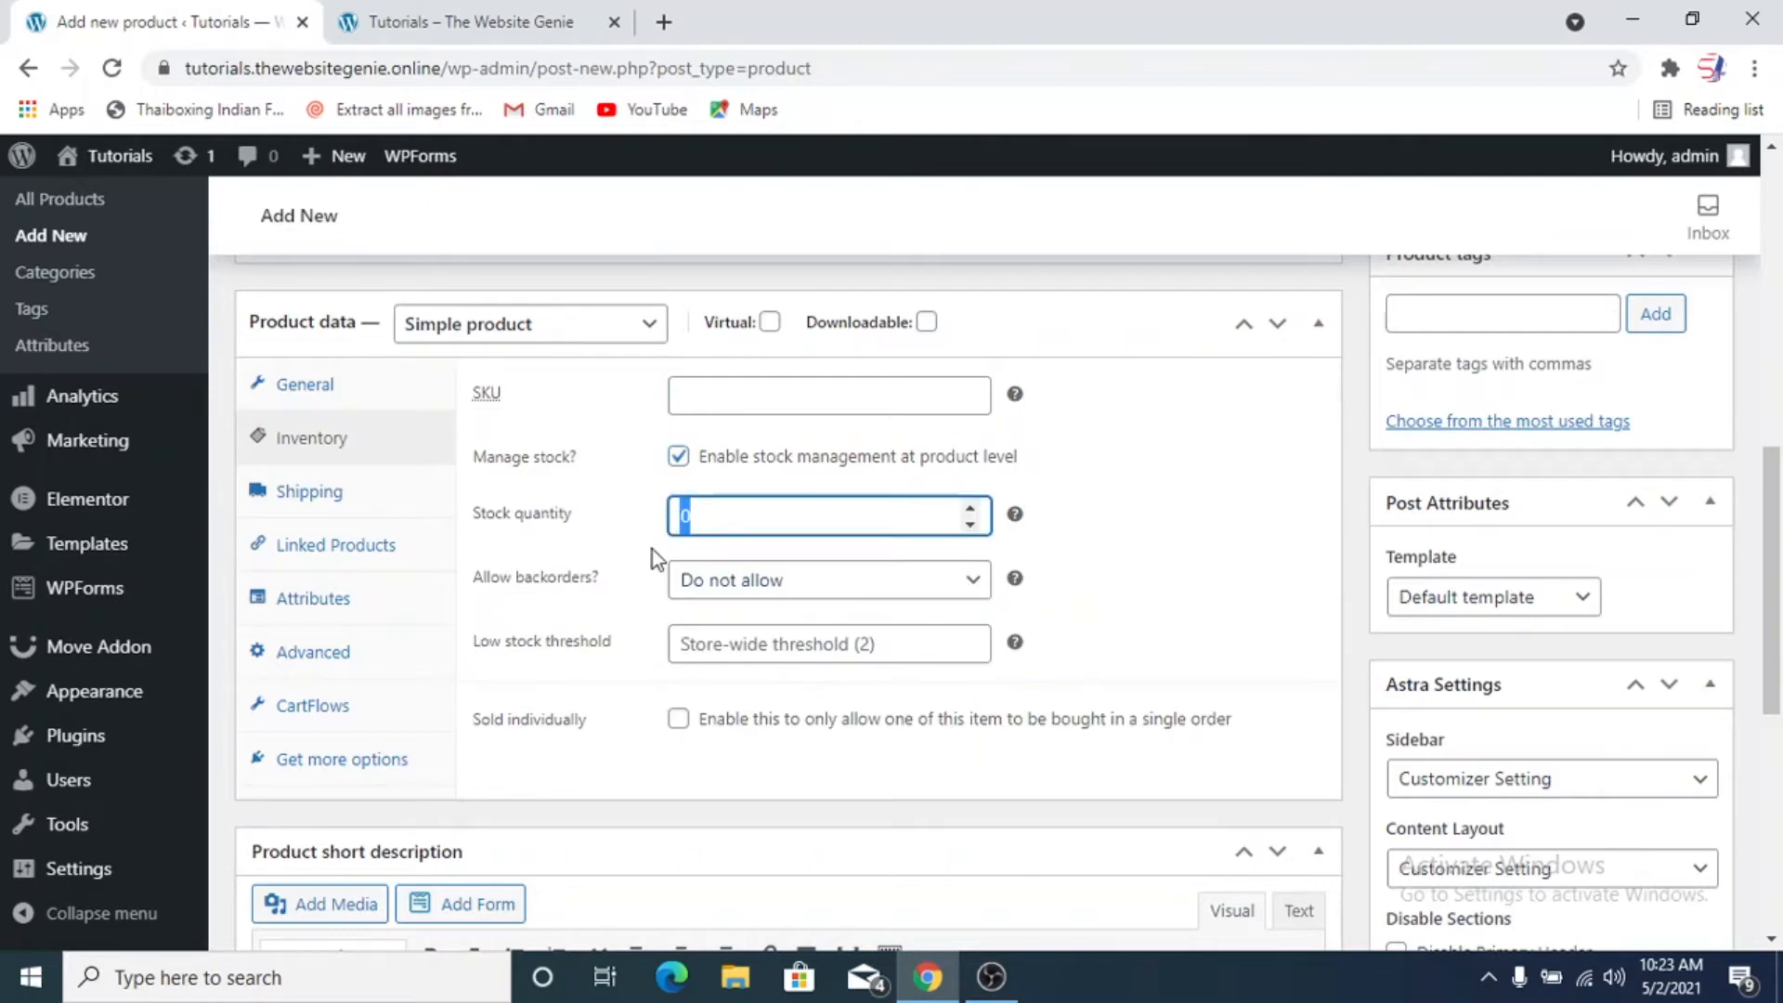
{"action": "type", "text": "10"}
Set the low stock threshold to 4 and limit the product to one item per order
{"action": "mouse_move", "coordinate": [1015, 583]}
{"action": "left_click", "coordinate": [972, 639]}
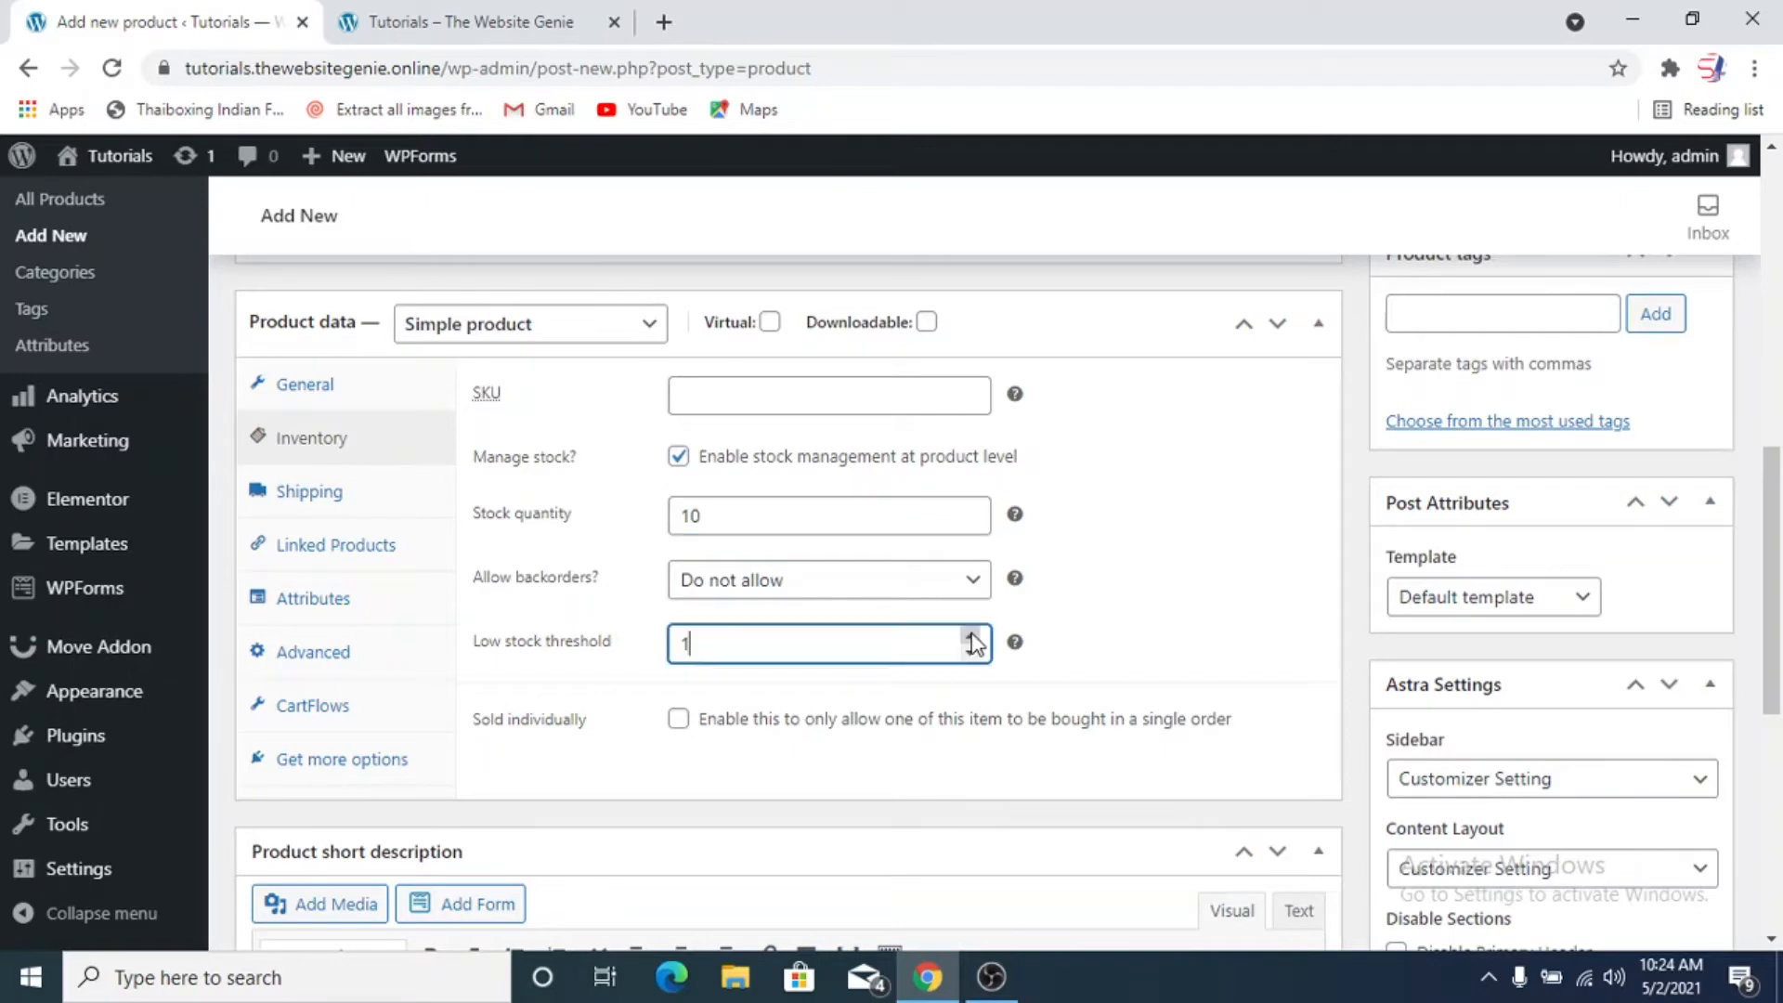
{"action": "left_click", "coordinate": [972, 639]}
{"action": "left_click", "coordinate": [972, 639]}
{"action": "left_click", "coordinate": [1209, 667]}
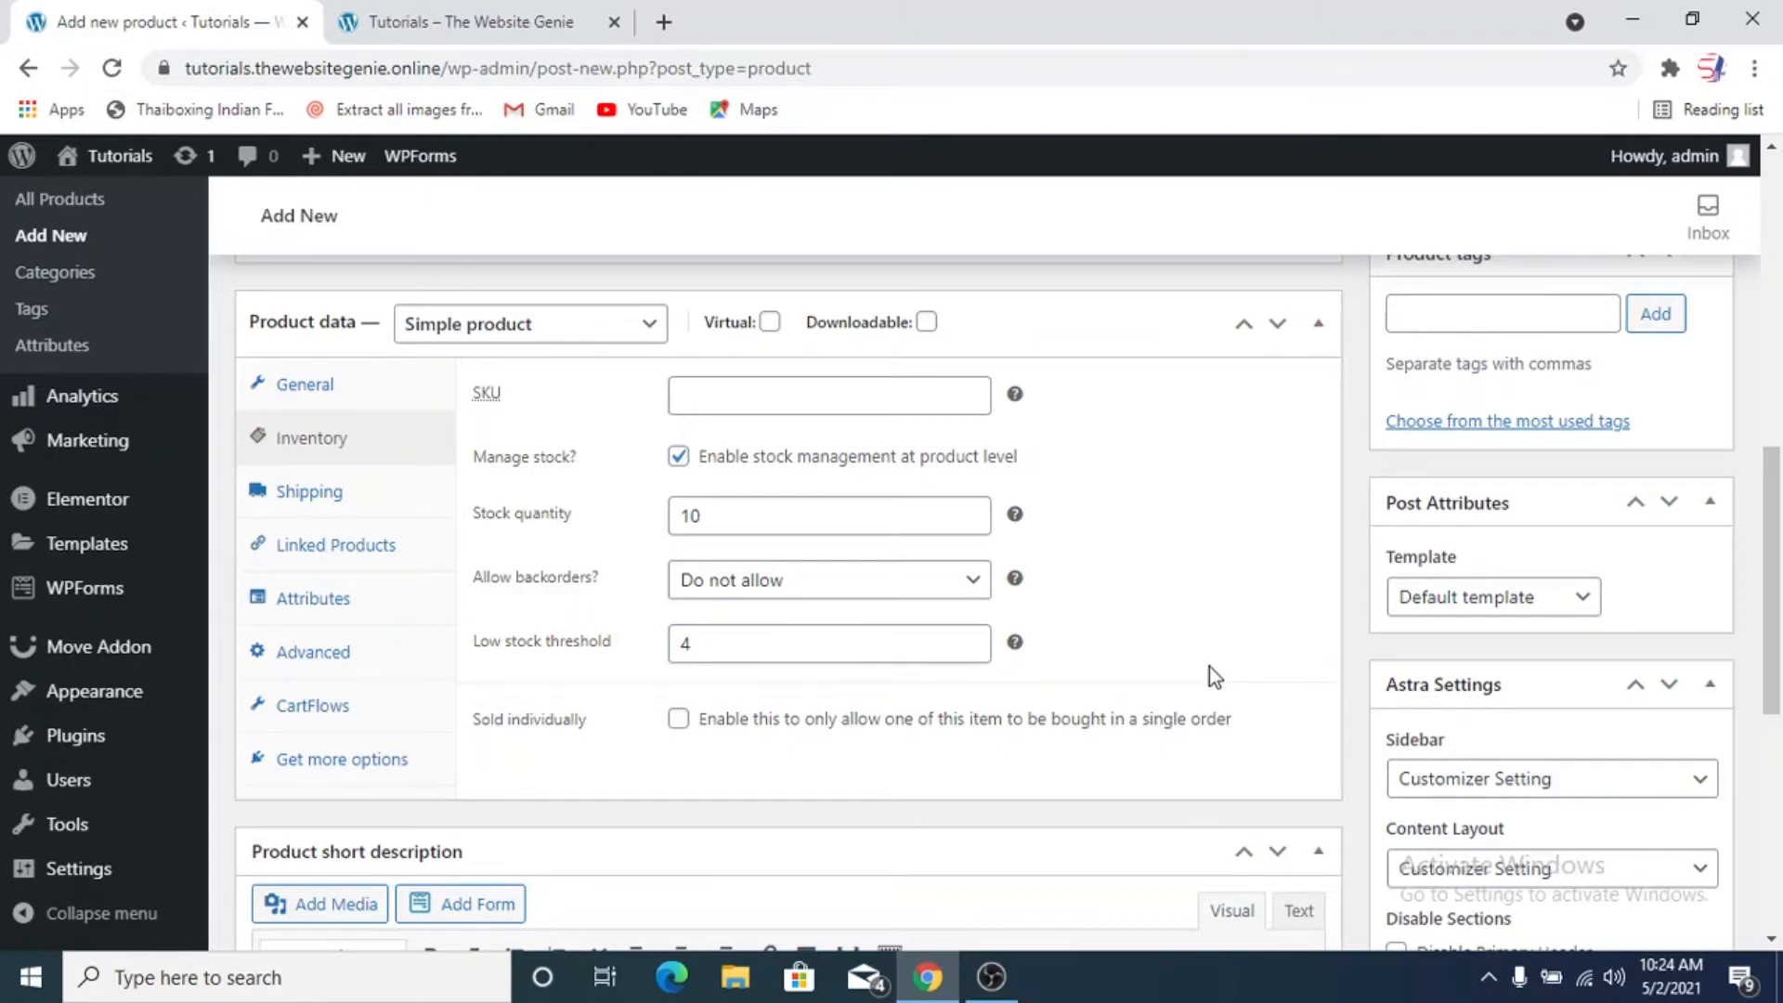
{"action": "mouse_move", "coordinate": [1015, 643]}
{"action": "left_click", "coordinate": [678, 719]}
Set the product's shipping weight to 2 kg
{"action": "left_click", "coordinate": [386, 504]}
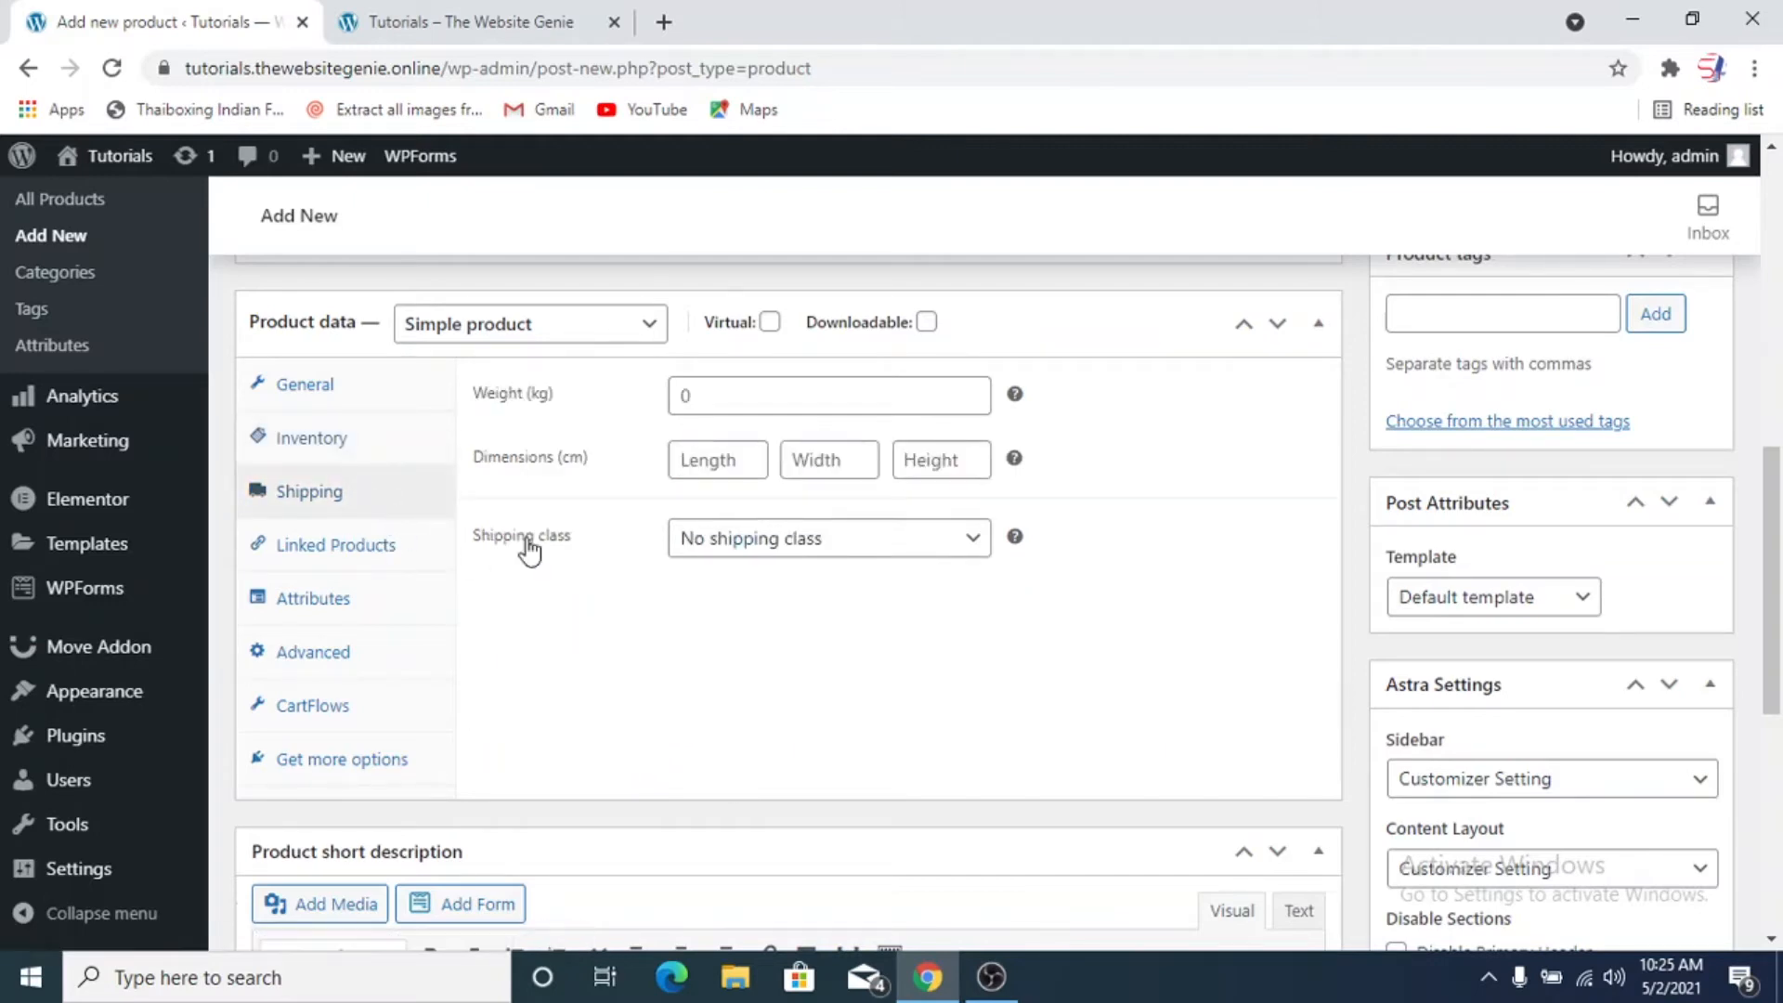
{"action": "left_click", "coordinate": [703, 407]}
{"action": "type", "text": "2"}
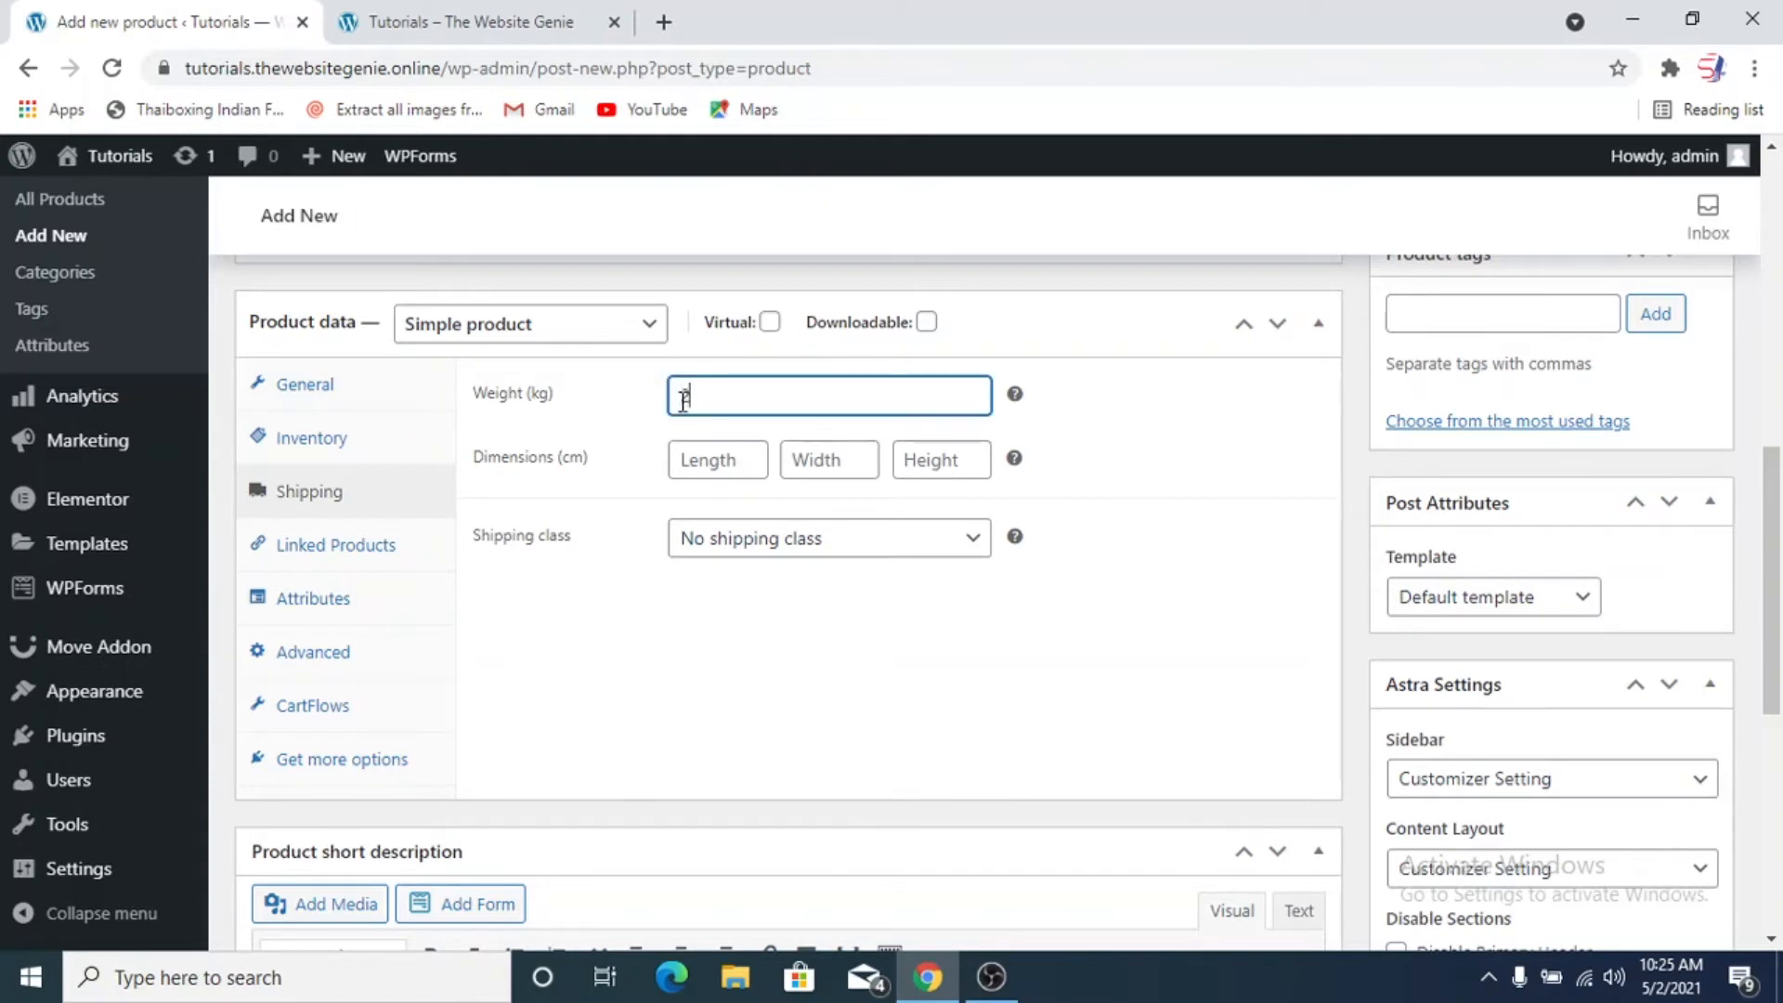
{"action": "left_click", "coordinate": [720, 461]}
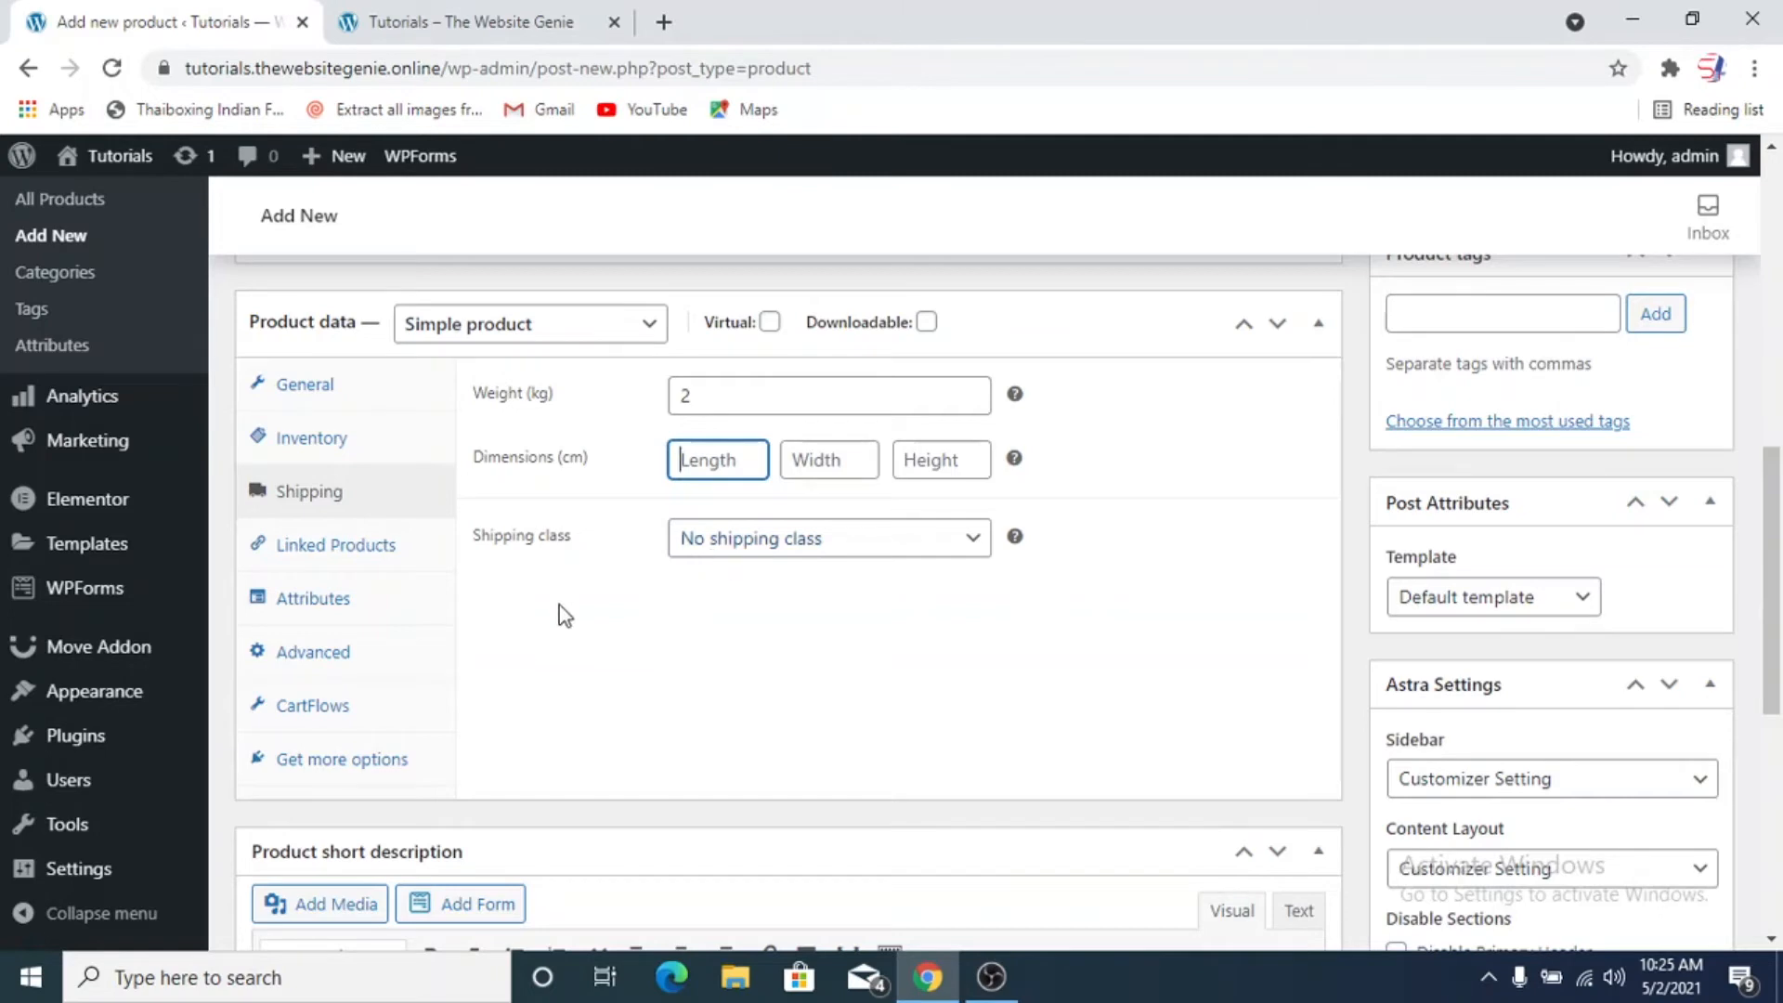
Find the Boho Bangle Bracelet by searching for "bang" and add it as an upsell in the linked products
{"action": "left_click", "coordinate": [406, 557]}
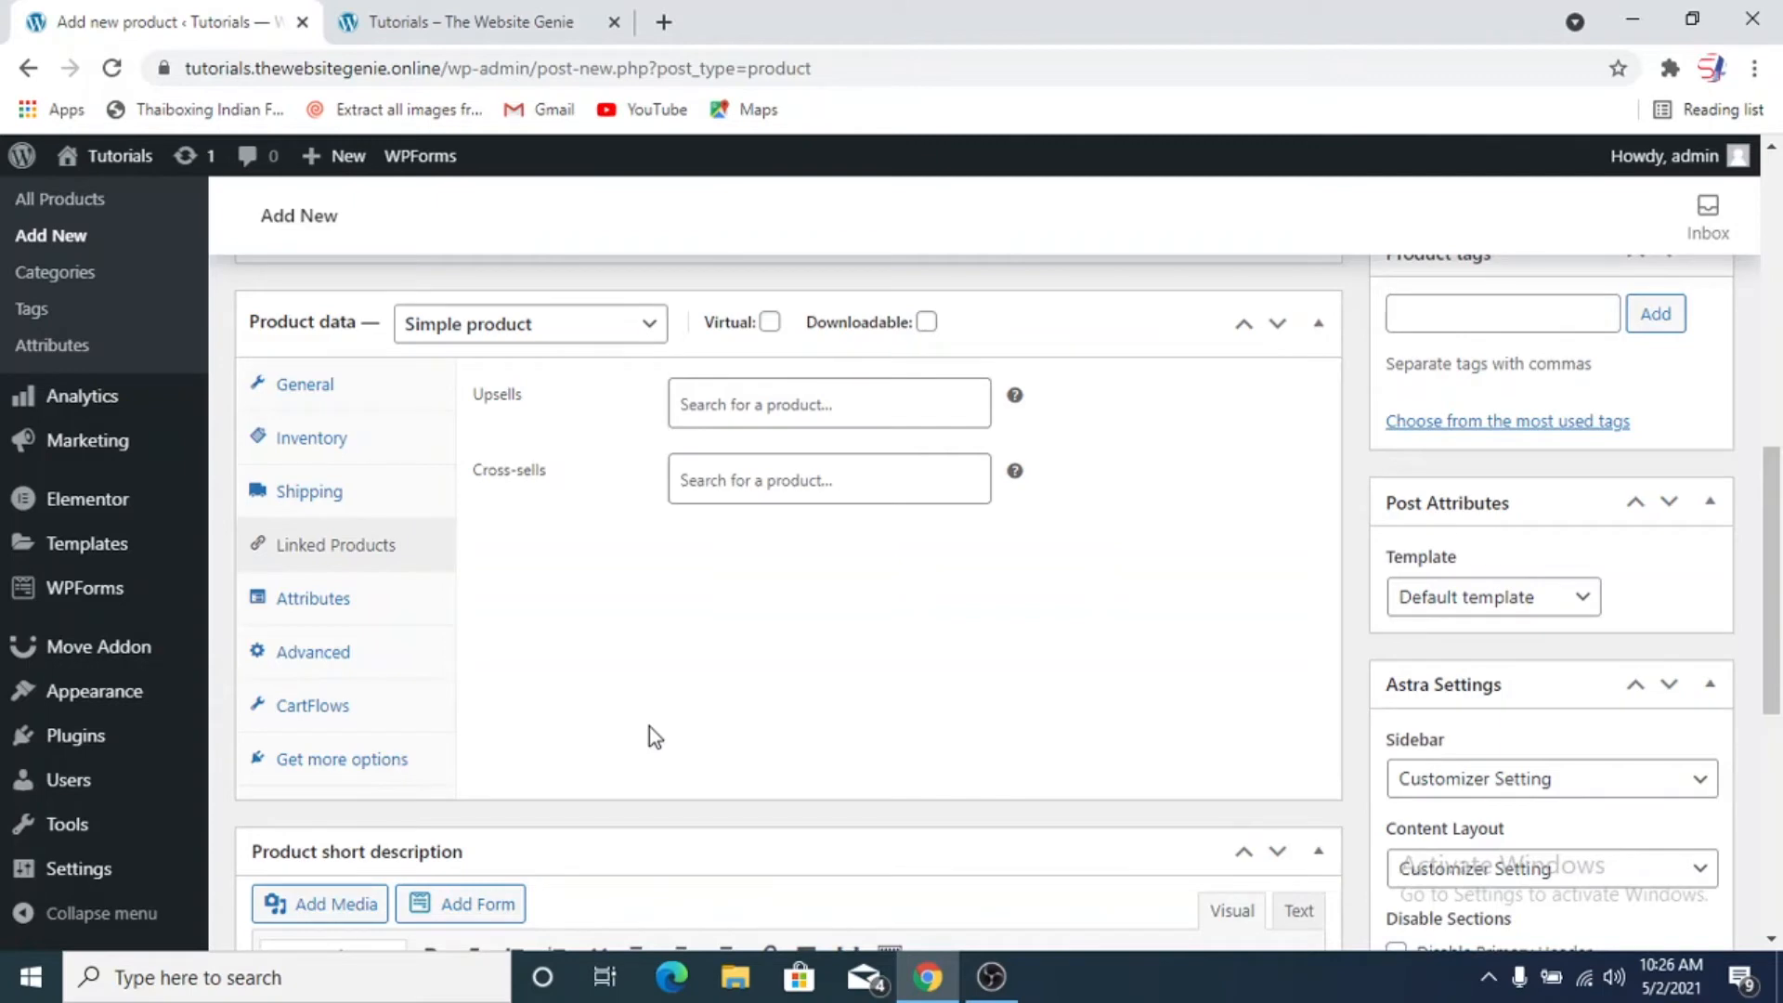
{"action": "left_click", "coordinate": [725, 416]}
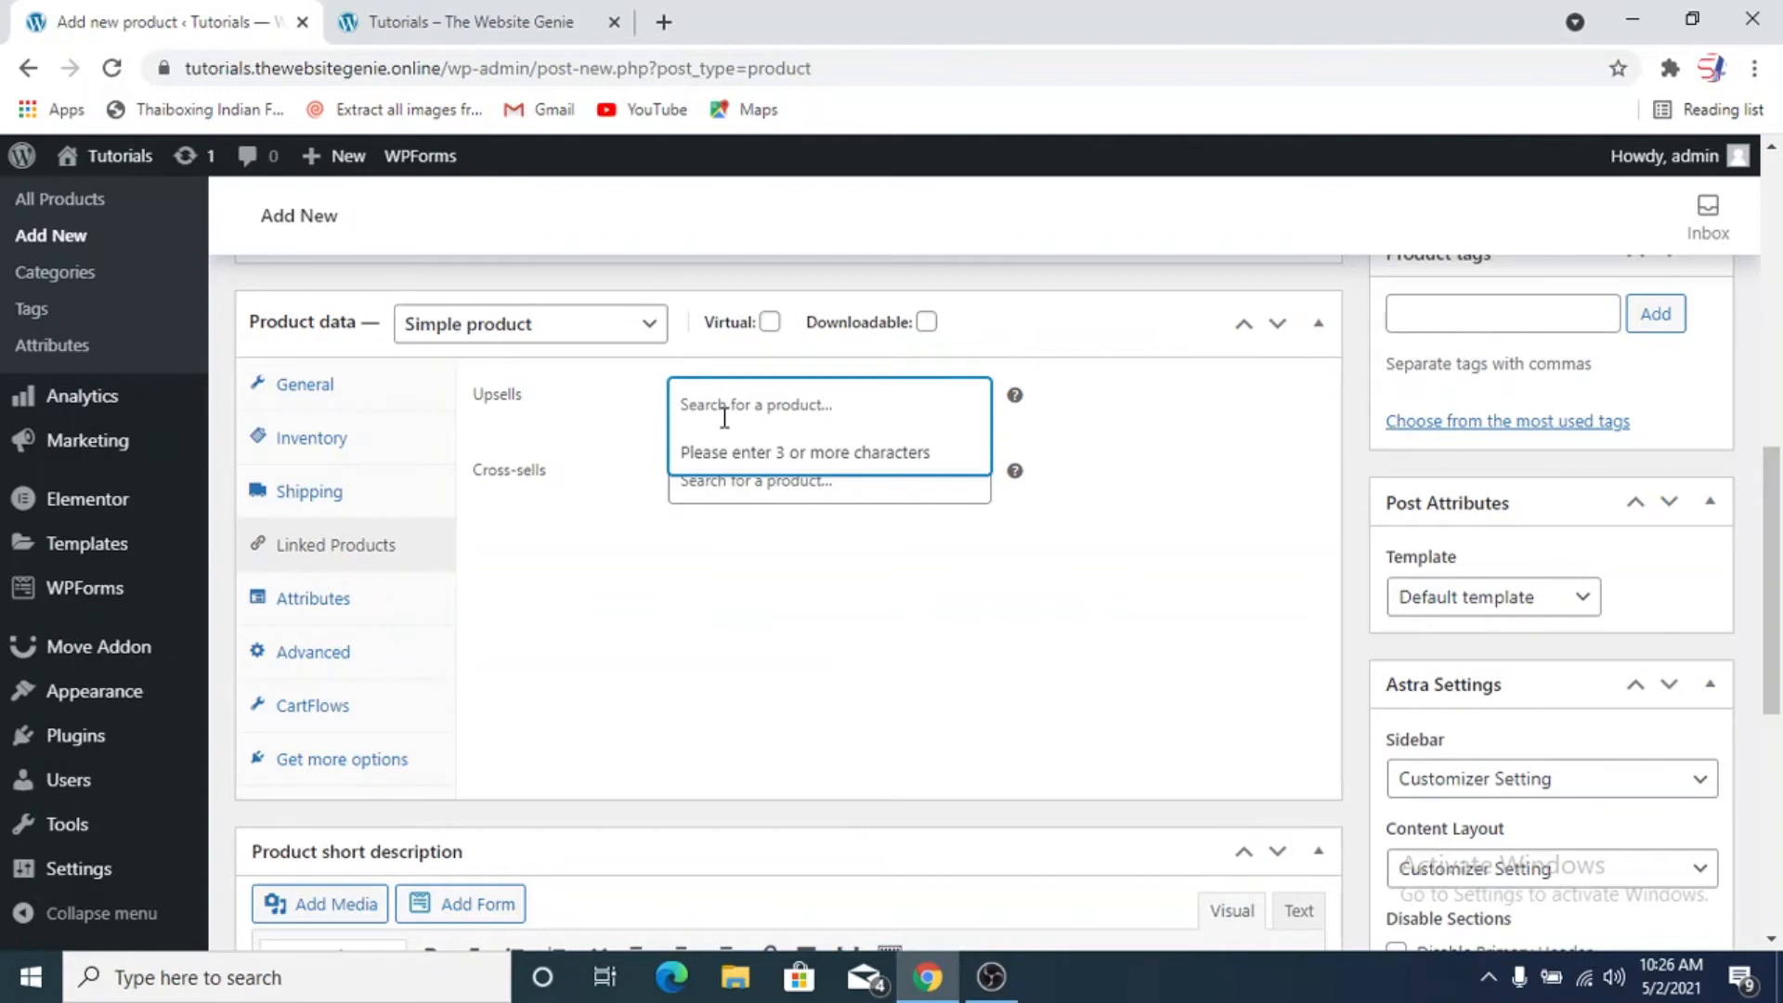
{"action": "type", "text": "bang"}
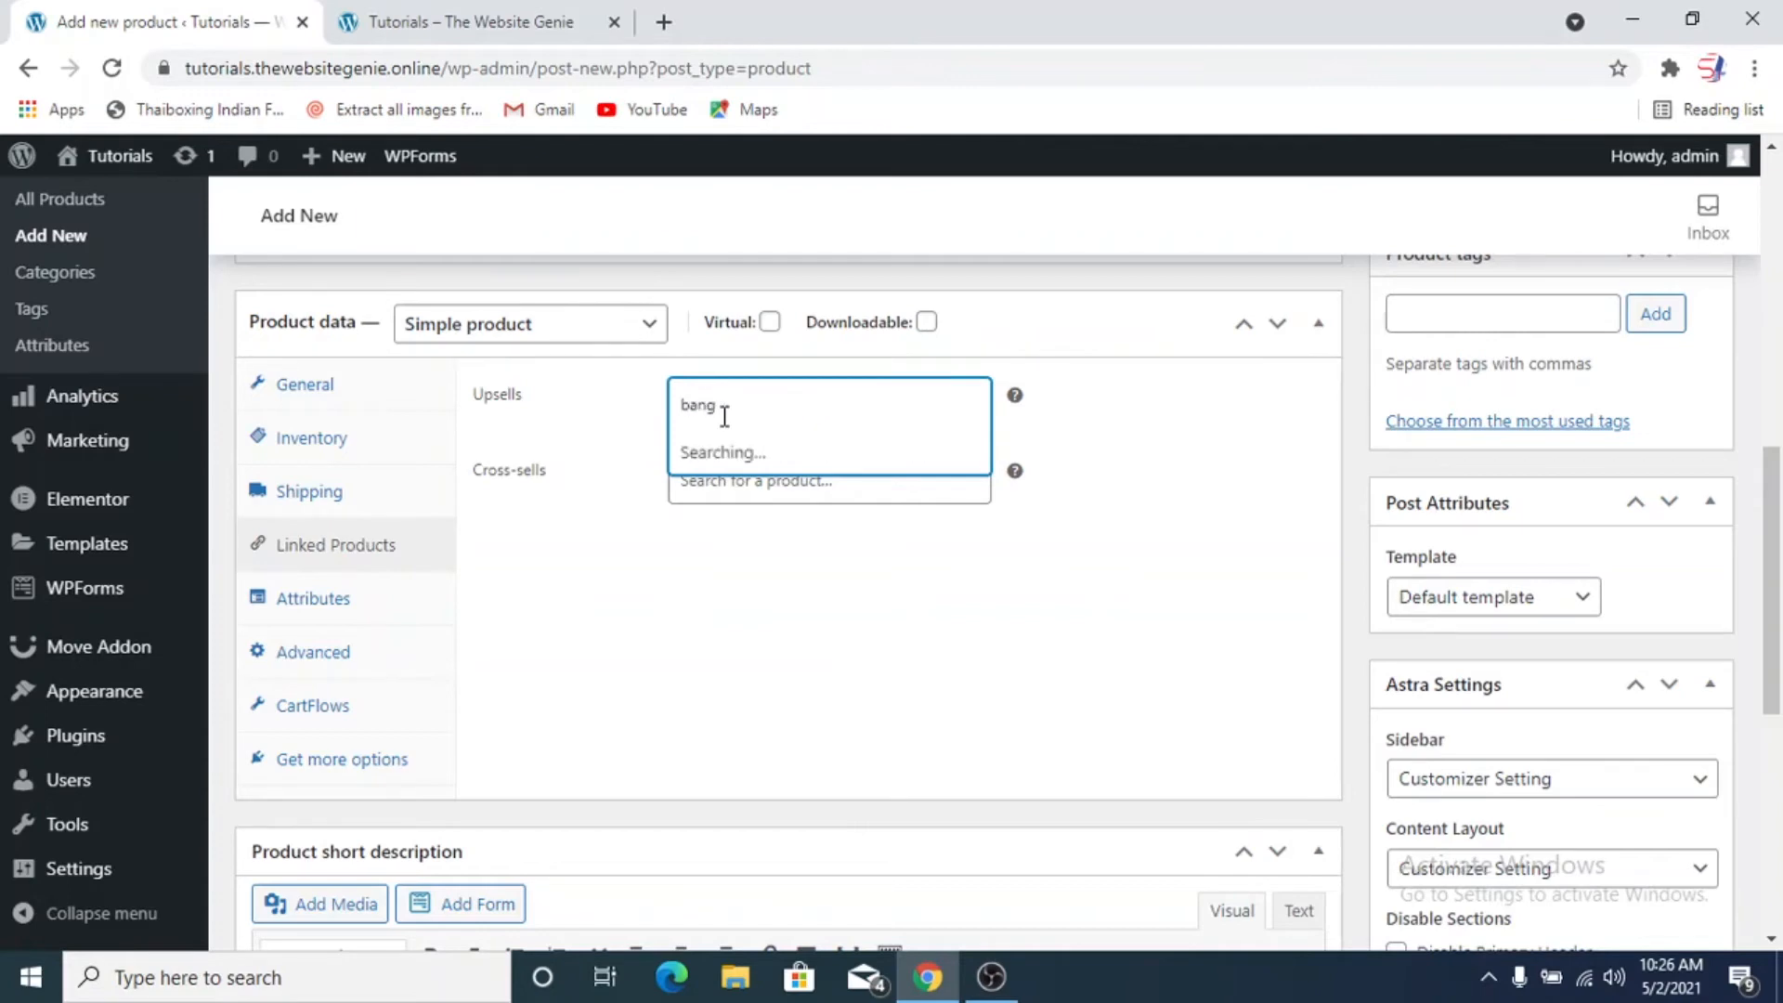
{"action": "left_click", "coordinate": [802, 452]}
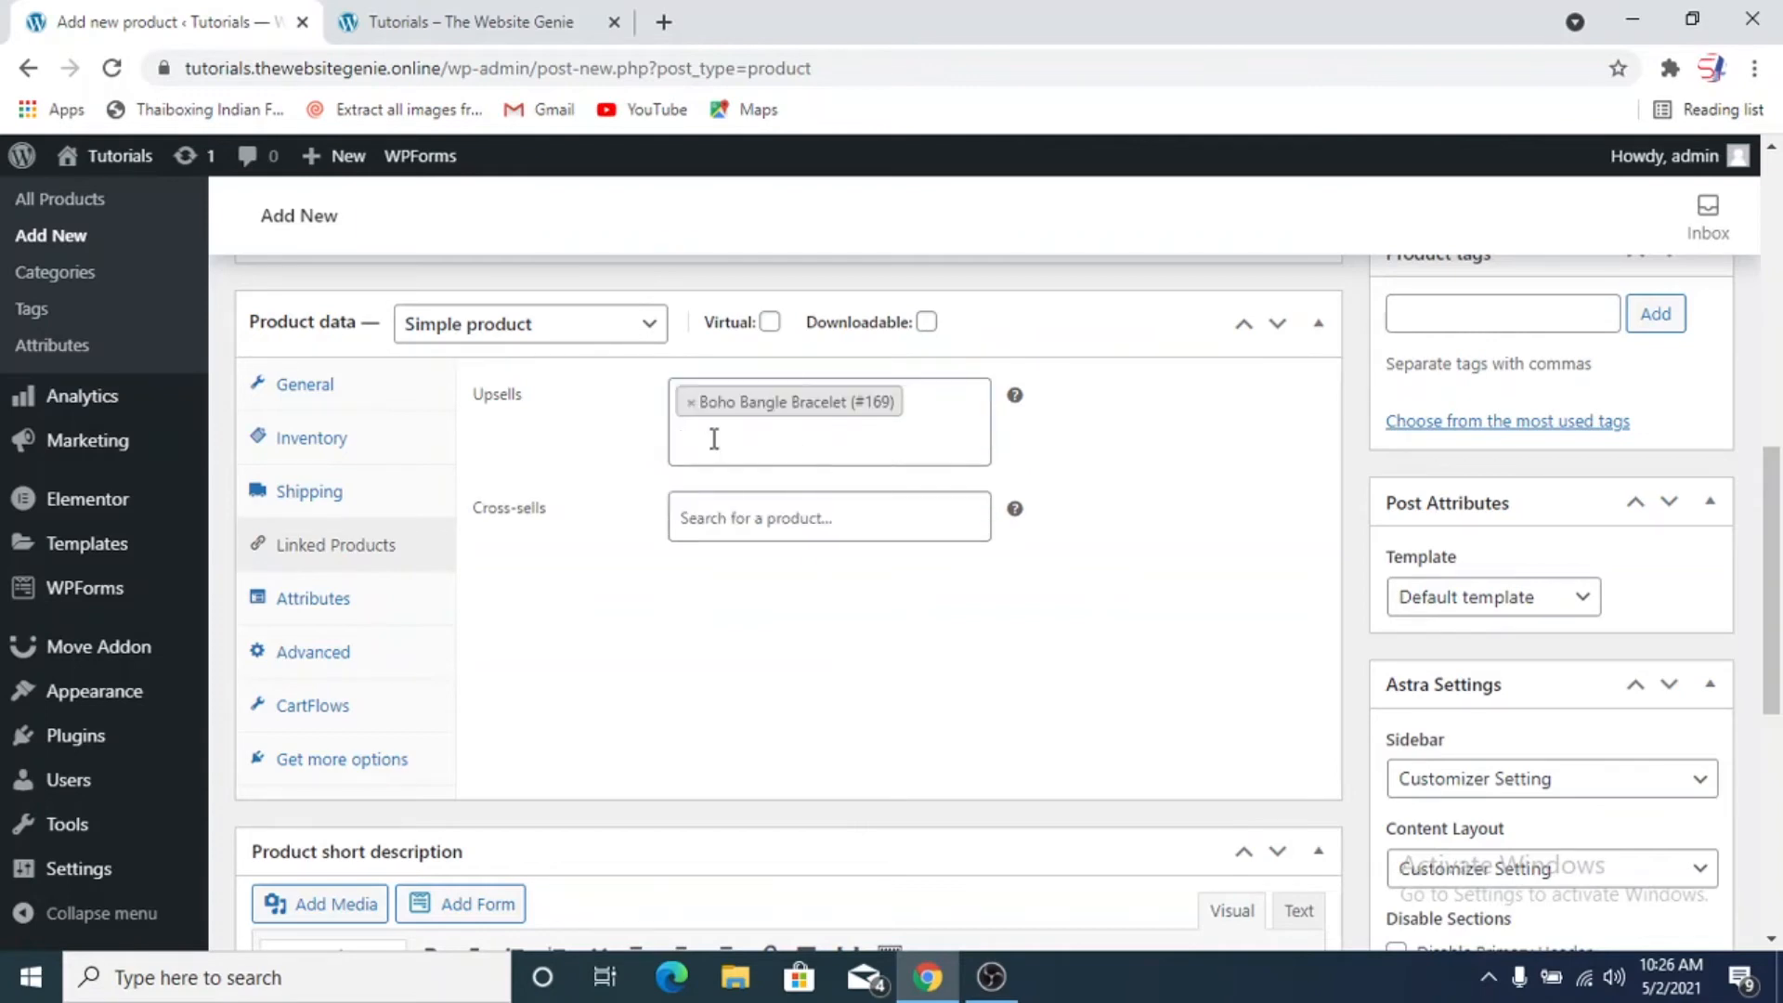
Find the Blue Hoodie by searching for "hood" and add it as a cross-sell
{"action": "left_click", "coordinate": [758, 527]}
{"action": "type", "text": "hood"}
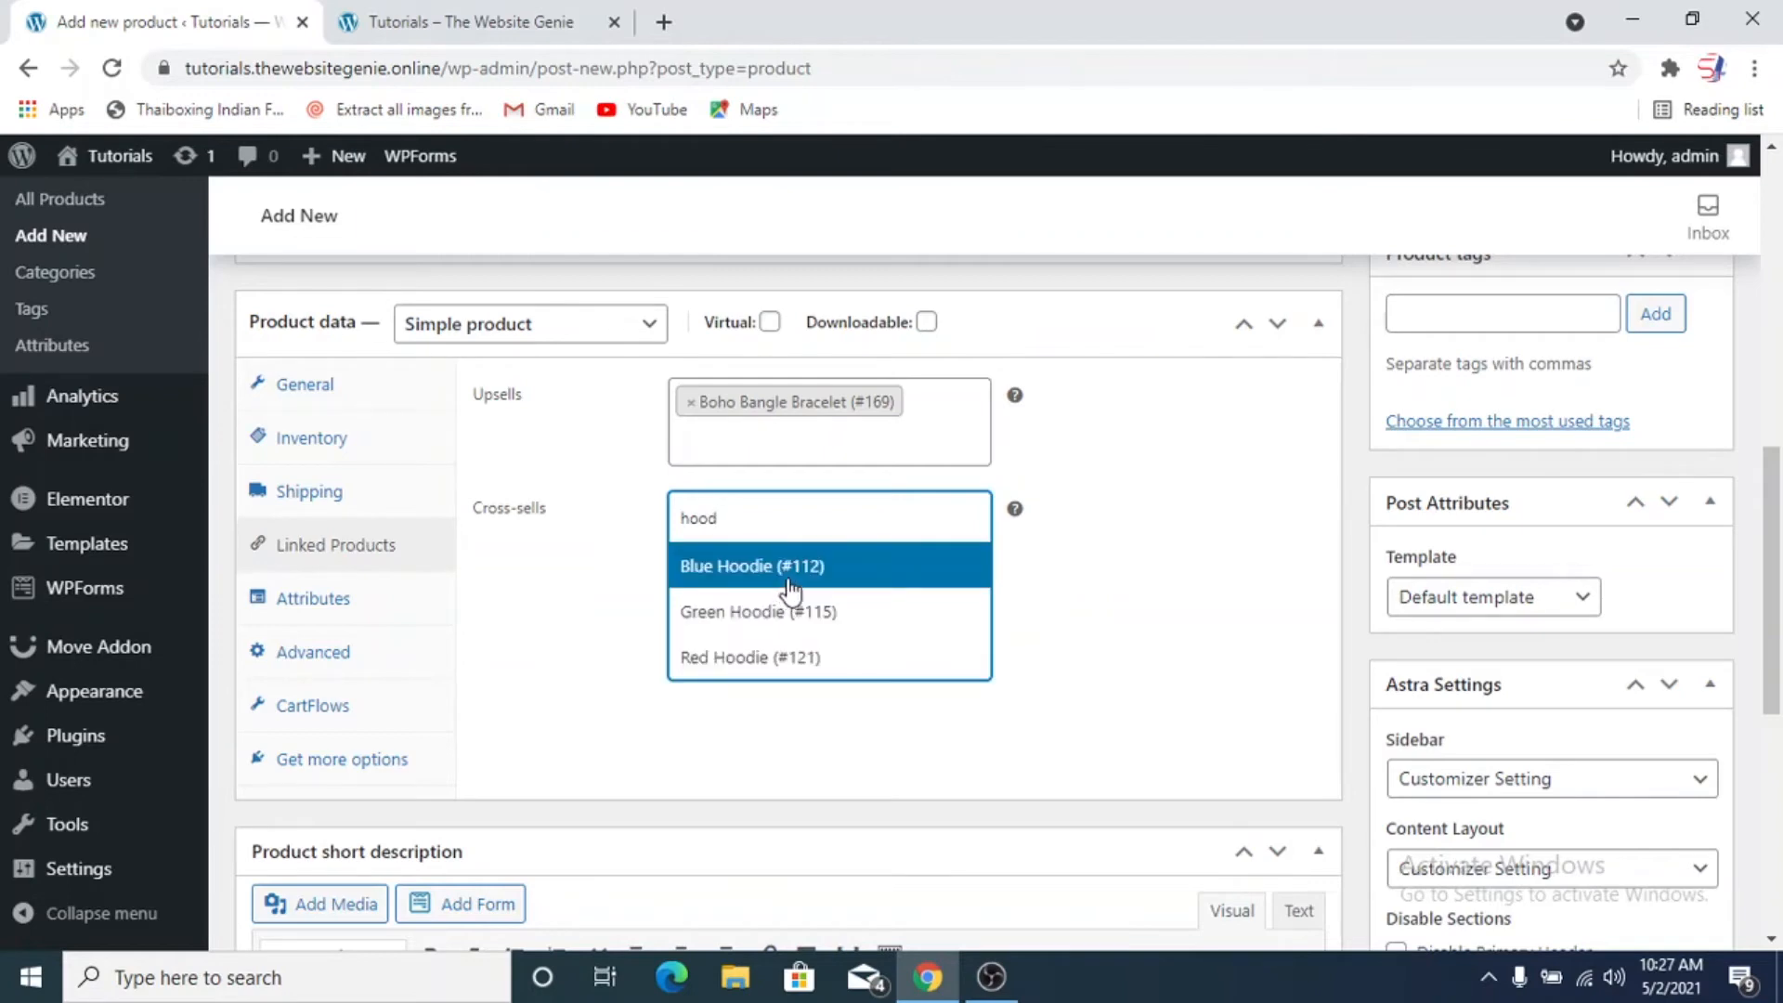
{"action": "left_click", "coordinate": [787, 588]}
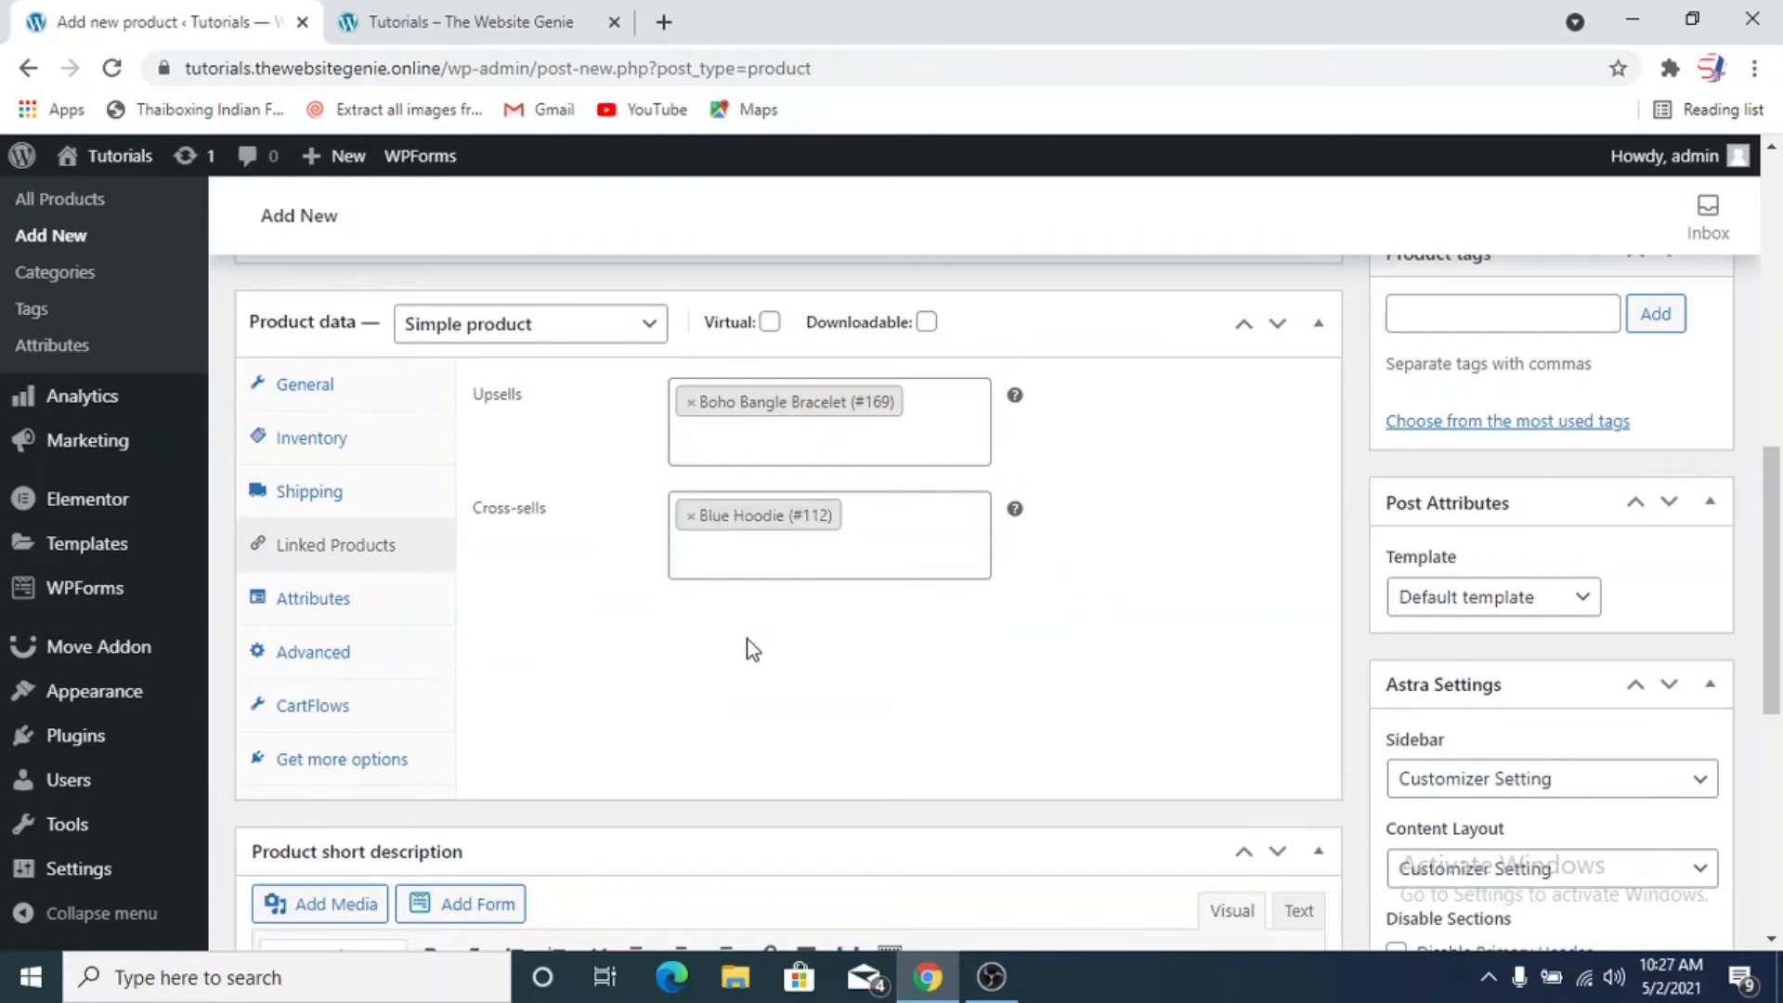
Review the product's attributes, advanced and CartFlows settings
{"action": "left_click", "coordinate": [397, 614]}
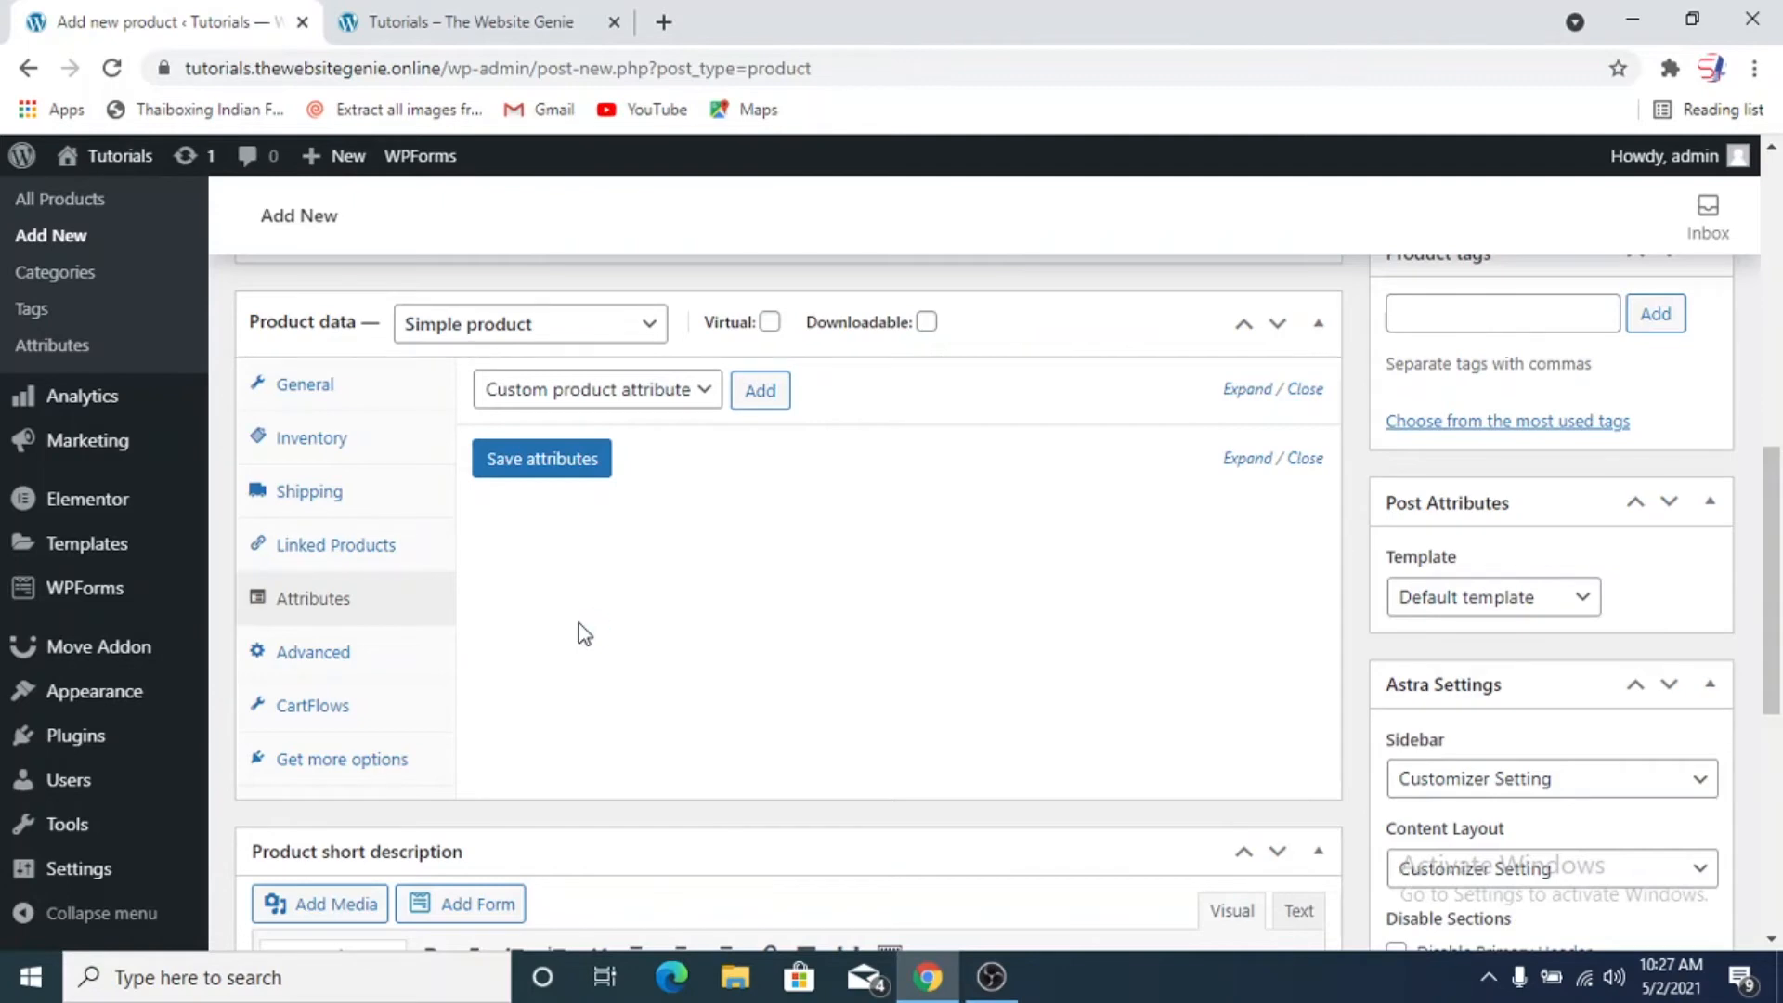
{"action": "left_click", "coordinate": [404, 674]}
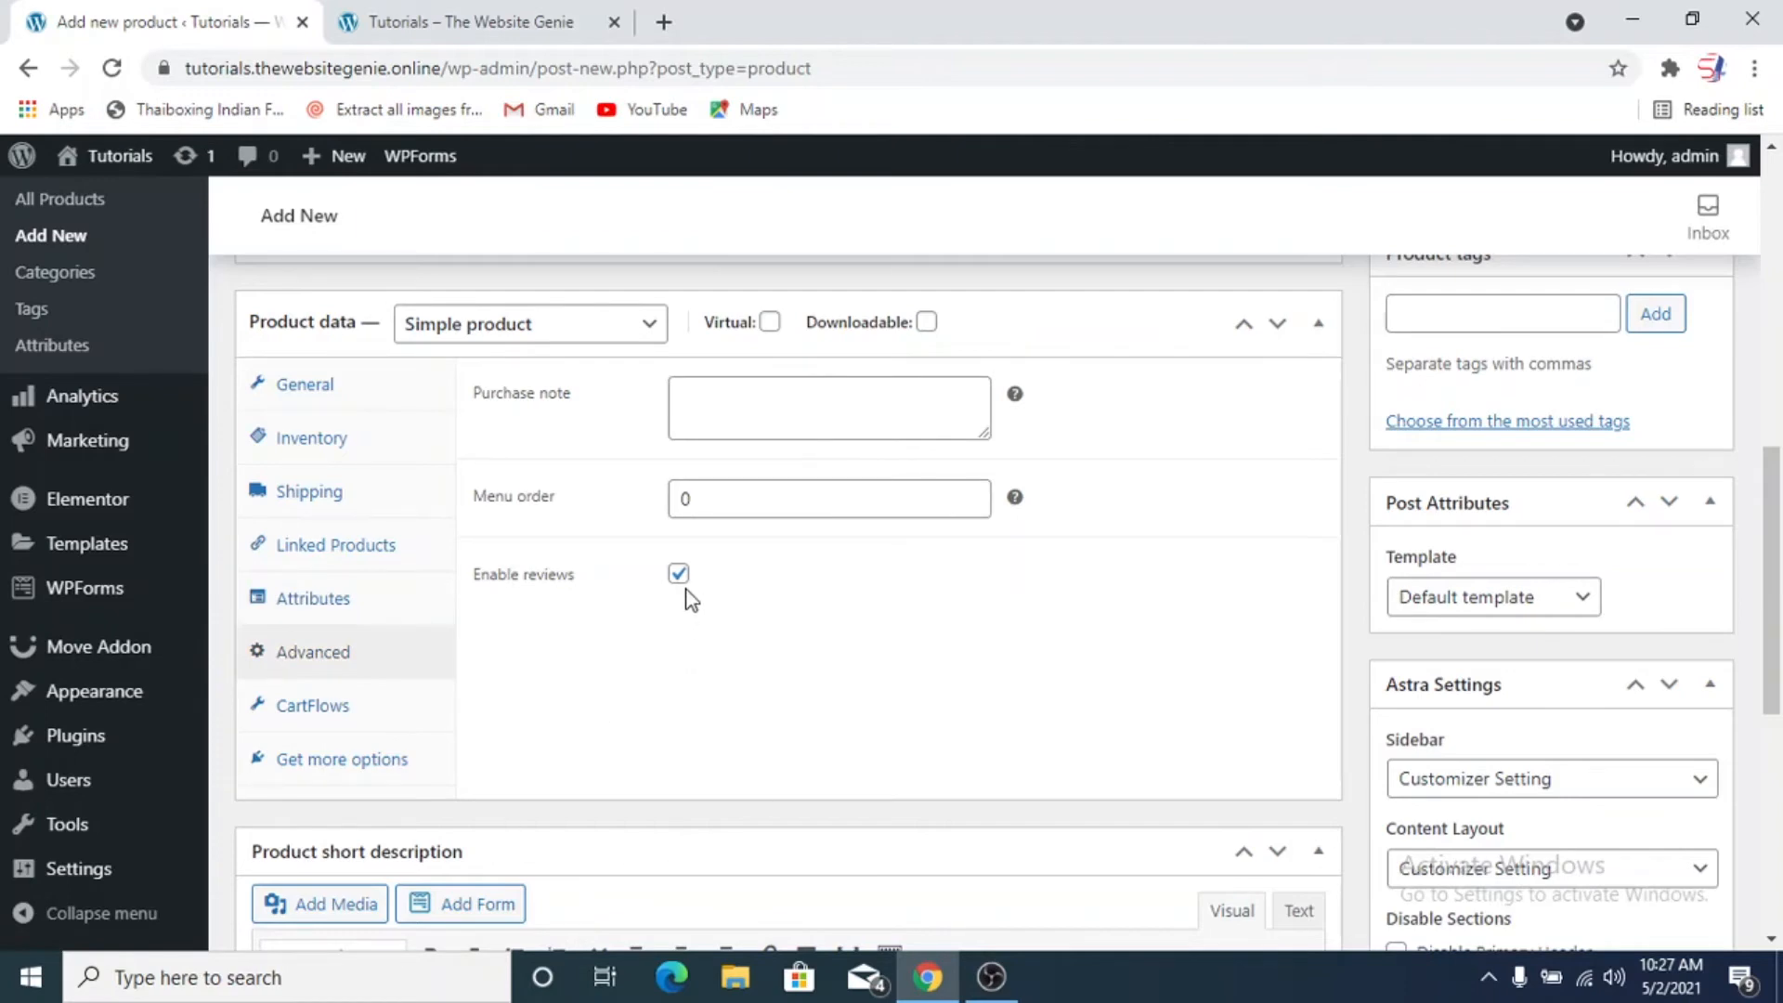
{"action": "left_click", "coordinate": [314, 709]}
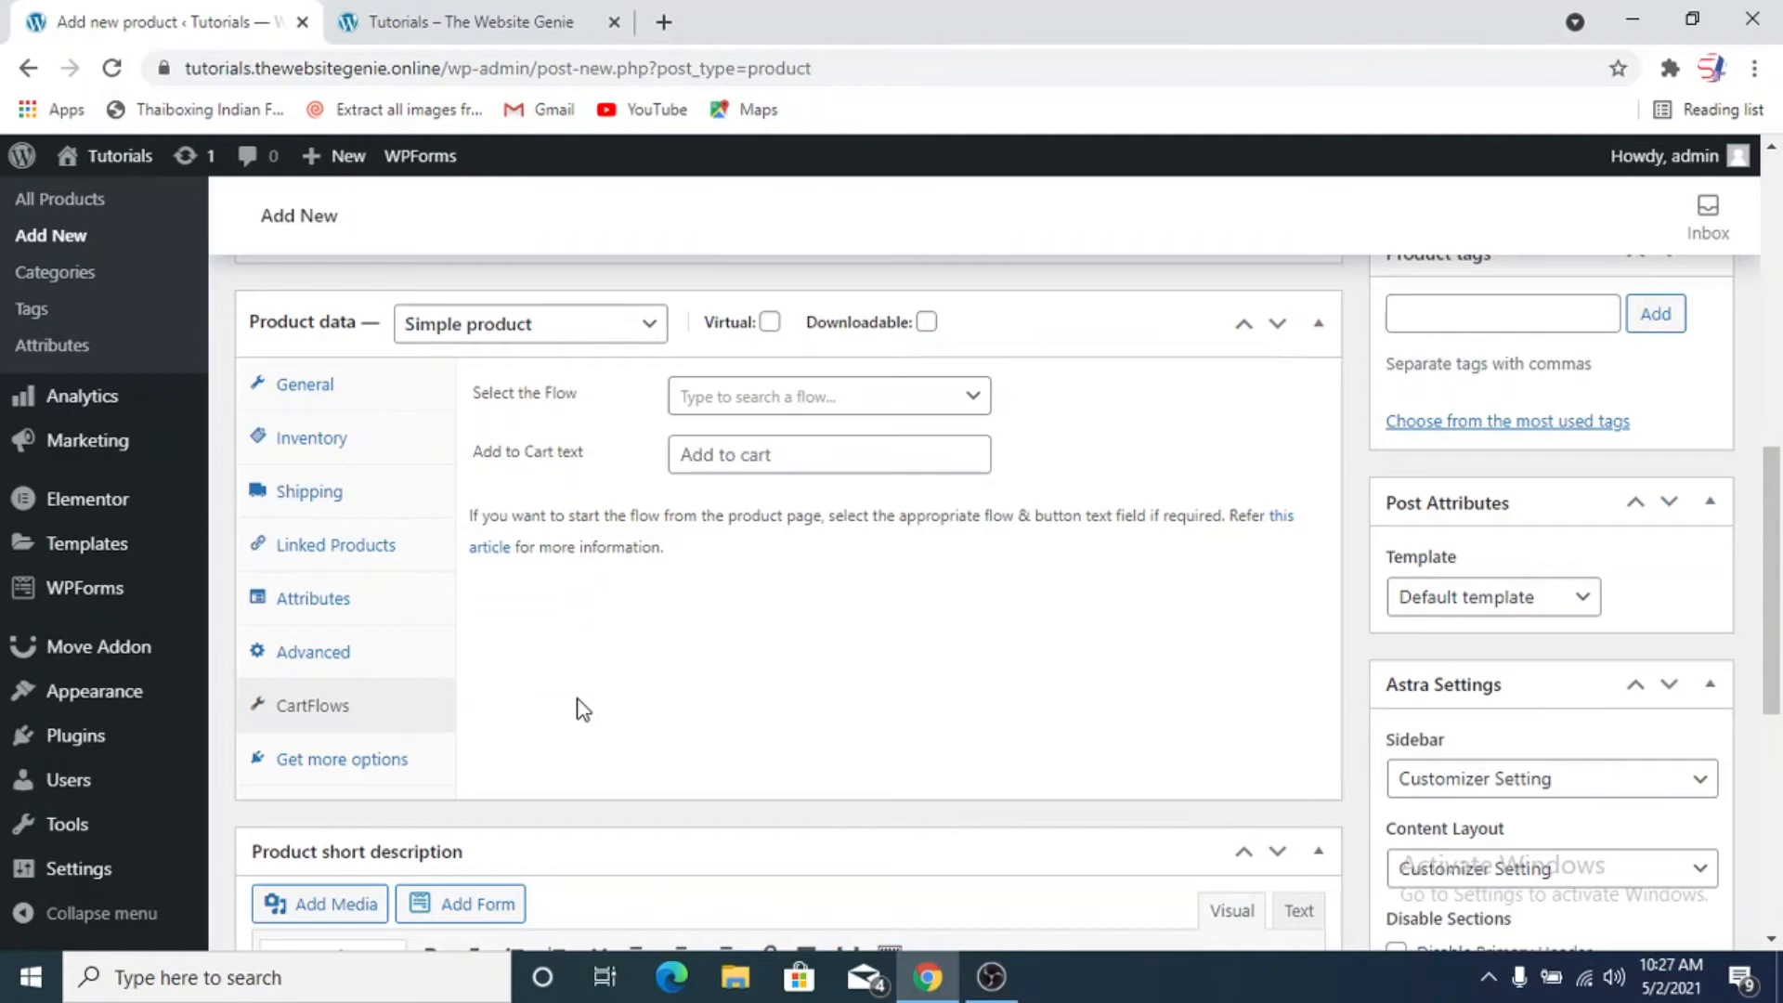
Set the sports-shoe3 picture from the media library as the product image
{"action": "scroll", "coordinate": [580, 706], "scroll_direction": "down", "scroll_amount": 5}
{"action": "scroll", "coordinate": [1379, 776], "scroll_direction": "up", "scroll_amount": 5}
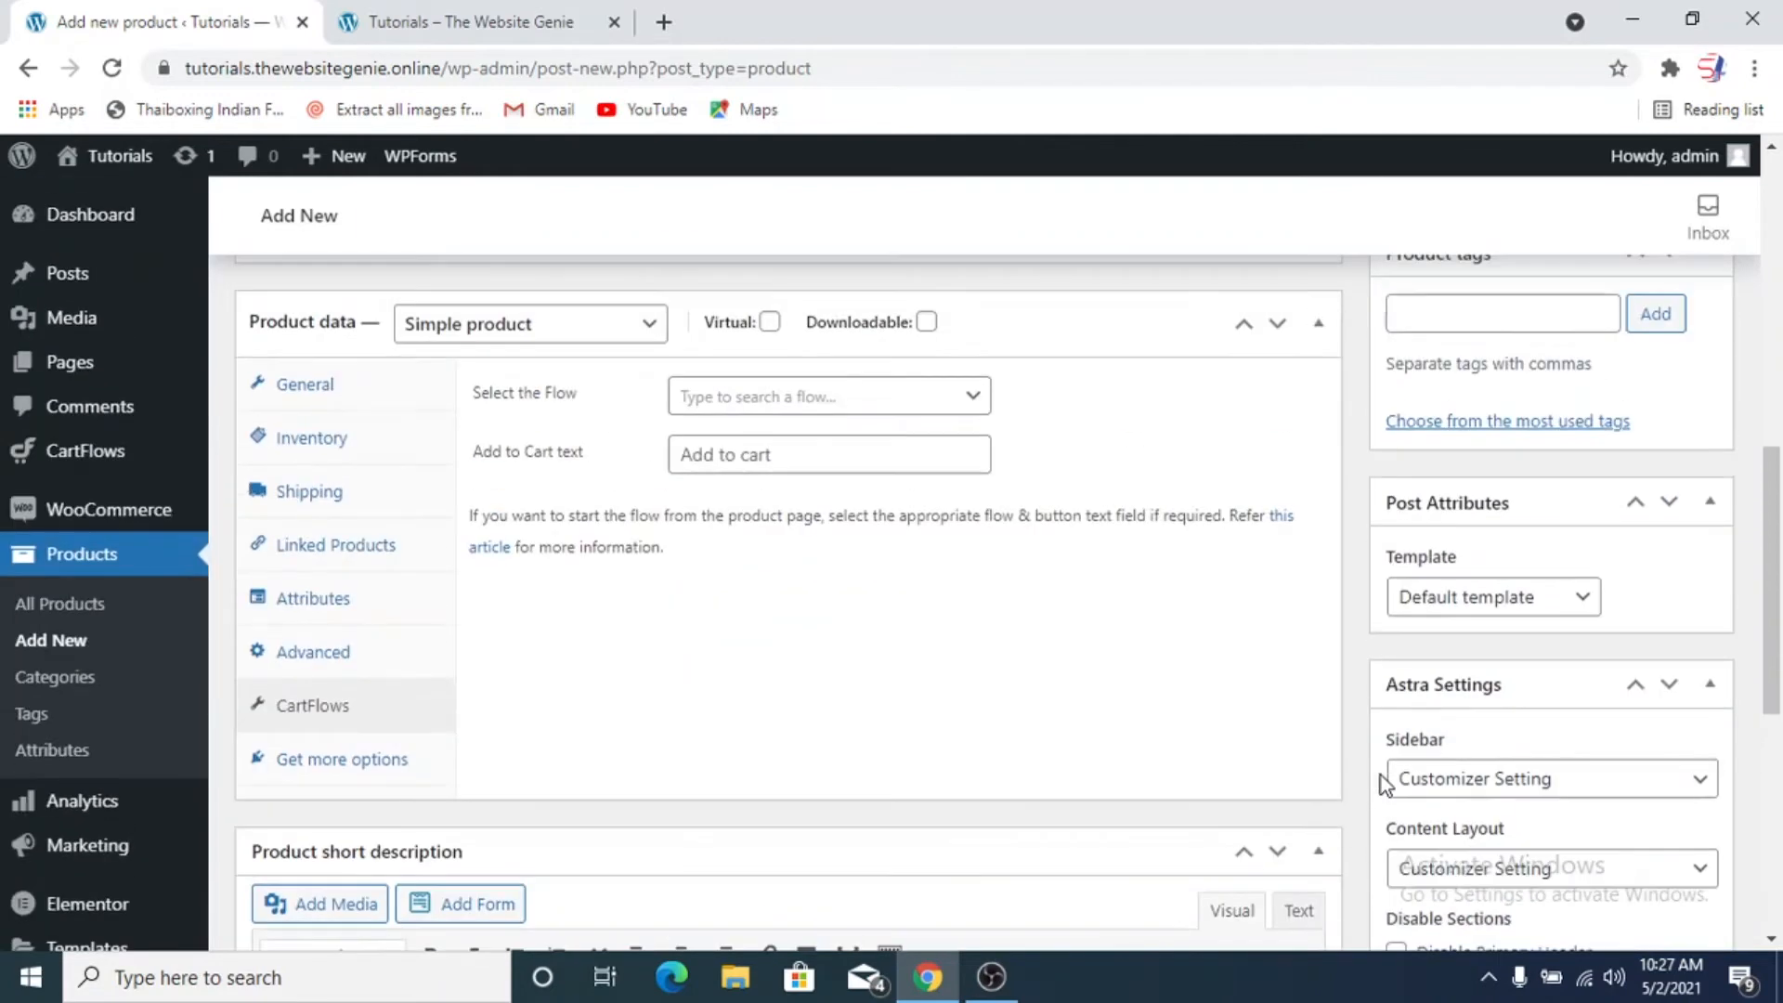
{"action": "scroll", "coordinate": [1379, 776], "scroll_direction": "down", "scroll_amount": 7}
{"action": "left_click", "coordinate": [1440, 649]}
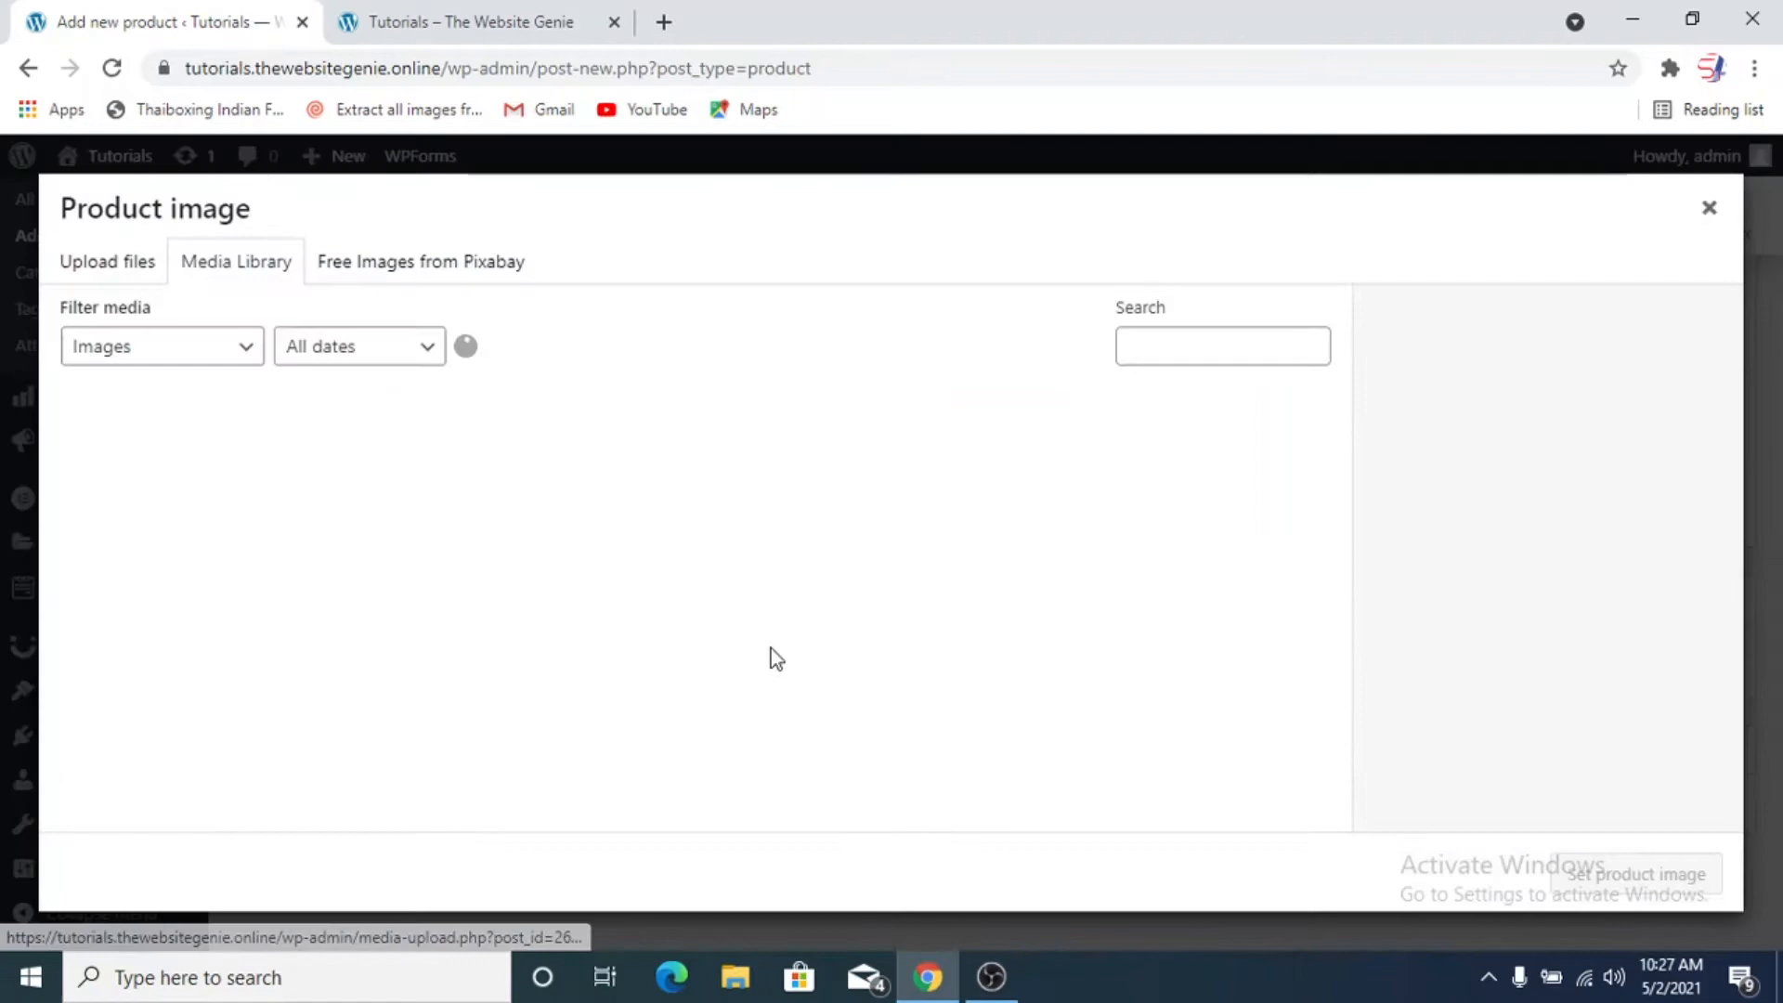
{"action": "scroll", "coordinate": [845, 641], "scroll_direction": "down", "scroll_amount": 2}
{"action": "scroll", "coordinate": [845, 640], "scroll_direction": "down", "scroll_amount": 6}
{"action": "scroll", "coordinate": [848, 637], "scroll_direction": "up", "scroll_amount": 5}
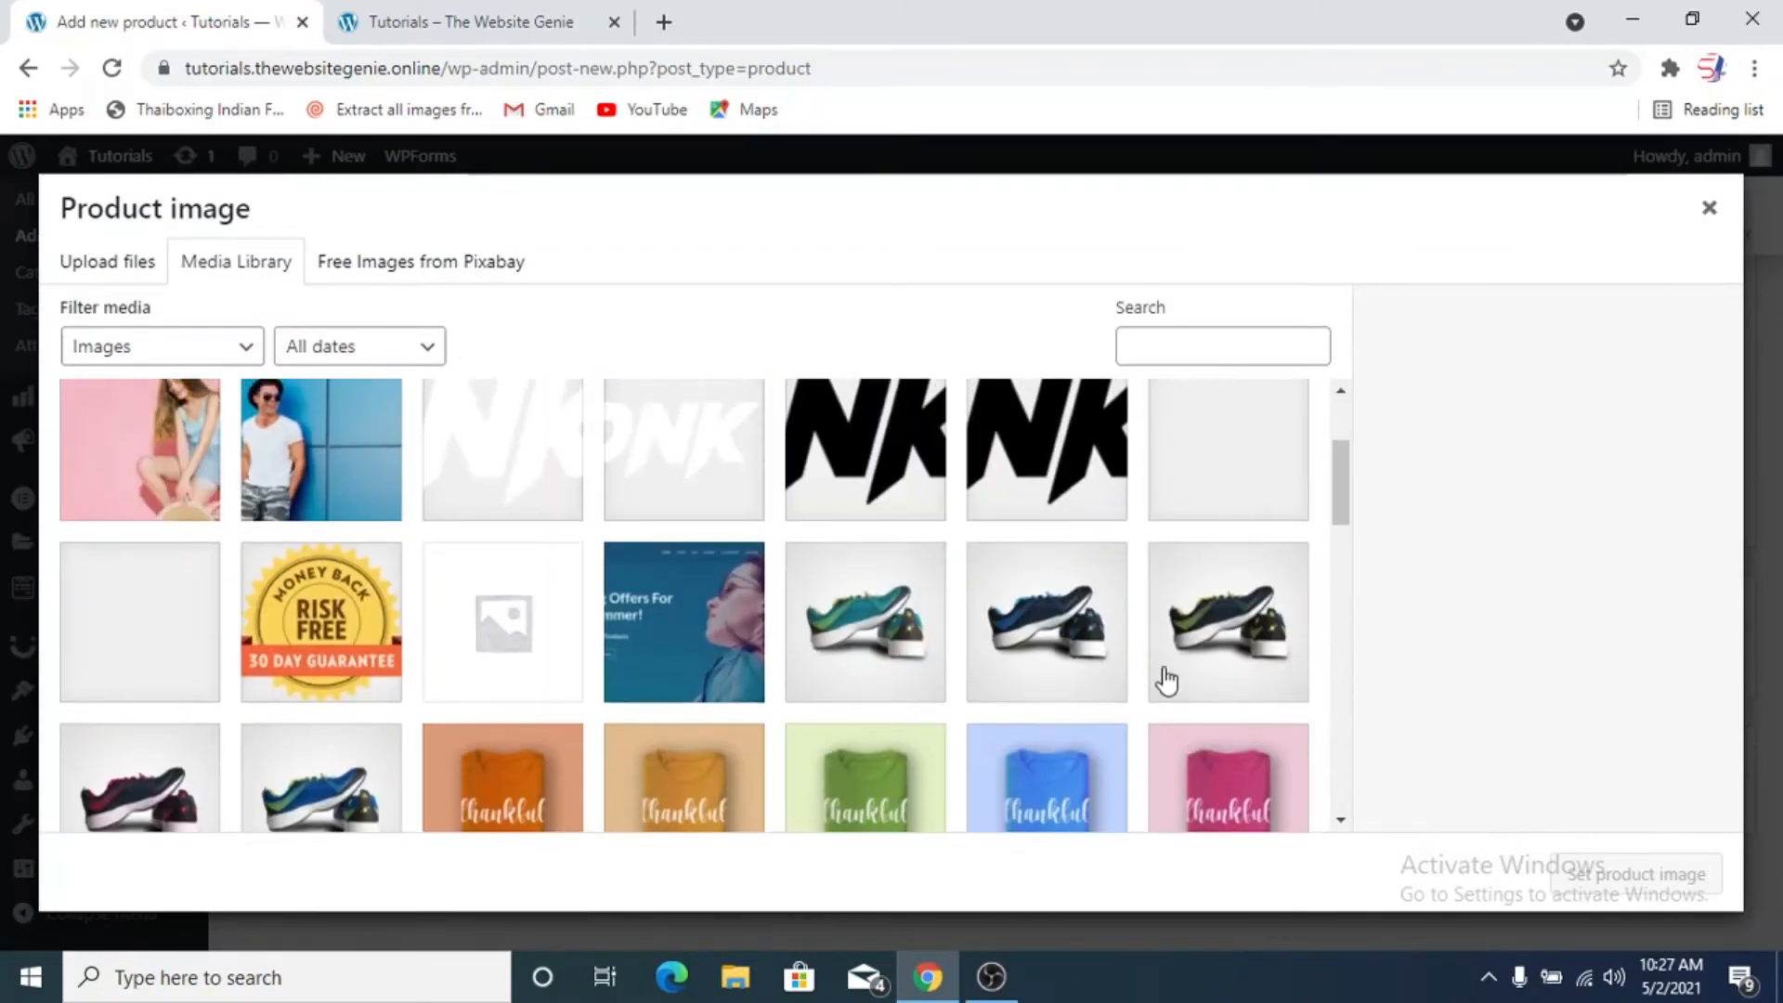
{"action": "scroll", "coordinate": [1126, 637], "scroll_direction": "down", "scroll_amount": 3}
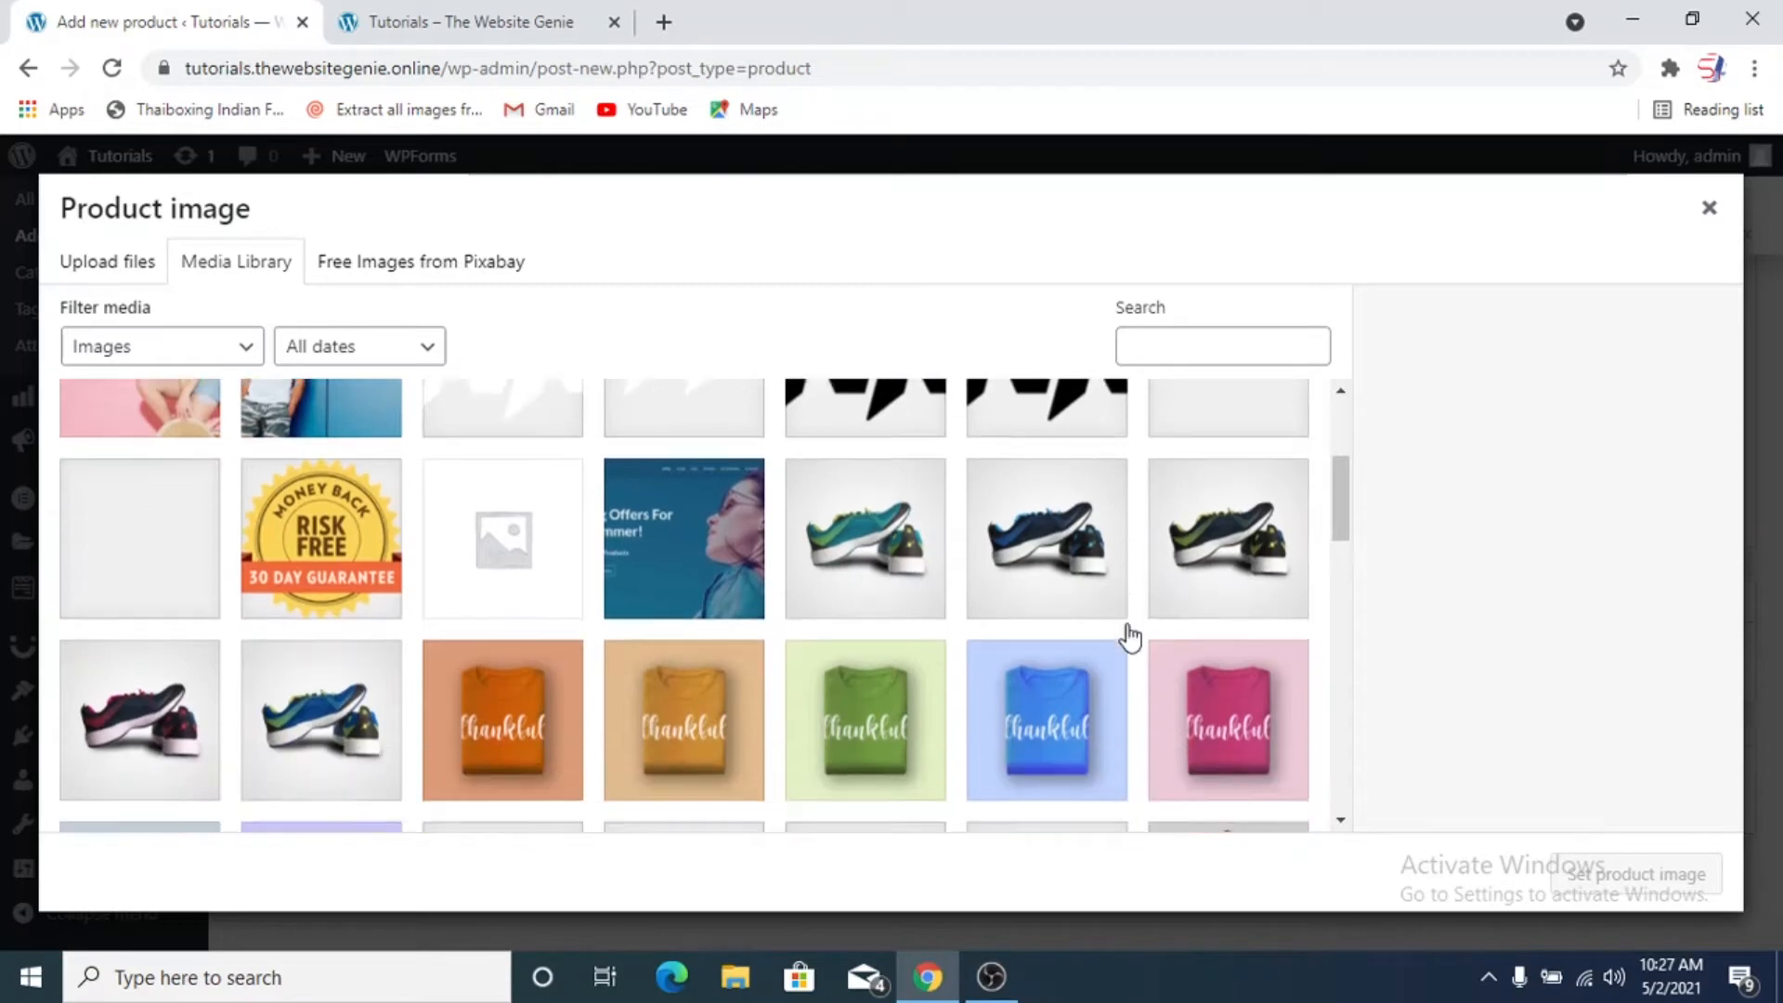
{"action": "scroll", "coordinate": [1126, 637], "scroll_direction": "up", "scroll_amount": 3}
{"action": "left_click", "coordinate": [1207, 624]}
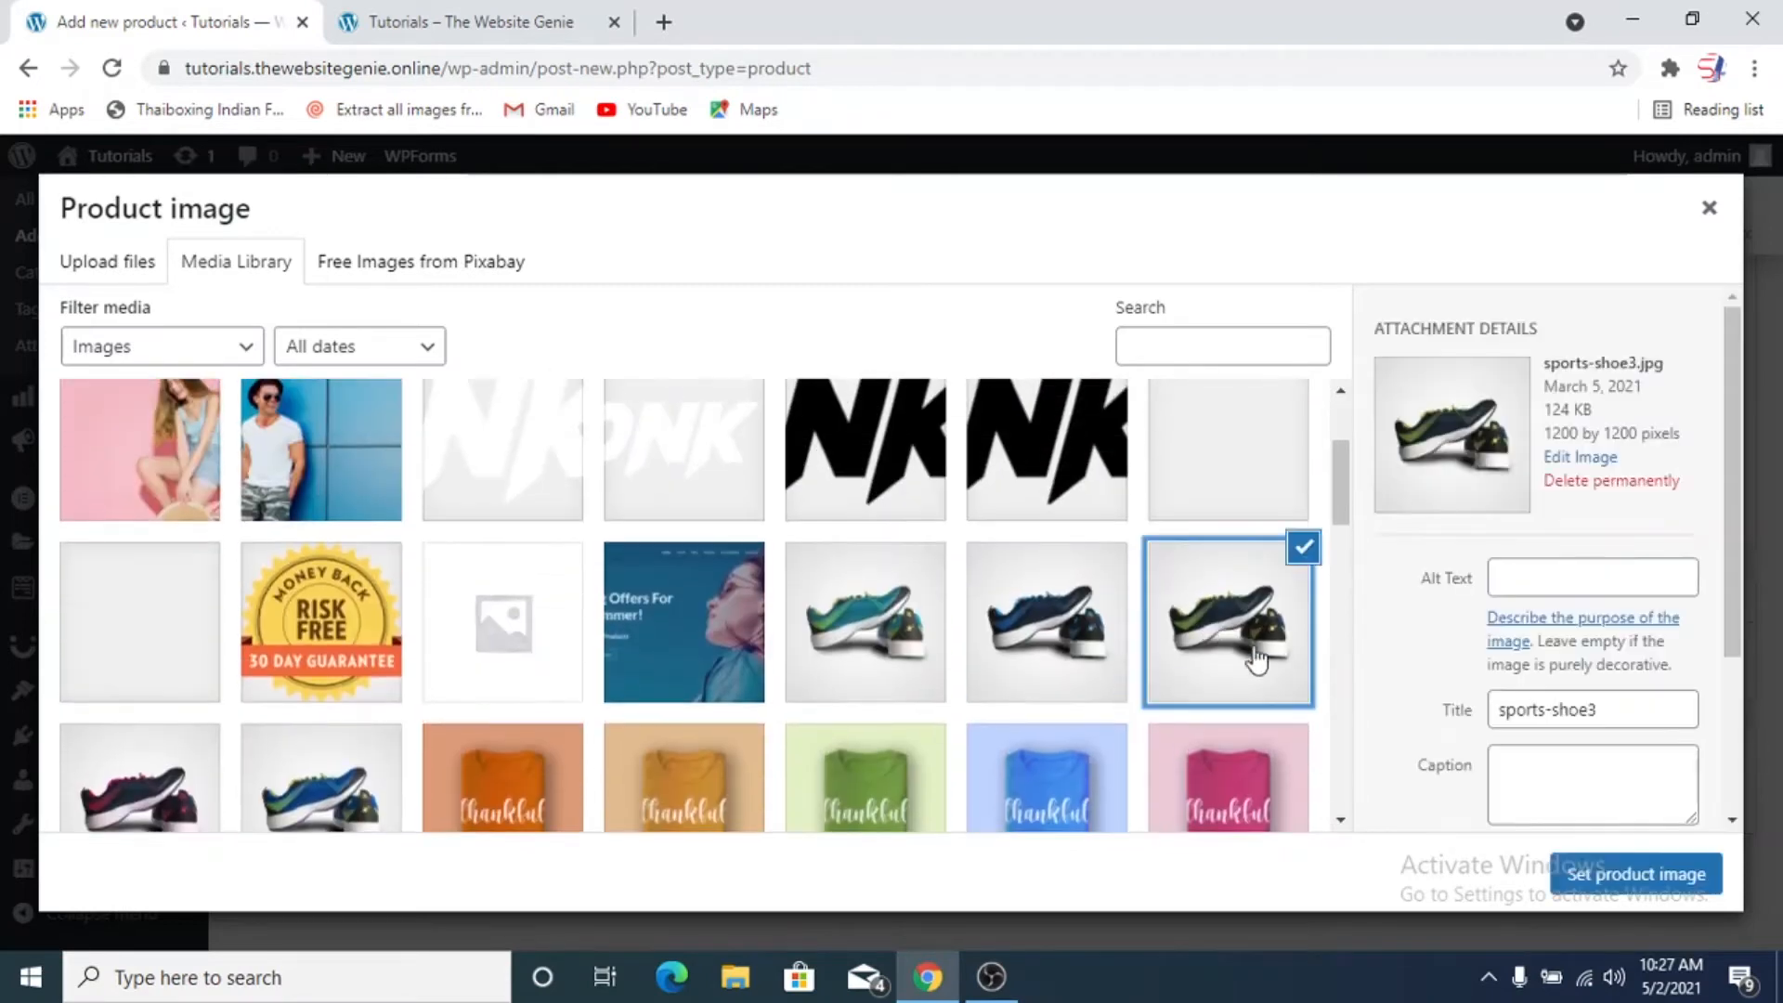
{"action": "left_click", "coordinate": [1654, 874]}
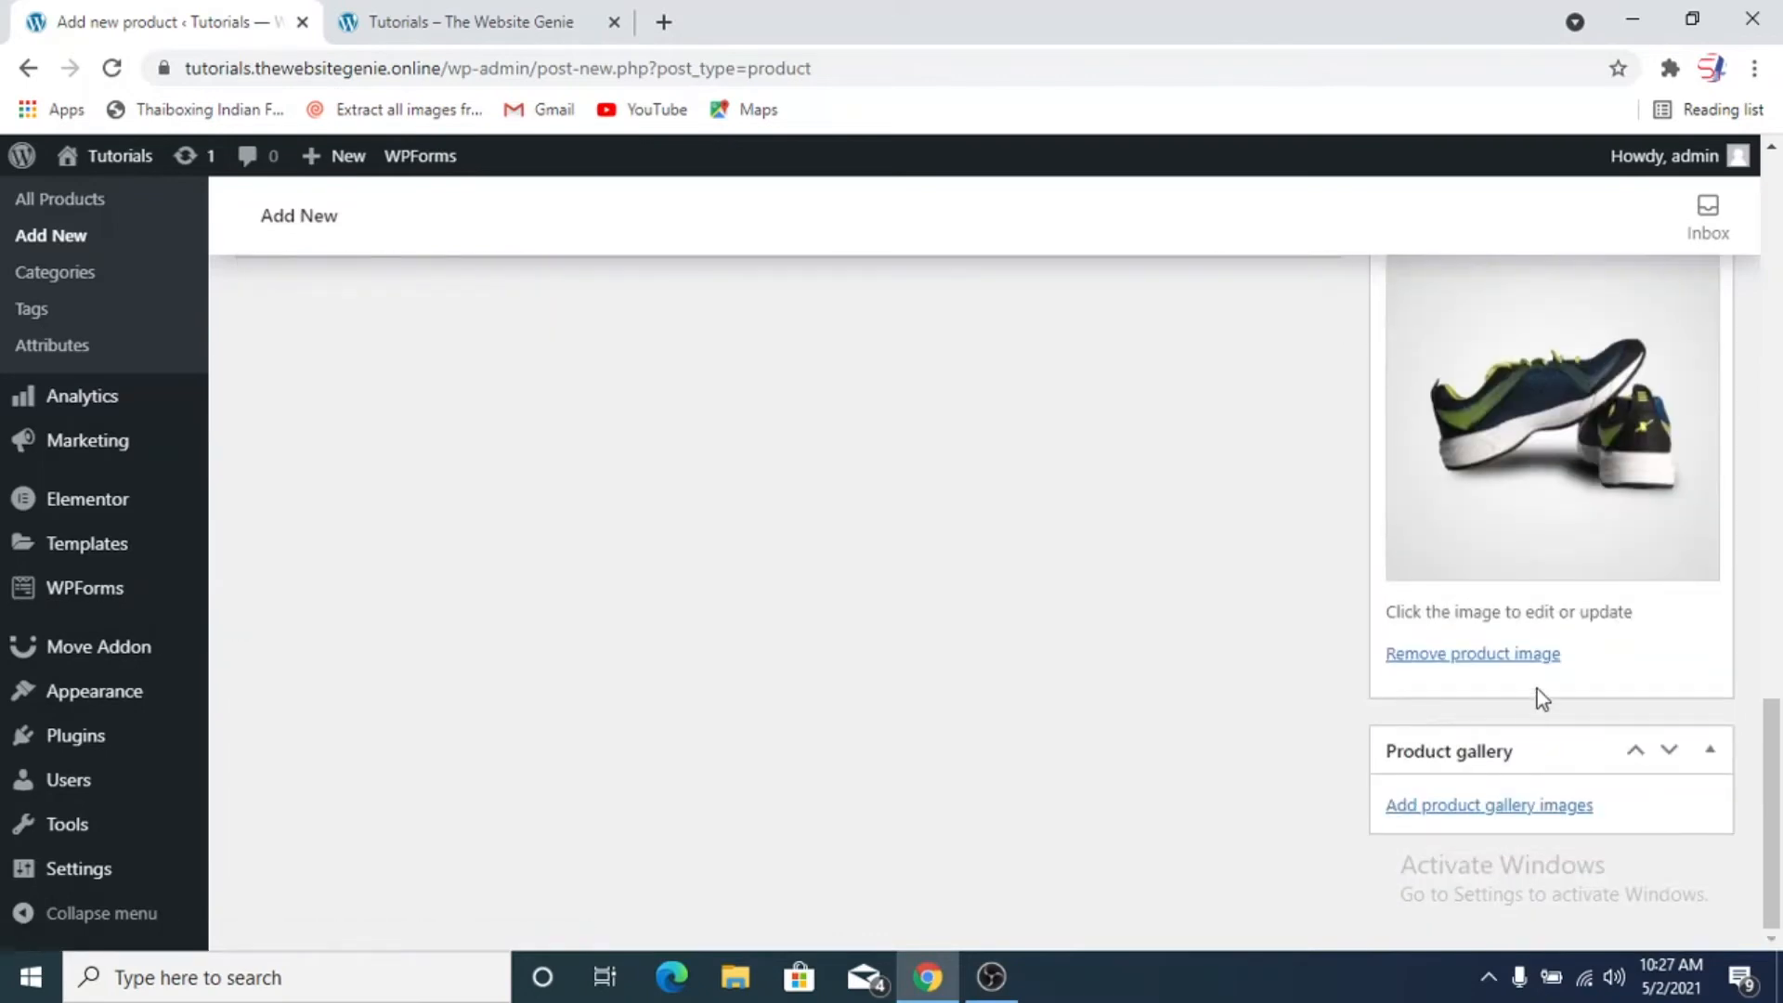
Add the sports-shoe5 picture from the media library to the product gallery
{"action": "left_click", "coordinate": [1445, 806]}
{"action": "scroll", "coordinate": [927, 616], "scroll_direction": "down", "scroll_amount": 5}
{"action": "scroll", "coordinate": [963, 634], "scroll_direction": "up", "scroll_amount": 2}
{"action": "scroll", "coordinate": [962, 634], "scroll_direction": "down", "scroll_amount": 2}
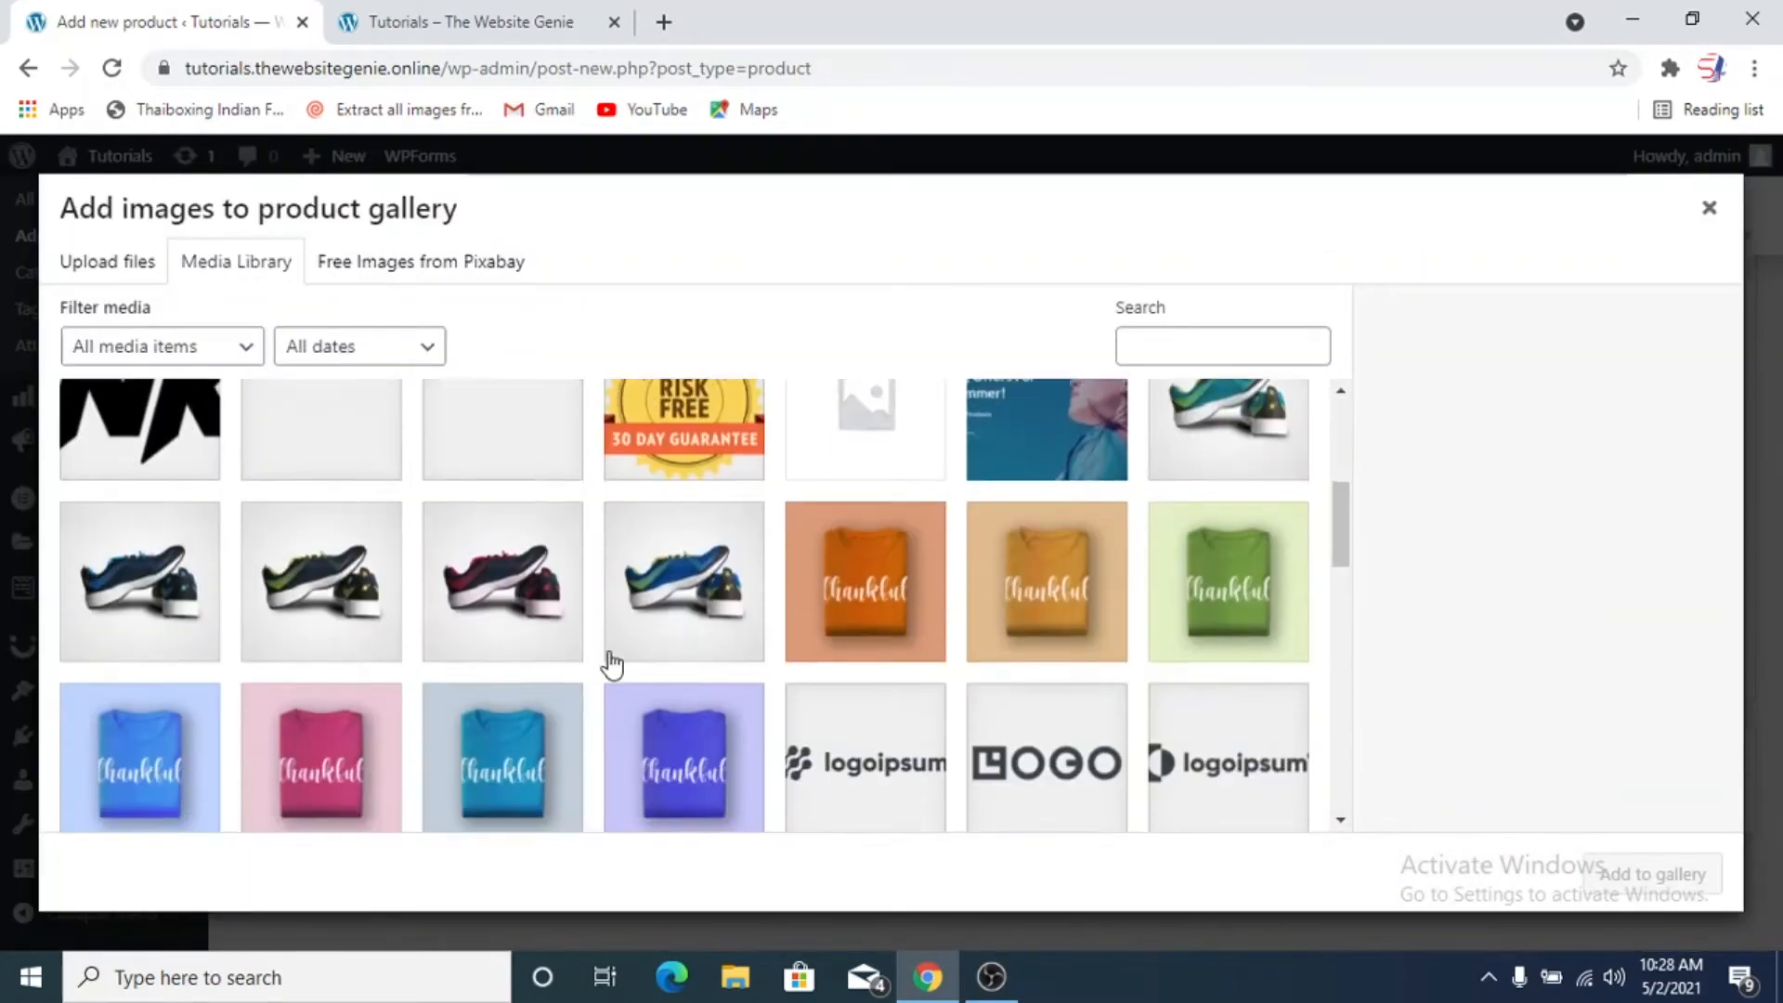
{"action": "left_click", "coordinate": [196, 613]}
{"action": "left_click", "coordinate": [480, 613]}
{"action": "left_click", "coordinate": [162, 608]}
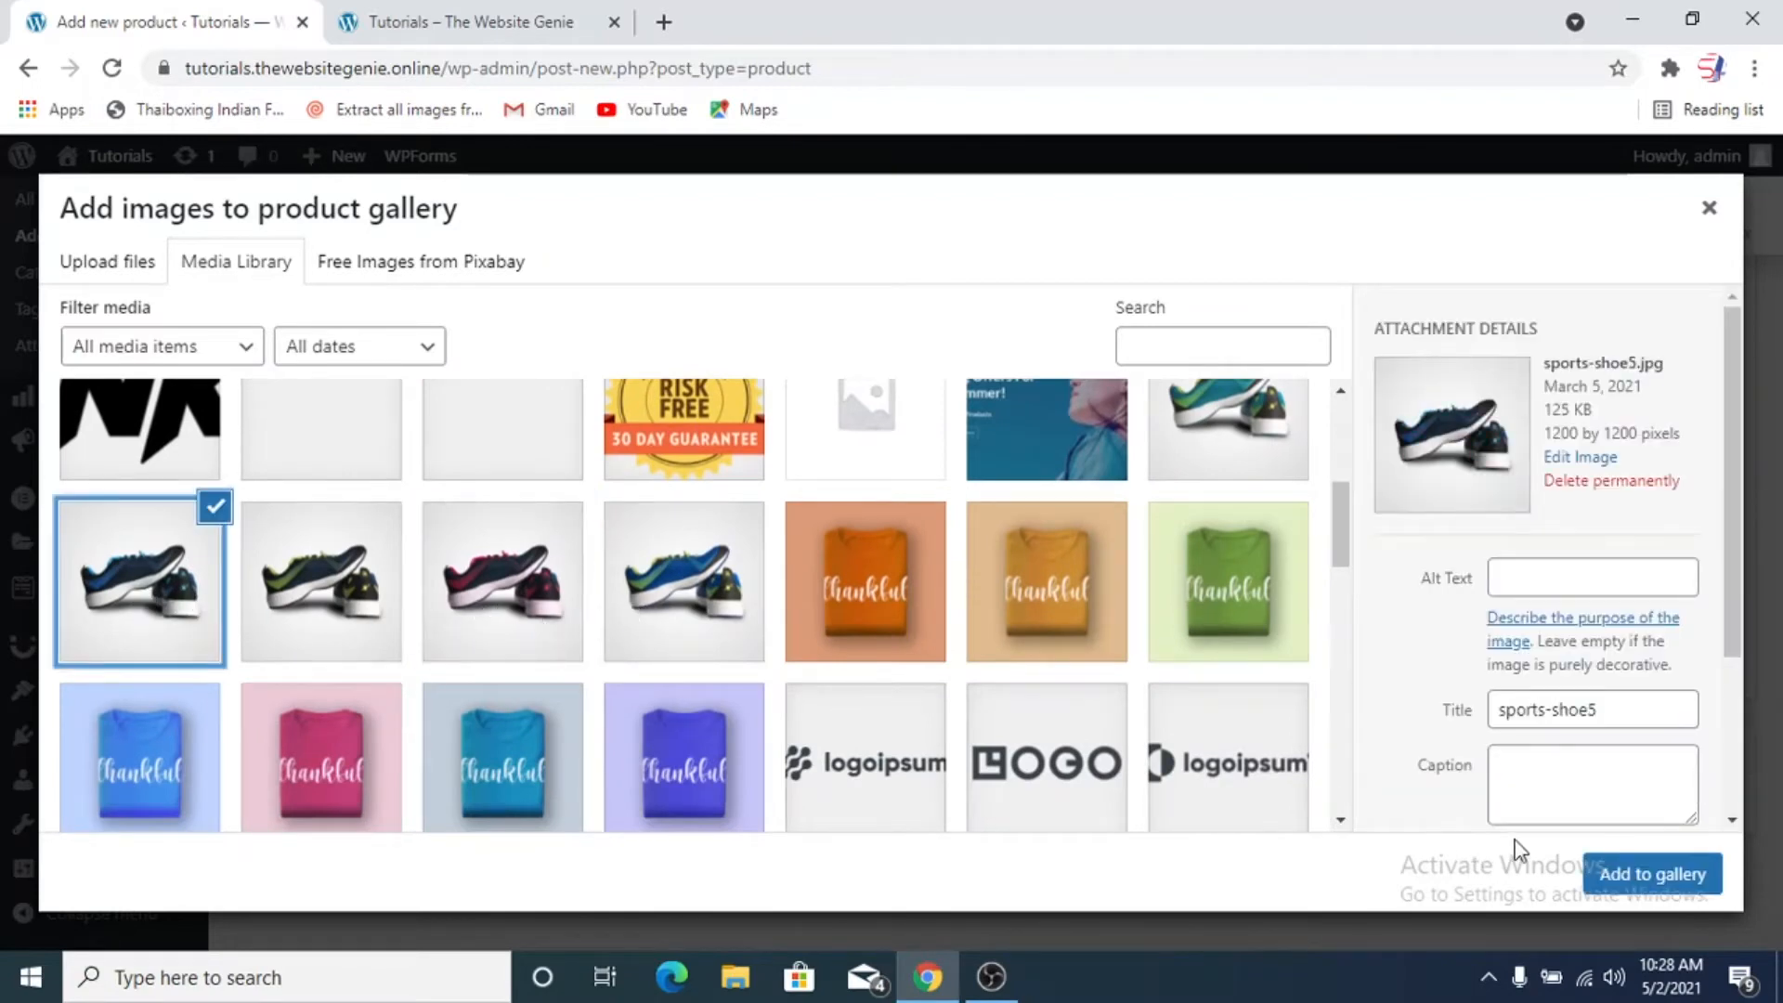
{"action": "left_click", "coordinate": [1616, 873]}
Add the teal sports-shoe4 picture and the dark shoe with pink accents to the product gallery, one at a time
{"action": "left_click", "coordinate": [1492, 799]}
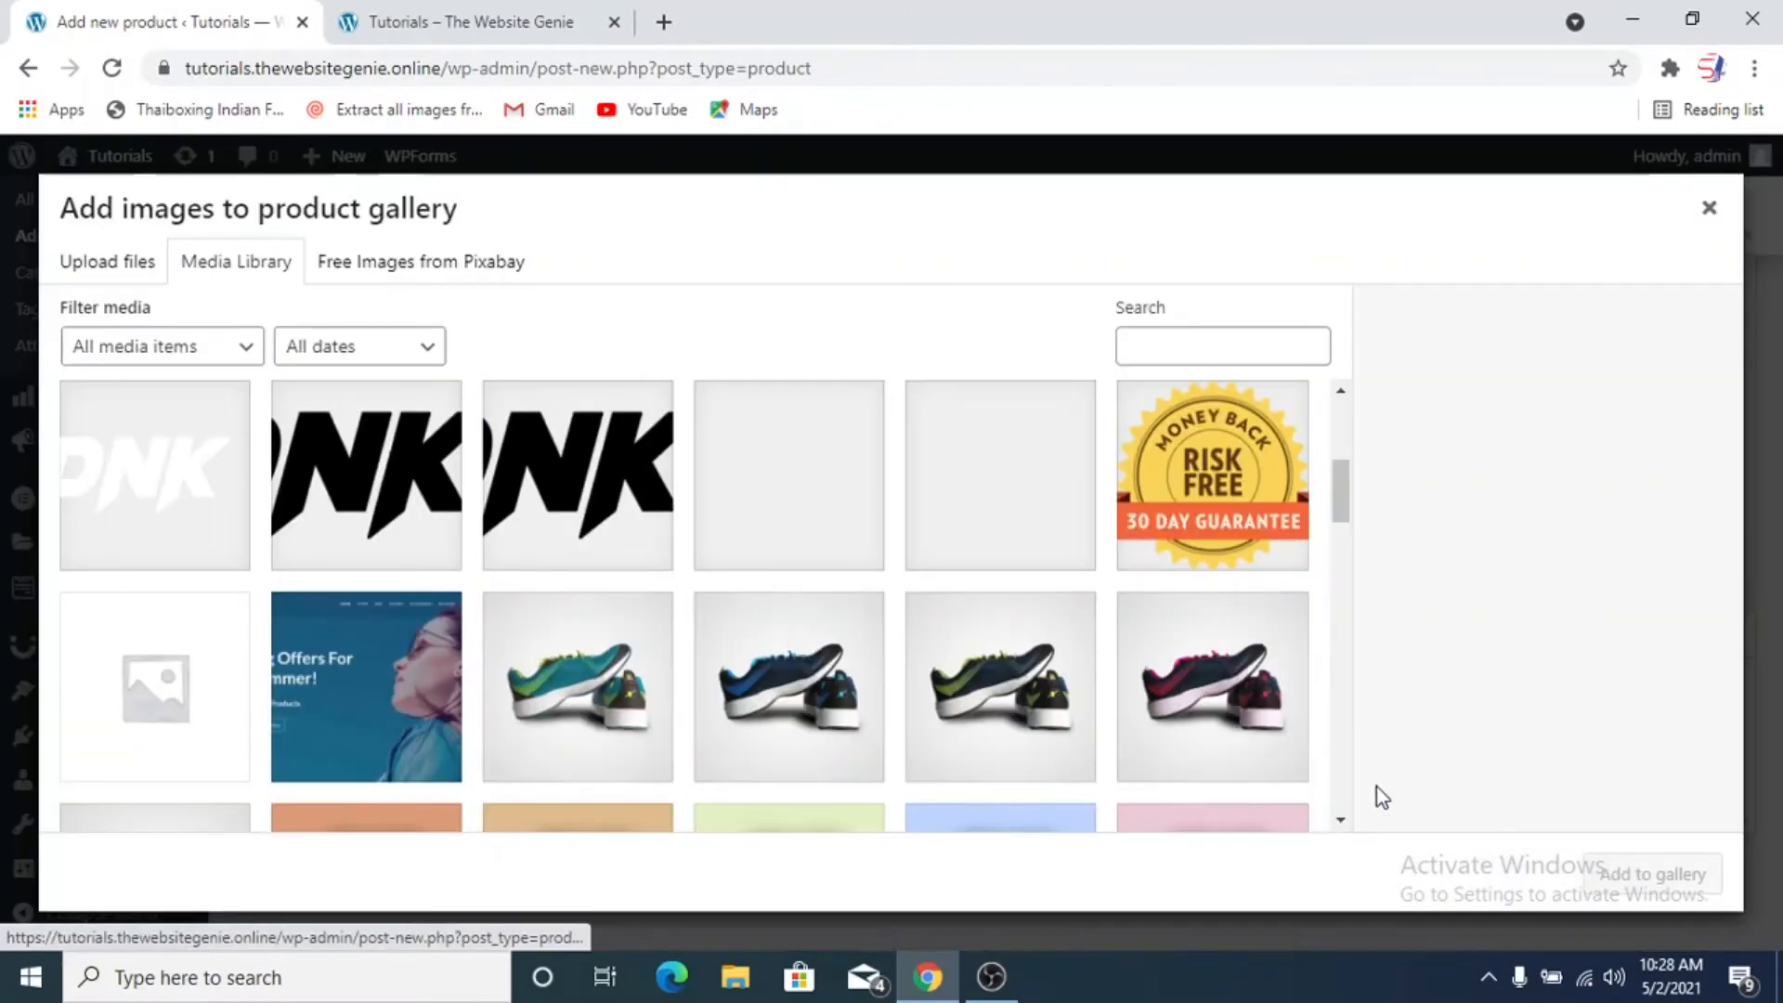
{"action": "left_click", "coordinate": [630, 689]}
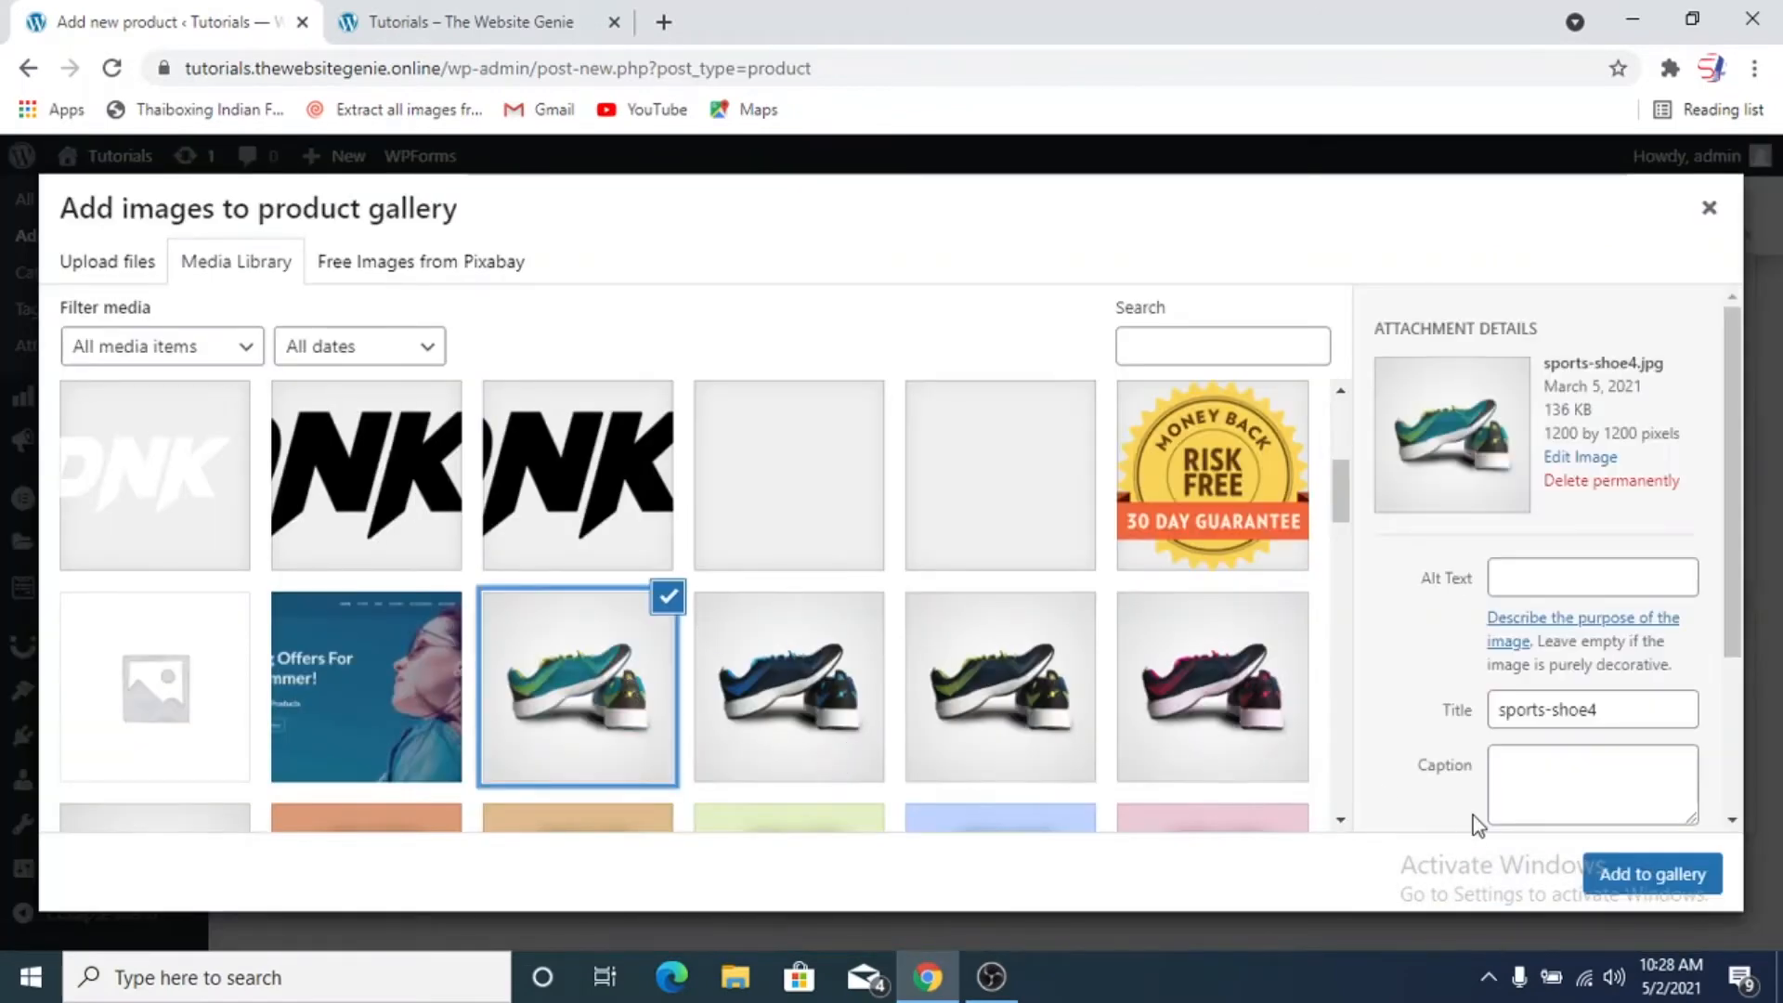
{"action": "left_click", "coordinate": [1657, 878]}
{"action": "left_click", "coordinate": [1527, 804]}
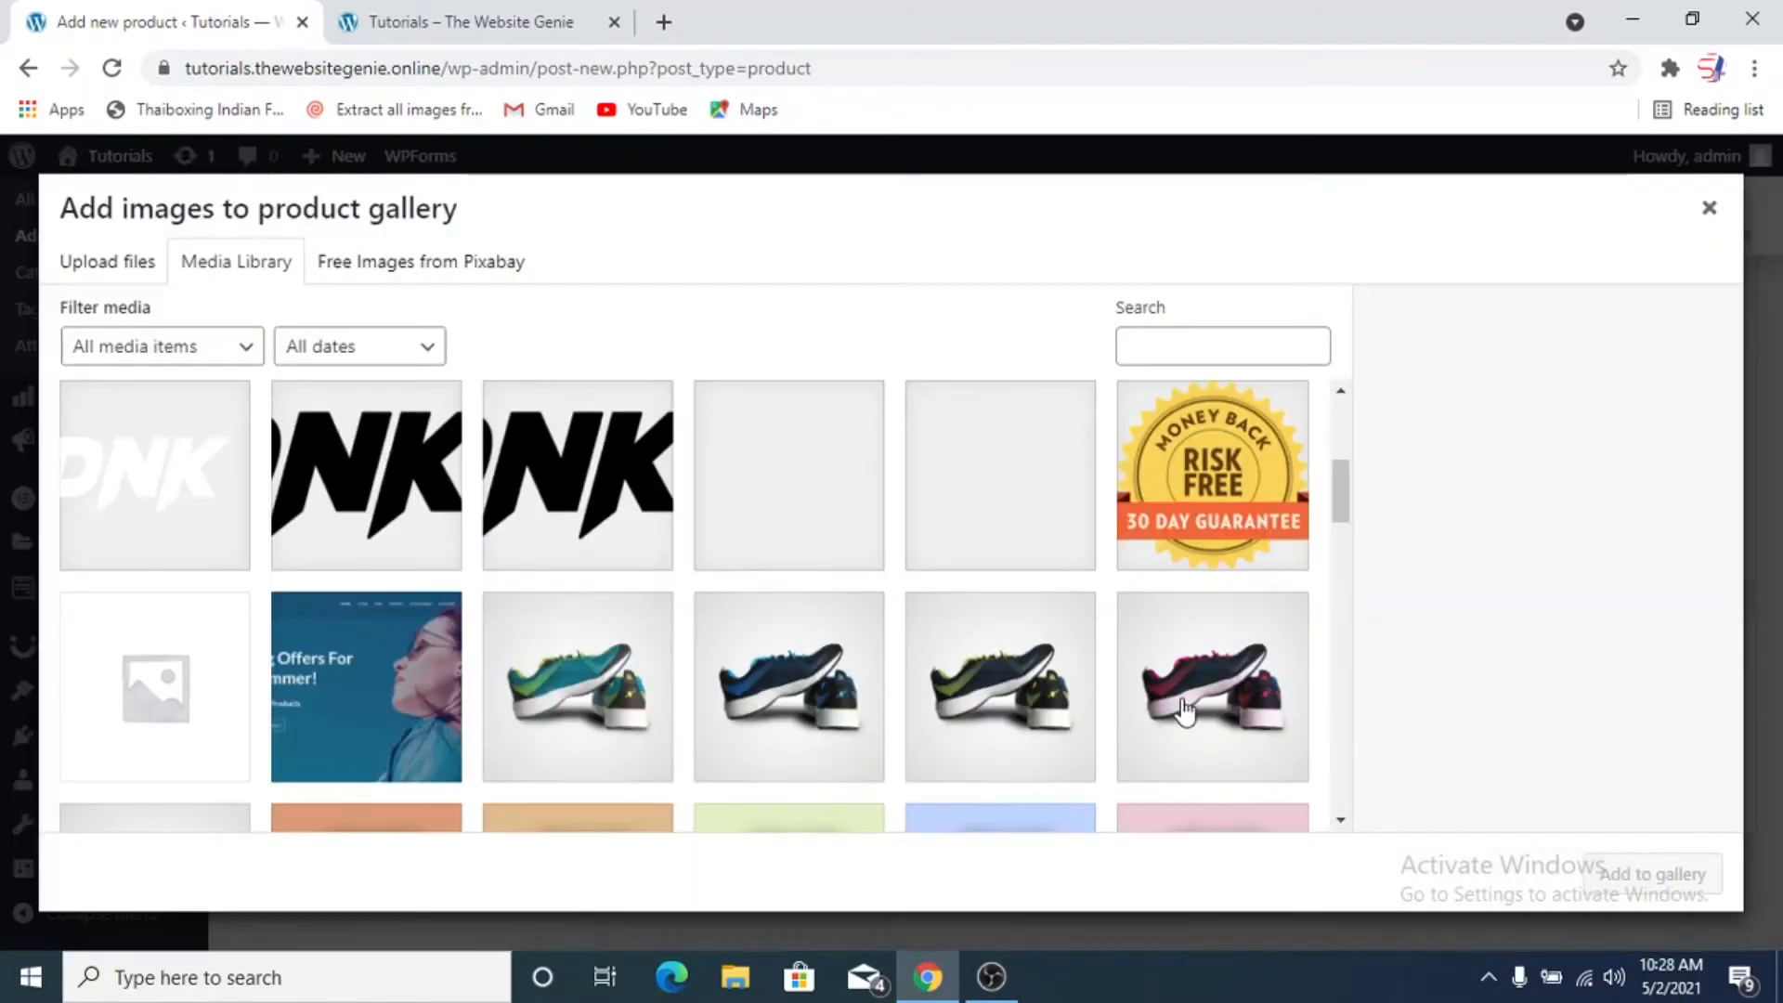
{"action": "left_click", "coordinate": [1212, 687]}
{"action": "left_click", "coordinate": [1639, 868]}
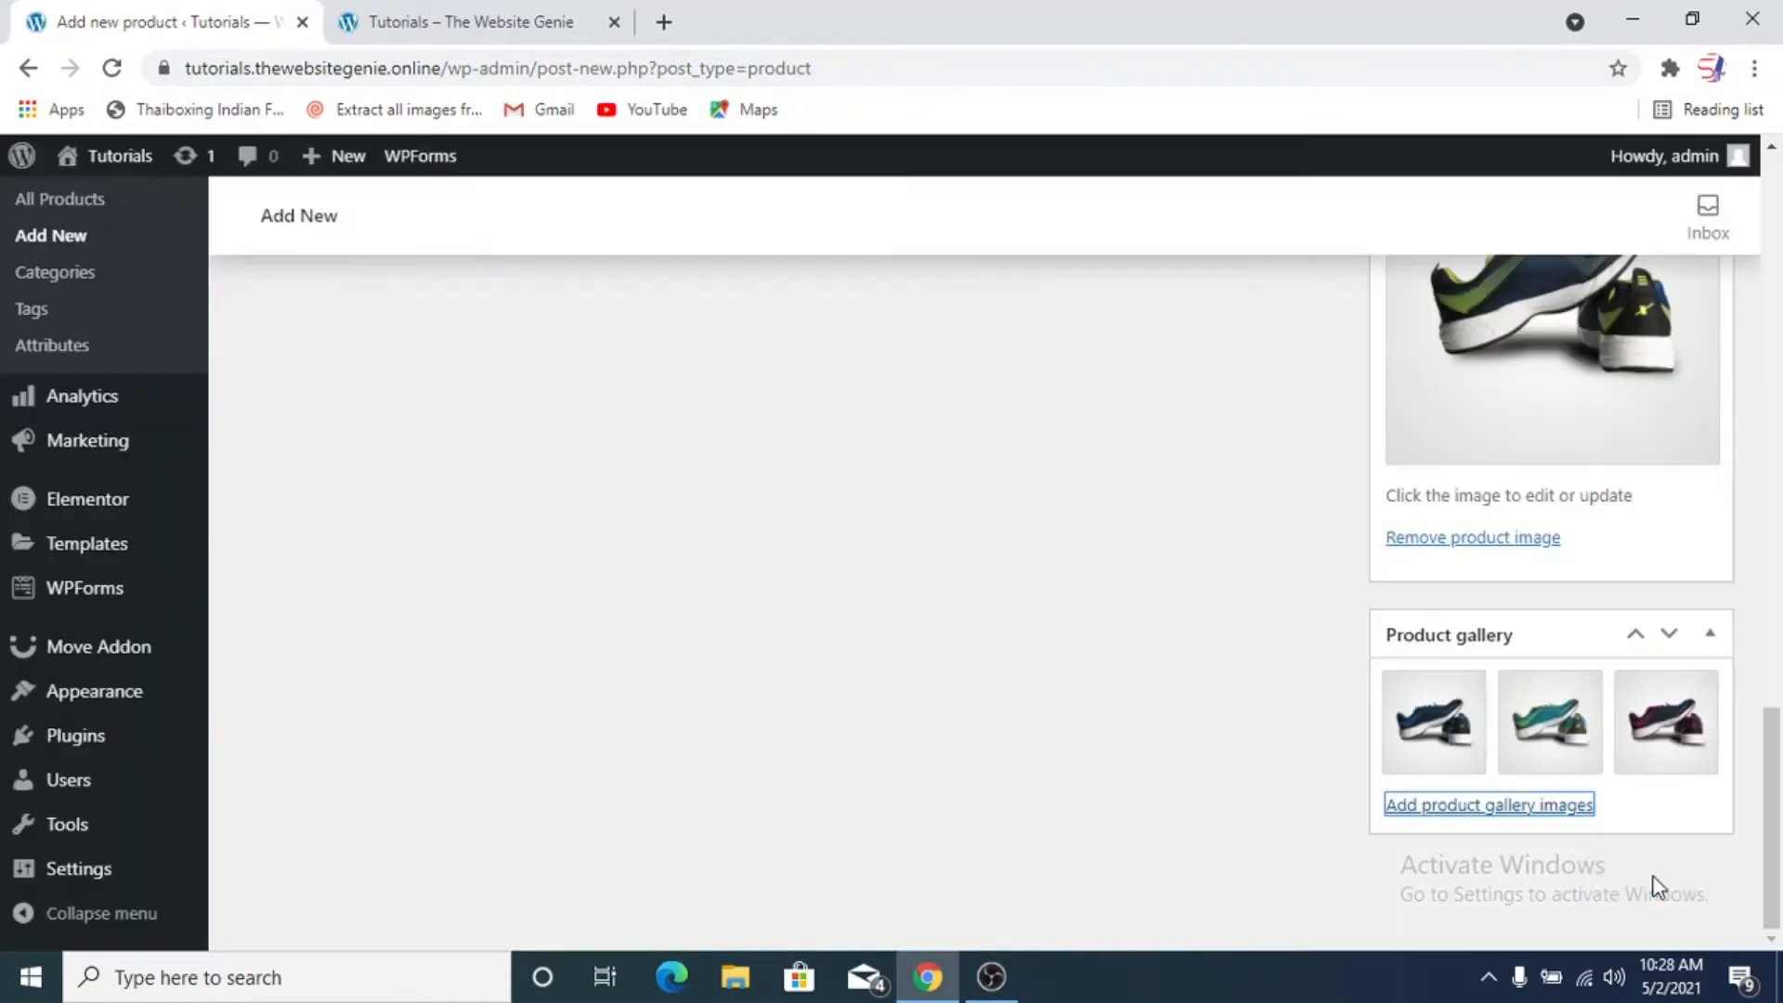
Add the blue sports-shoe1 picture from the media library to the product gallery
{"action": "left_click", "coordinate": [1455, 806]}
{"action": "scroll", "coordinate": [1021, 696], "scroll_direction": "down", "scroll_amount": 5}
{"action": "scroll", "coordinate": [815, 648], "scroll_direction": "up", "scroll_amount": 2}
{"action": "left_click", "coordinate": [237, 720]}
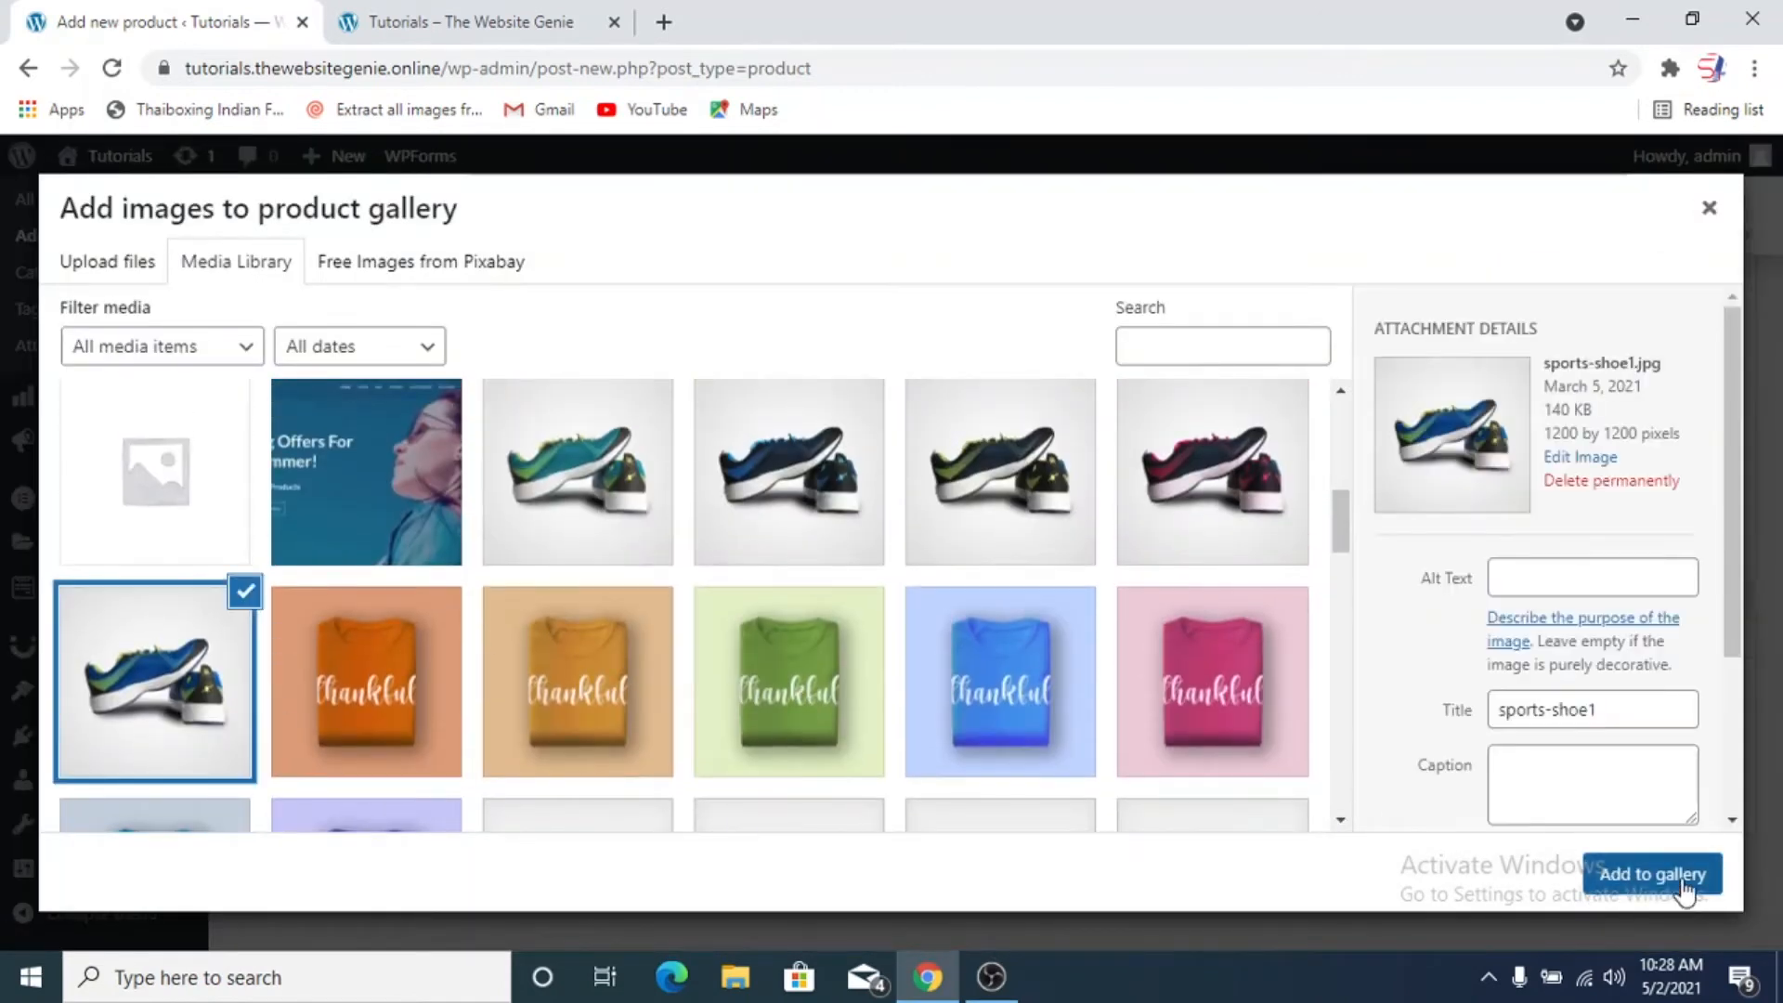
{"action": "left_click", "coordinate": [1683, 880]}
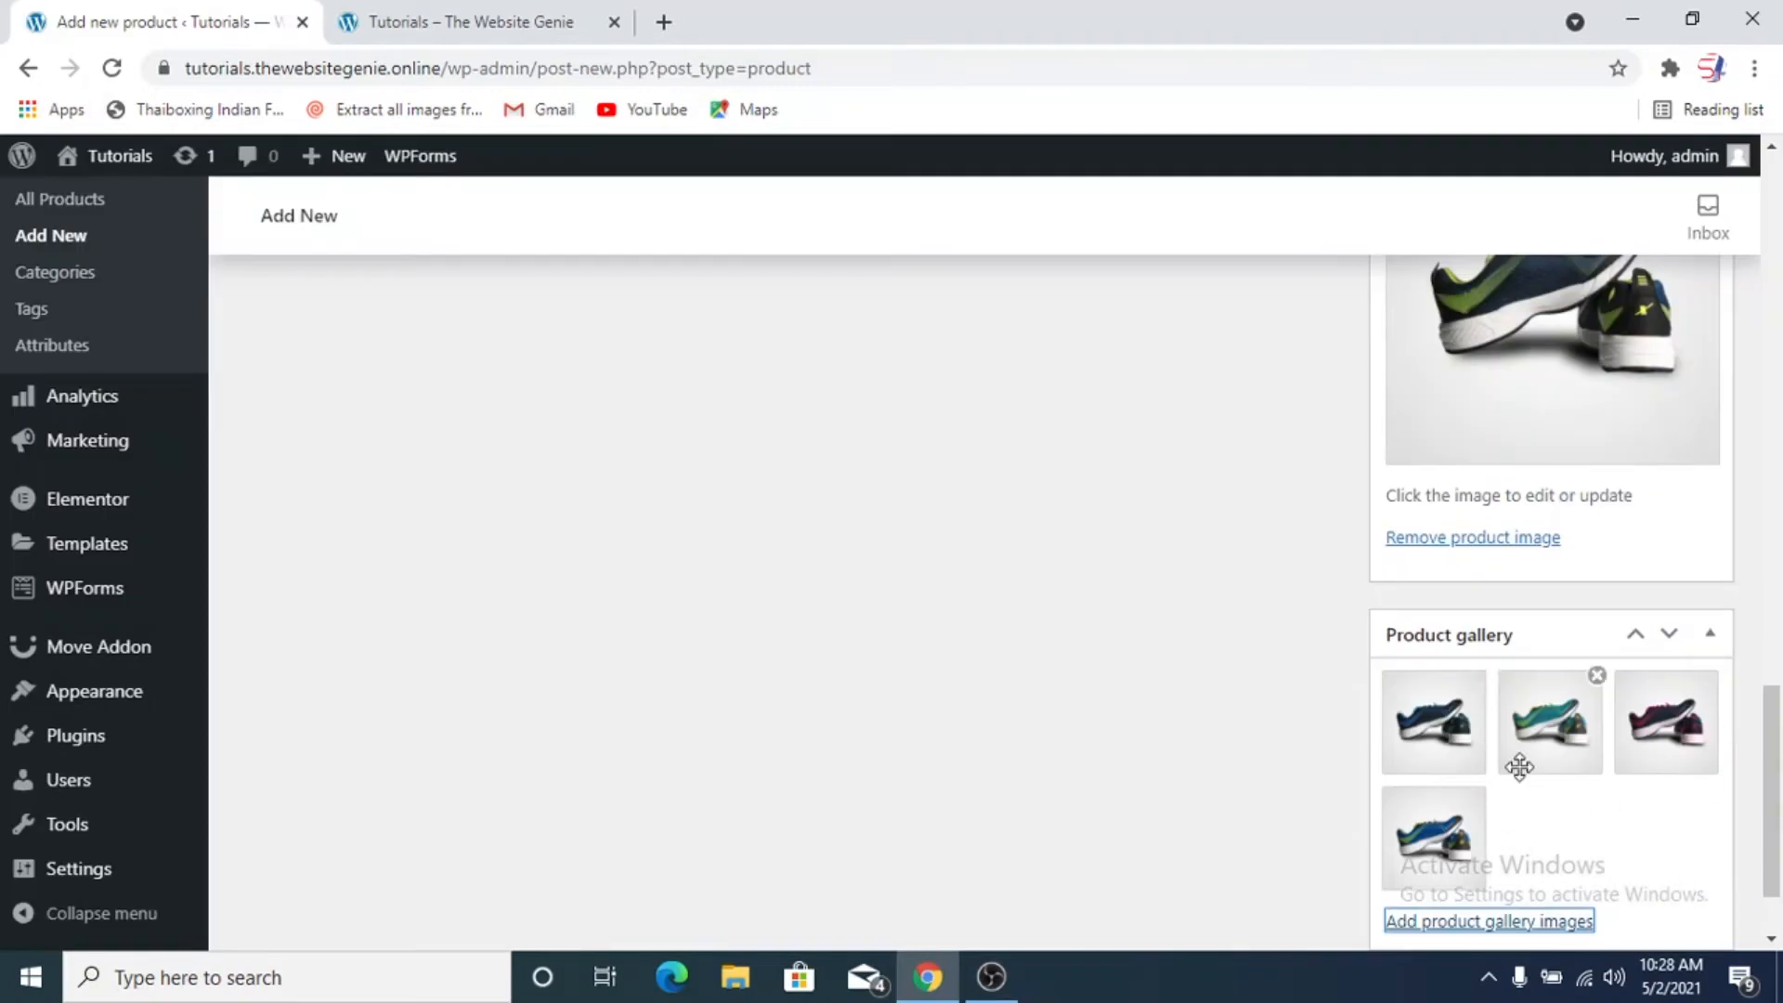
Create a new top-level product category named "Shoes" for this product
{"action": "scroll", "coordinate": [1323, 743], "scroll_direction": "up", "scroll_amount": 7}
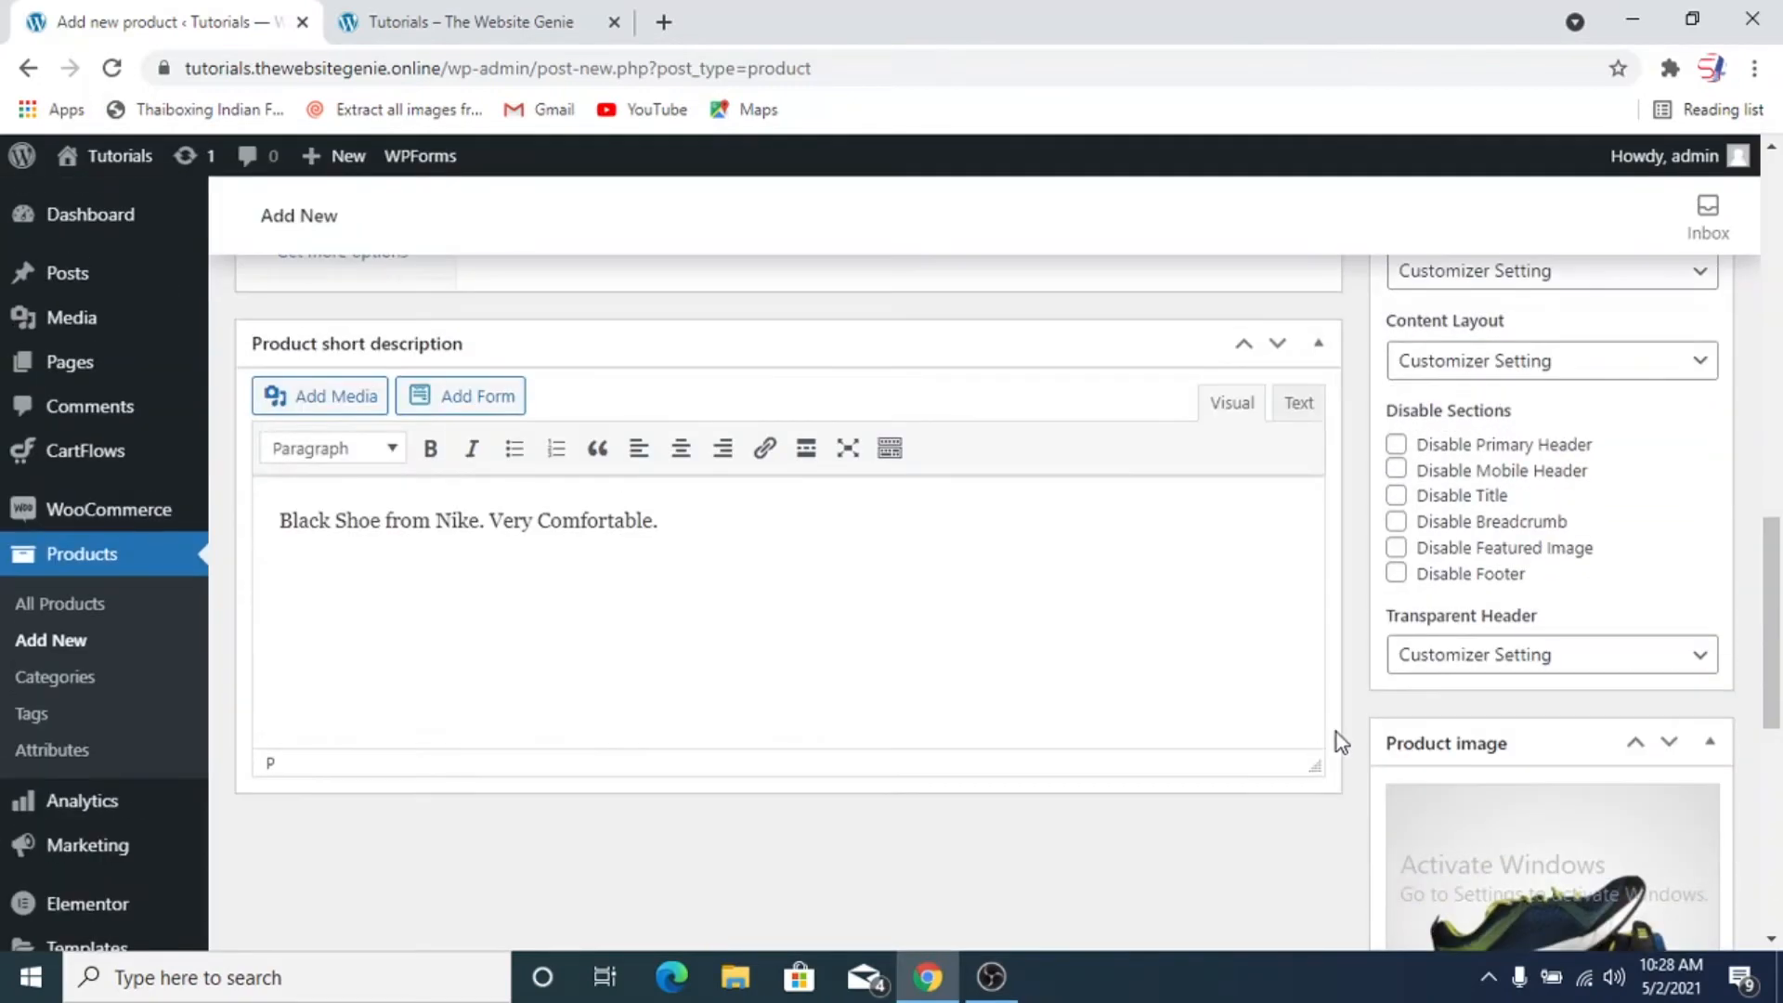
{"action": "scroll", "coordinate": [1334, 734], "scroll_direction": "up", "scroll_amount": 5}
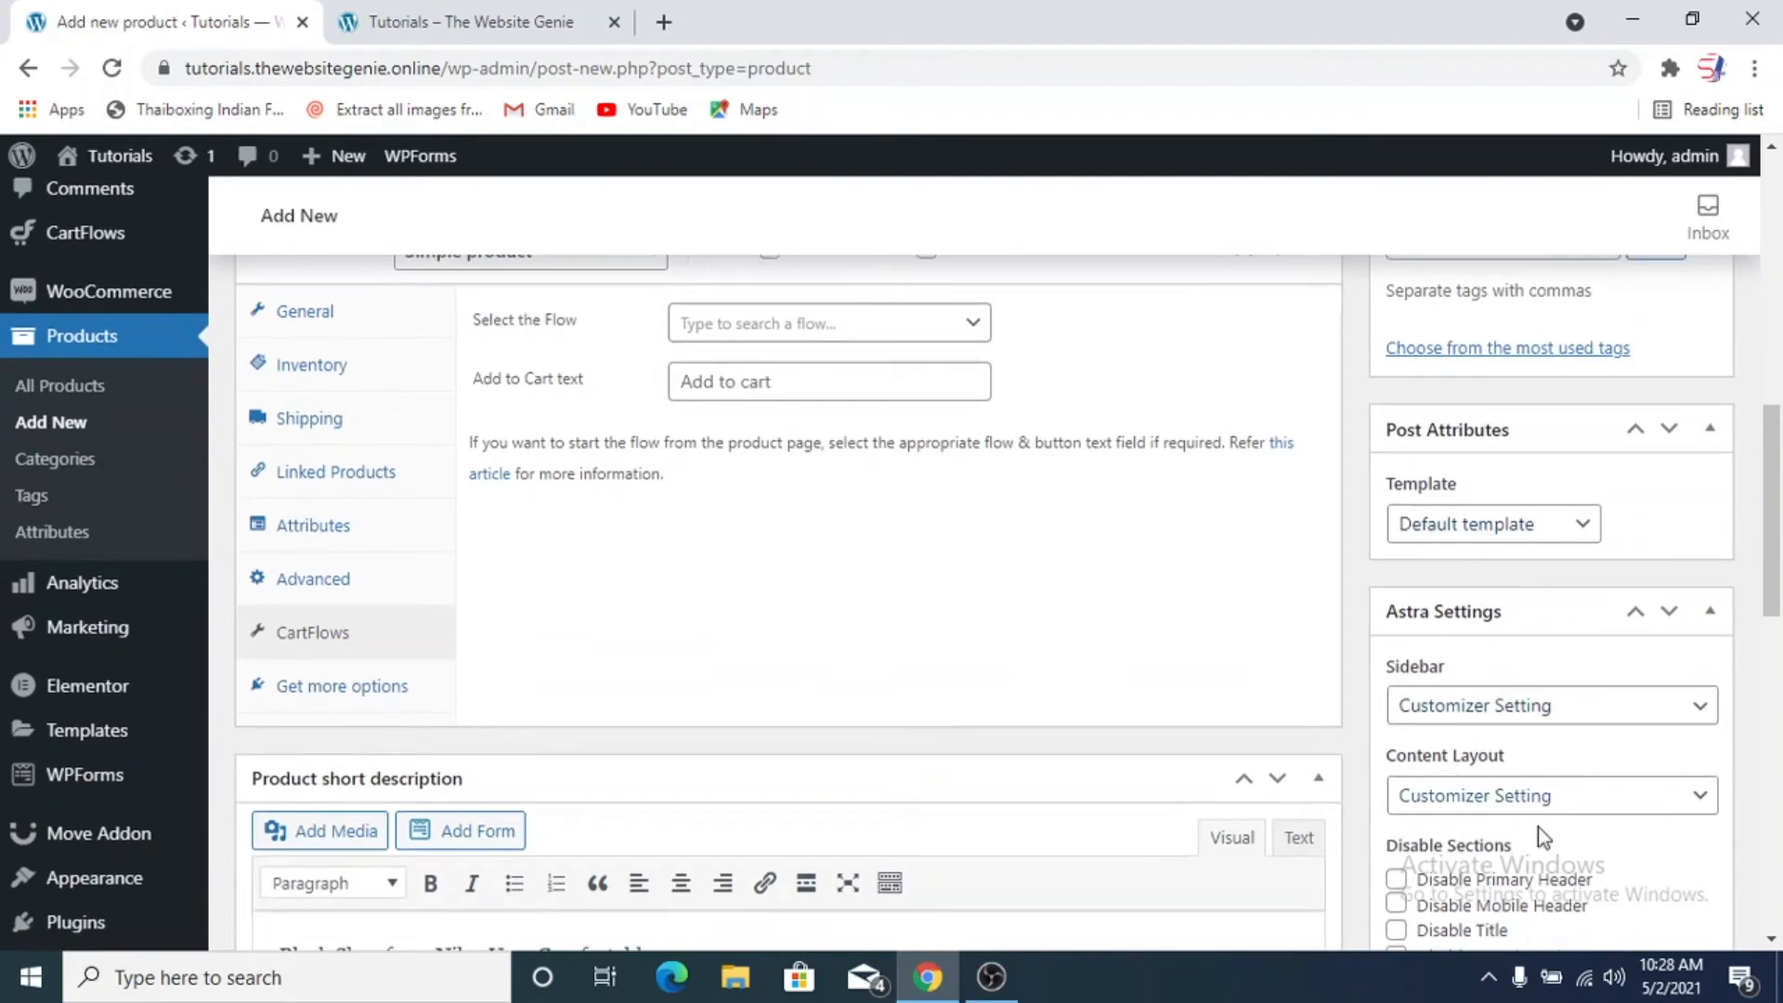
{"action": "scroll", "coordinate": [1540, 629], "scroll_direction": "down", "scroll_amount": 5}
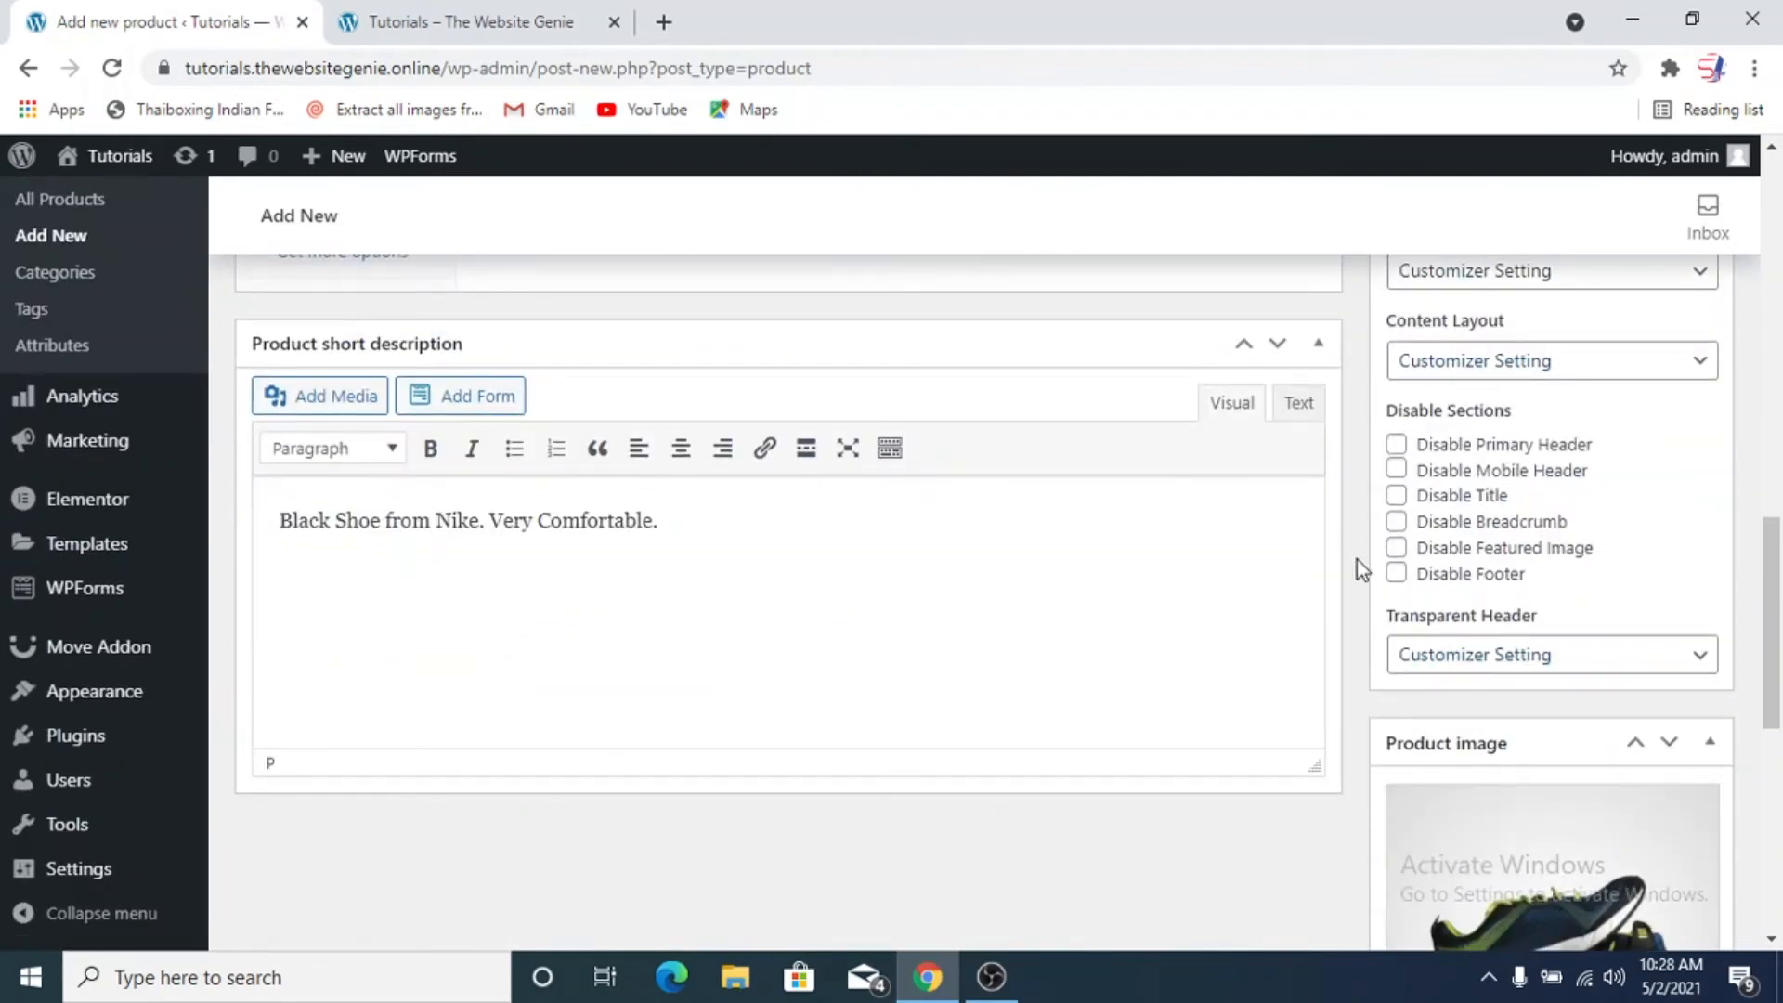
{"action": "scroll", "coordinate": [1356, 560], "scroll_direction": "up", "scroll_amount": 8}
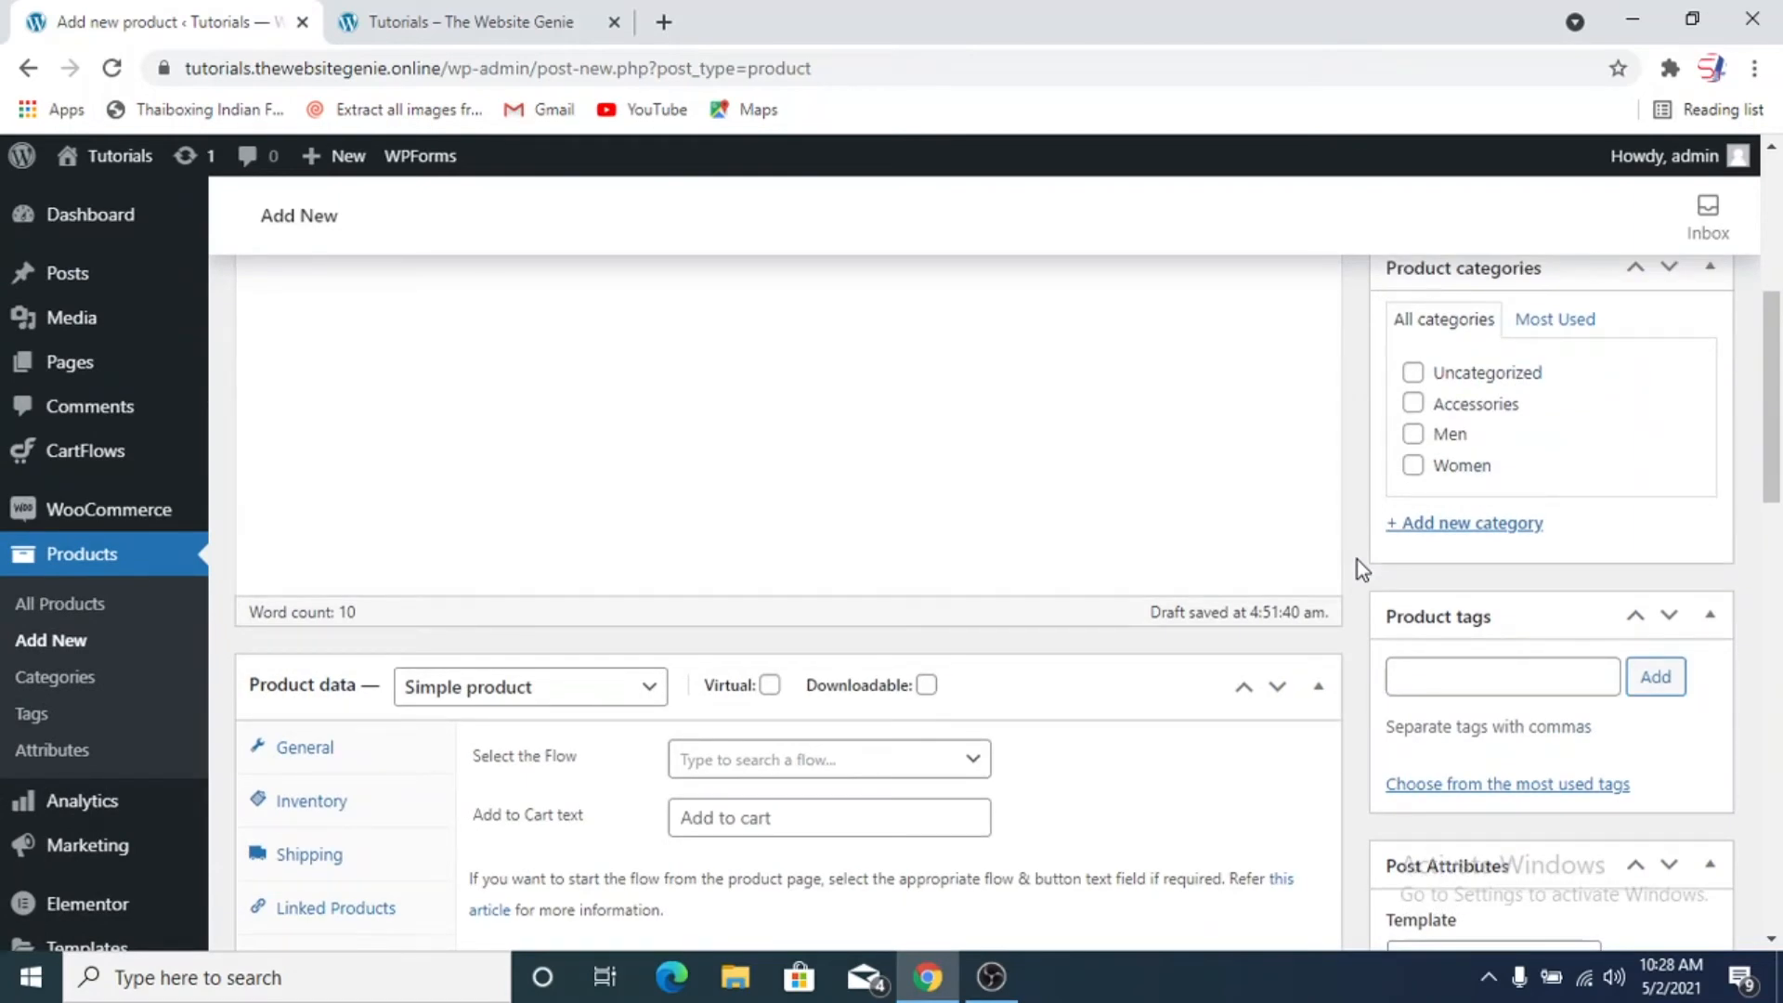
{"action": "scroll", "coordinate": [1356, 559], "scroll_direction": "up", "scroll_amount": 3}
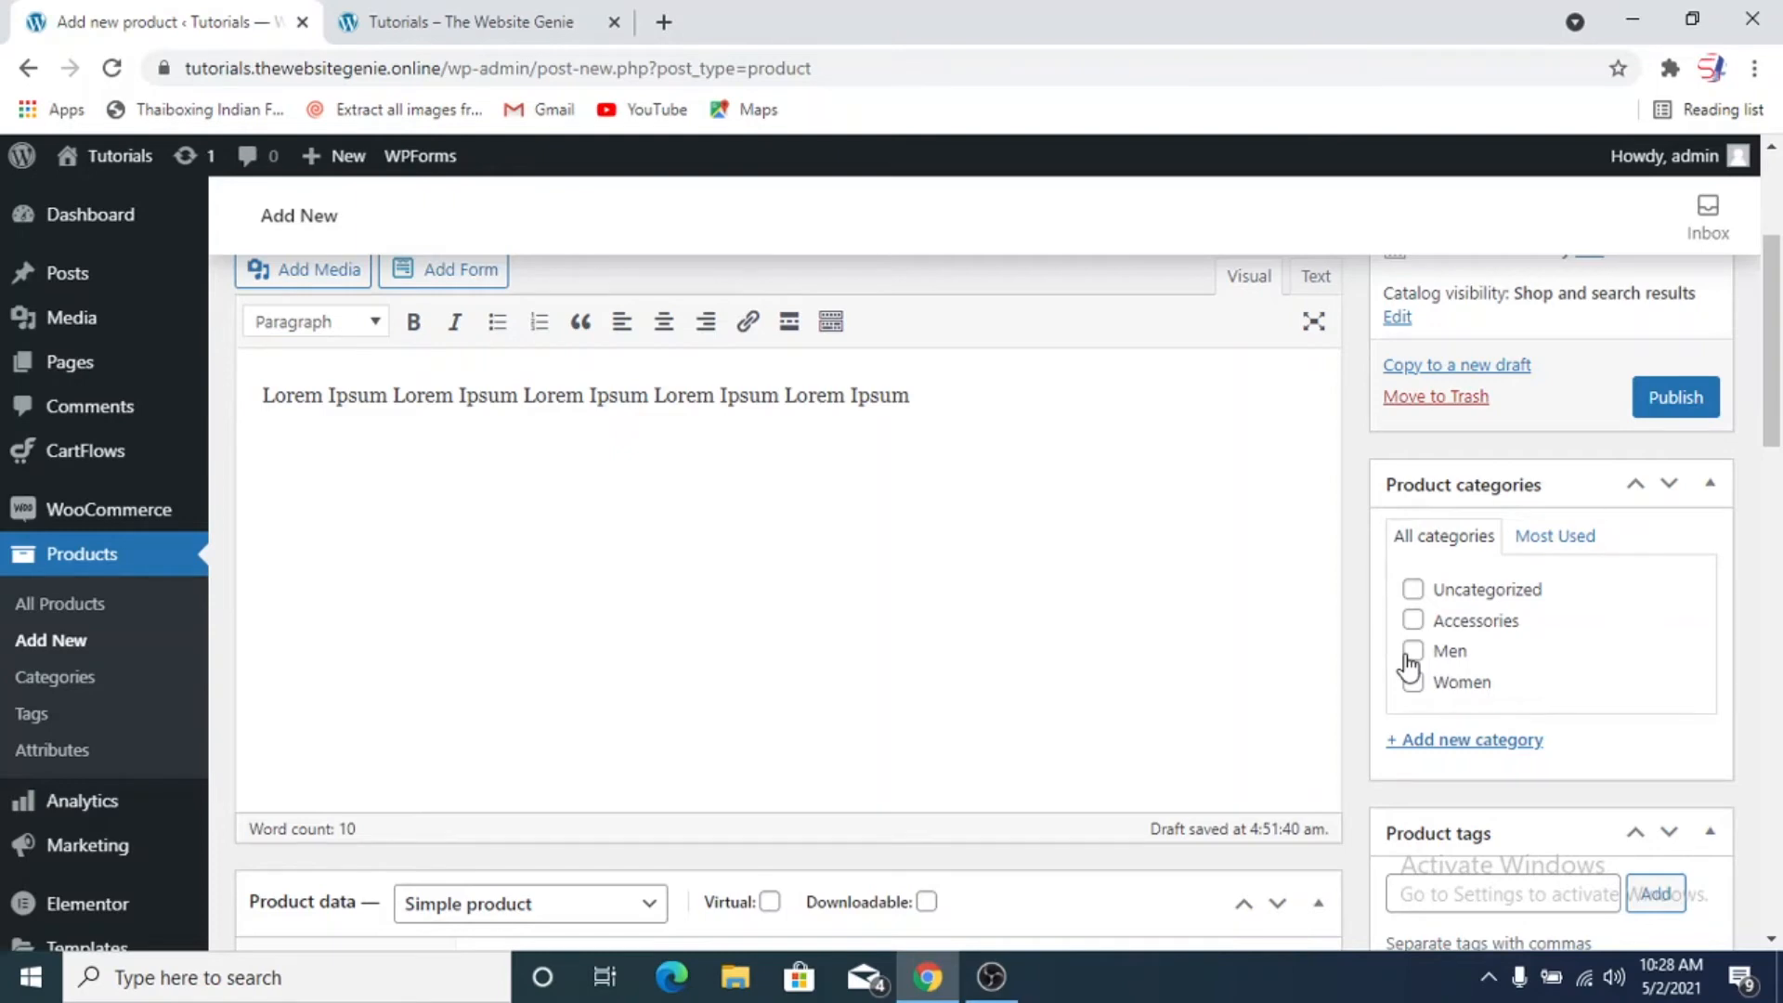
{"action": "left_click", "coordinate": [1413, 740]}
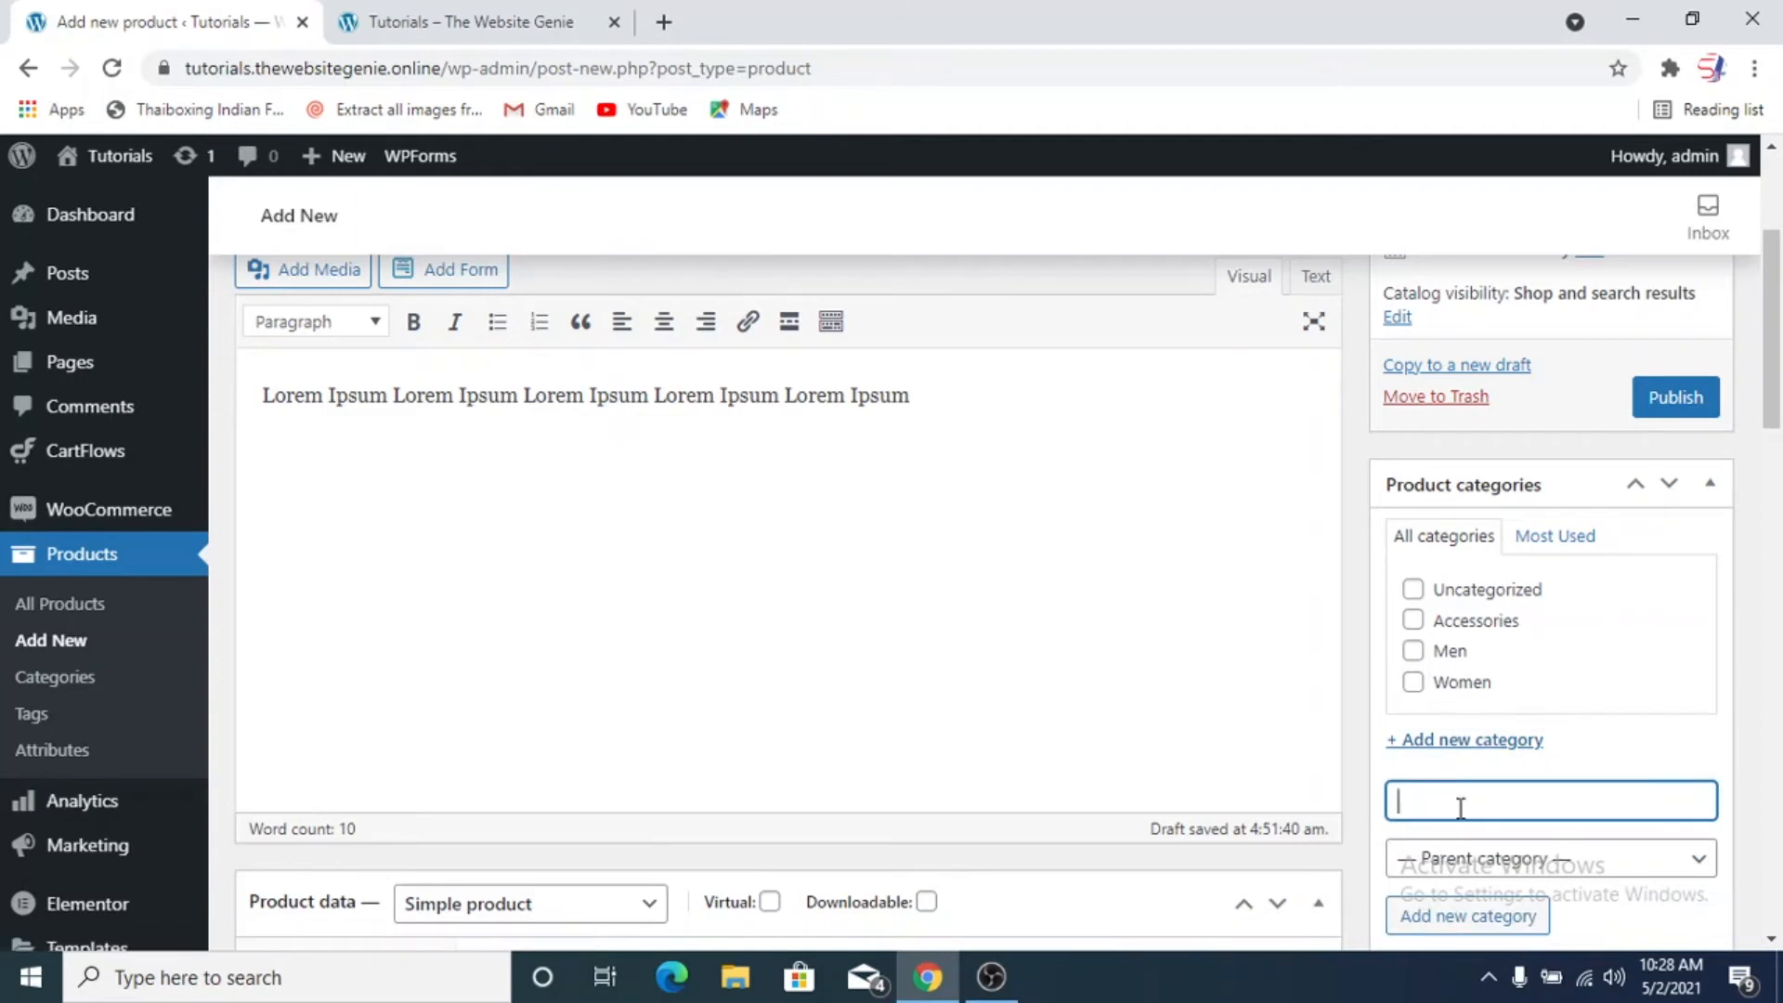
{"action": "type", "text": "Shoes"}
{"action": "scroll", "coordinate": [1357, 792], "scroll_direction": "down", "scroll_amount": 2}
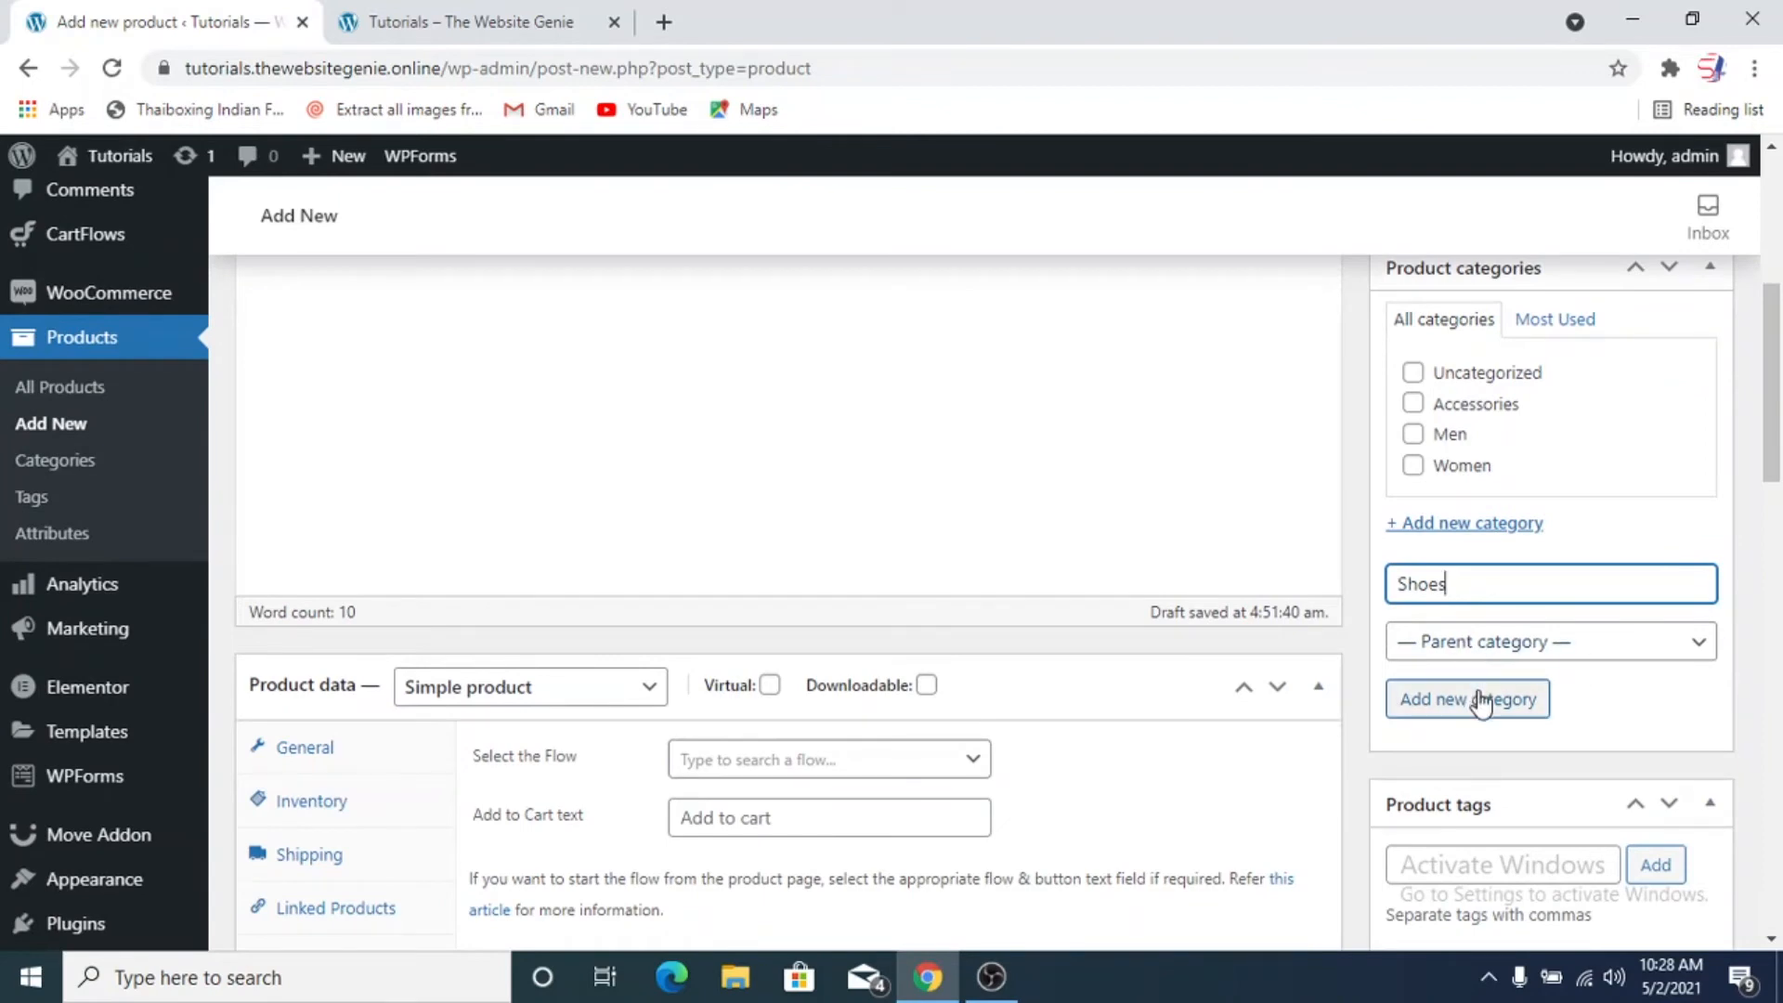
{"action": "left_click", "coordinate": [1478, 698]}
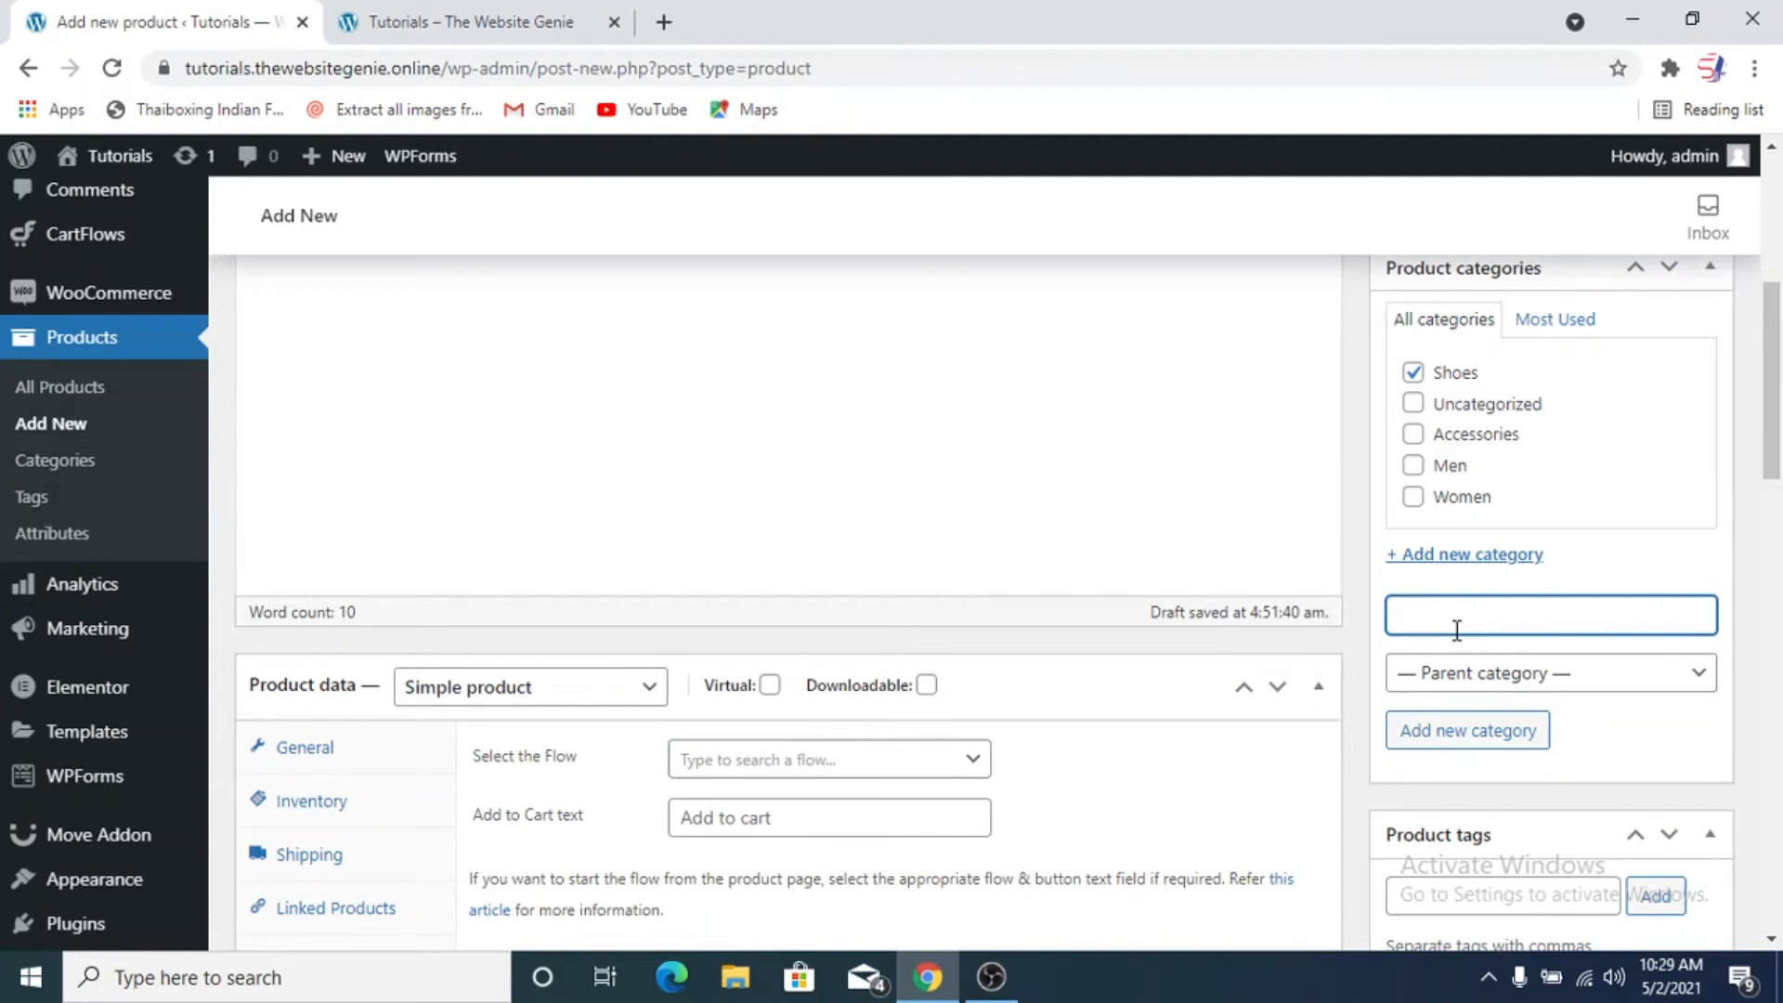
Create a "Men's Shoes" product category with Shoes as its parent category
{"action": "type", "text": "Men's Shoes"}
{"action": "left_click", "coordinate": [1572, 672]}
{"action": "left_click", "coordinate": [1506, 786]}
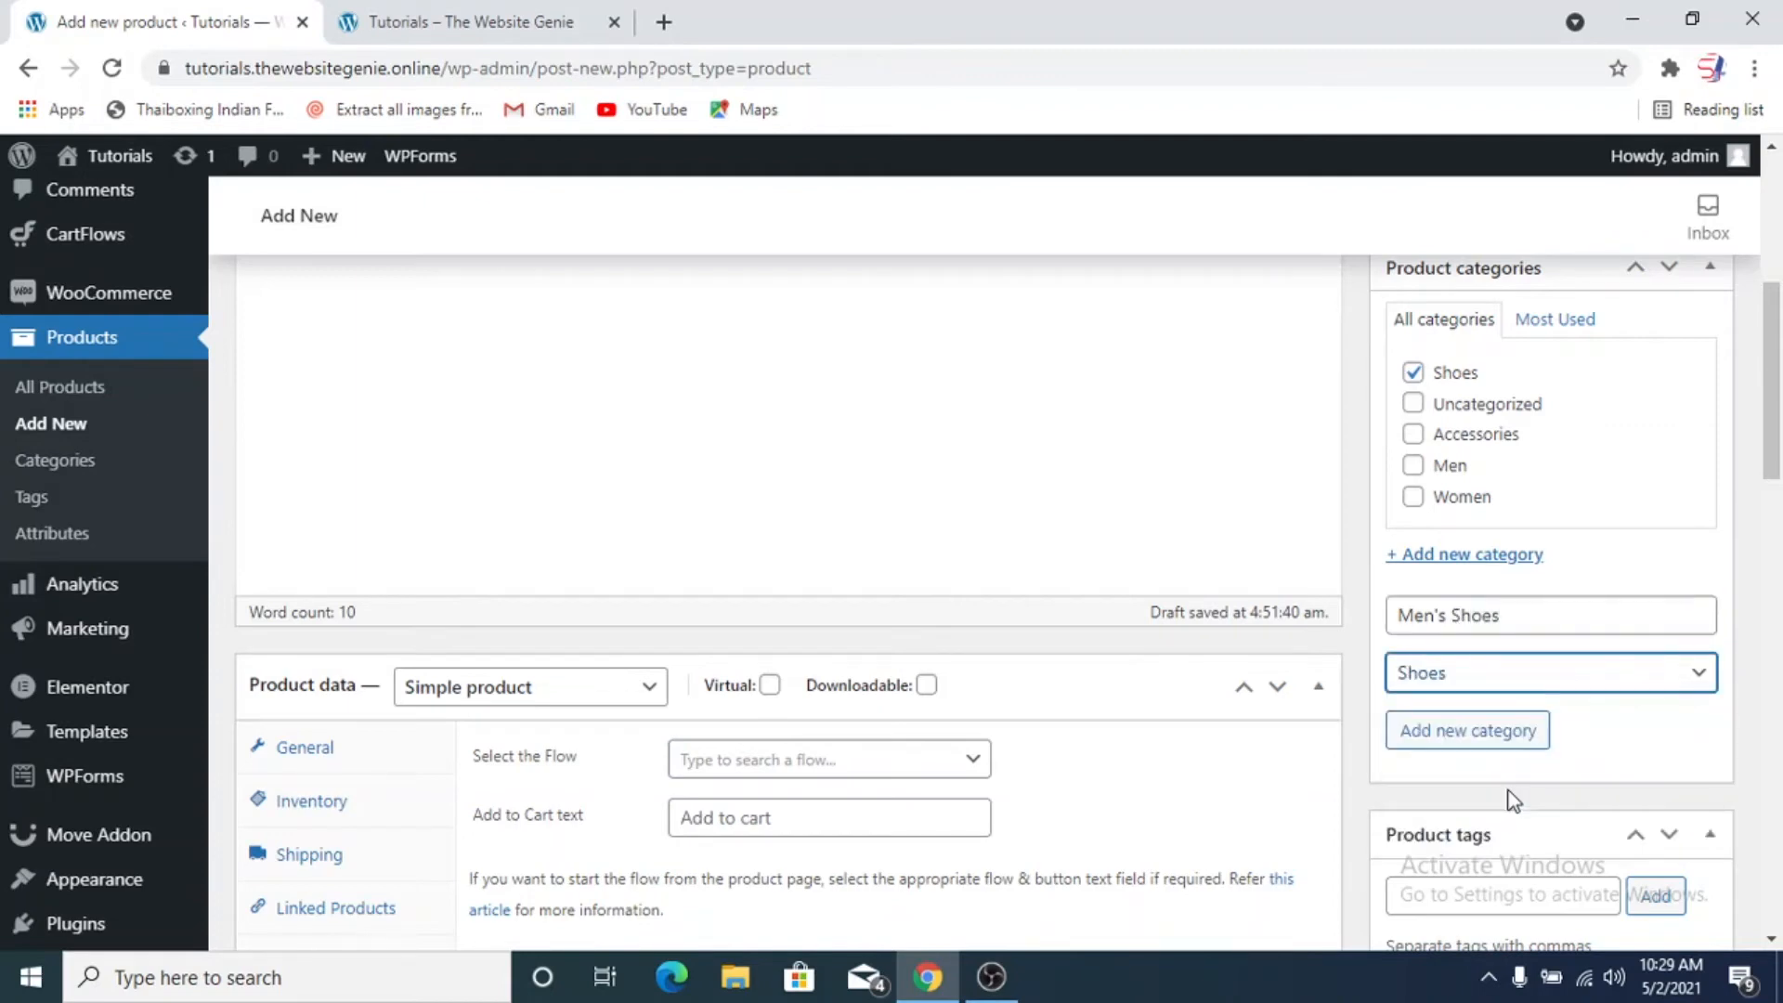
{"action": "left_click", "coordinate": [1494, 740]}
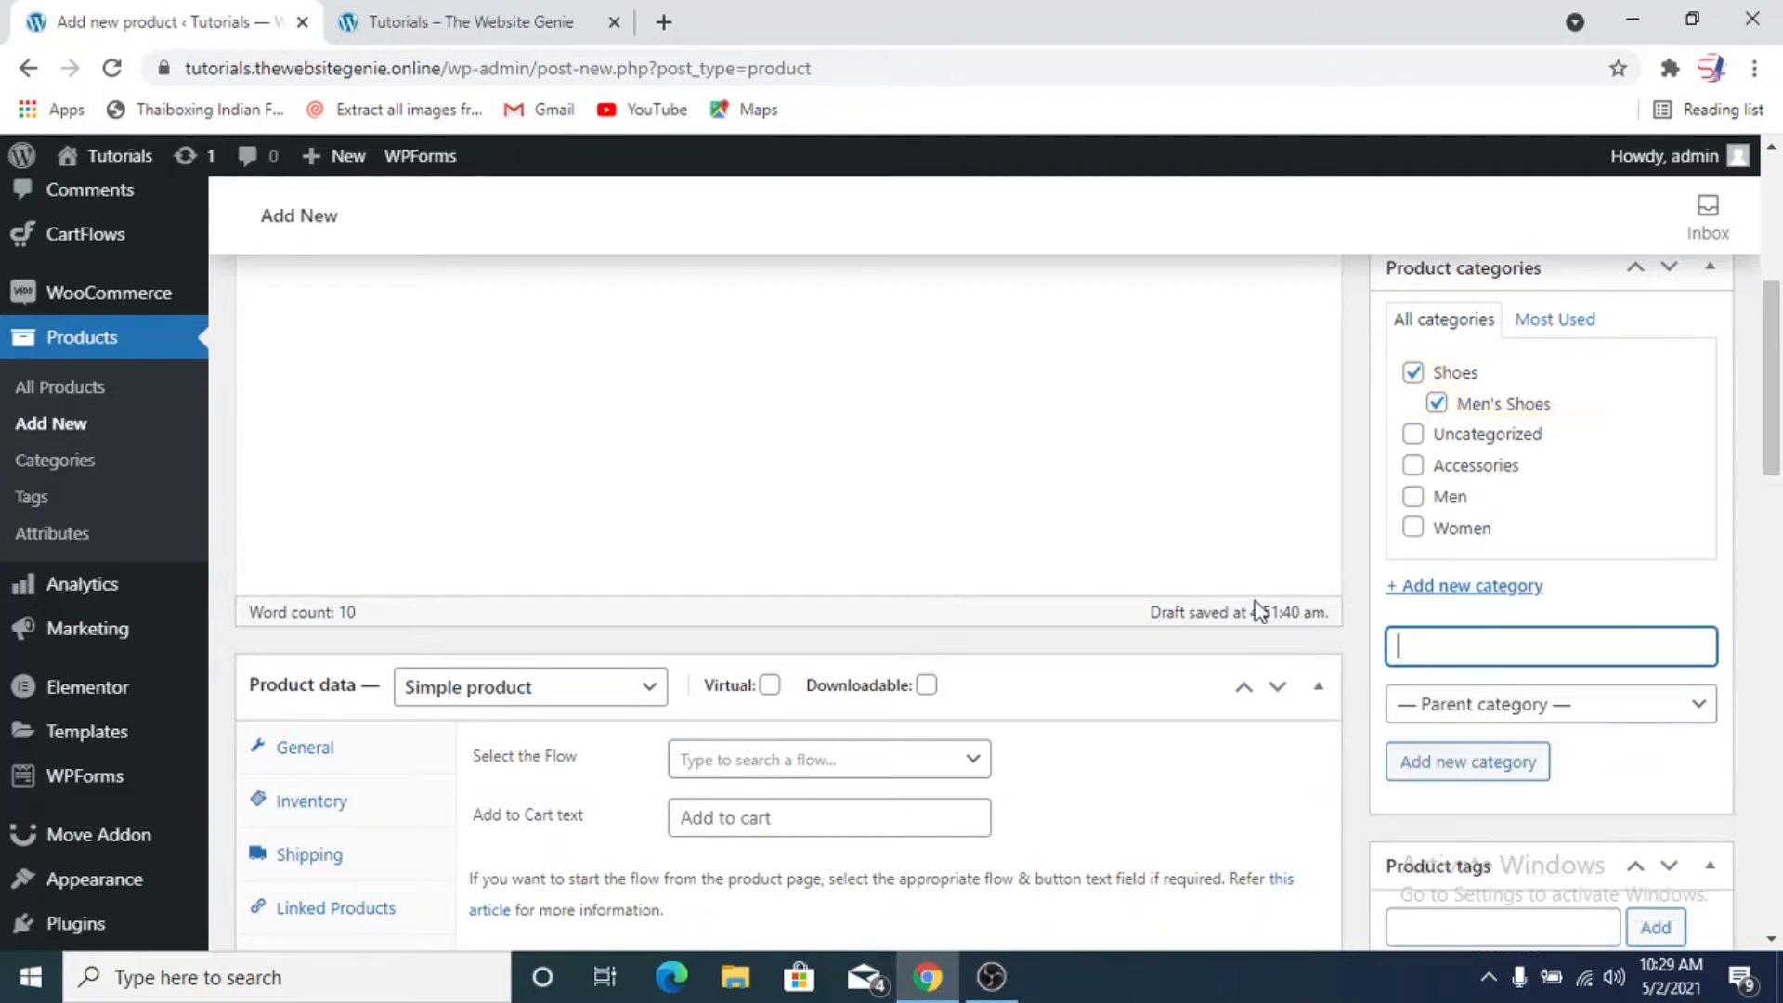
Deselect the parent Shoes category of the product and select it again
{"action": "scroll", "coordinate": [1165, 543], "scroll_direction": "up", "scroll_amount": 2}
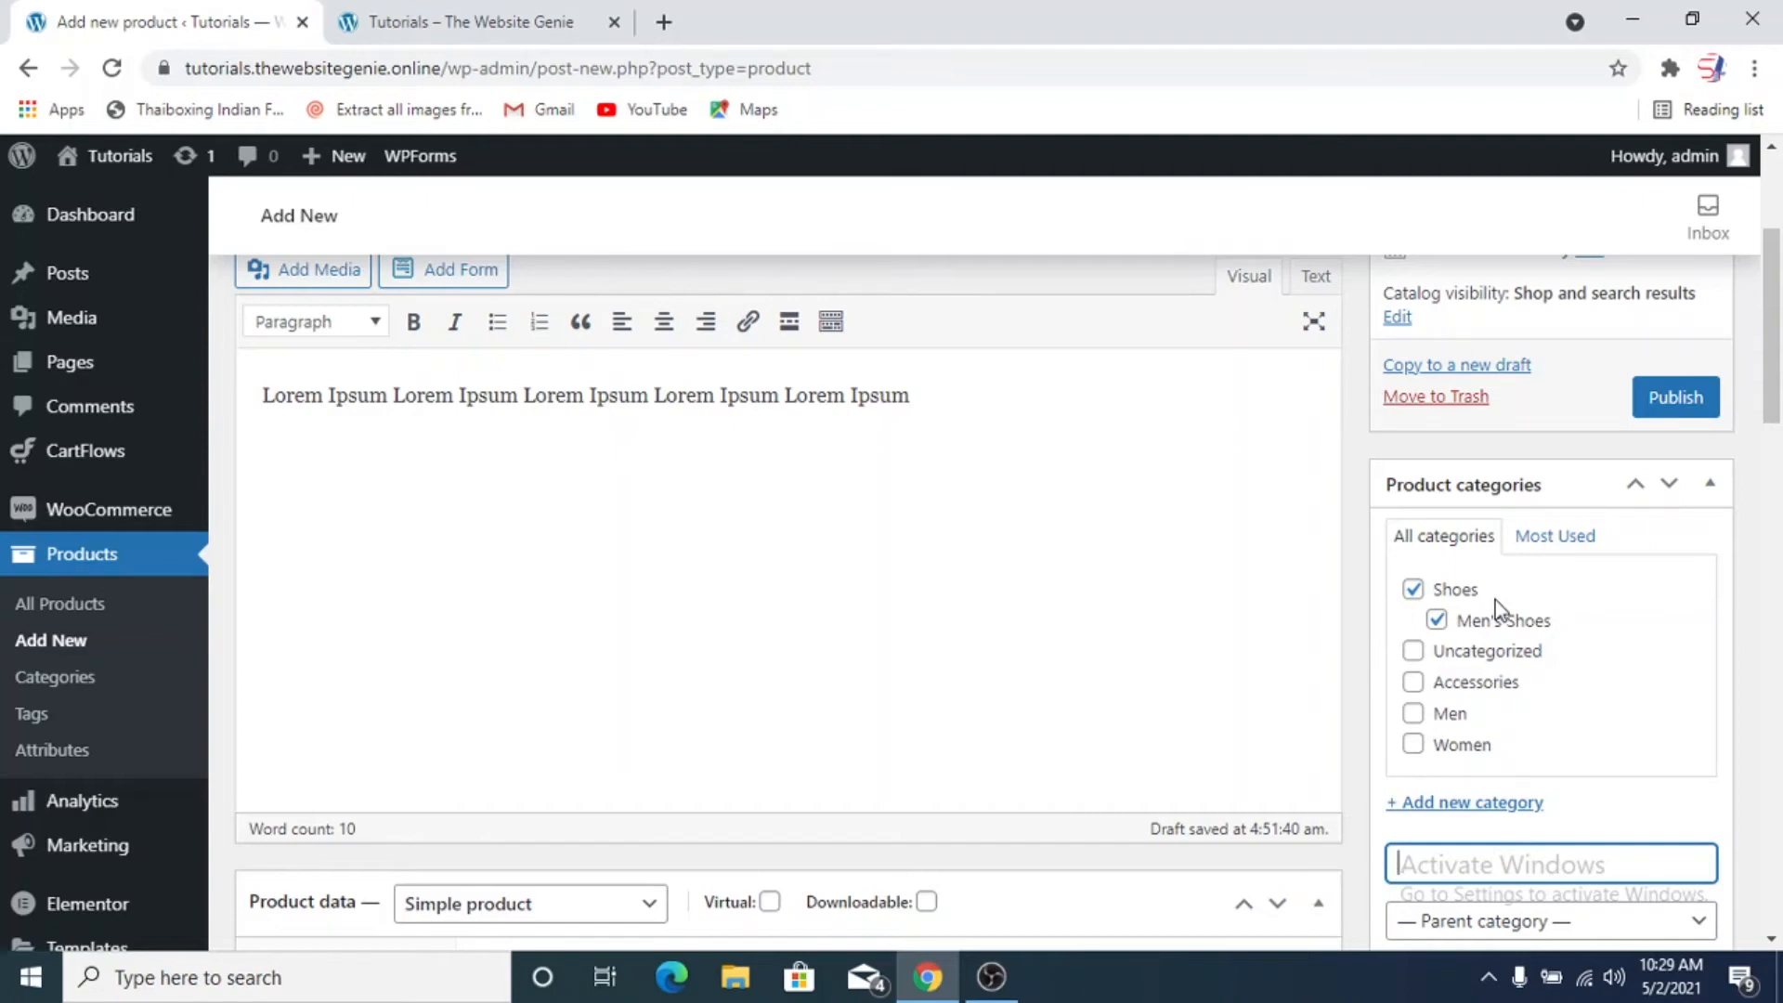
{"action": "left_click", "coordinate": [1413, 589]}
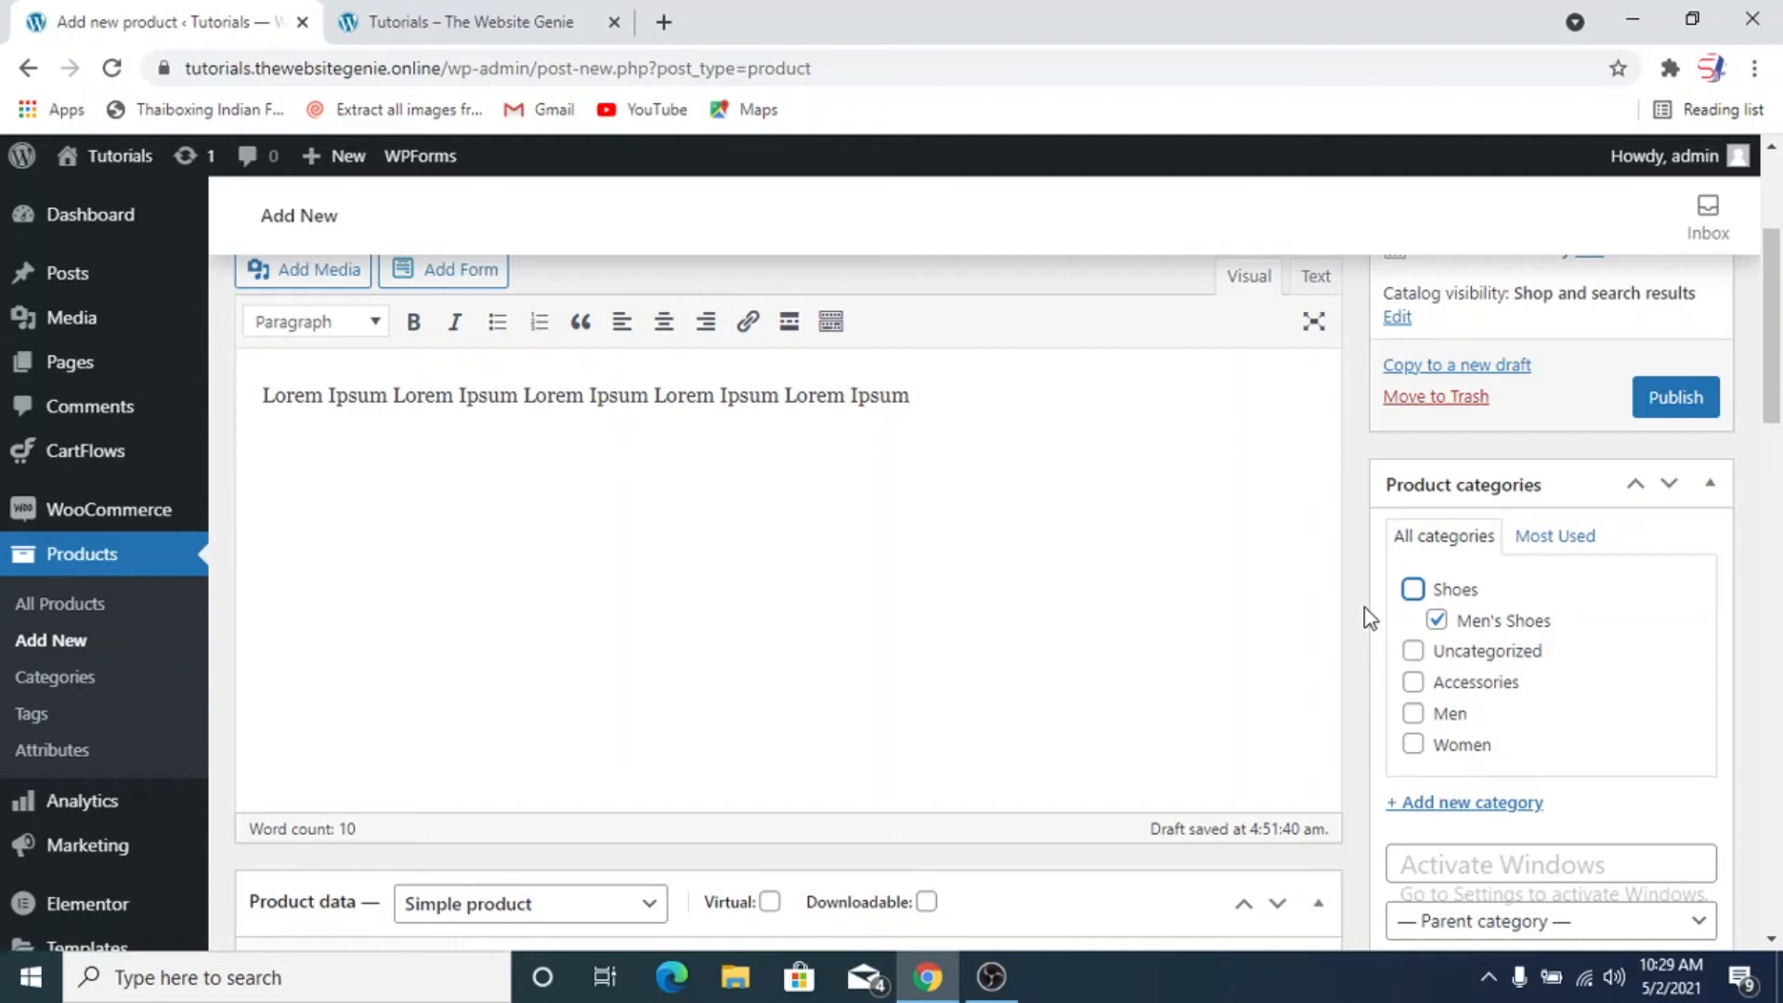
{"action": "left_click", "coordinate": [1412, 591]}
Add the product tags Shoes, Black Shoe, Sports Shoe and Jogging Shoes
{"action": "scroll", "coordinate": [1388, 655], "scroll_direction": "down", "scroll_amount": 7}
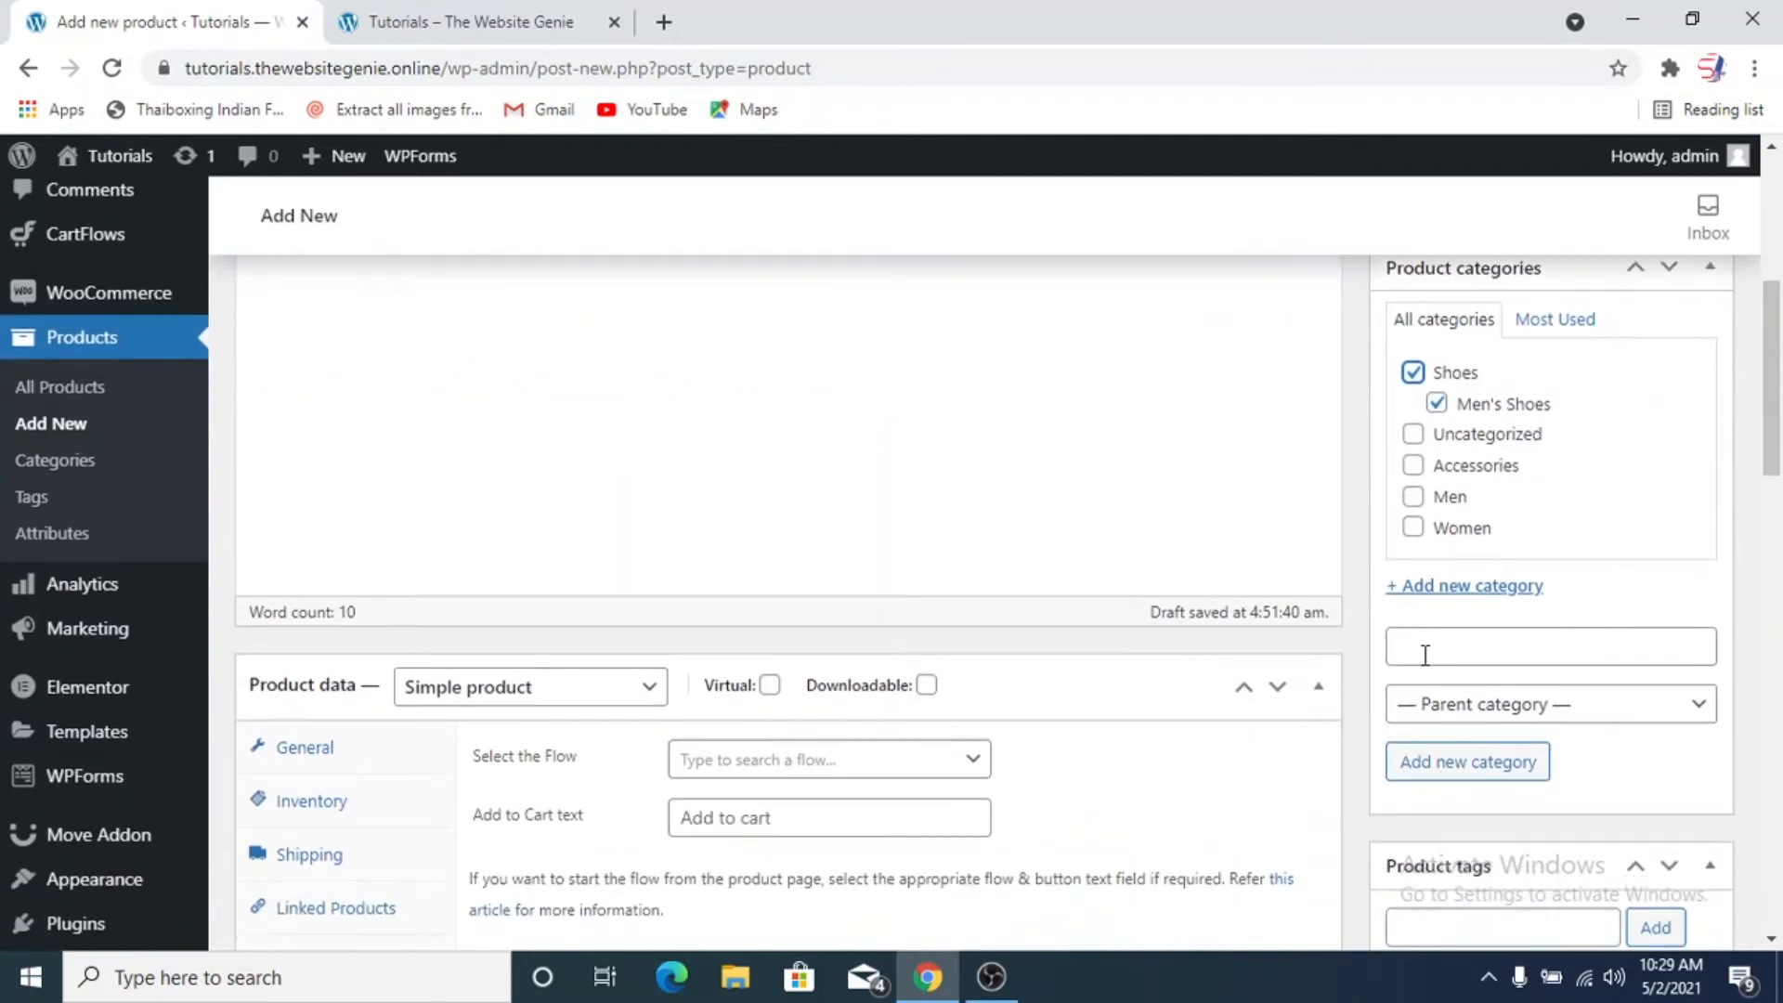
{"action": "left_click", "coordinate": [1445, 510]}
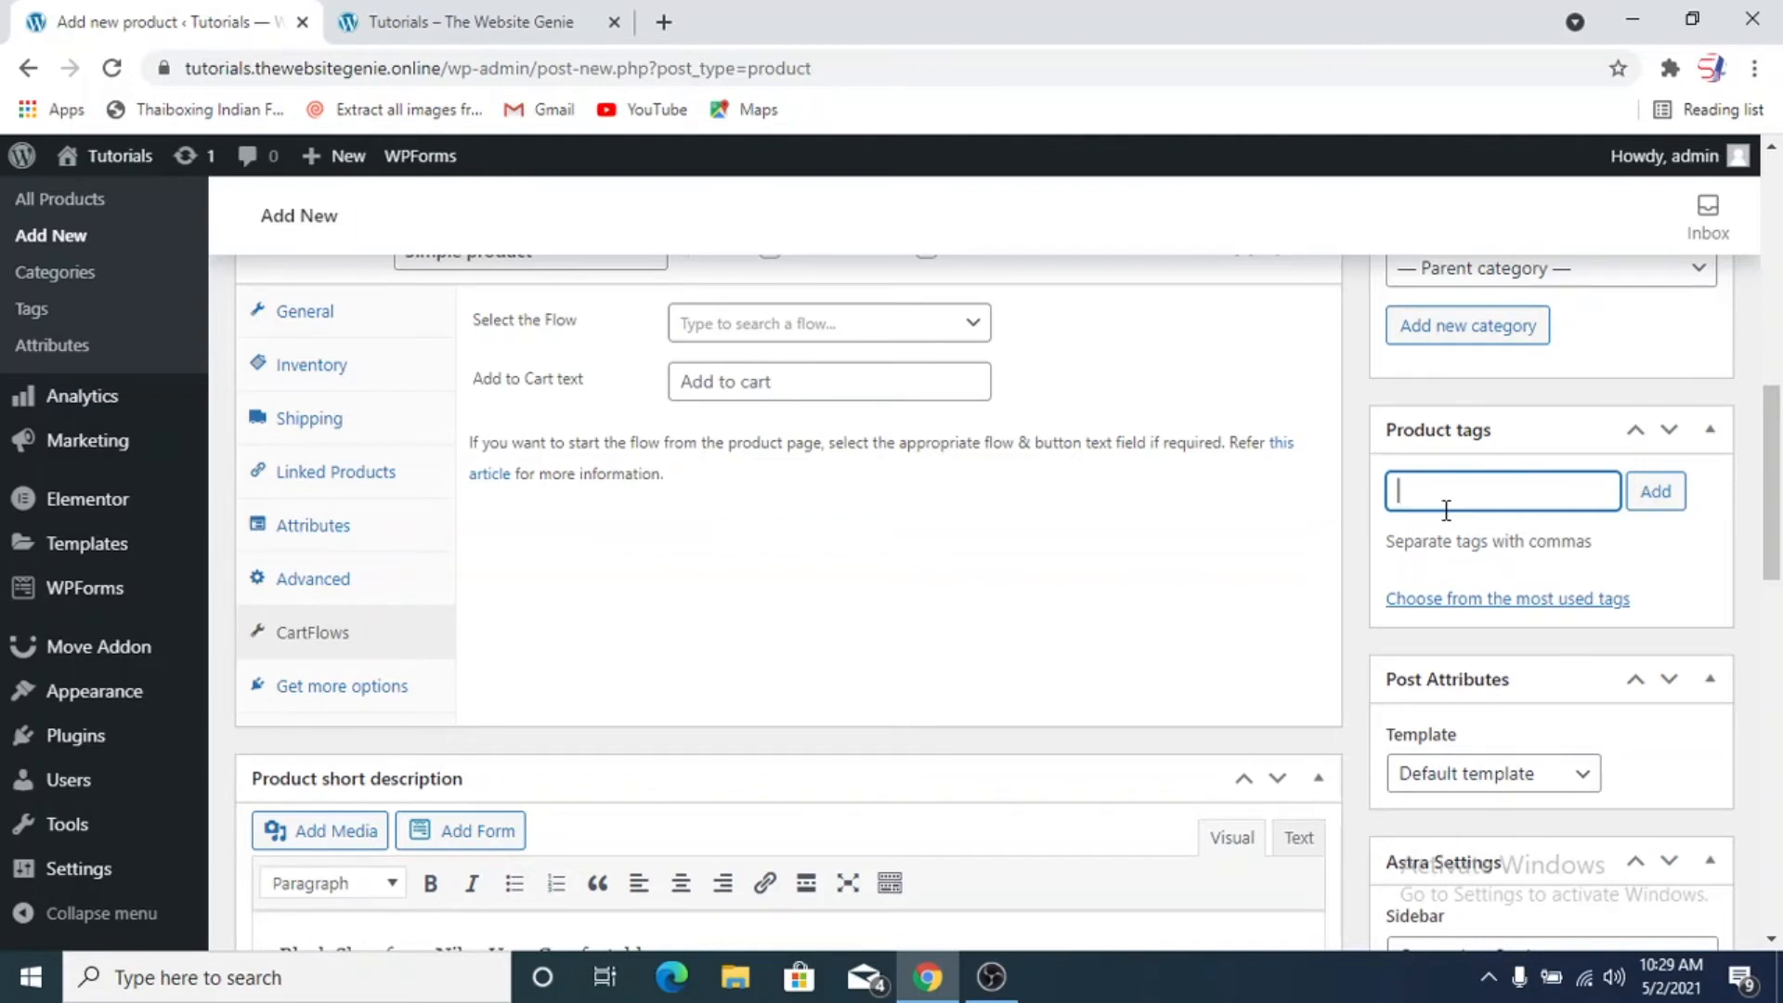
{"action": "type", "text": "Shoes, Black Shoe, "}
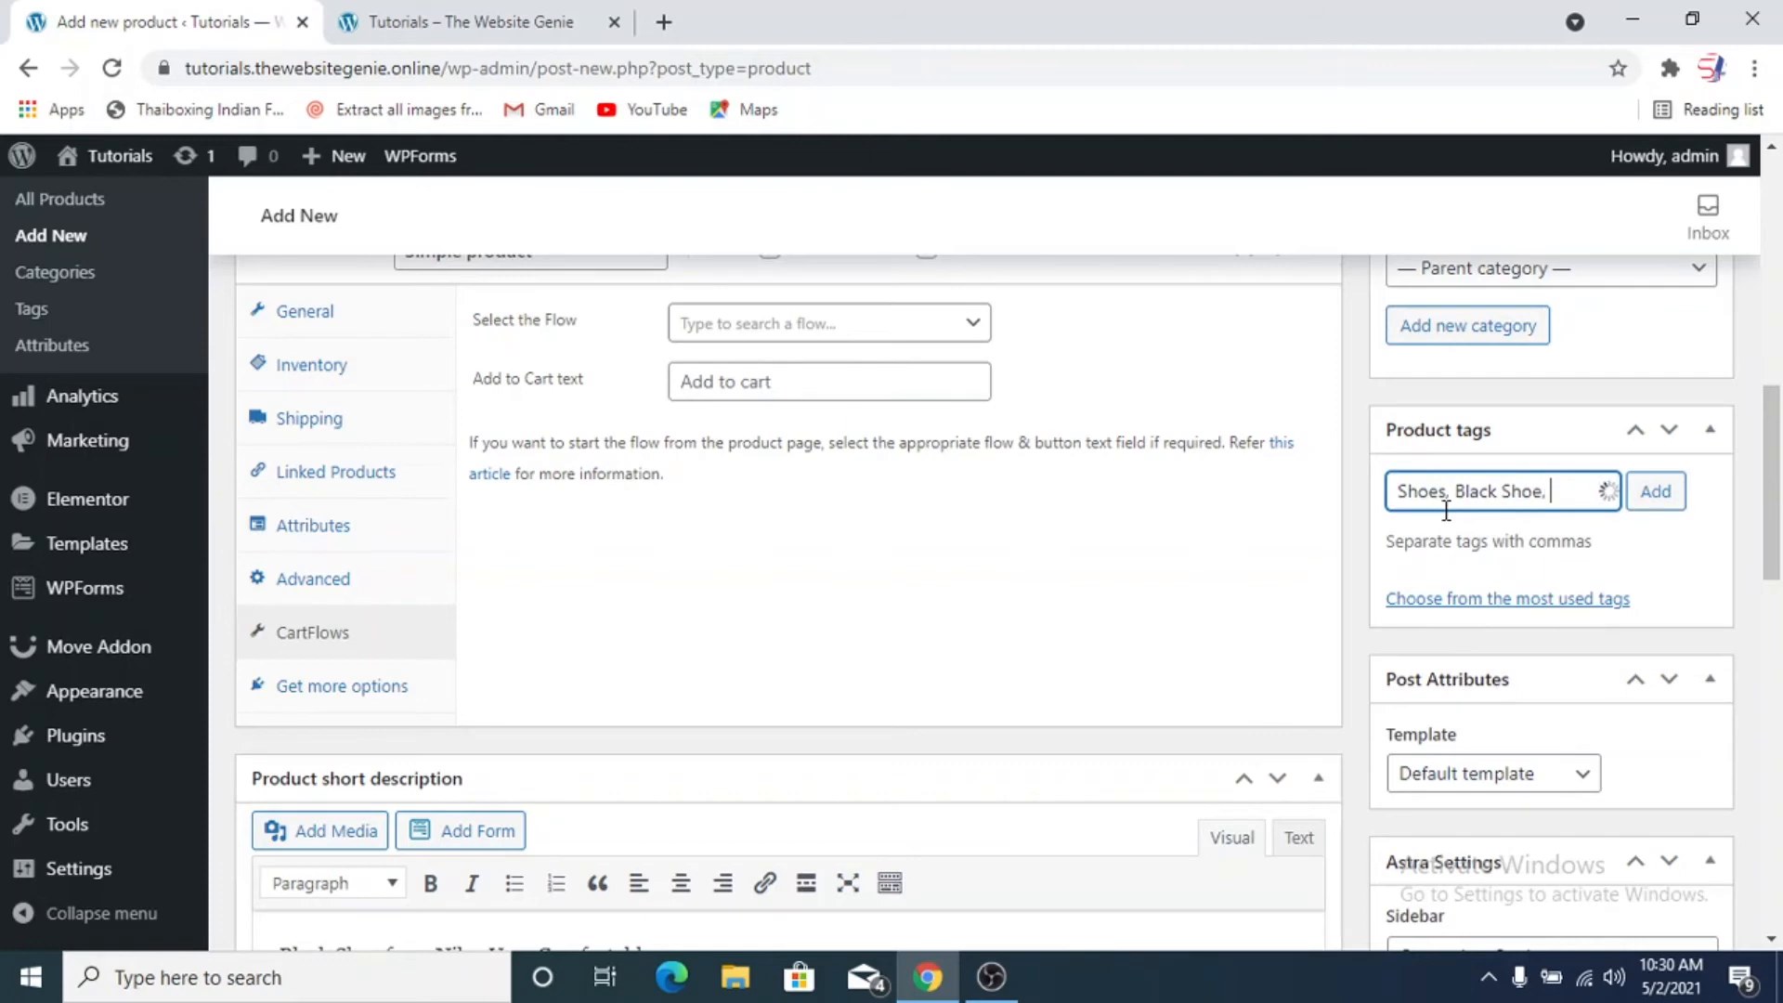
{"action": "type", "text": "Sports Shoe"}
{"action": "type", "text": "s Shoe,"}
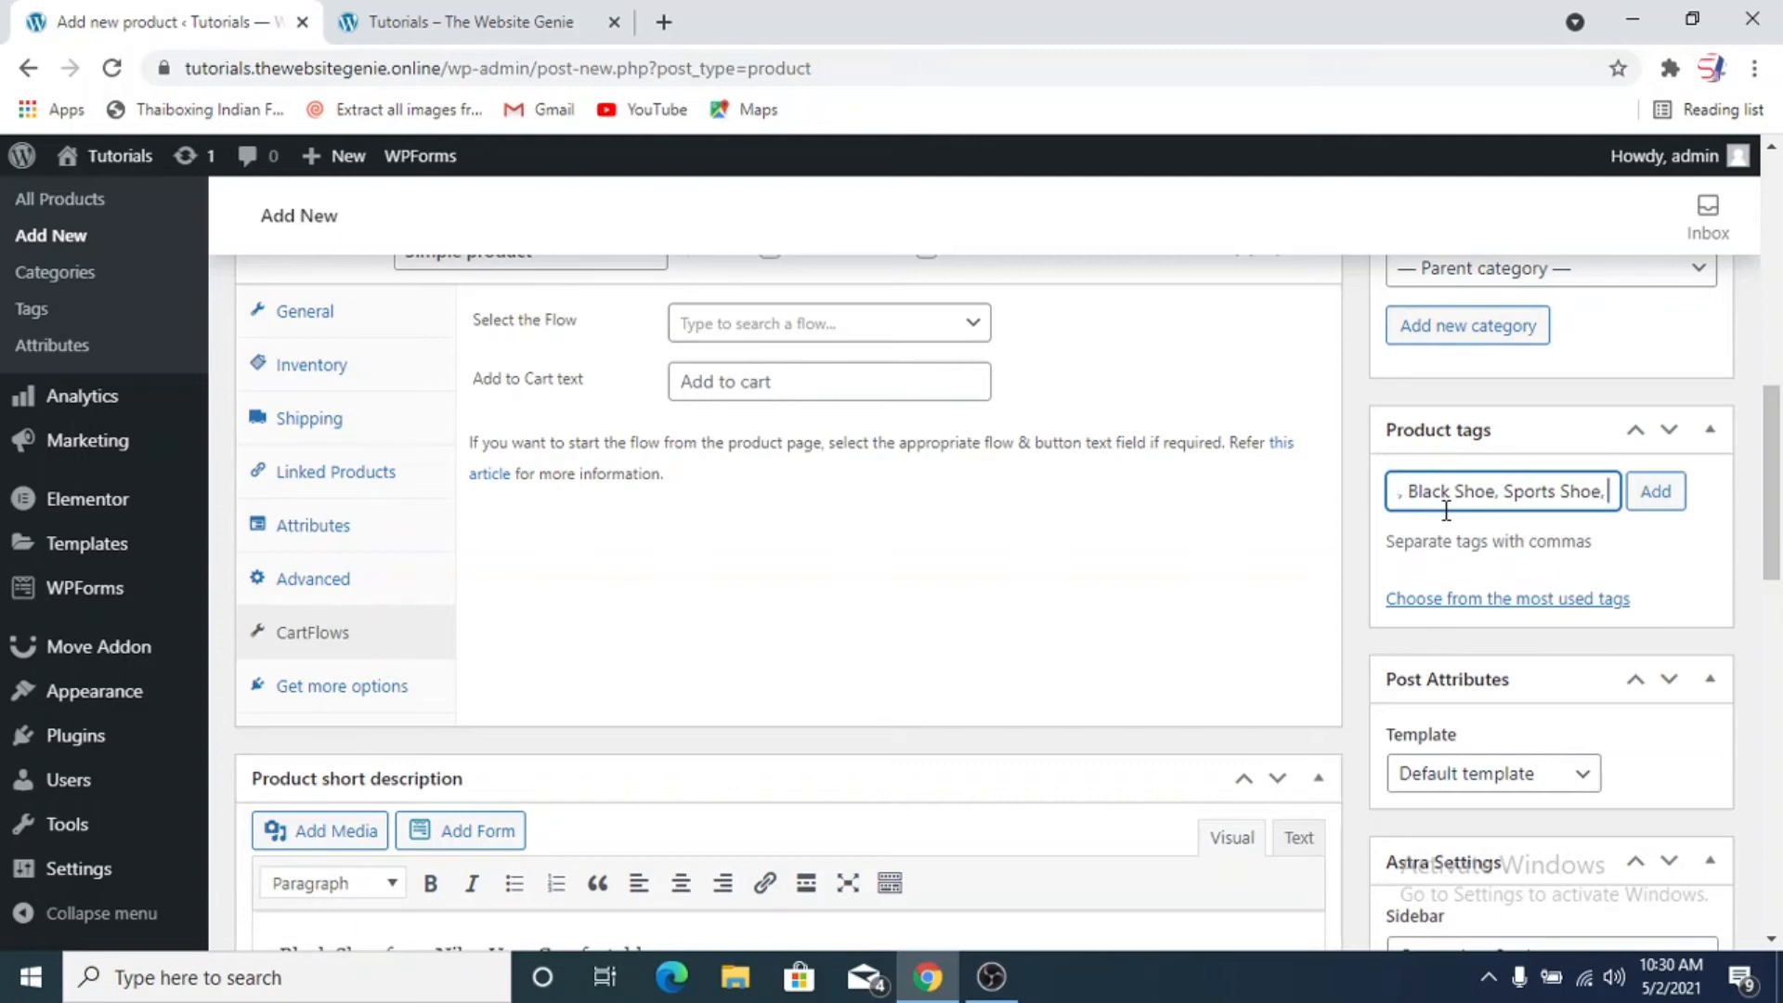
{"action": "type", "text": " Jo"}
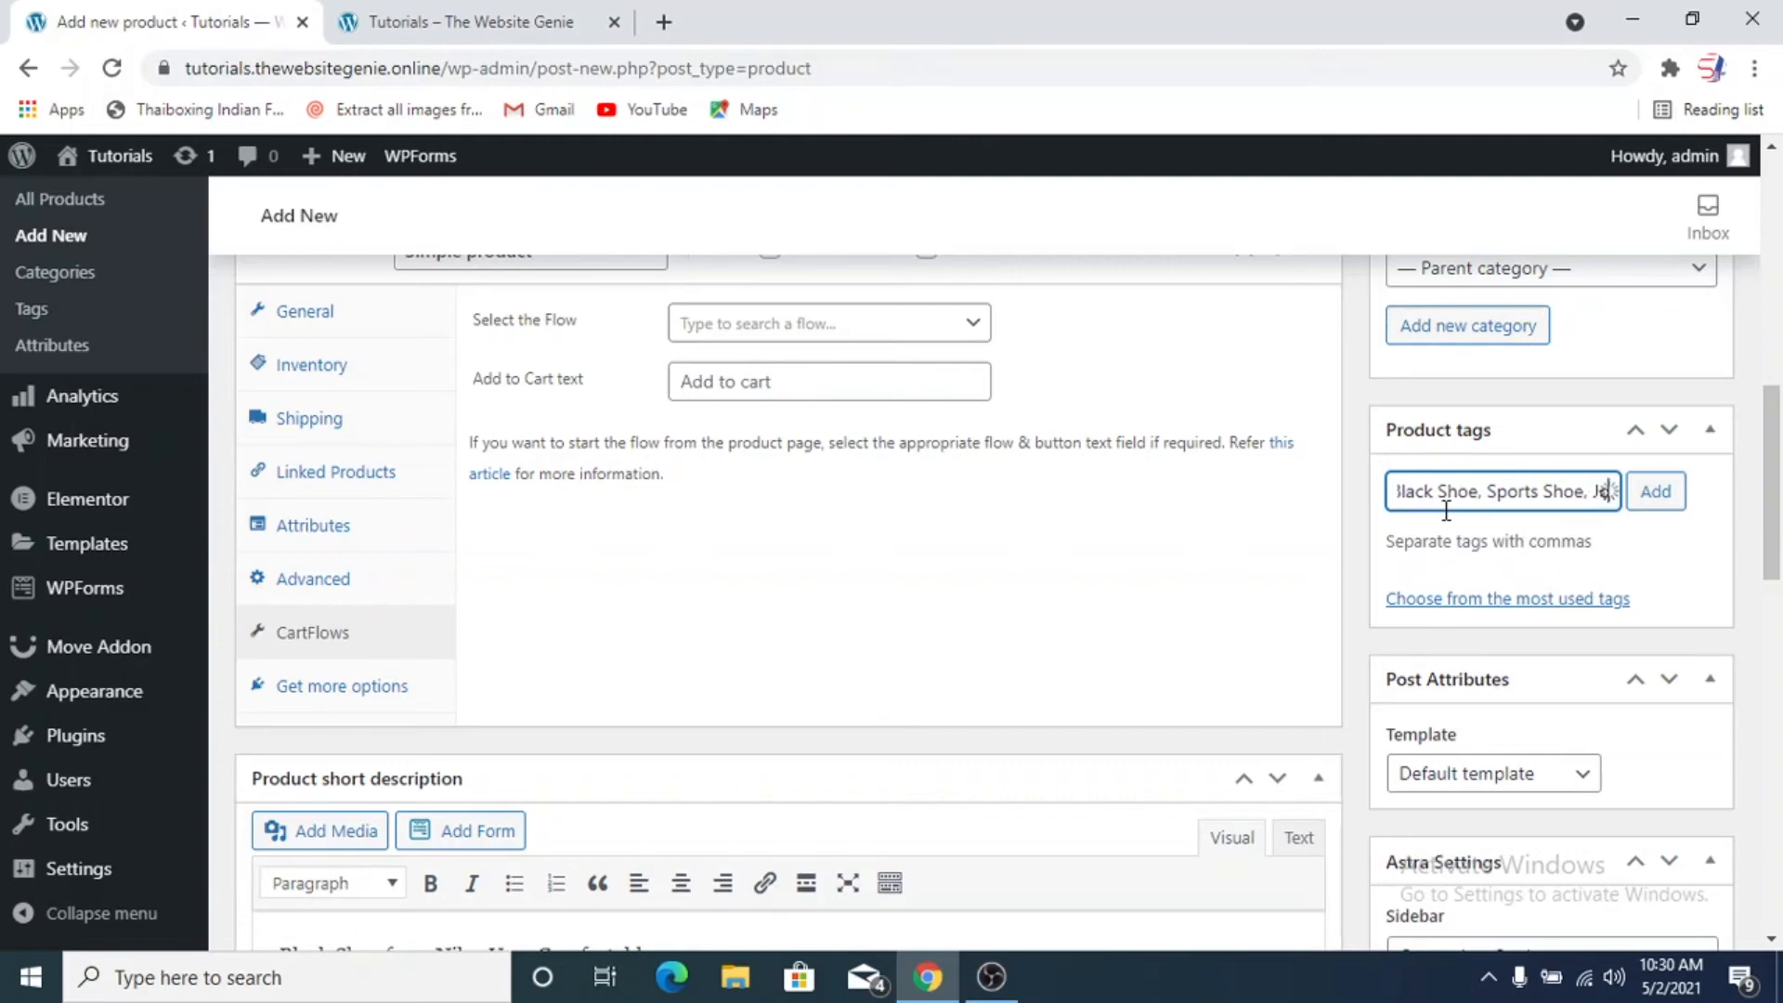
{"action": "type", "text": "gging Shoes"}
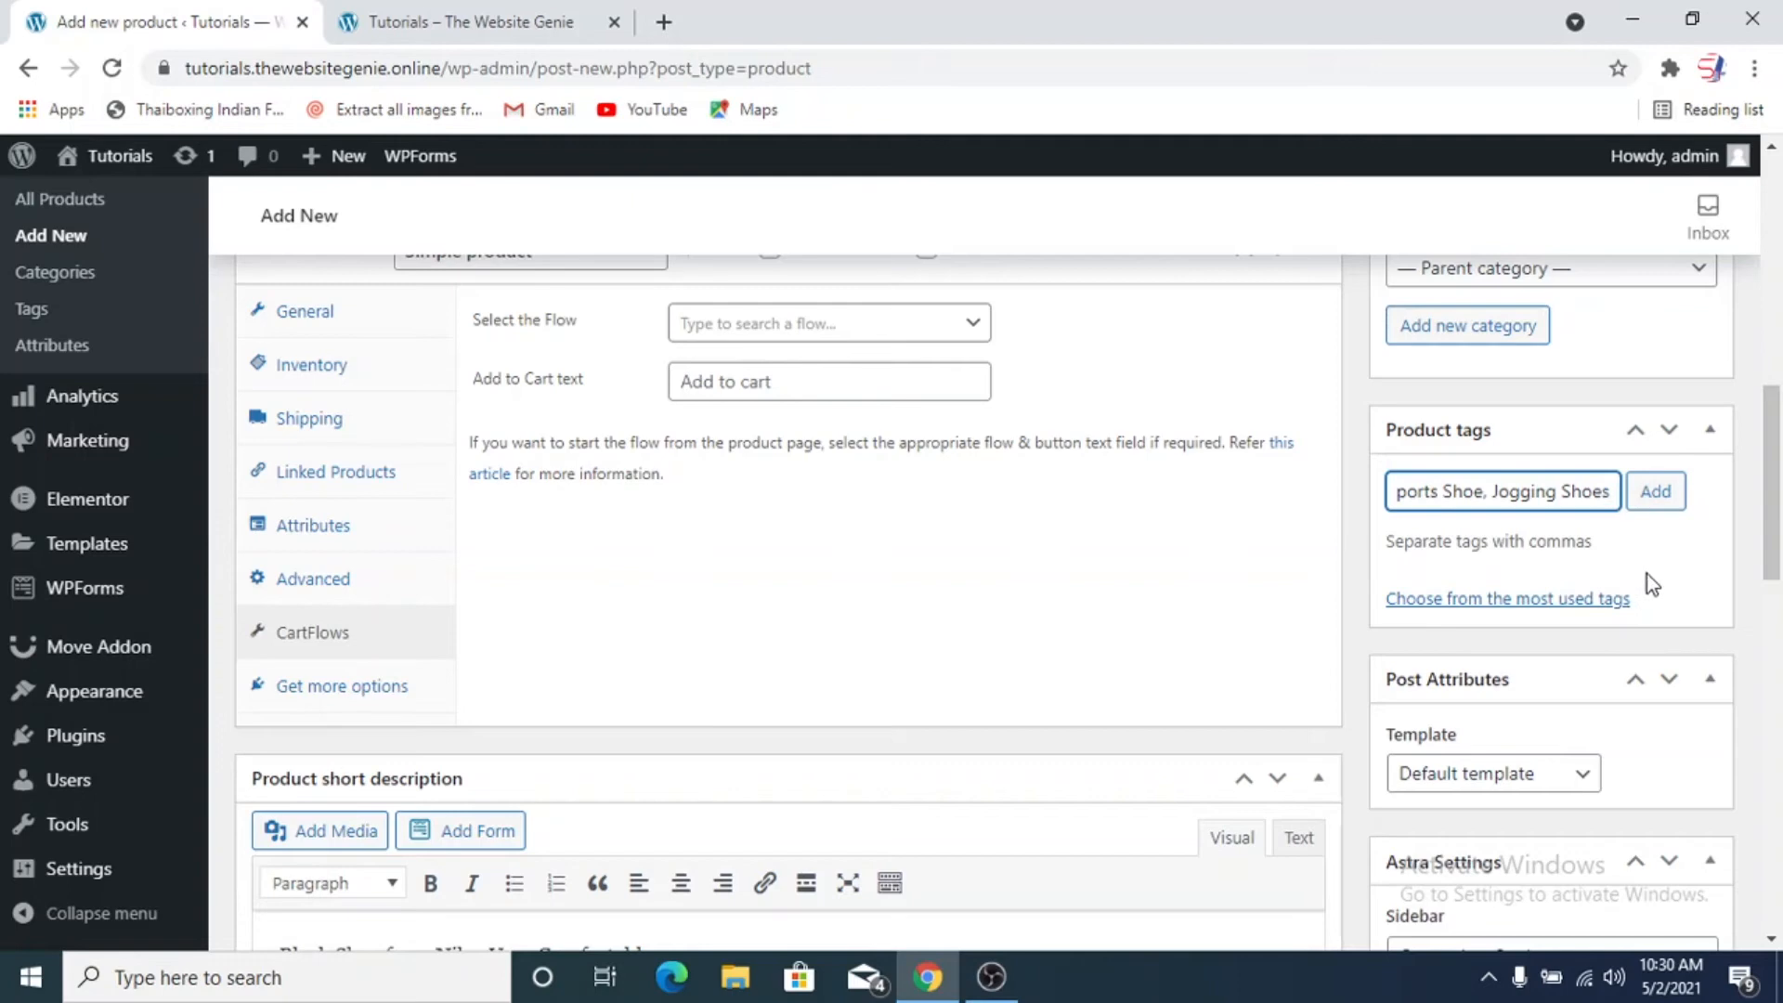
{"action": "left_click", "coordinate": [1659, 492]}
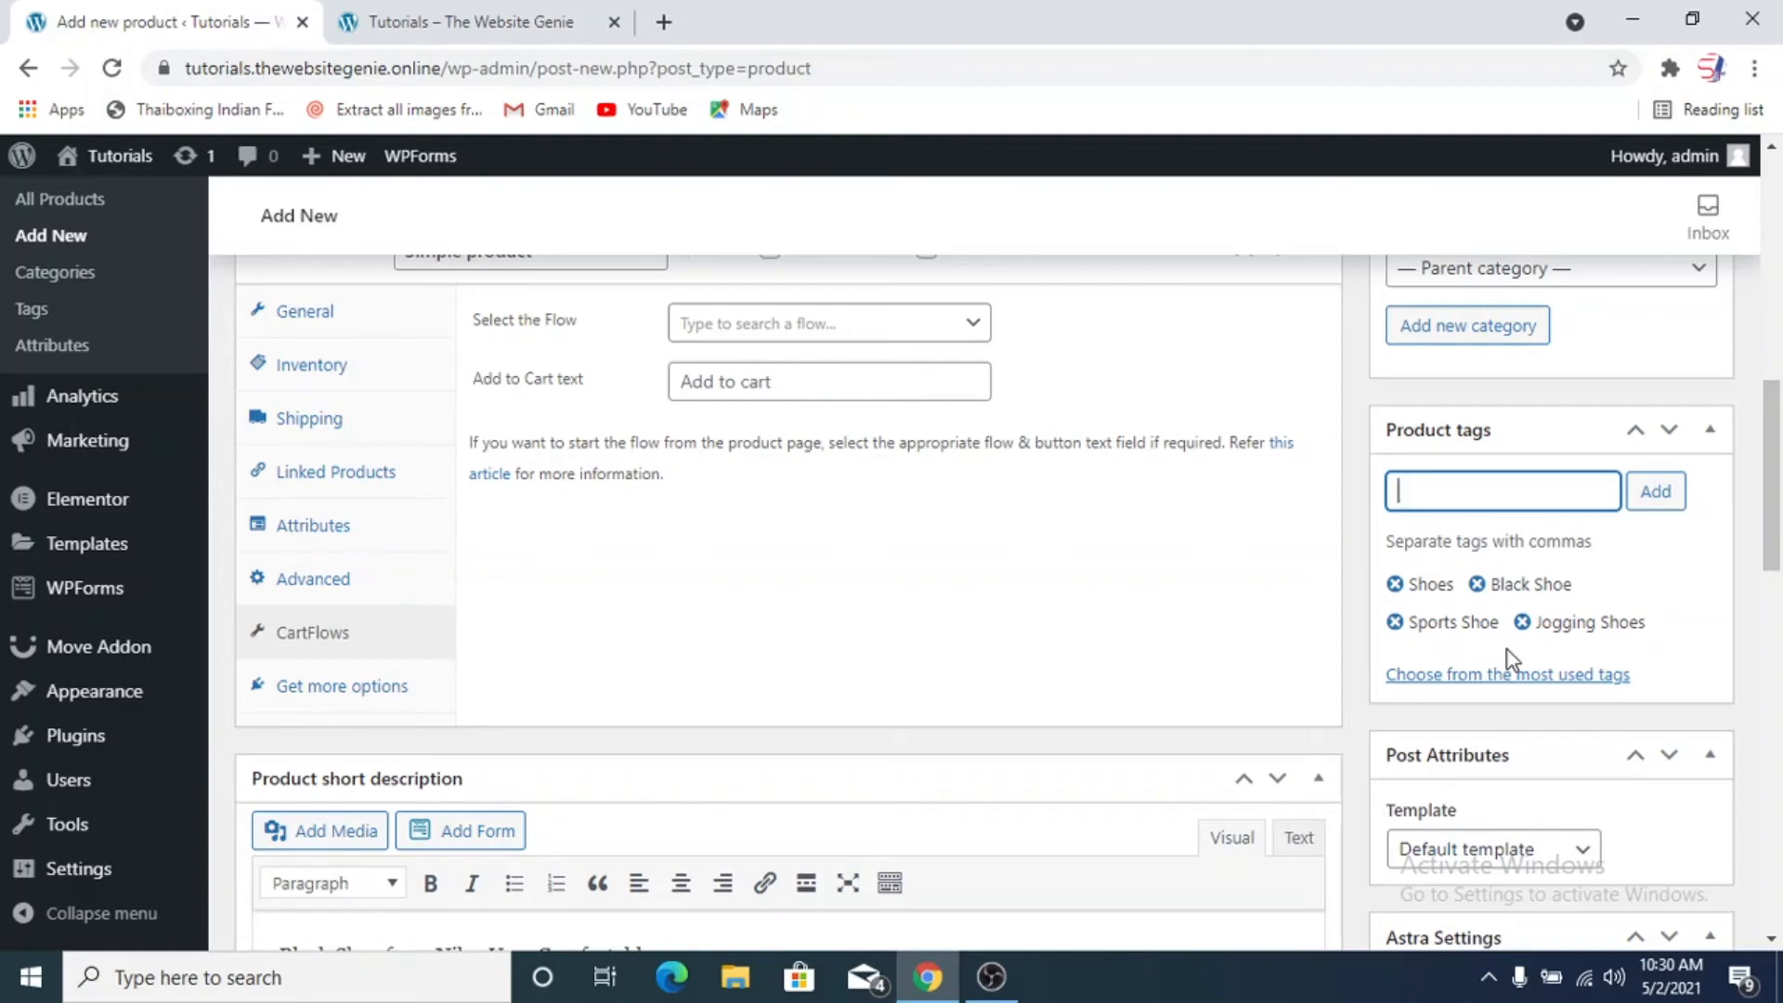
{"action": "scroll", "coordinate": [1394, 654], "scroll_direction": "down", "scroll_amount": 10}
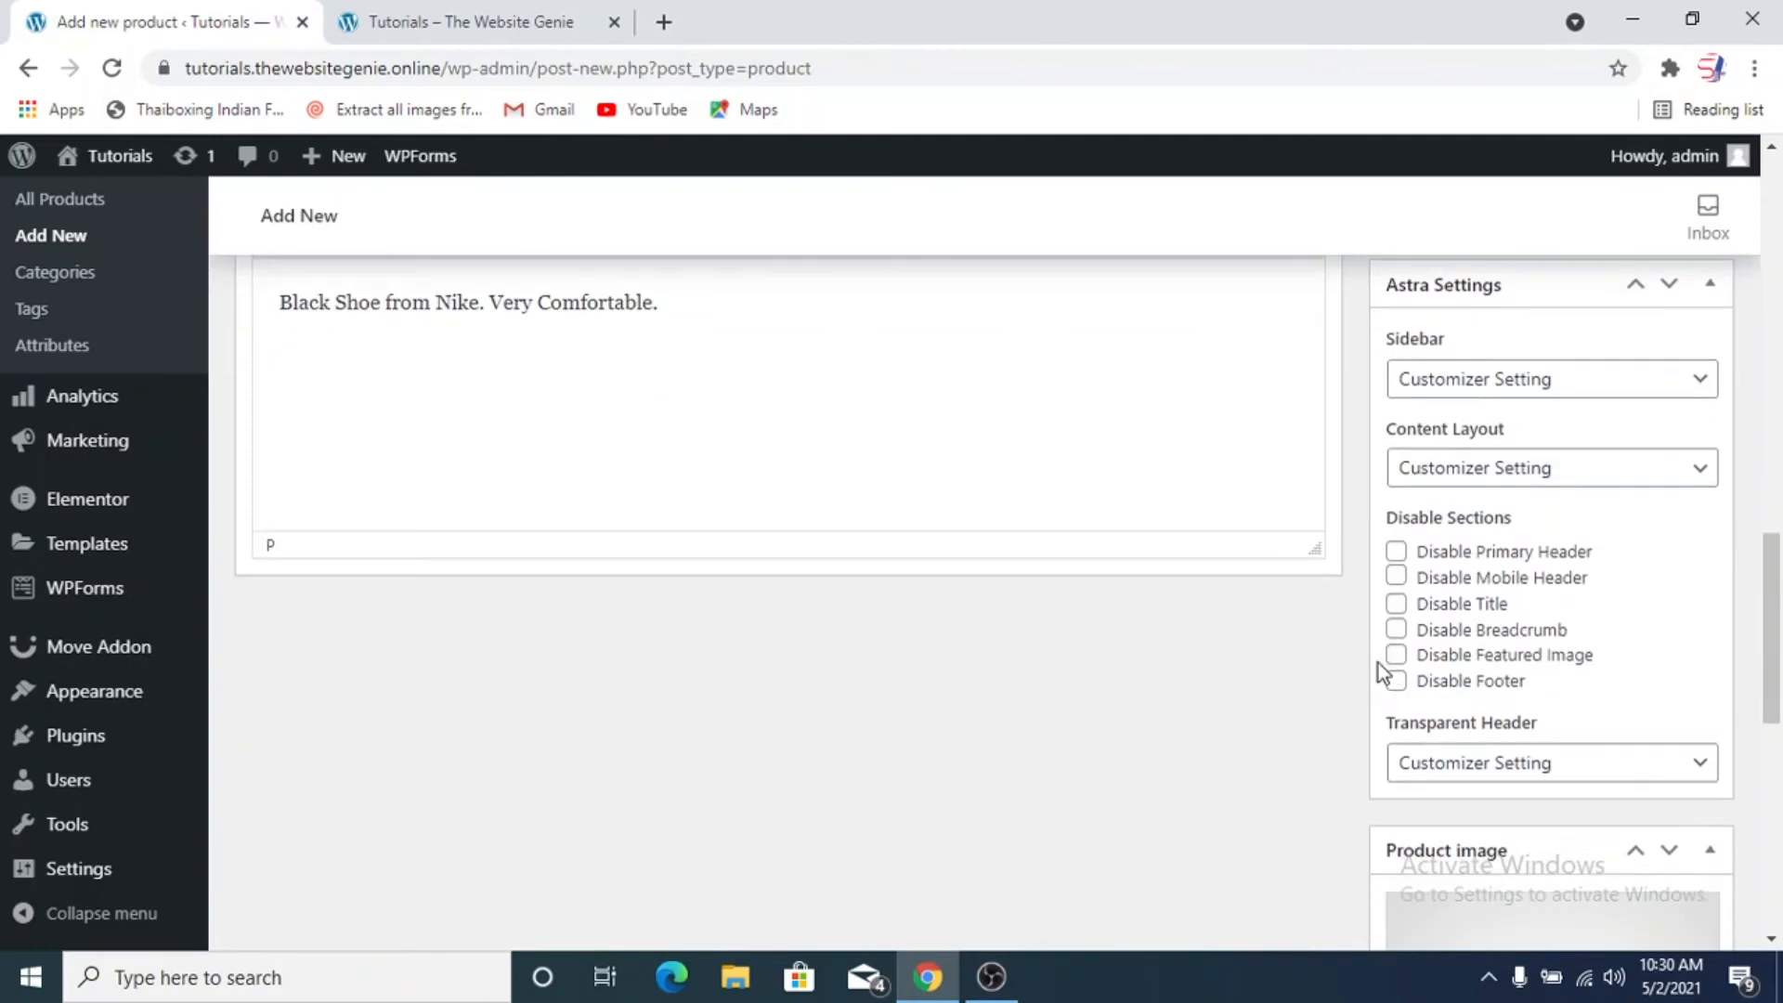
{"action": "scroll", "coordinate": [1378, 663], "scroll_direction": "down", "scroll_amount": 5}
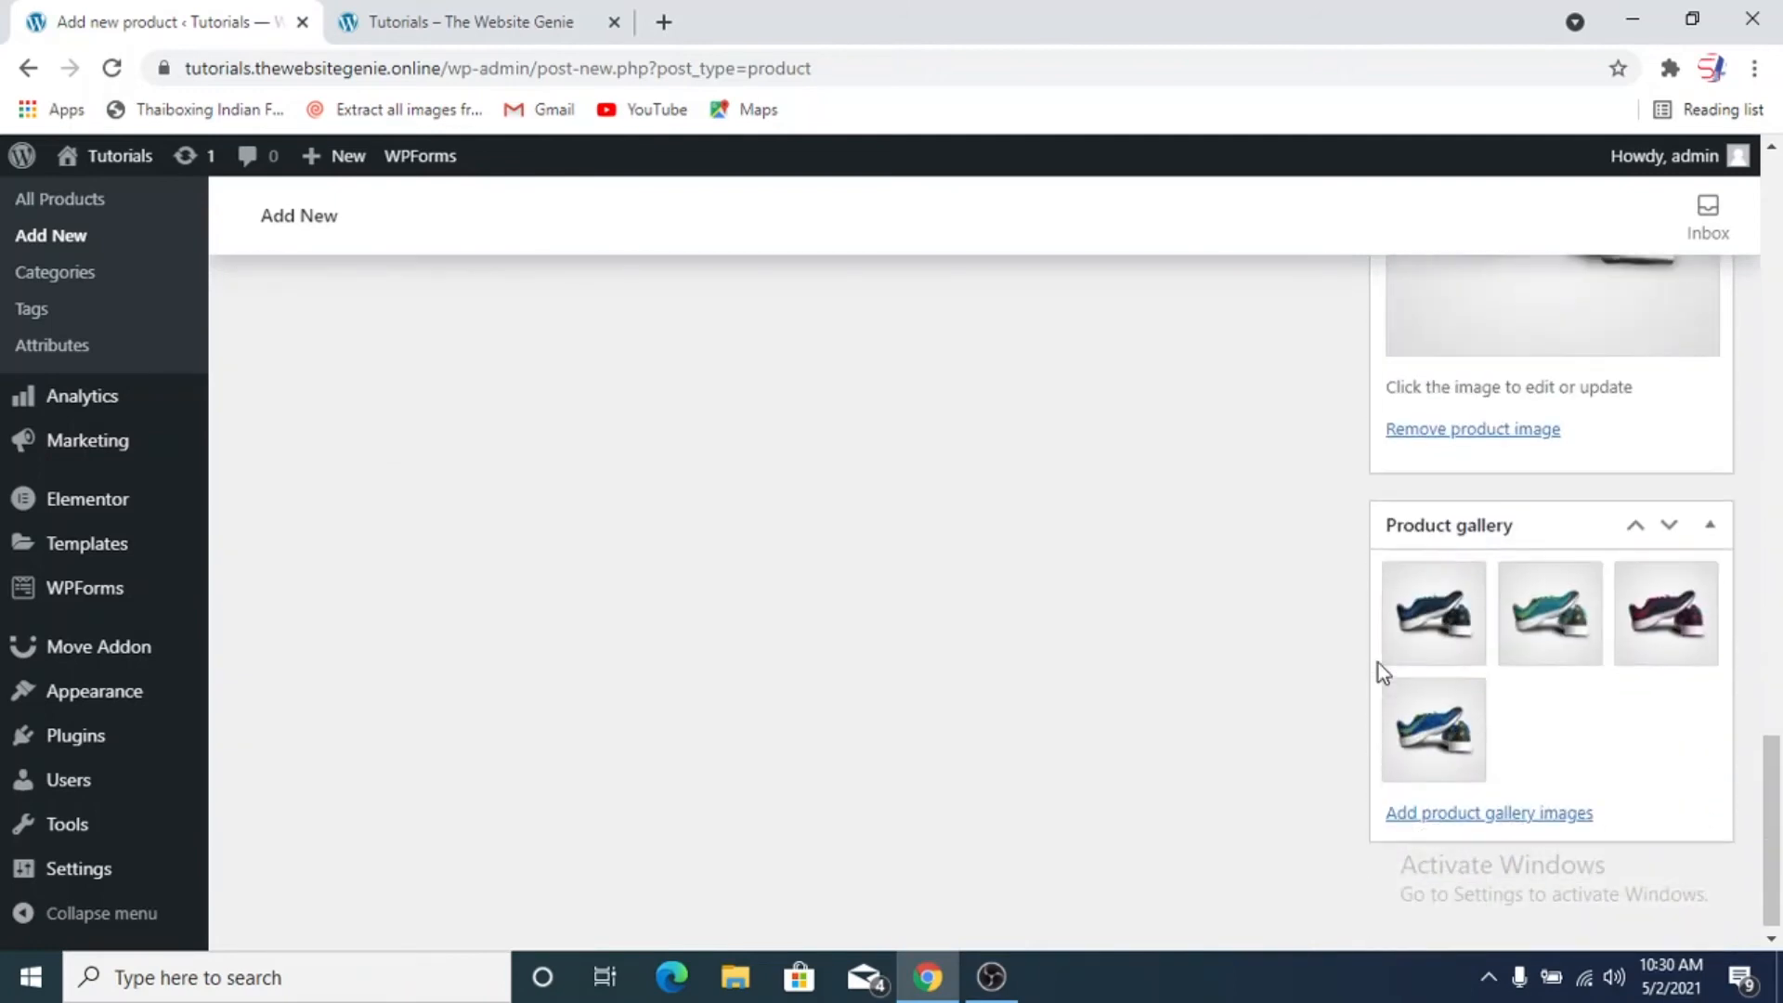
Publish the Black Shoe product
{"action": "scroll", "coordinate": [1377, 662], "scroll_direction": "up", "scroll_amount": 15}
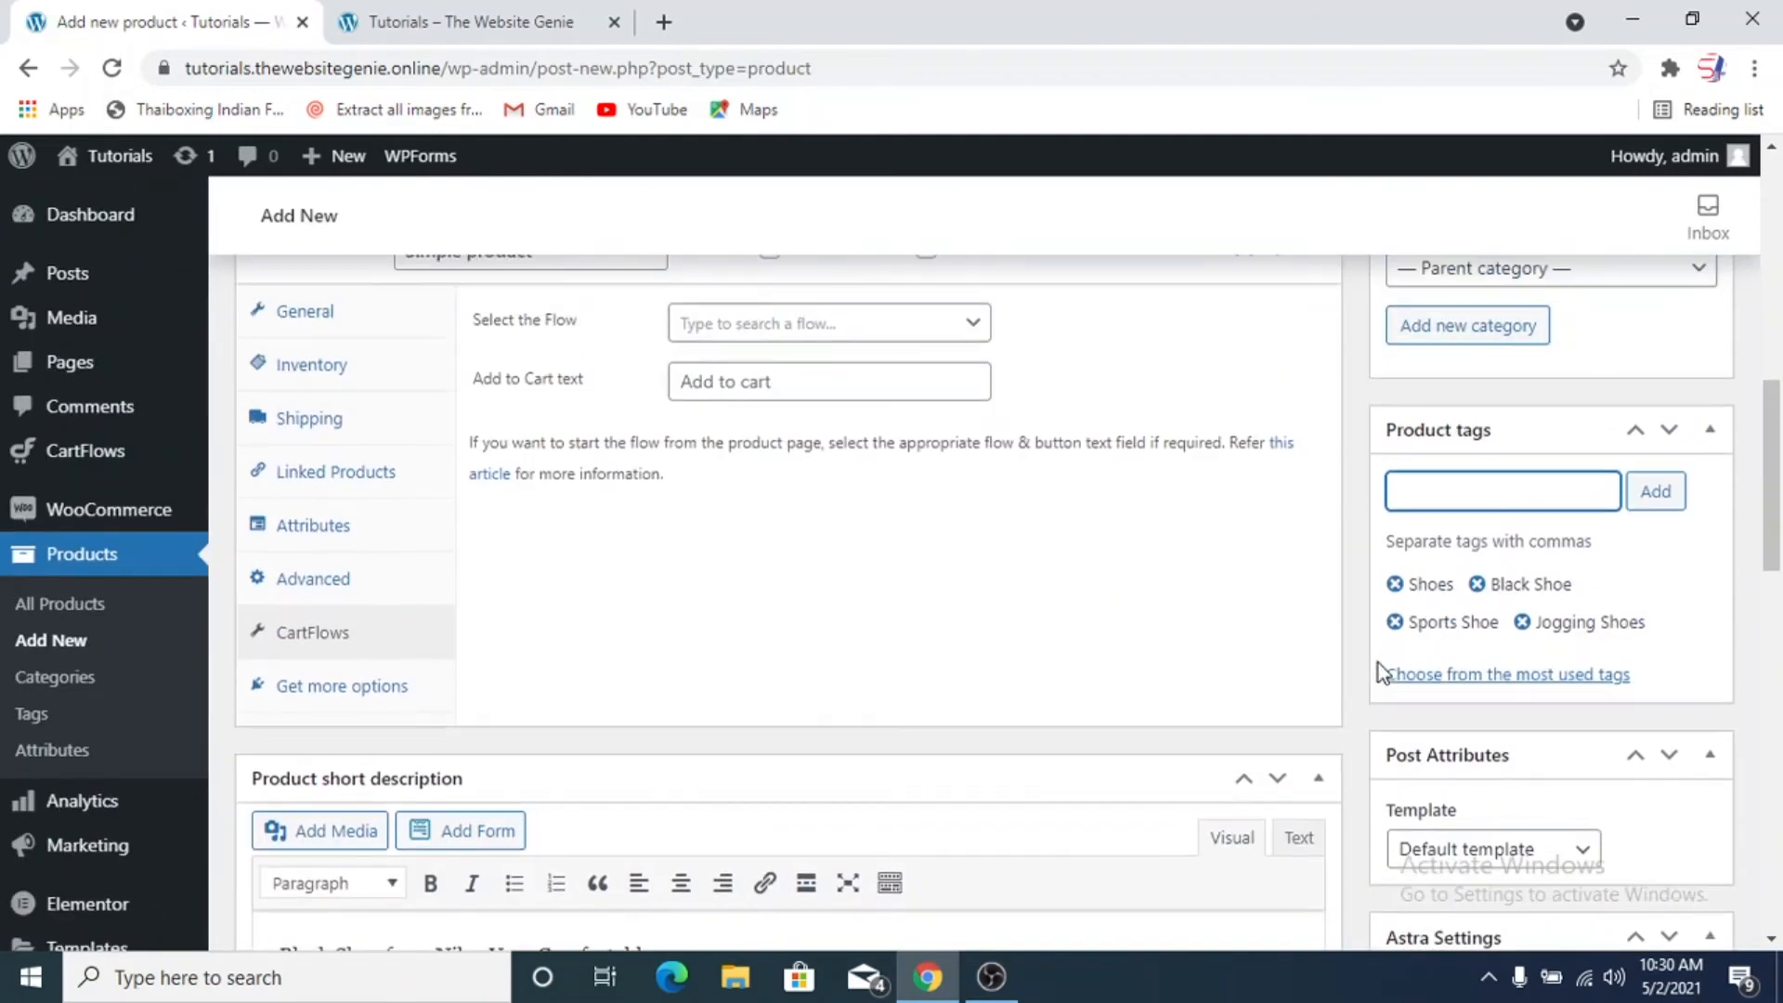
{"action": "scroll", "coordinate": [1377, 663], "scroll_direction": "up", "scroll_amount": 5}
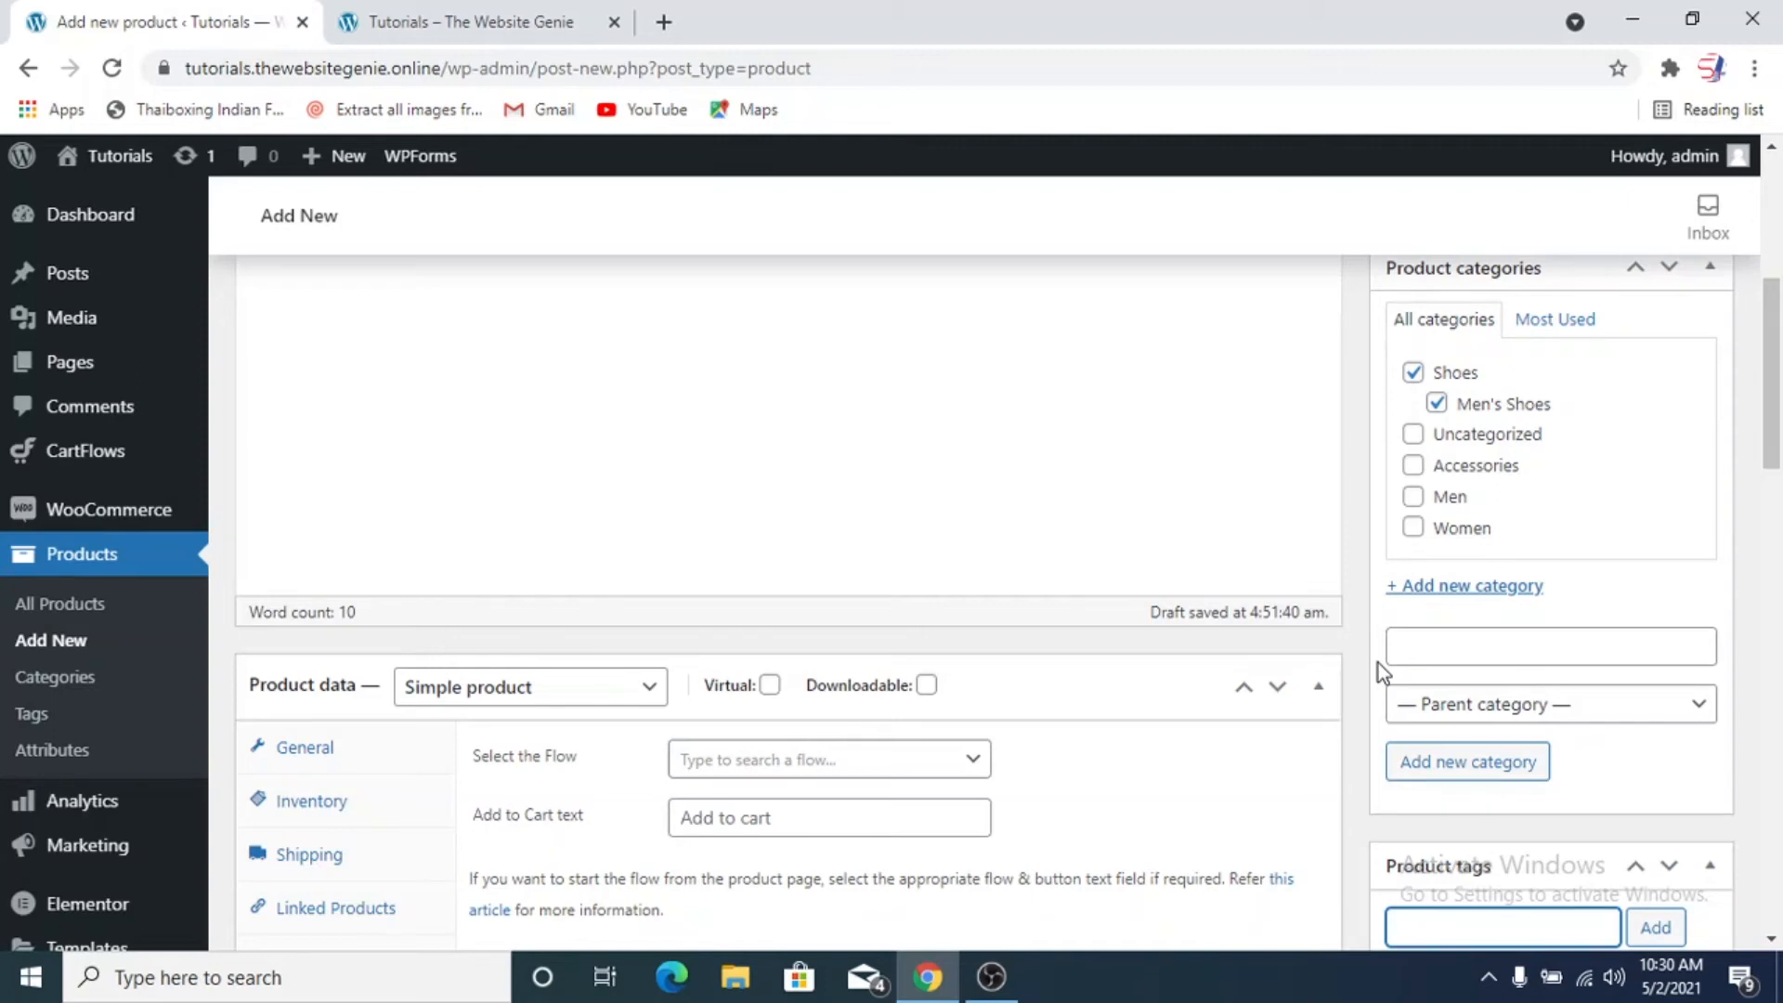
{"action": "scroll", "coordinate": [1378, 663], "scroll_direction": "up", "scroll_amount": 6}
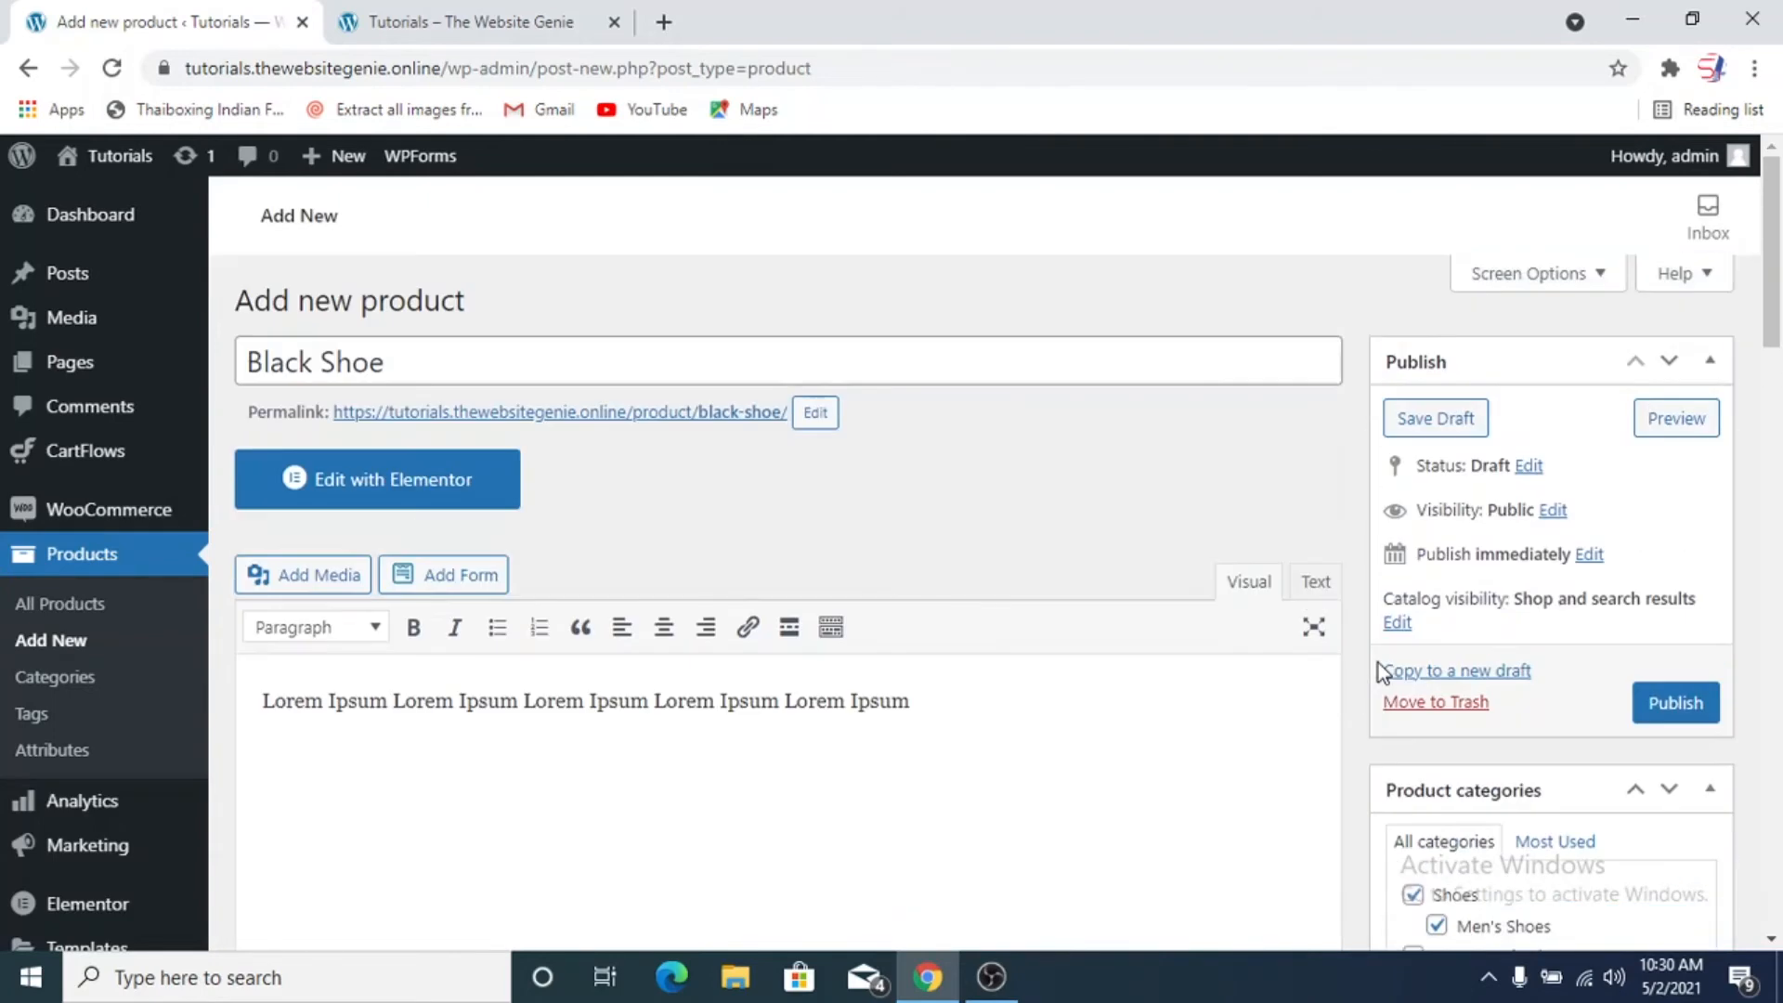
{"action": "left_click", "coordinate": [1671, 706]}
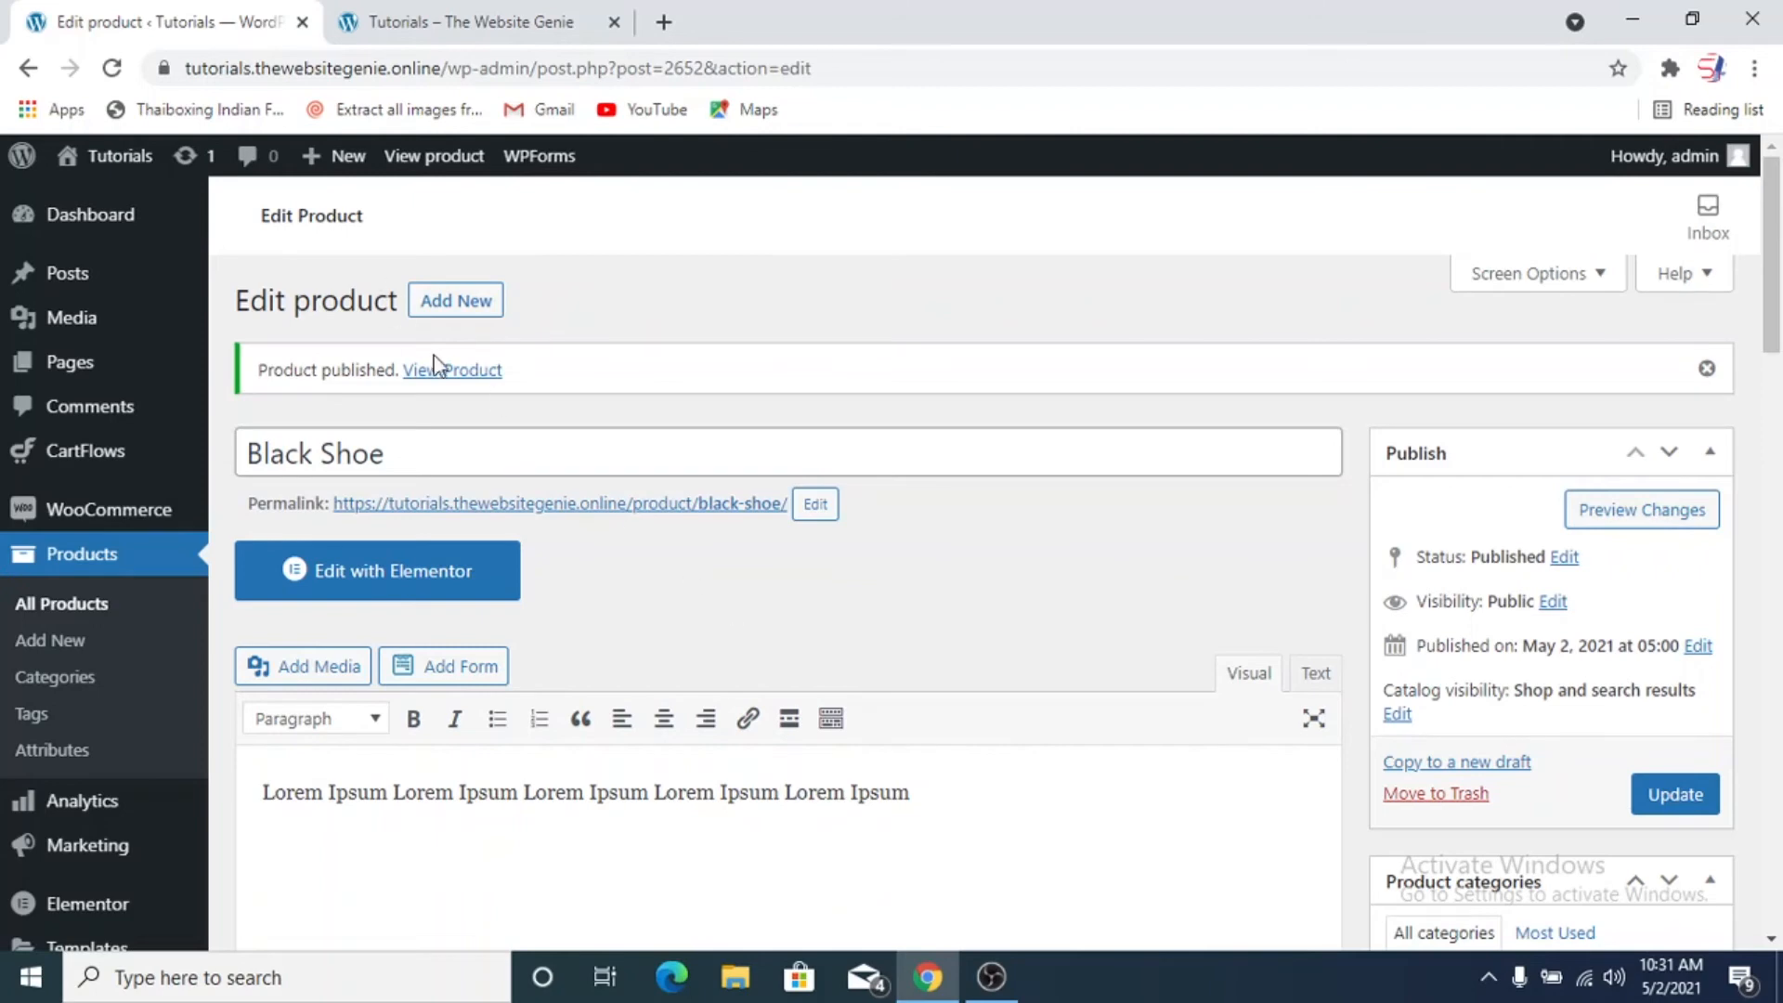
Open the published product's page in a new tab and examine its price, stock, description, categories, tags and suggested products
{"action": "right_click", "coordinate": [485, 373]}
{"action": "left_click", "coordinate": [524, 388]}
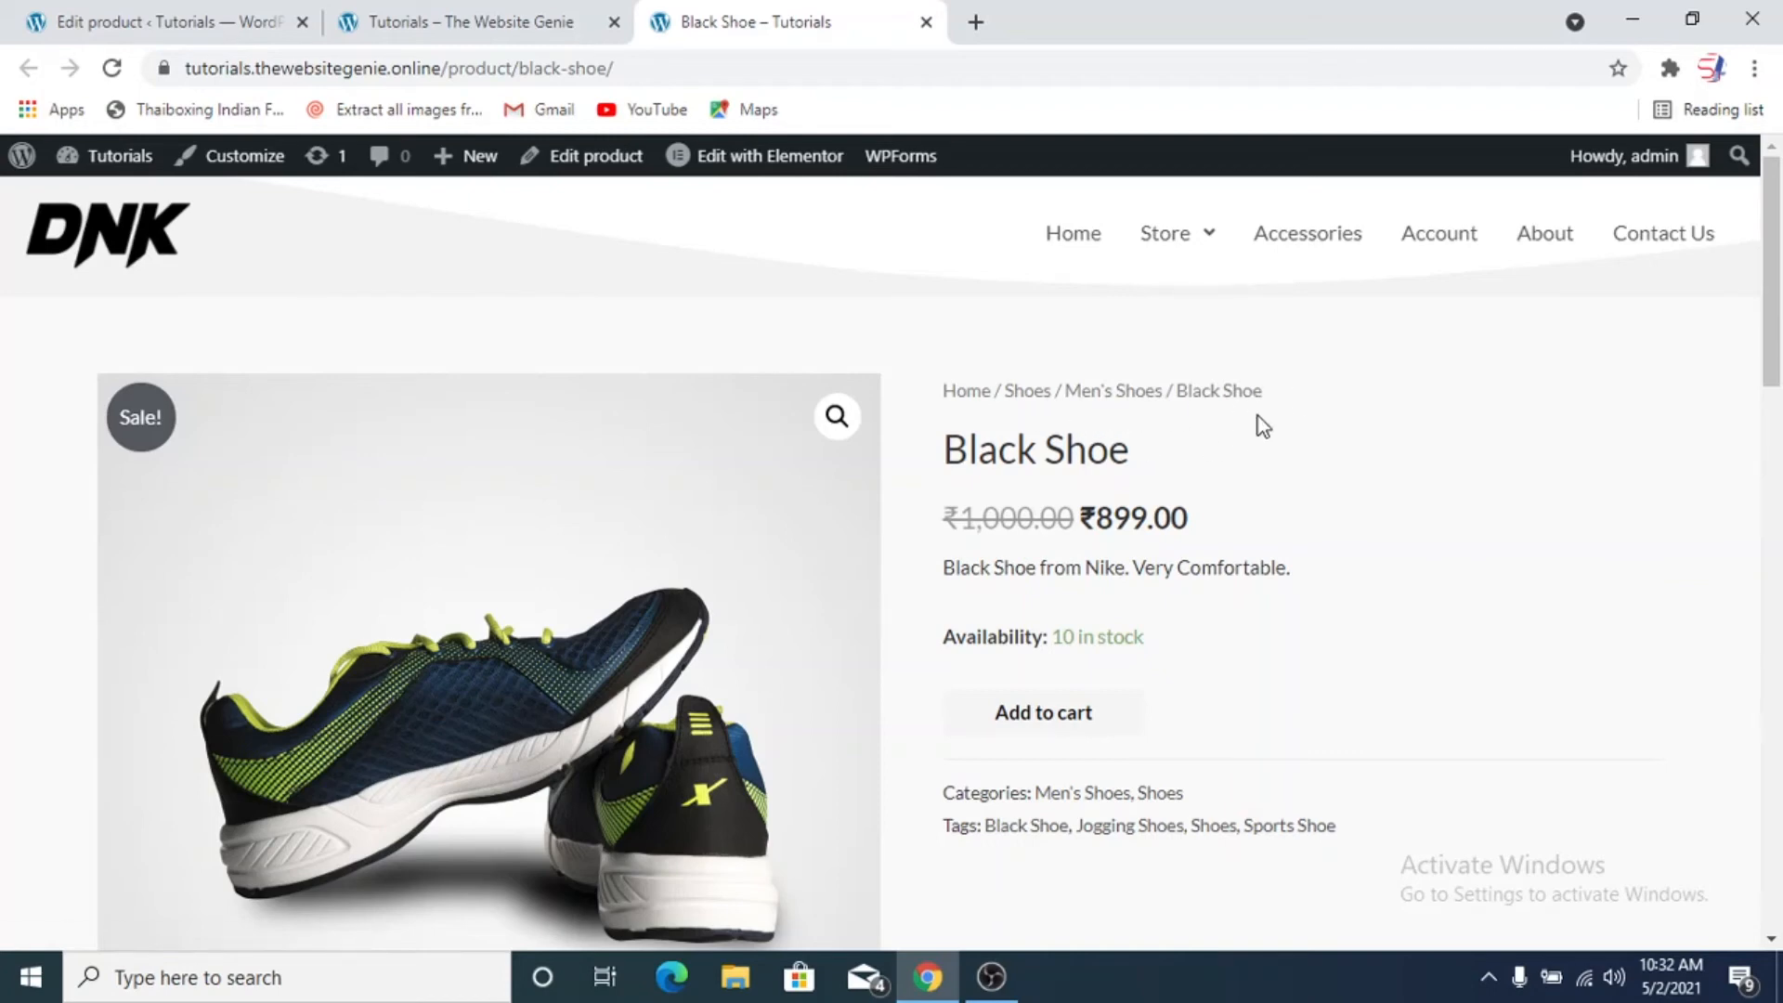
{"action": "scroll", "coordinate": [1259, 416], "scroll_direction": "down", "scroll_amount": 2}
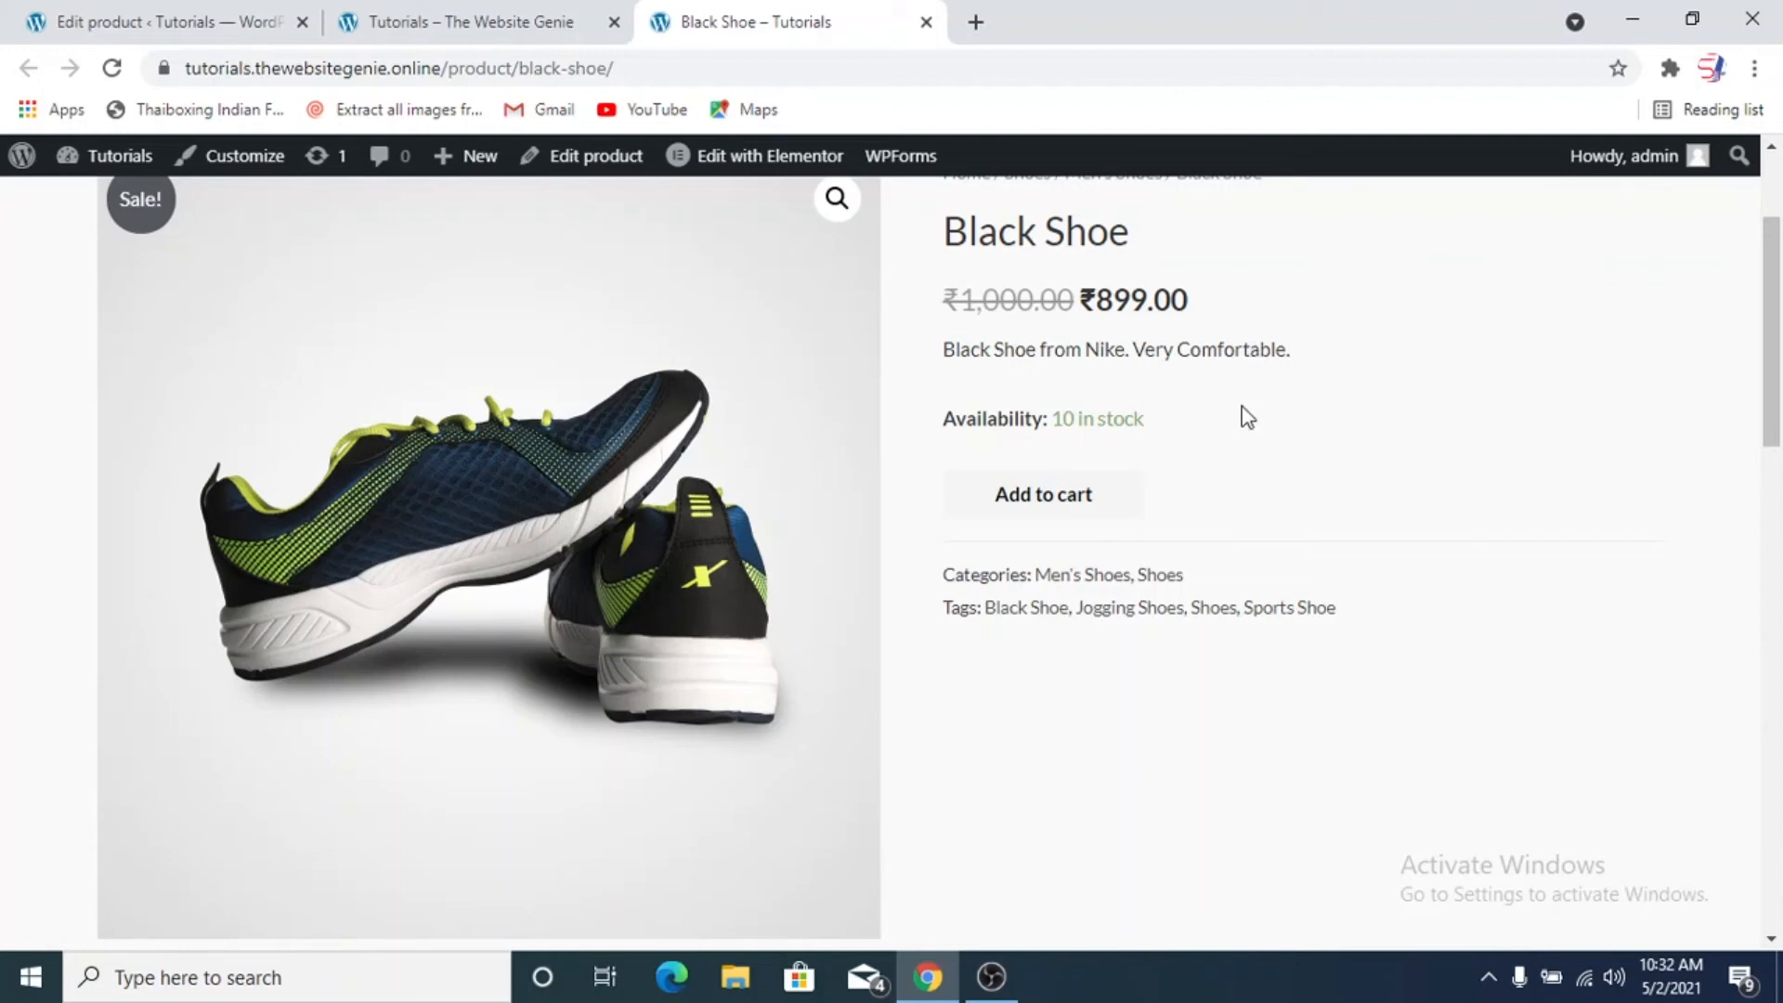
{"action": "scroll", "coordinate": [1237, 446], "scroll_direction": "down", "scroll_amount": 8}
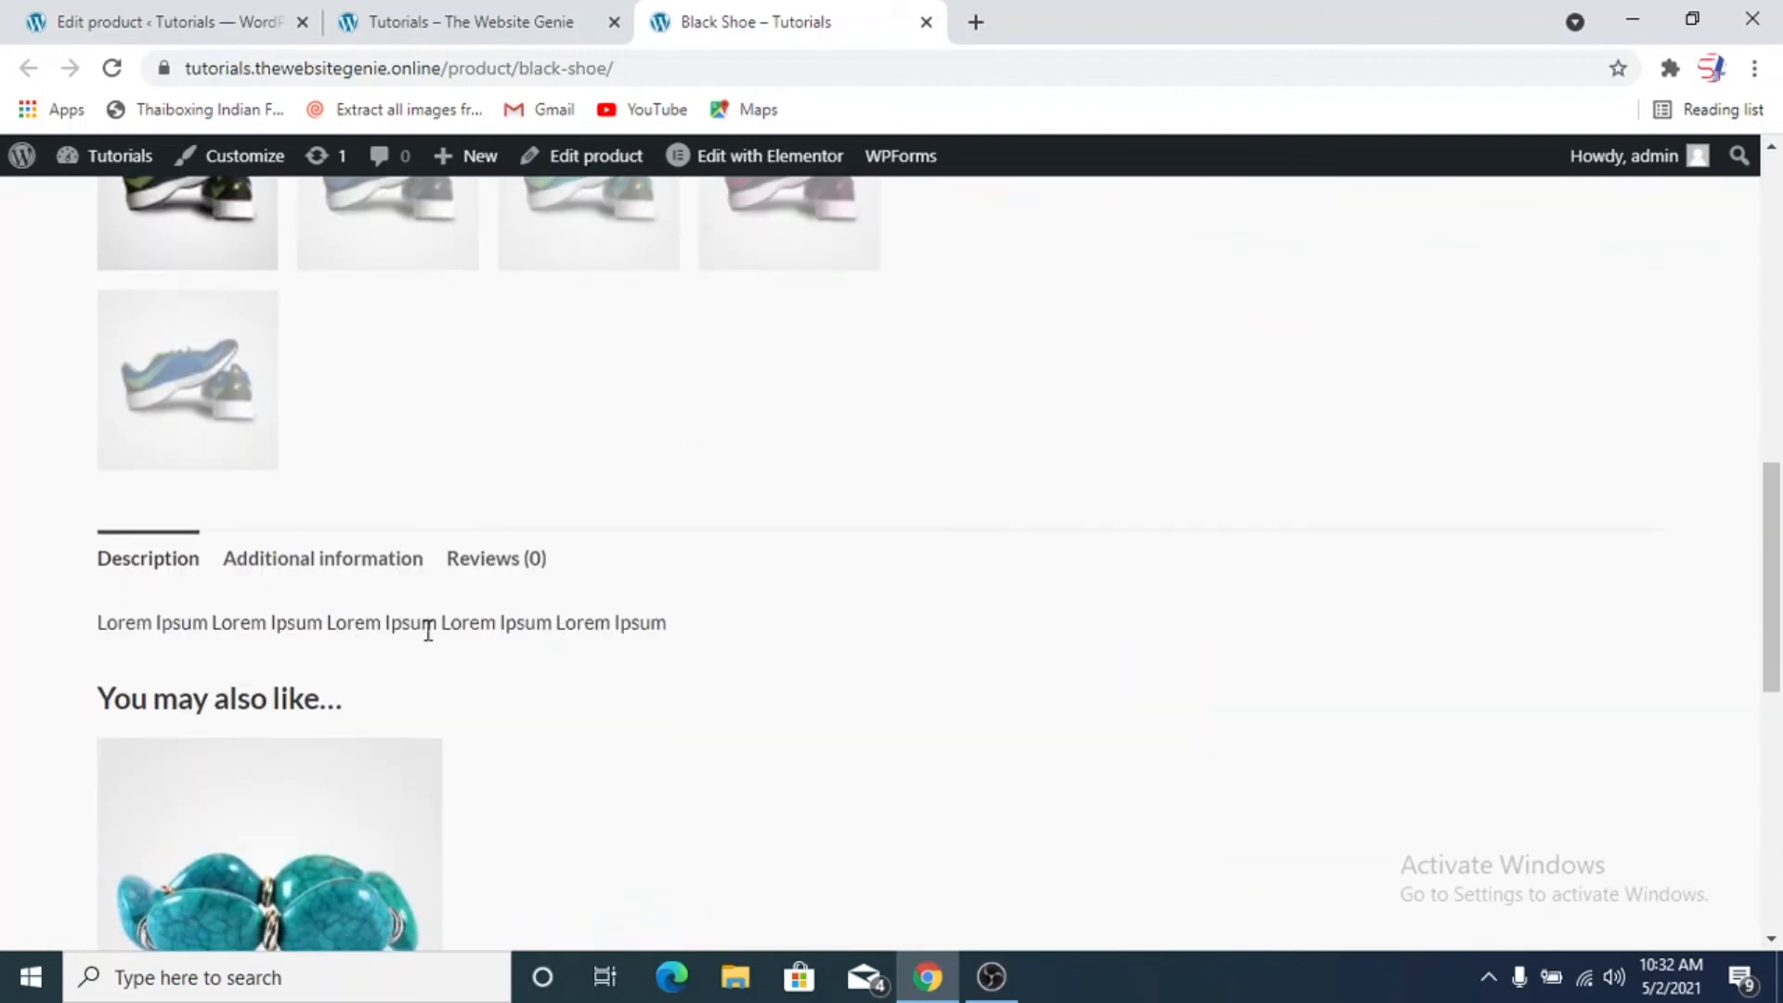
{"action": "scroll", "coordinate": [428, 631], "scroll_direction": "down", "scroll_amount": 5}
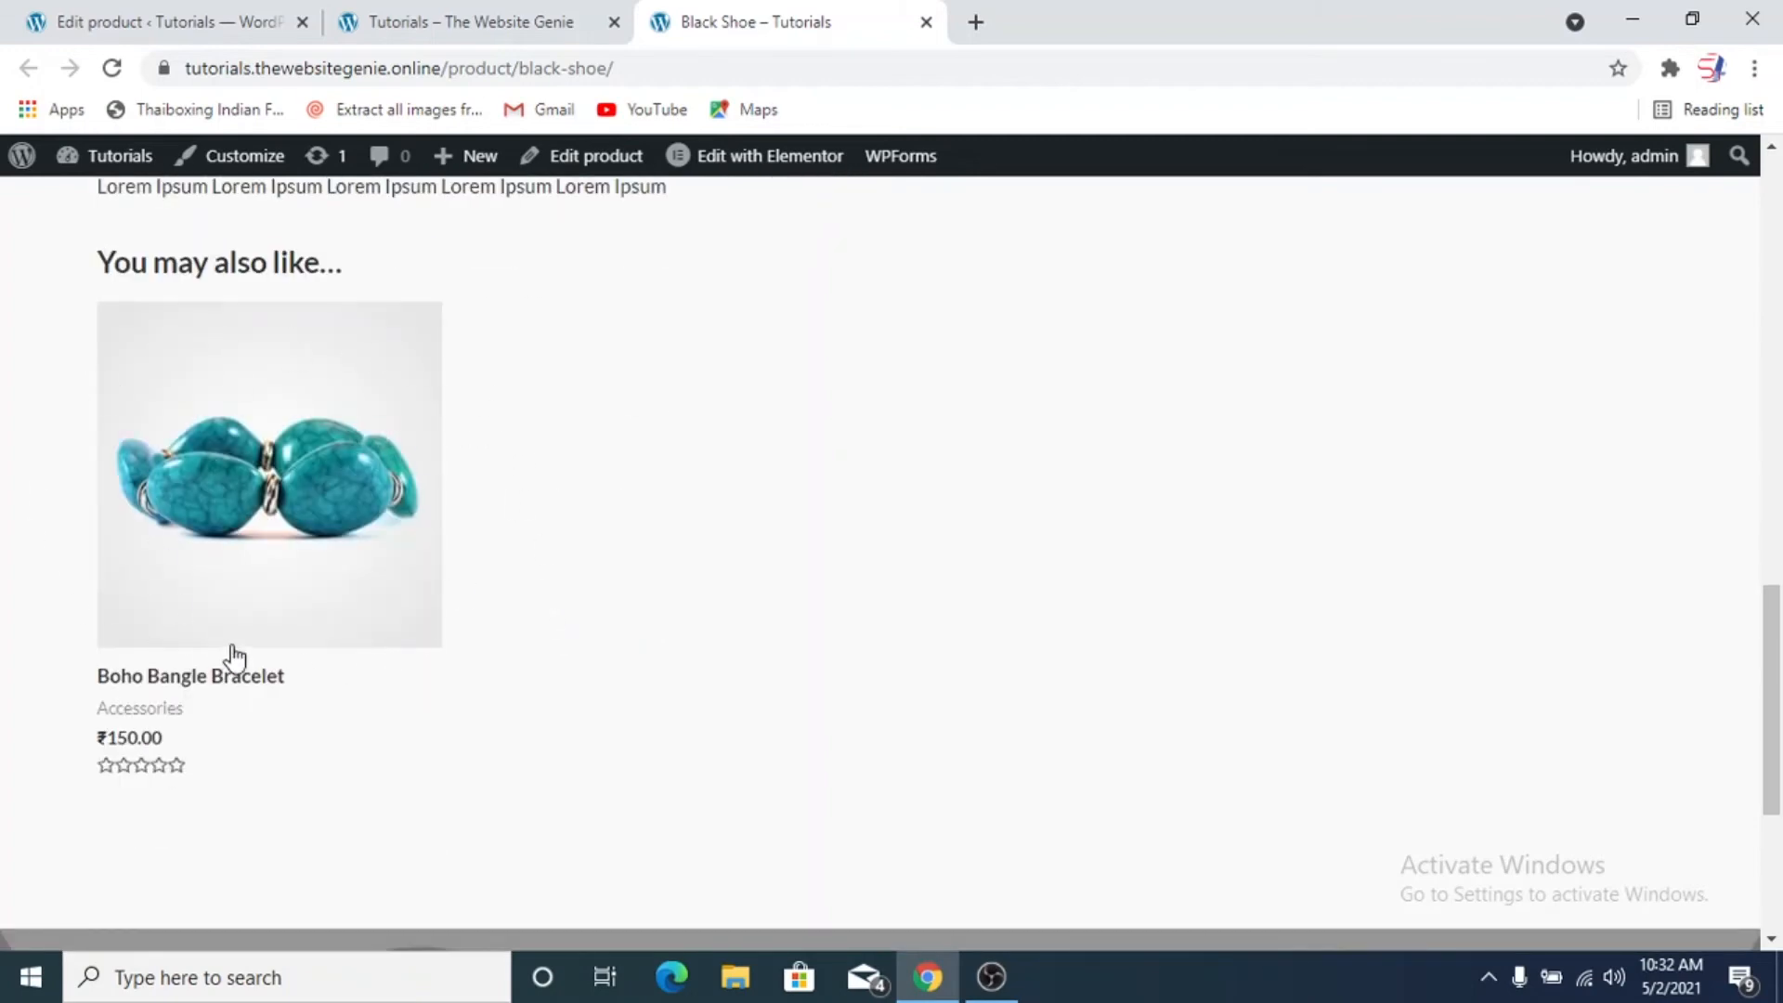
{"action": "scroll", "coordinate": [1182, 529], "scroll_direction": "up", "scroll_amount": 8}
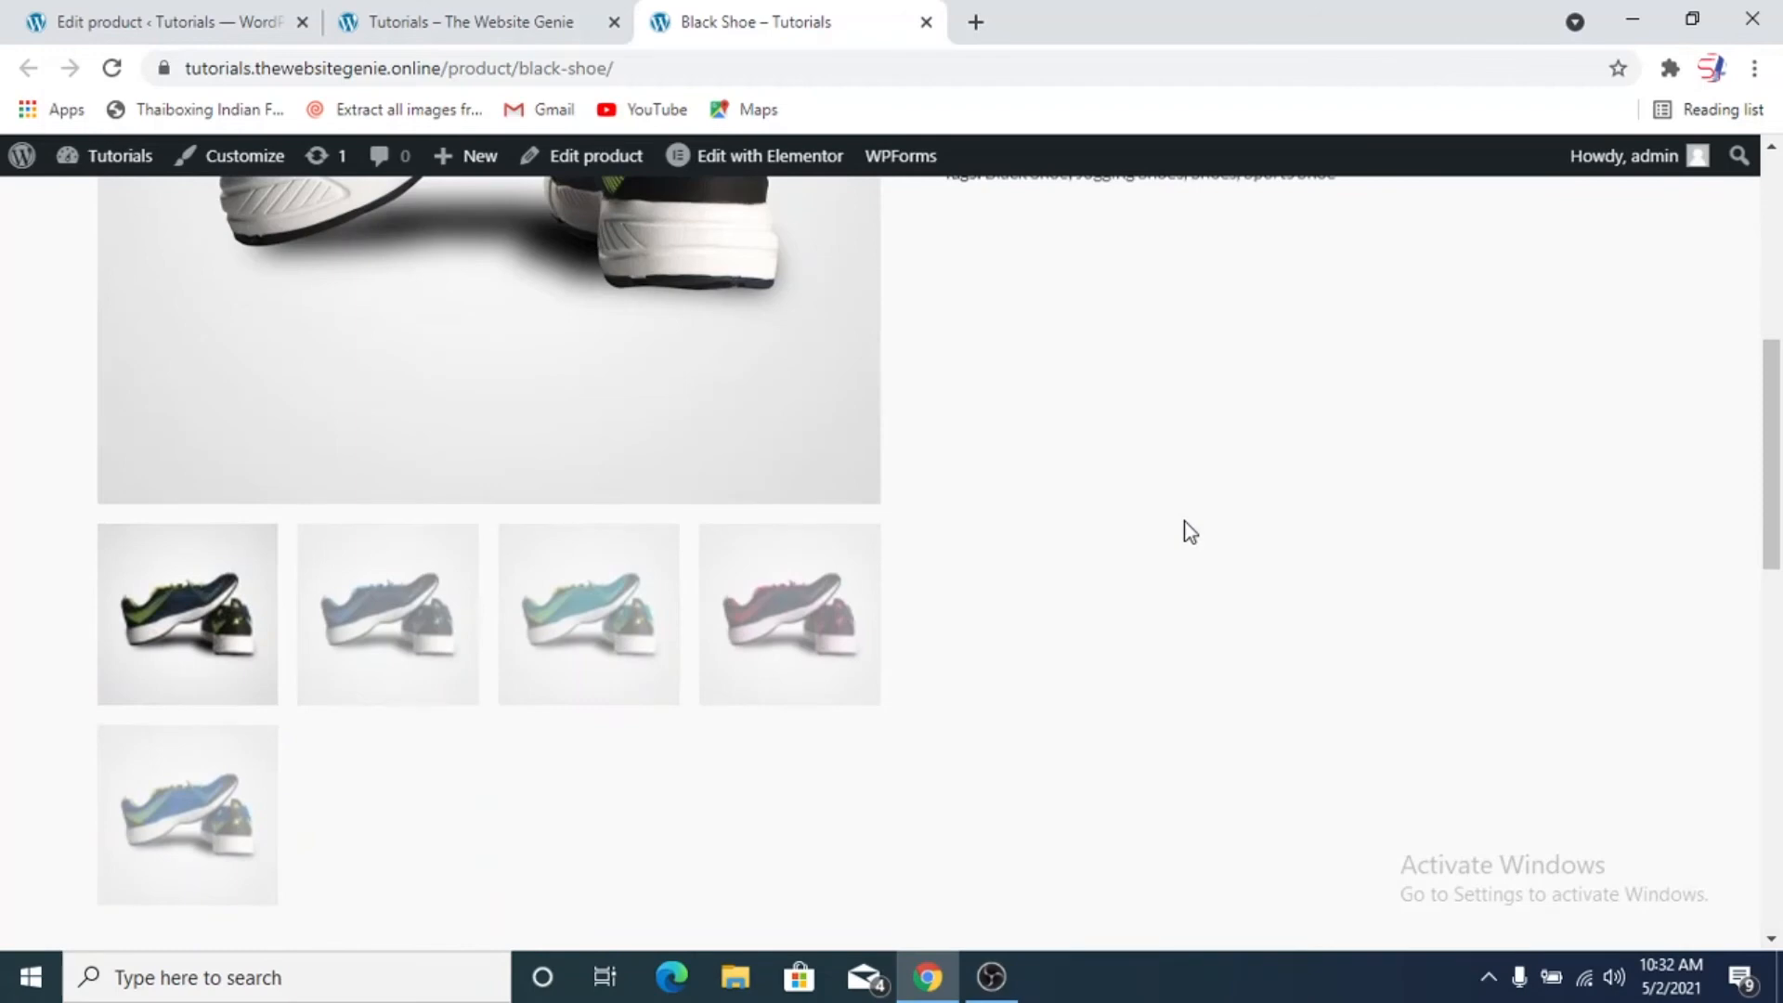
{"action": "scroll", "coordinate": [1188, 531], "scroll_direction": "up", "scroll_amount": 5}
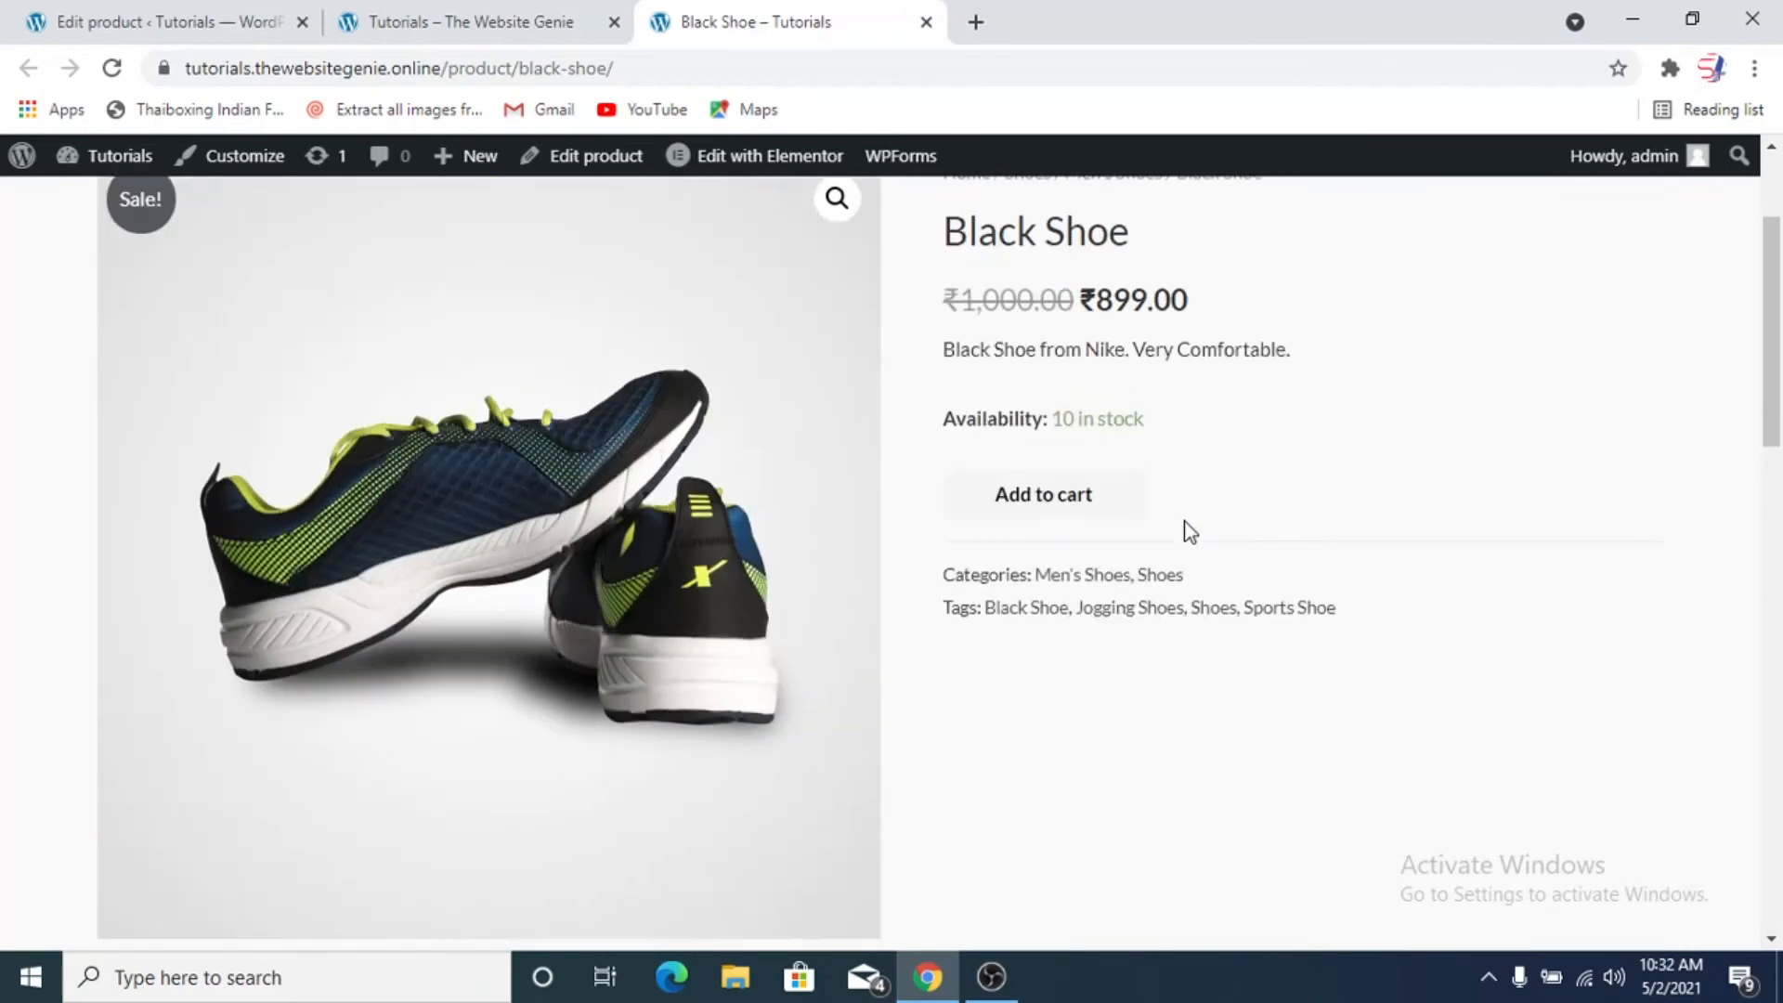
{"action": "scroll", "coordinate": [1188, 531], "scroll_direction": "up", "scroll_amount": 3}
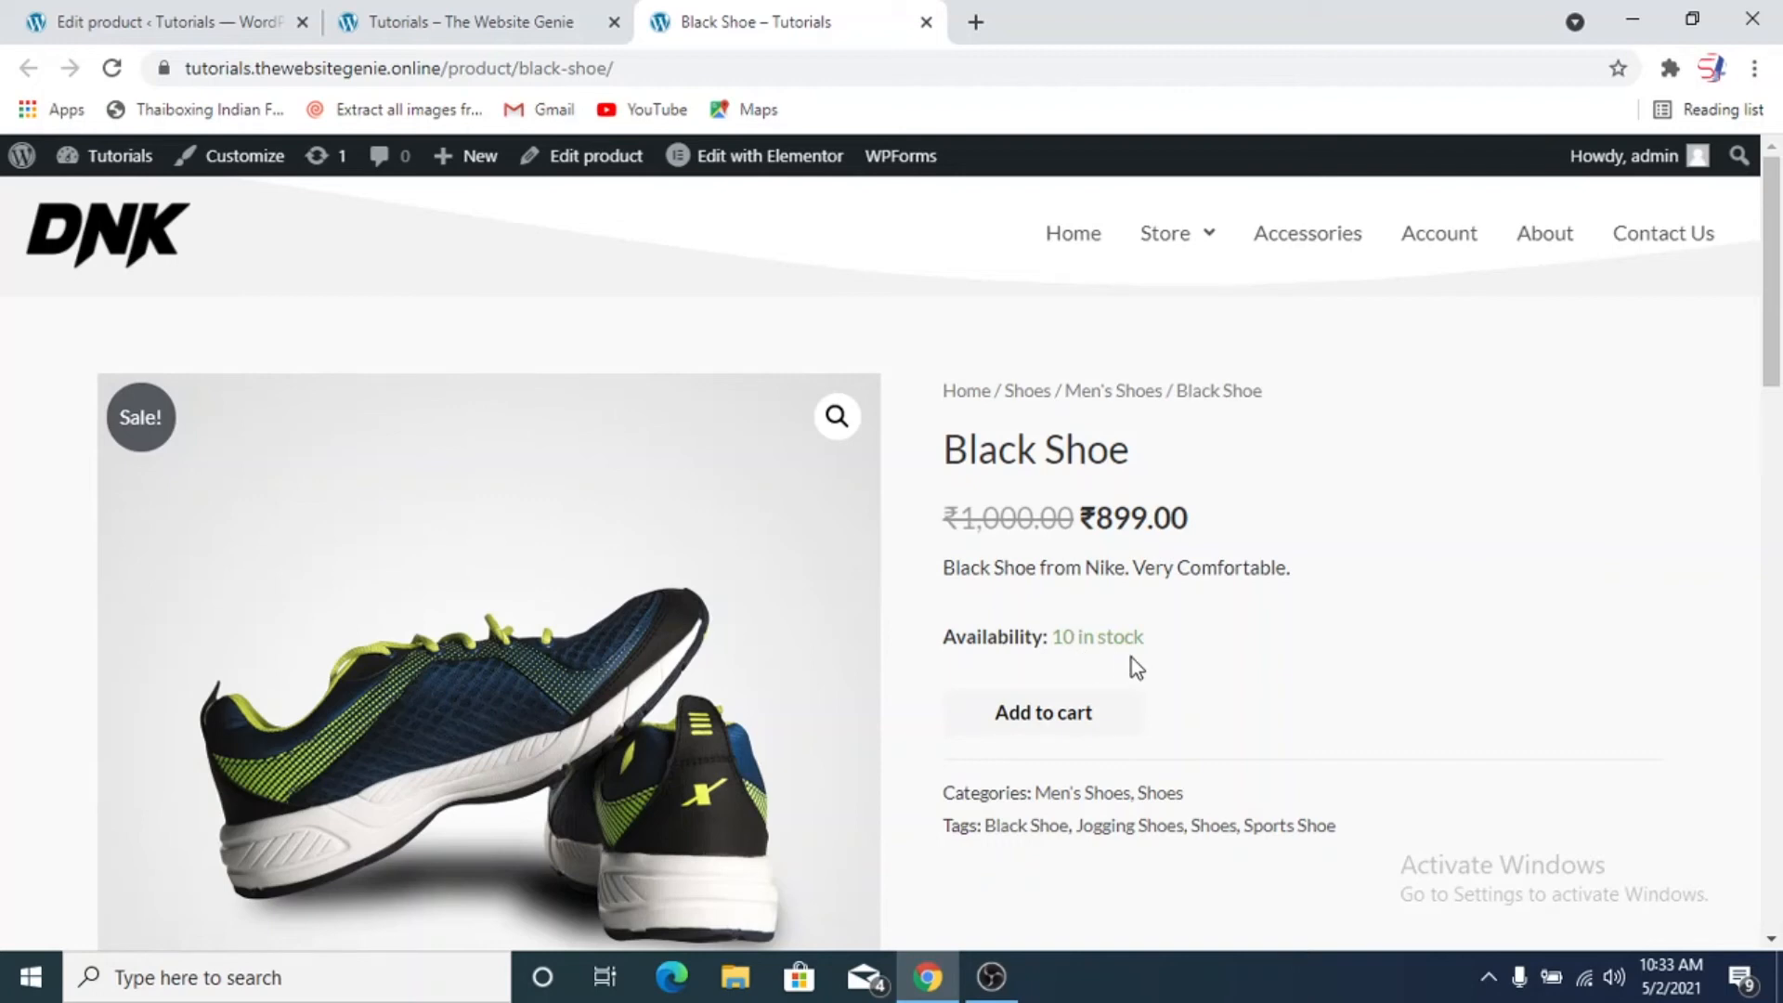
Display the different colour variants of the shoe one after another in the product page's image gallery
{"action": "scroll", "coordinate": [1130, 658], "scroll_direction": "down", "scroll_amount": 9}
{"action": "scroll", "coordinate": [1070, 677], "scroll_direction": "up", "scroll_amount": 3}
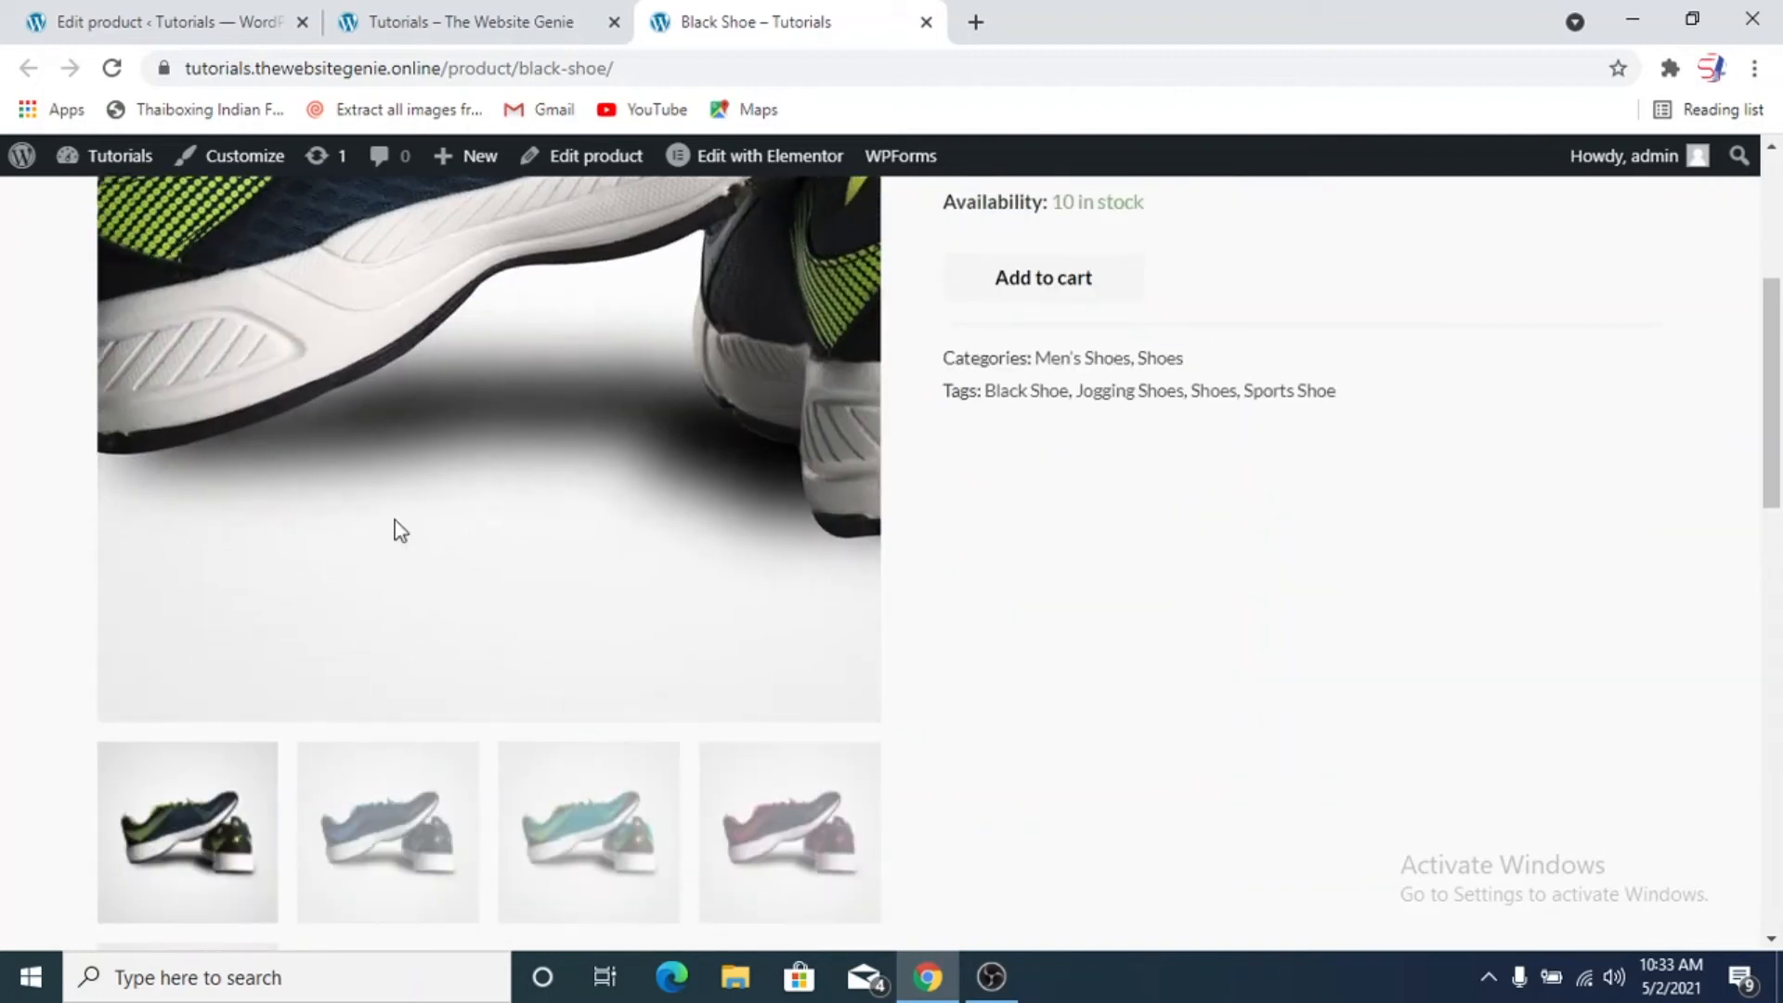
{"action": "left_click", "coordinate": [442, 850]}
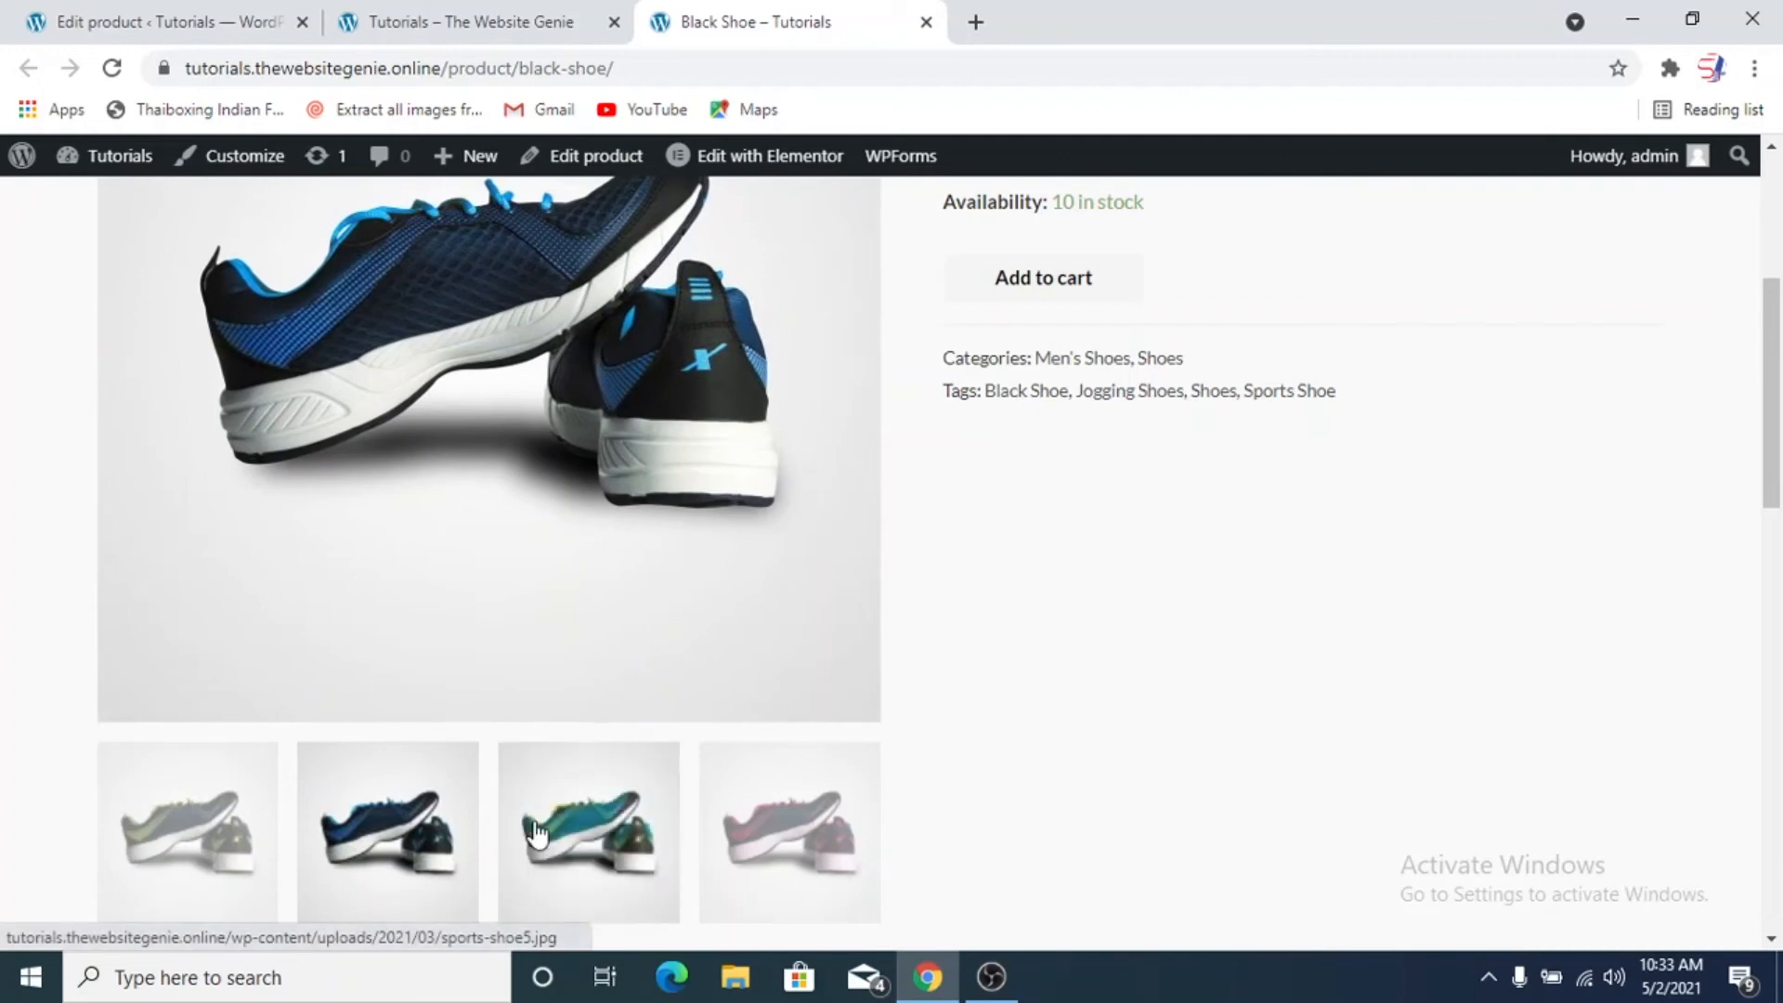
{"action": "left_click", "coordinate": [539, 840]}
{"action": "left_click", "coordinate": [765, 849]}
{"action": "scroll", "coordinate": [520, 796], "scroll_direction": "down", "scroll_amount": 2}
{"action": "left_click", "coordinate": [241, 801]}
{"action": "scroll", "coordinate": [965, 742], "scroll_direction": "up", "scroll_amount": 2}
{"action": "scroll", "coordinate": [975, 738], "scroll_direction": "up", "scroll_amount": 1}
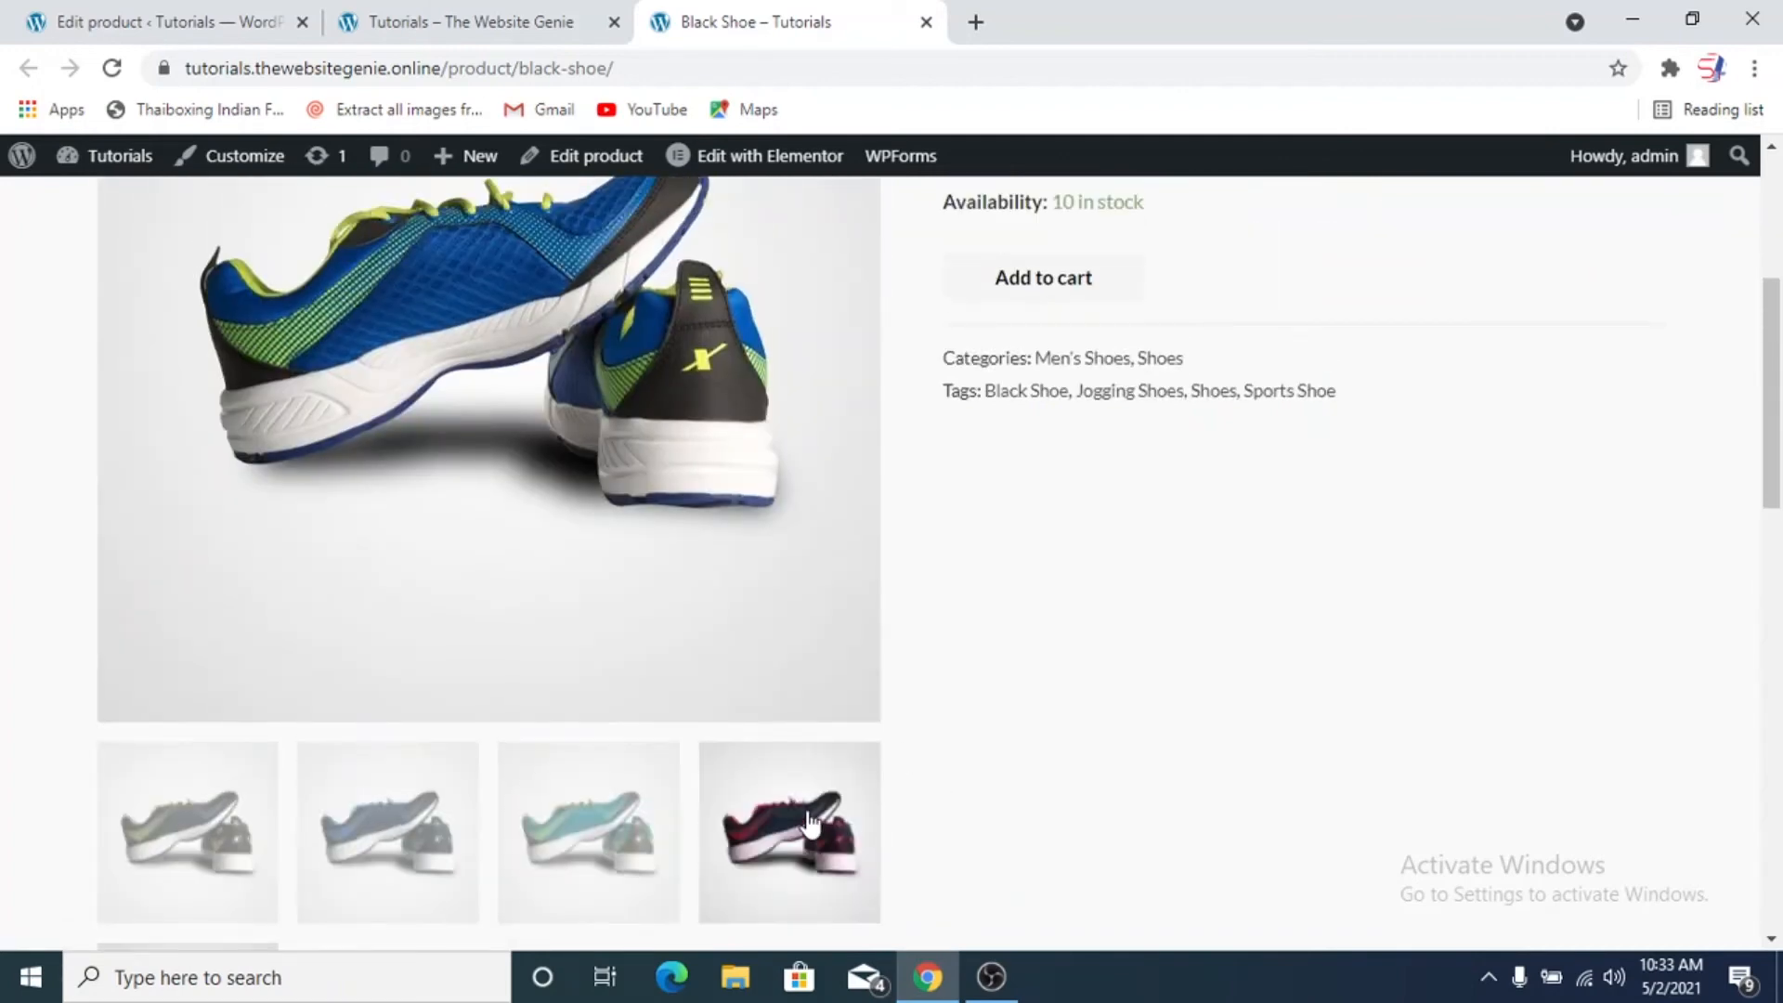
{"action": "left_click", "coordinate": [590, 784]}
{"action": "scroll", "coordinate": [448, 613], "scroll_direction": "up", "scroll_amount": 4}
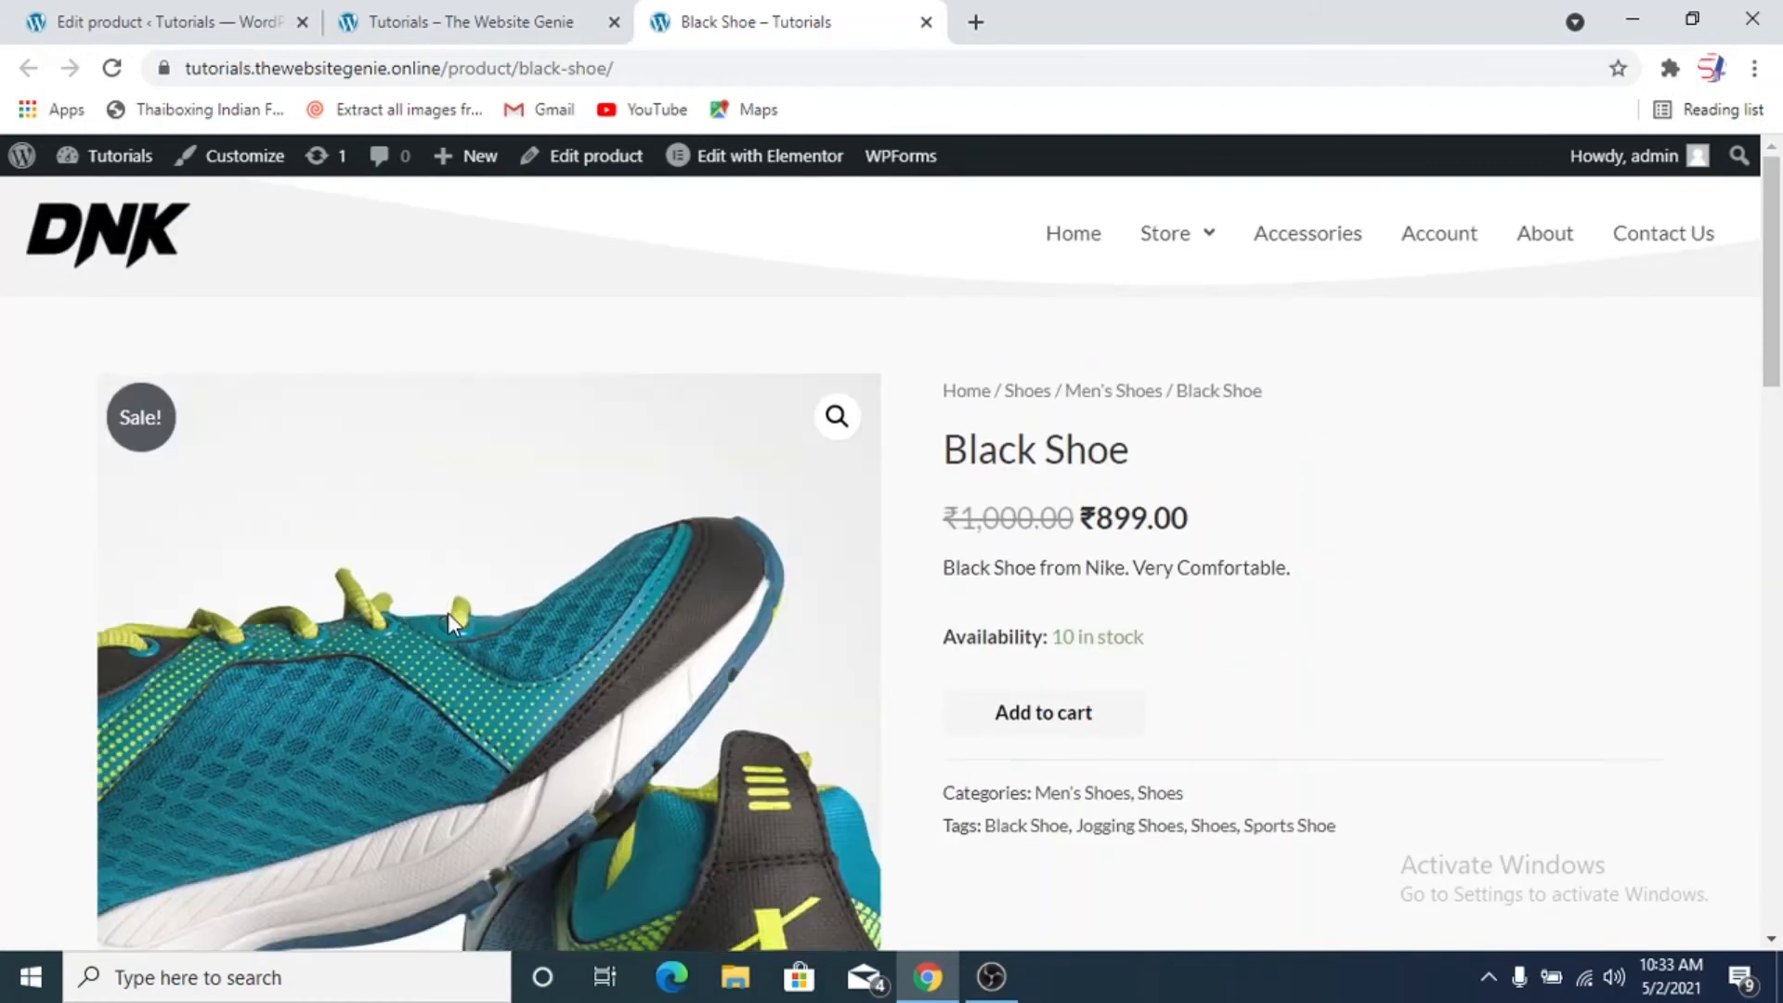
Add the Black Shoe to the cart and open the cart to review its item, totals and suggested products
{"action": "scroll", "coordinate": [445, 613], "scroll_direction": "down", "scroll_amount": 2}
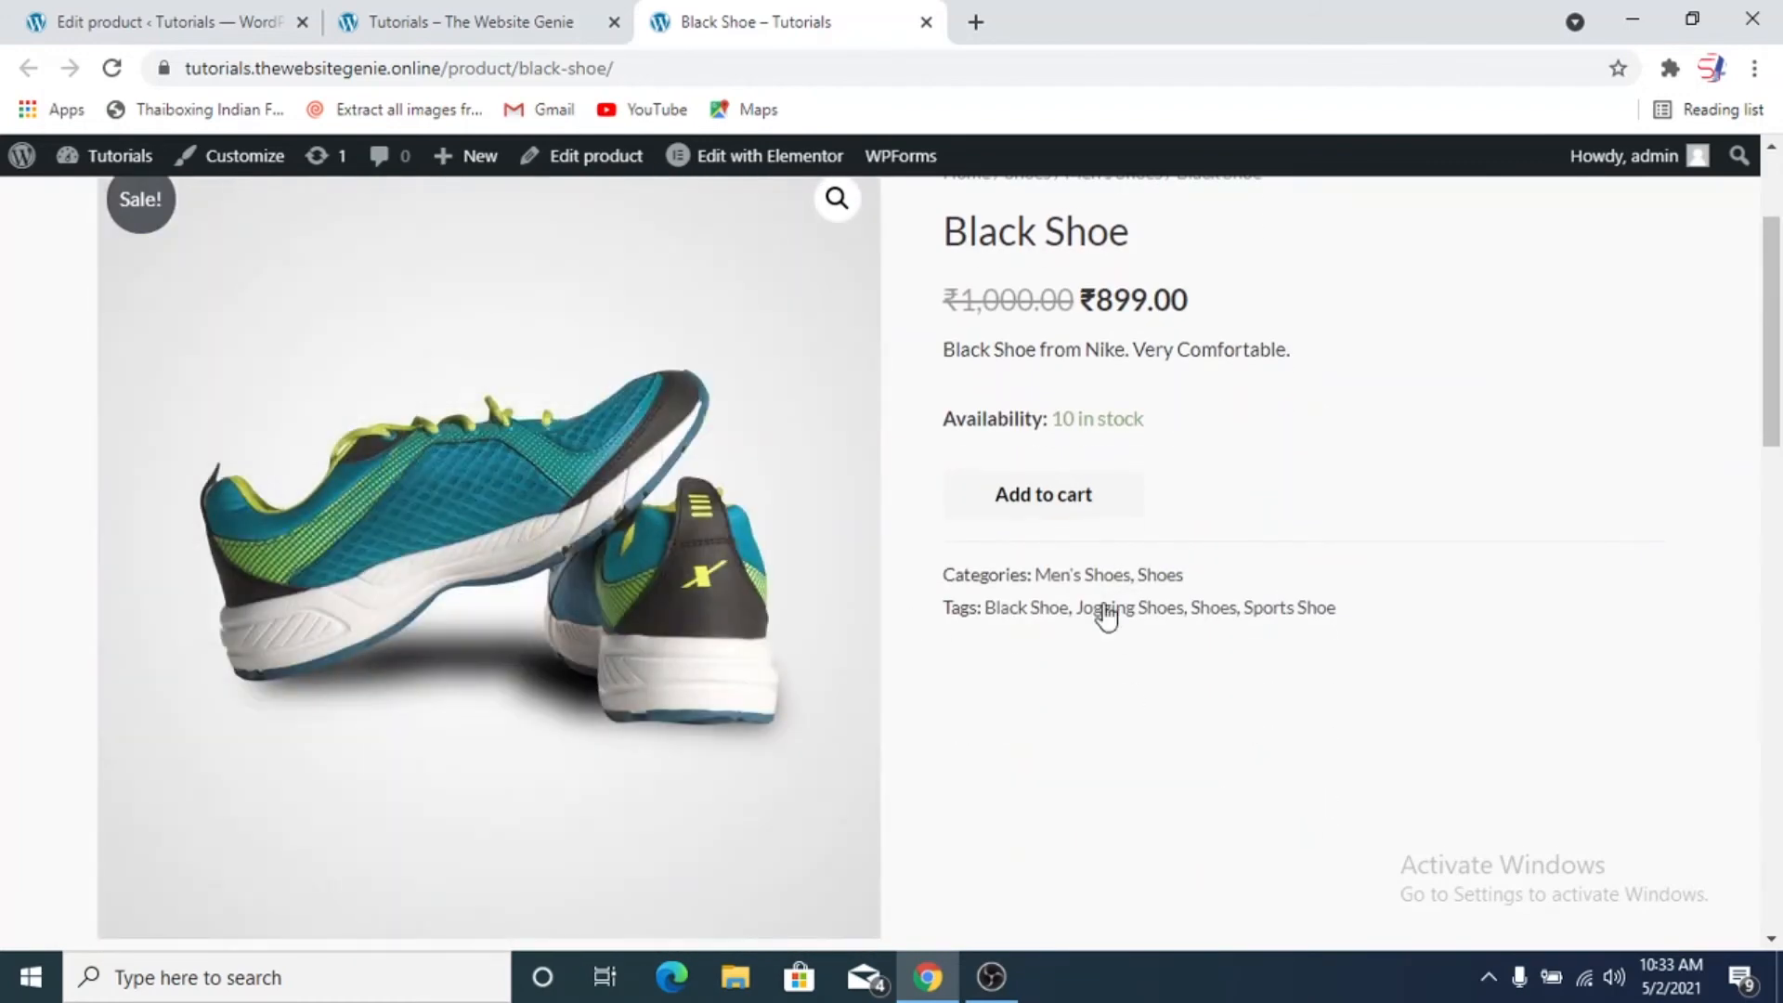
{"action": "left_click", "coordinate": [1074, 508]}
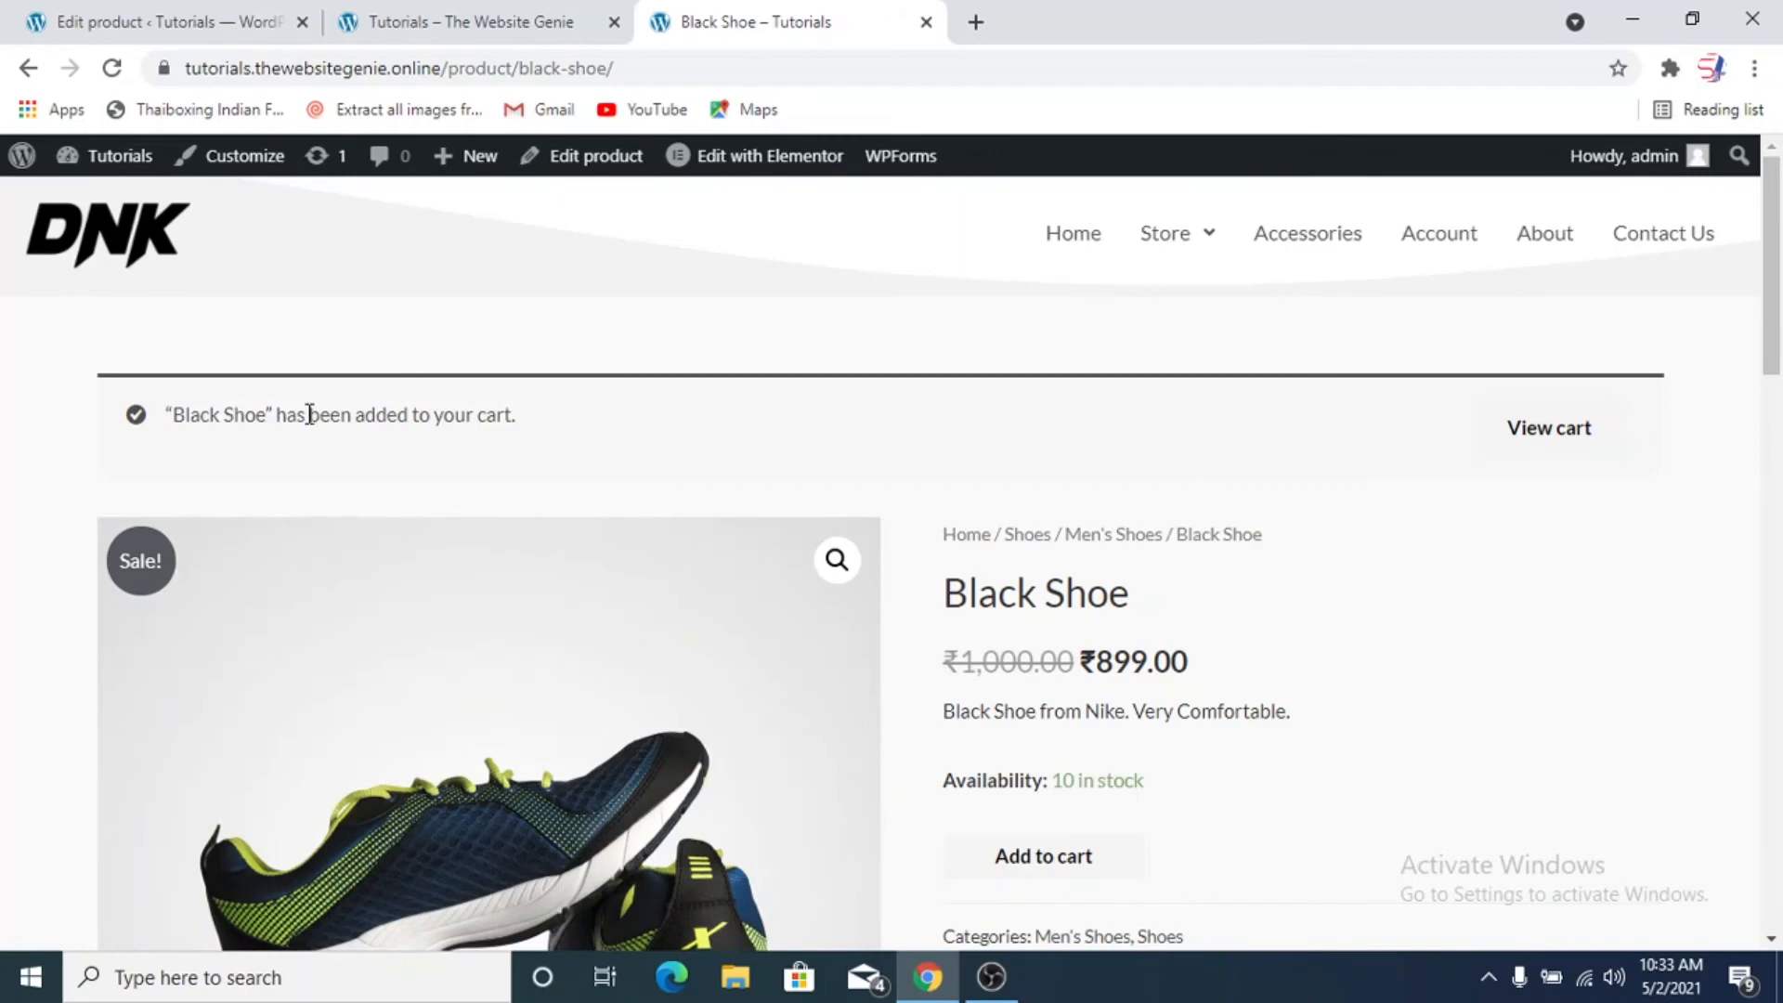
{"action": "left_click", "coordinate": [1571, 424]}
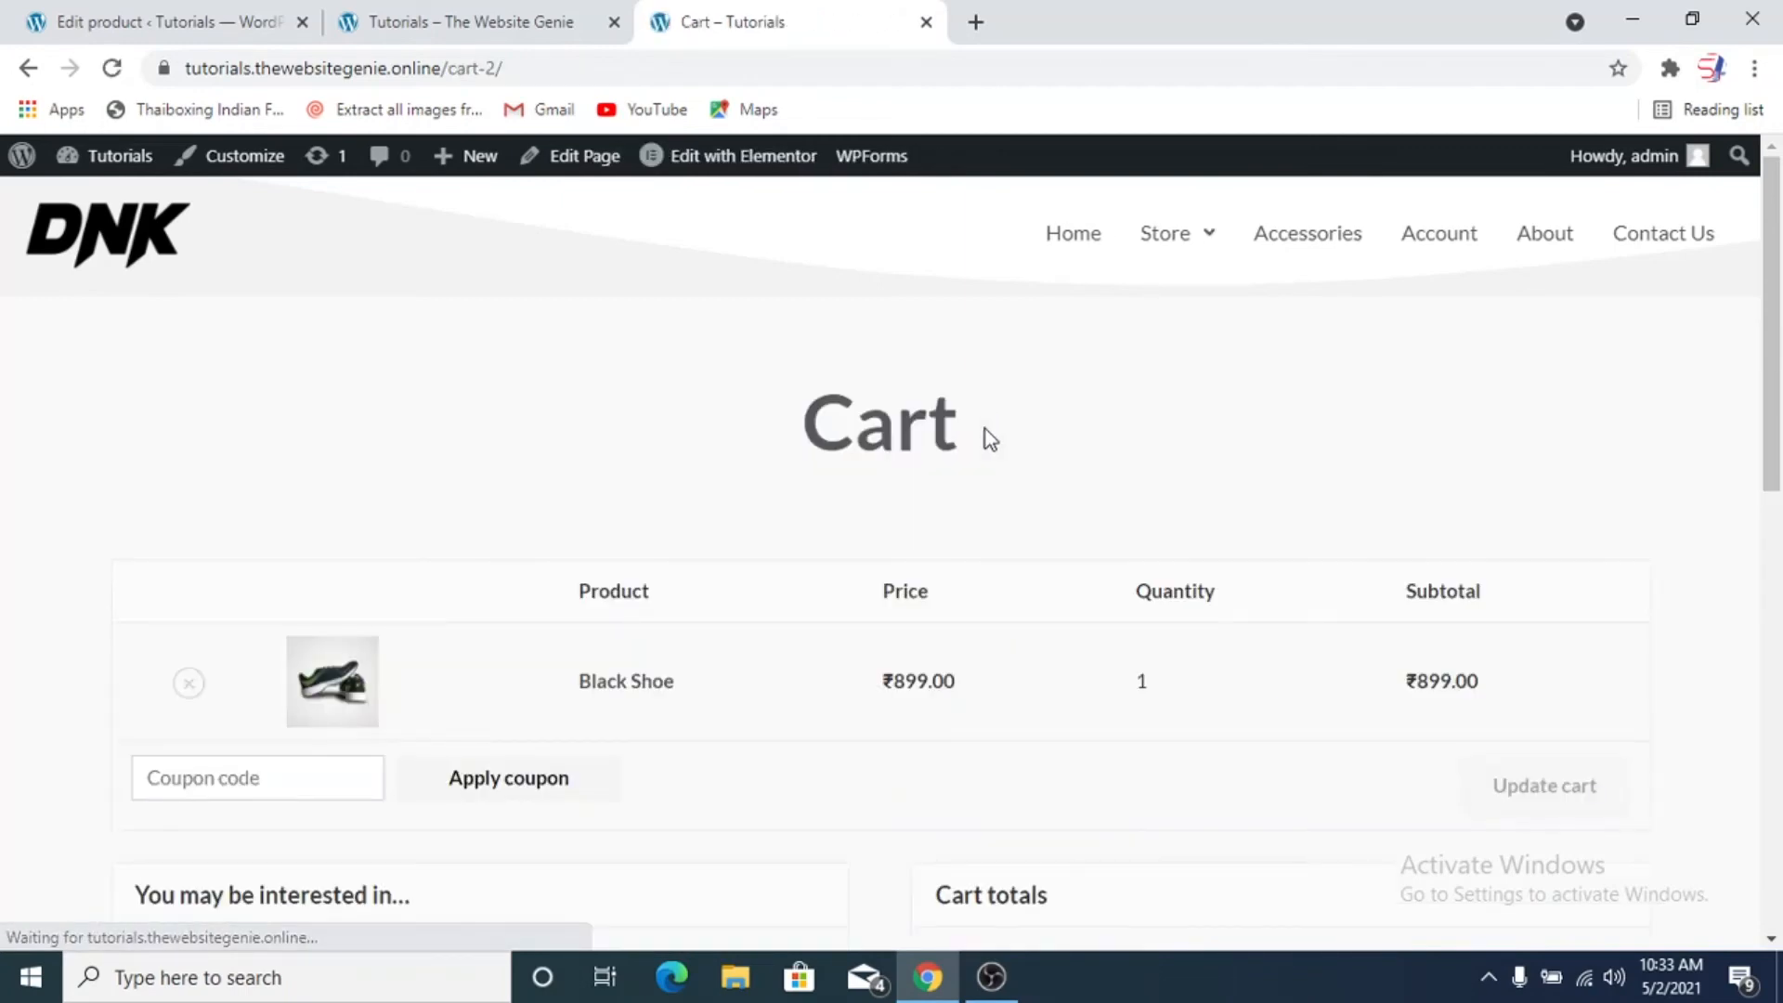
{"action": "scroll", "coordinate": [1027, 660], "scroll_direction": "down", "scroll_amount": 2}
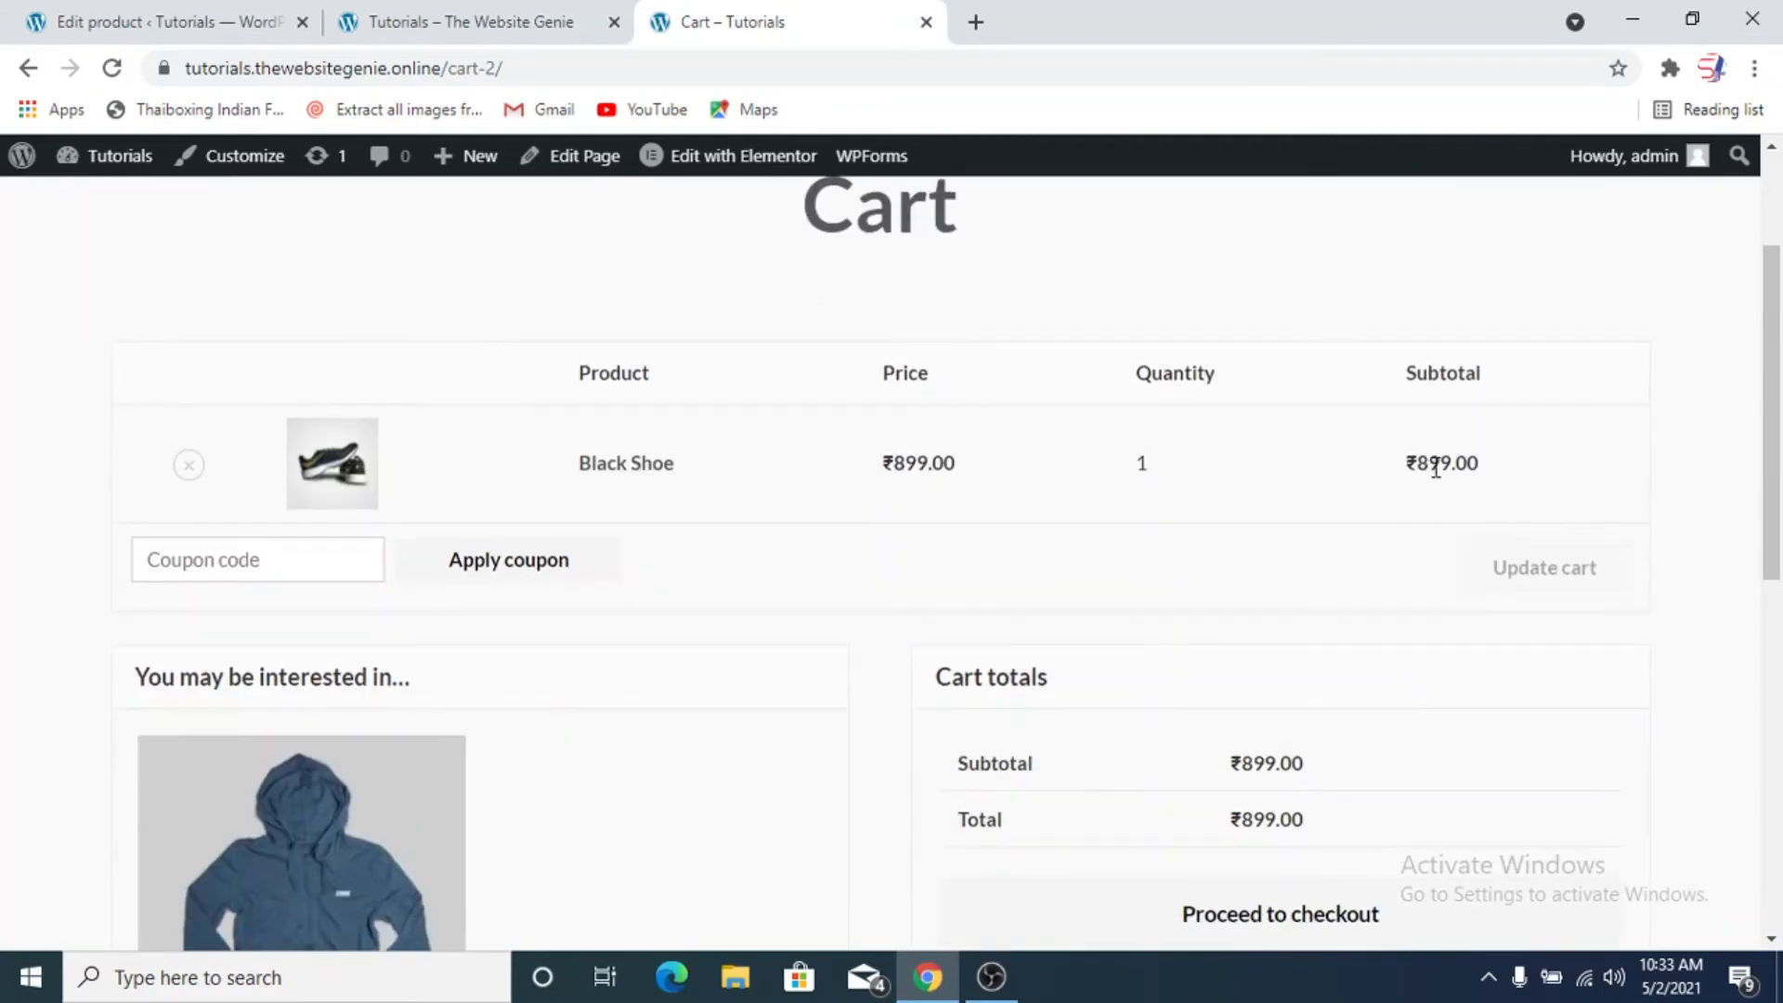
{"action": "scroll", "coordinate": [802, 581], "scroll_direction": "down", "scroll_amount": 2}
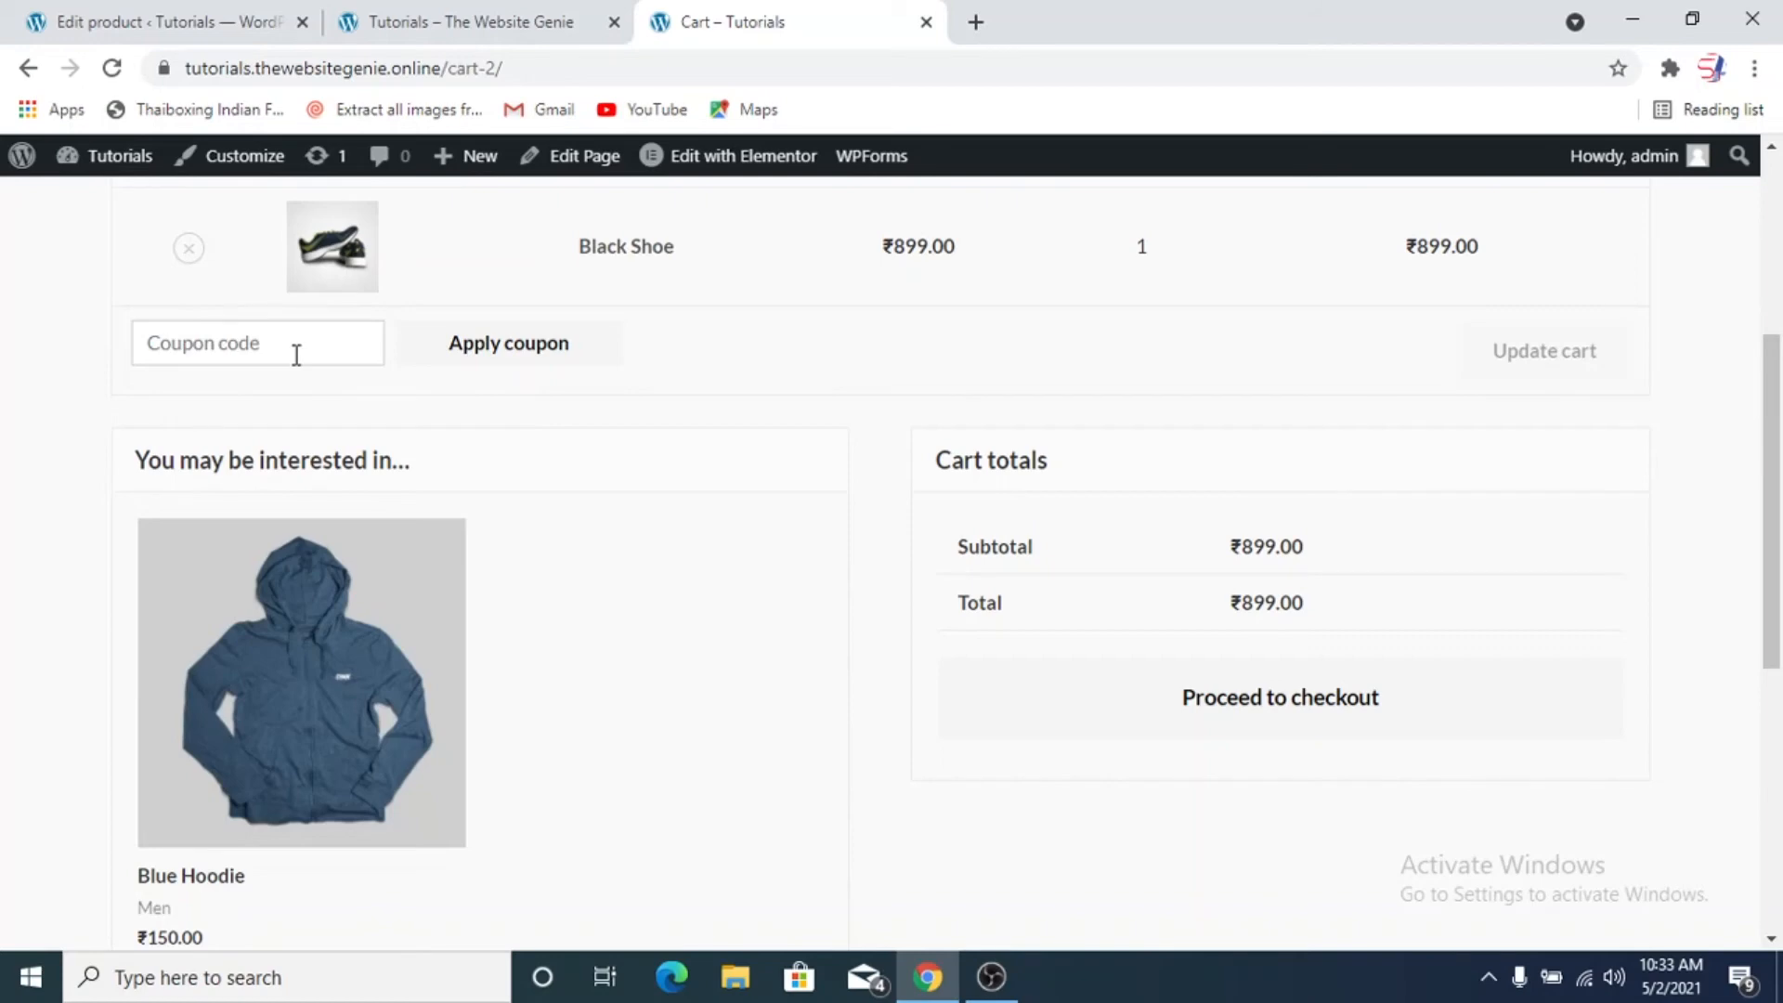
{"action": "scroll", "coordinate": [599, 450], "scroll_direction": "down", "scroll_amount": 2}
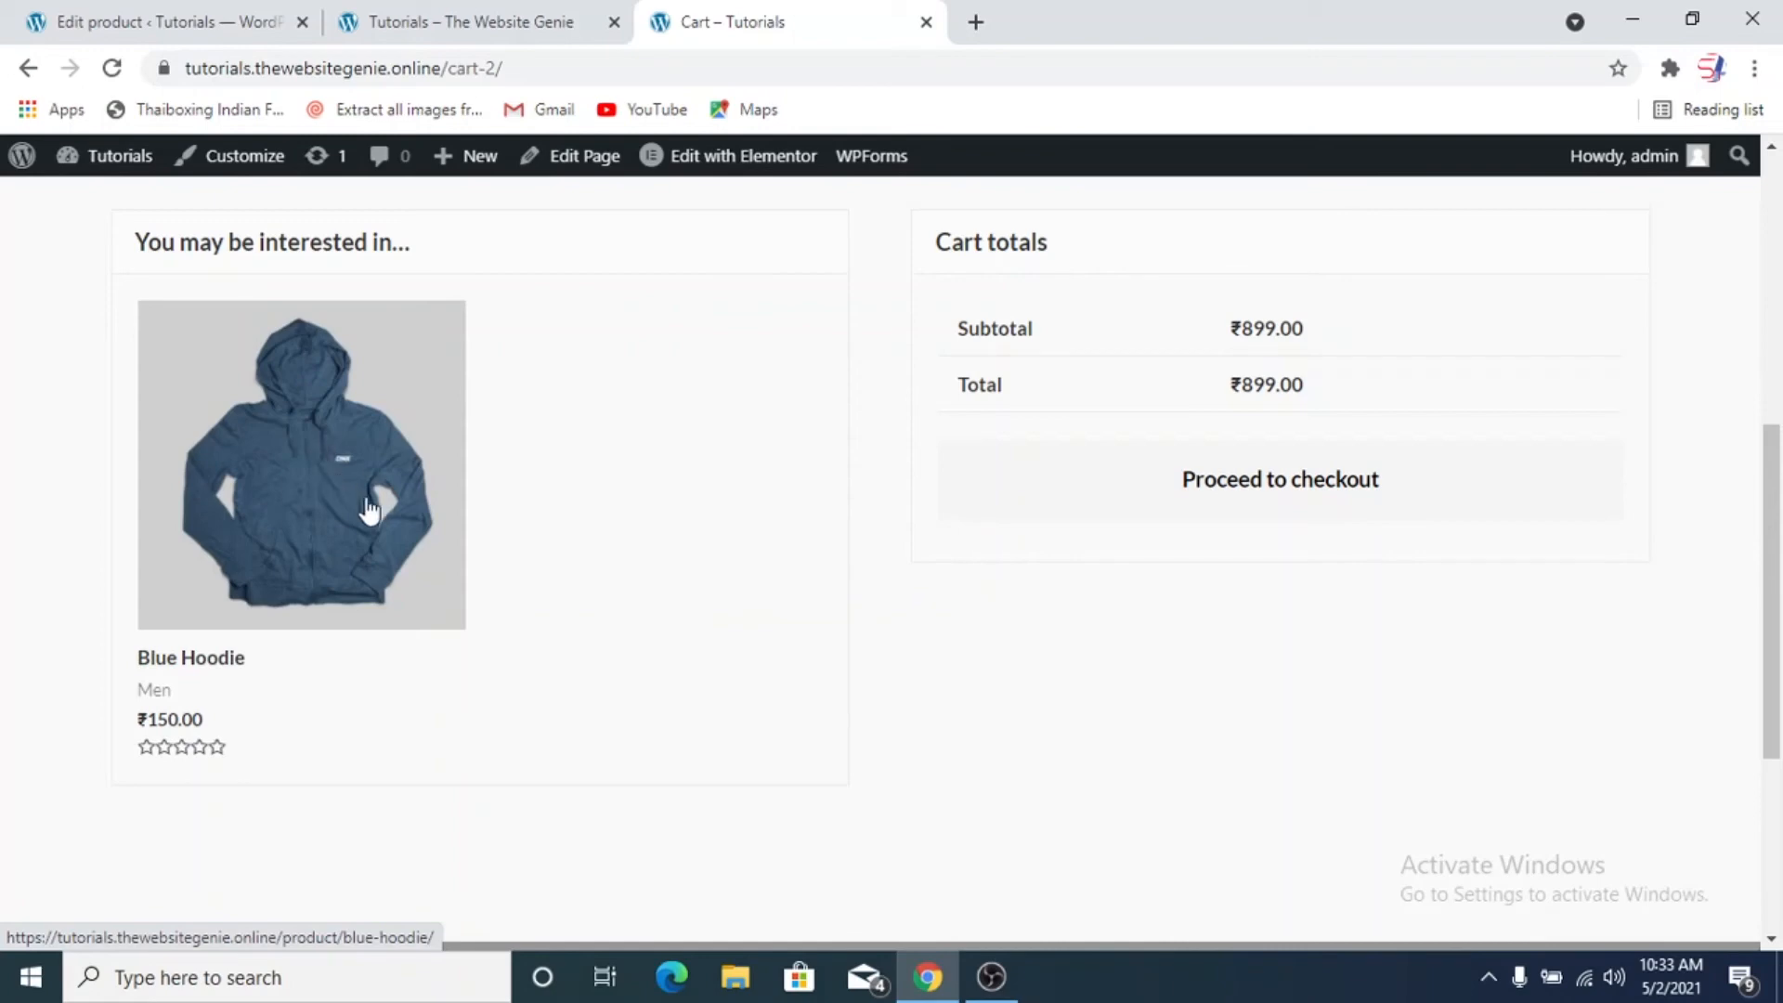
{"action": "scroll", "coordinate": [975, 561], "scroll_direction": "up", "scroll_amount": 7}
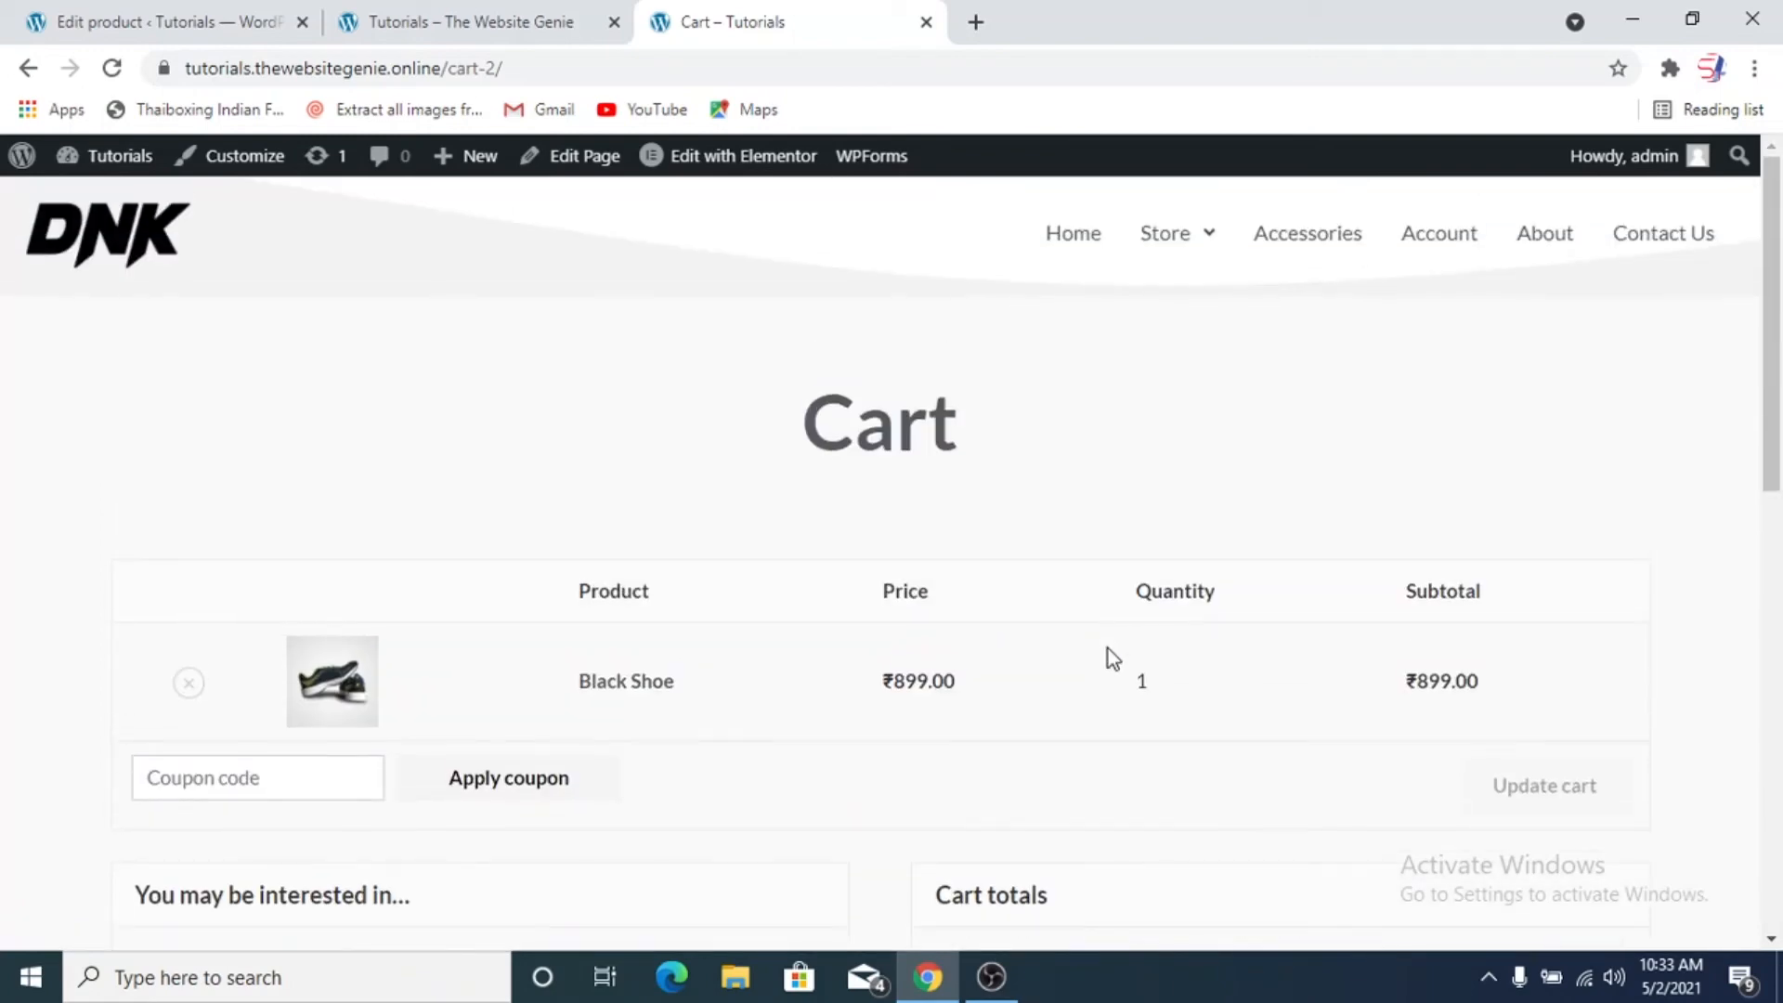
{"action": "scroll", "coordinate": [1106, 648], "scroll_direction": "down", "scroll_amount": 2}
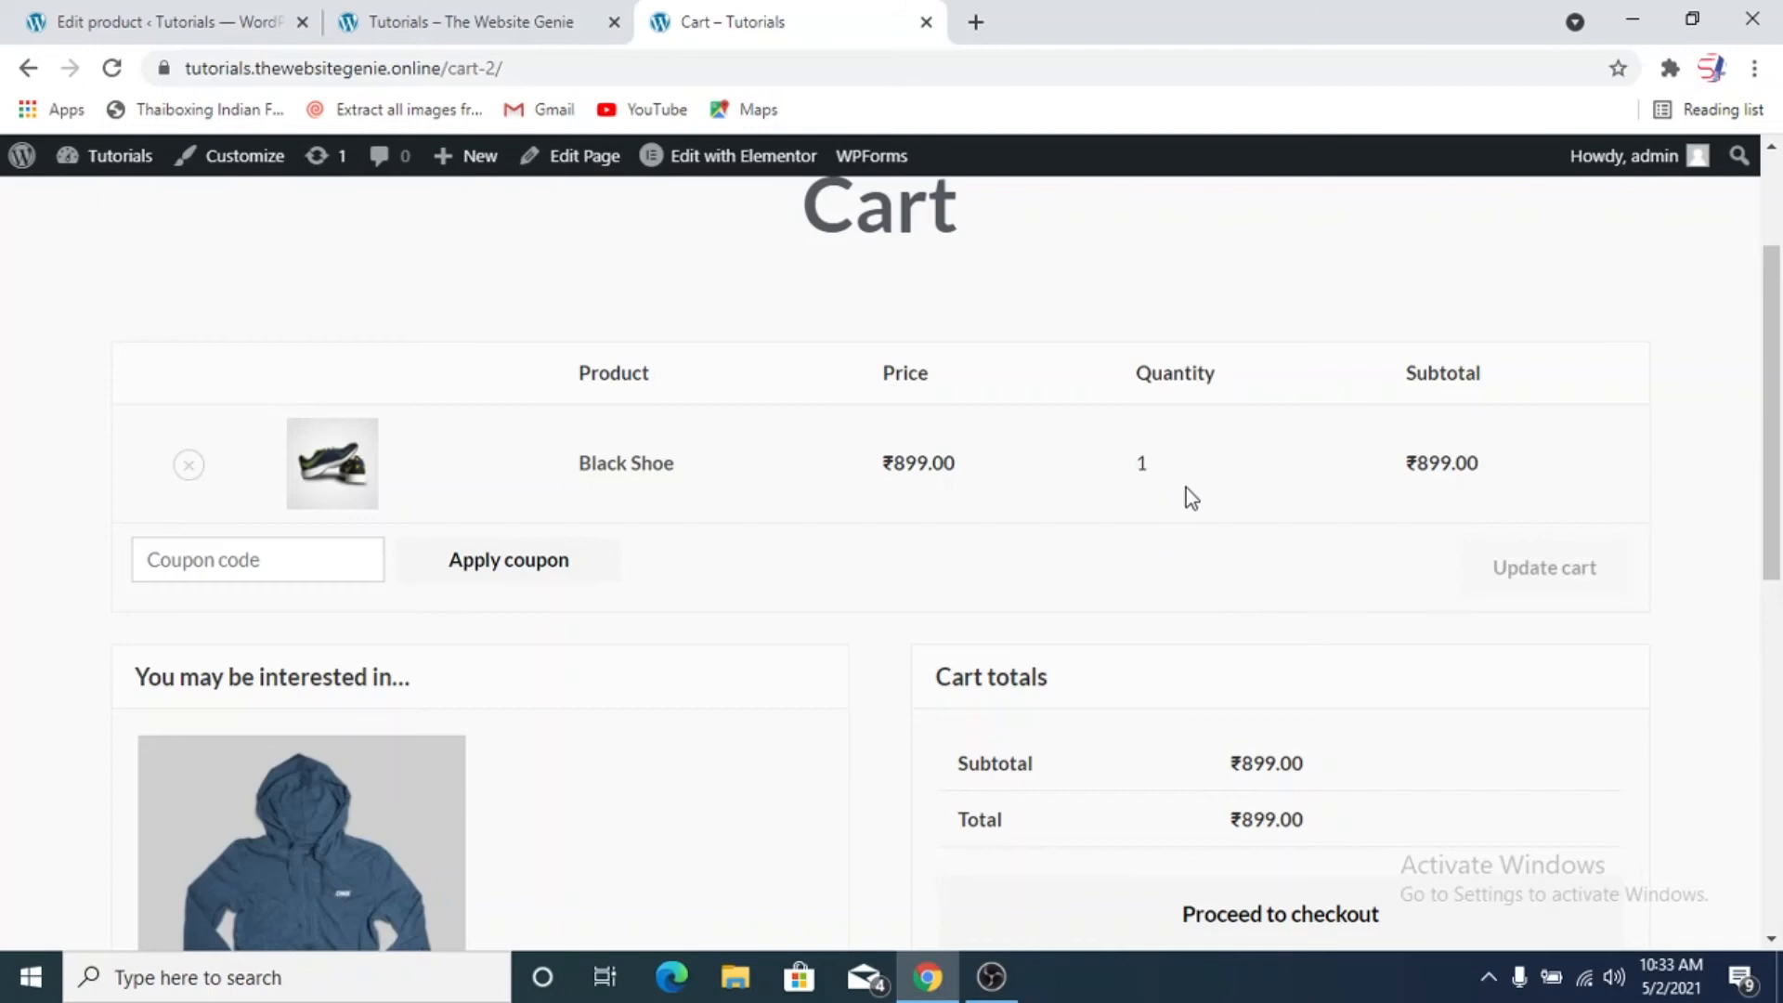
Turn off the Sold individually option in the Black Shoe's inventory settings and update the product
{"action": "left_click", "coordinate": [121, 18]}
{"action": "scroll", "coordinate": [650, 570], "scroll_direction": "down", "scroll_amount": 12}
{"action": "scroll", "coordinate": [520, 538], "scroll_direction": "up", "scroll_amount": 2}
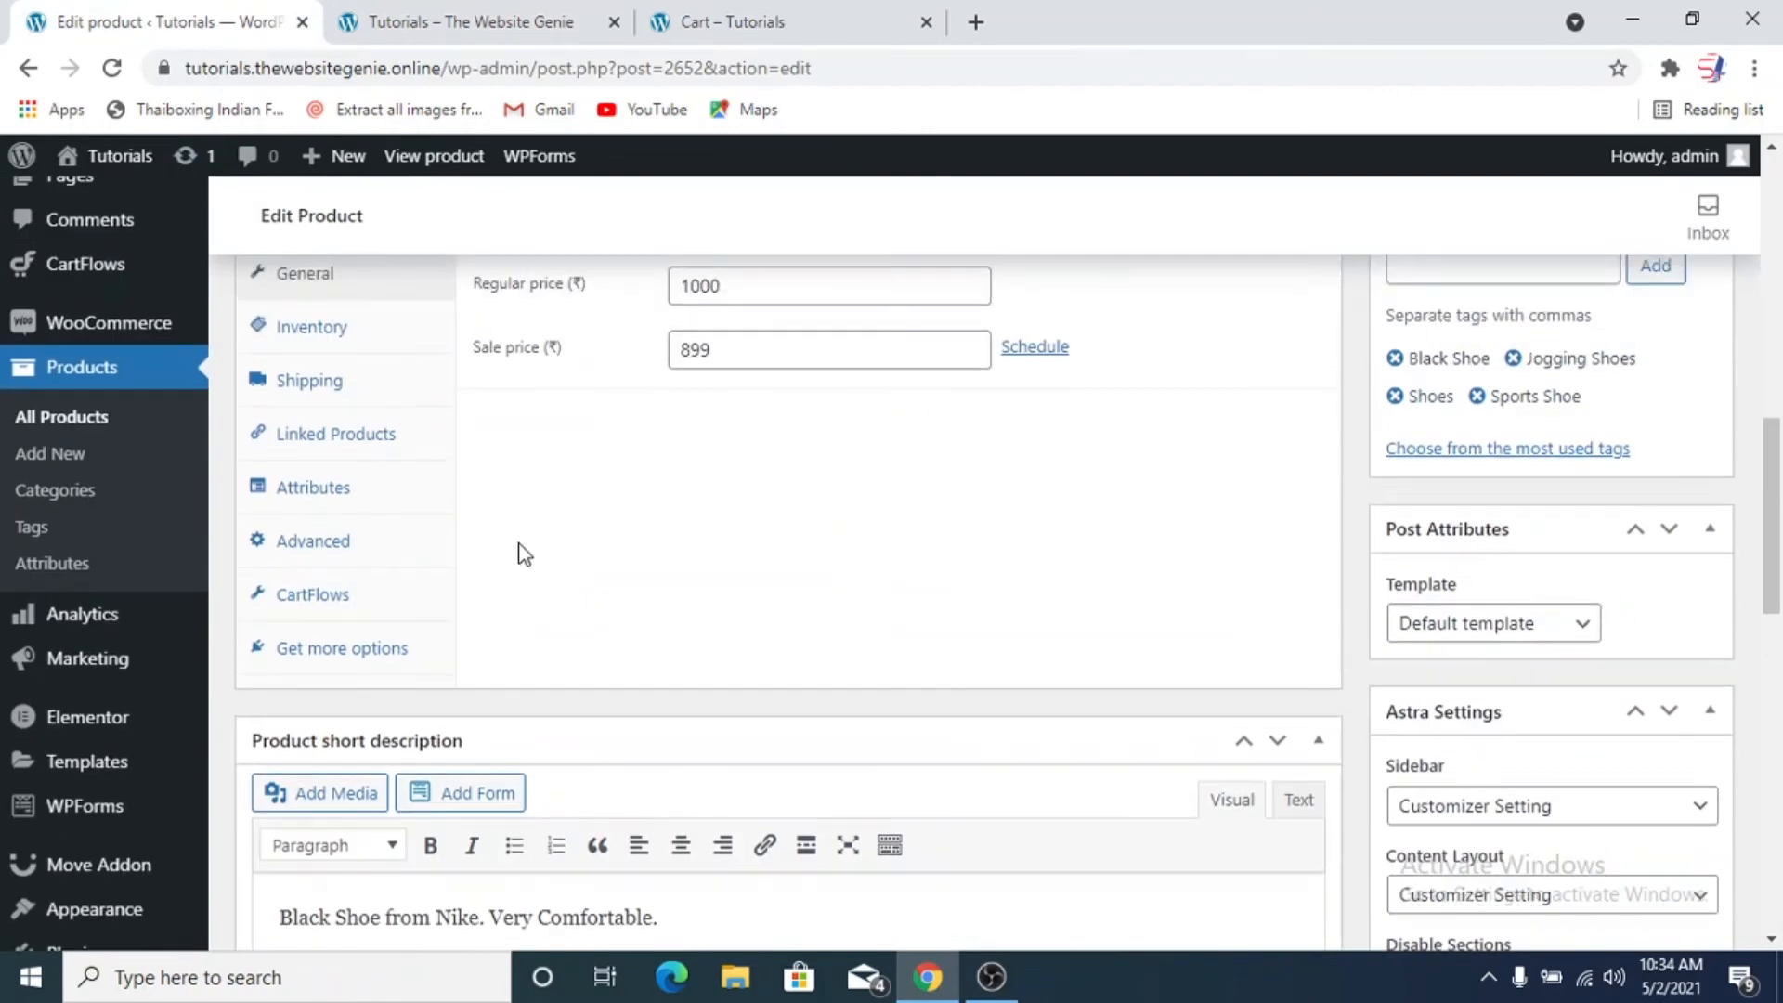
{"action": "left_click", "coordinate": [336, 340]}
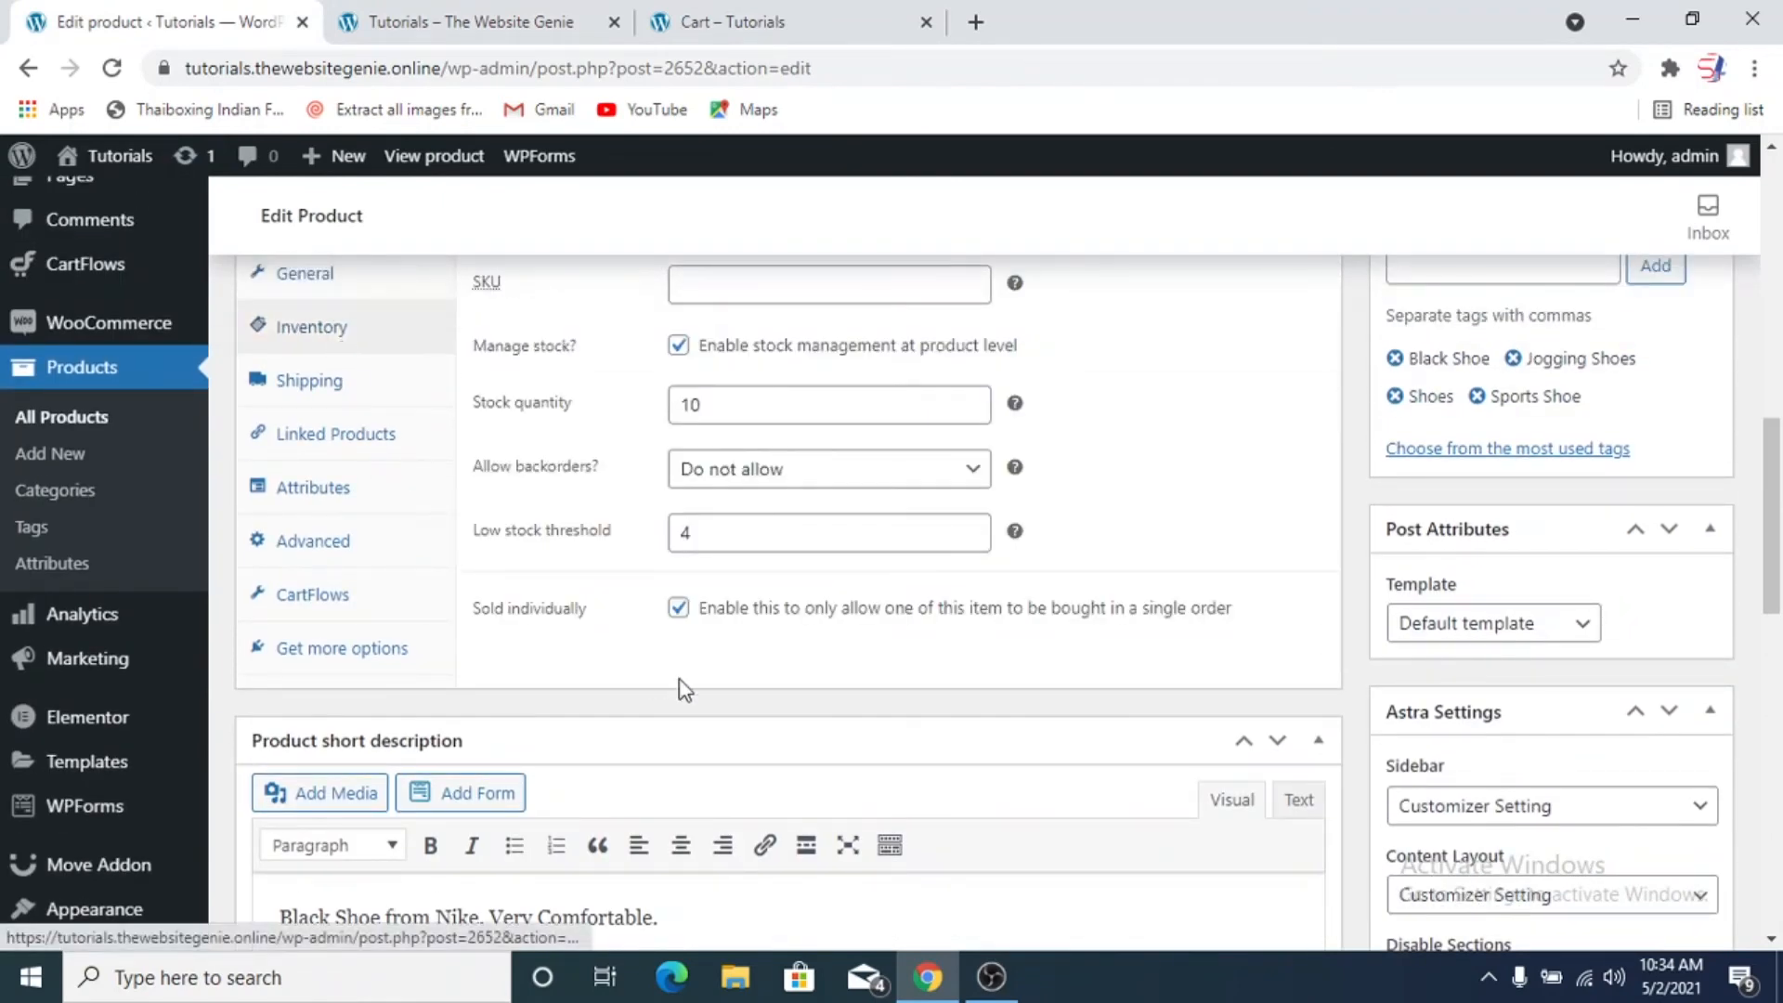
{"action": "left_click", "coordinate": [679, 609]}
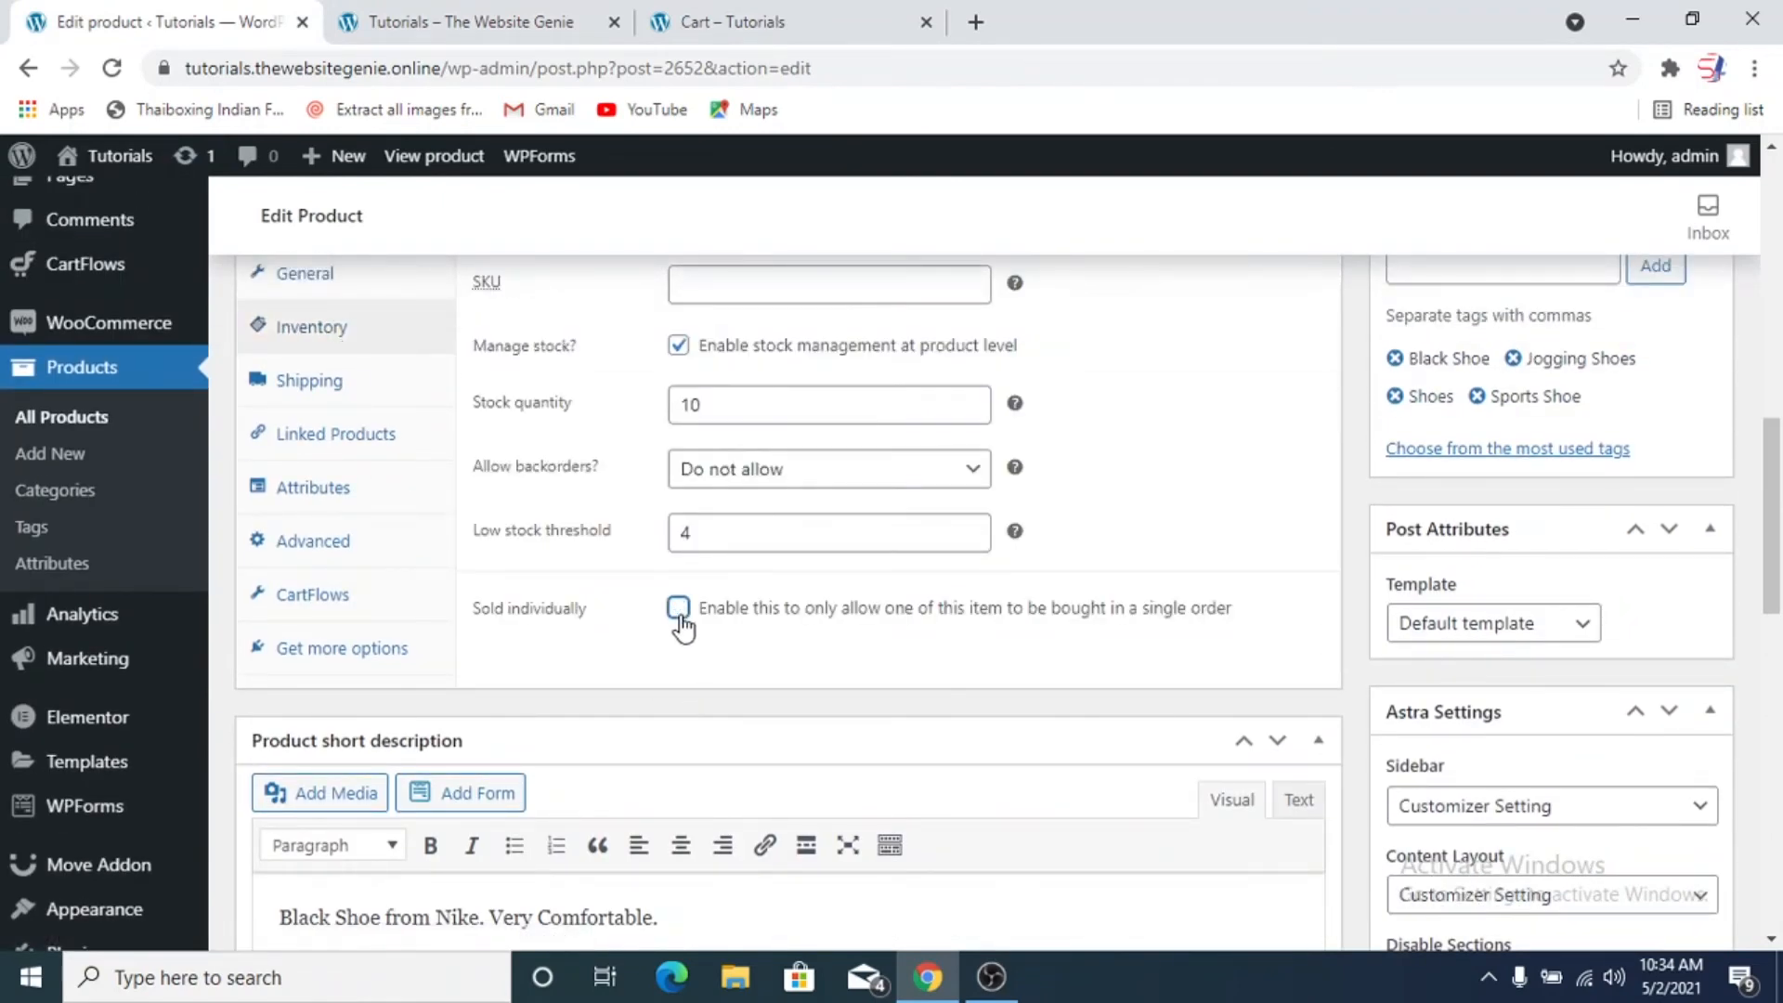
{"action": "scroll", "coordinate": [1171, 576], "scroll_direction": "up", "scroll_amount": 8}
{"action": "left_click", "coordinate": [1645, 594]}
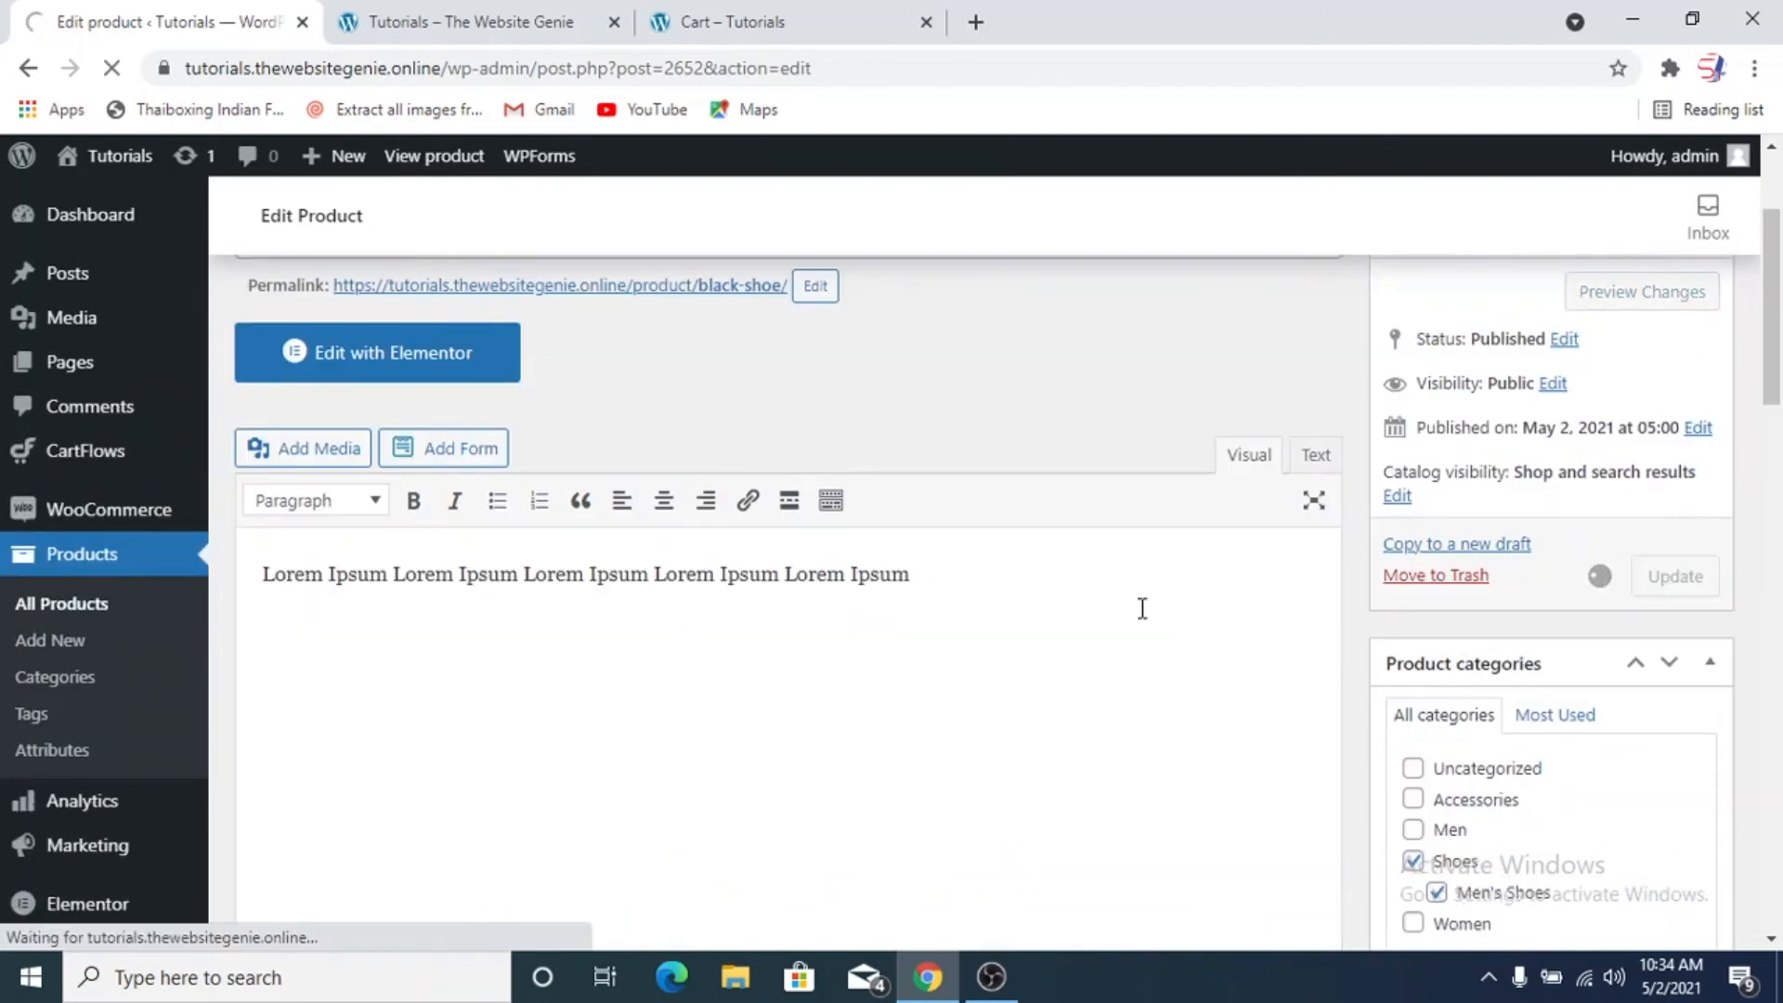
Reload the cart page, set the Black Shoe quantity to 5 and update the cart
{"action": "left_click", "coordinate": [711, 24]}
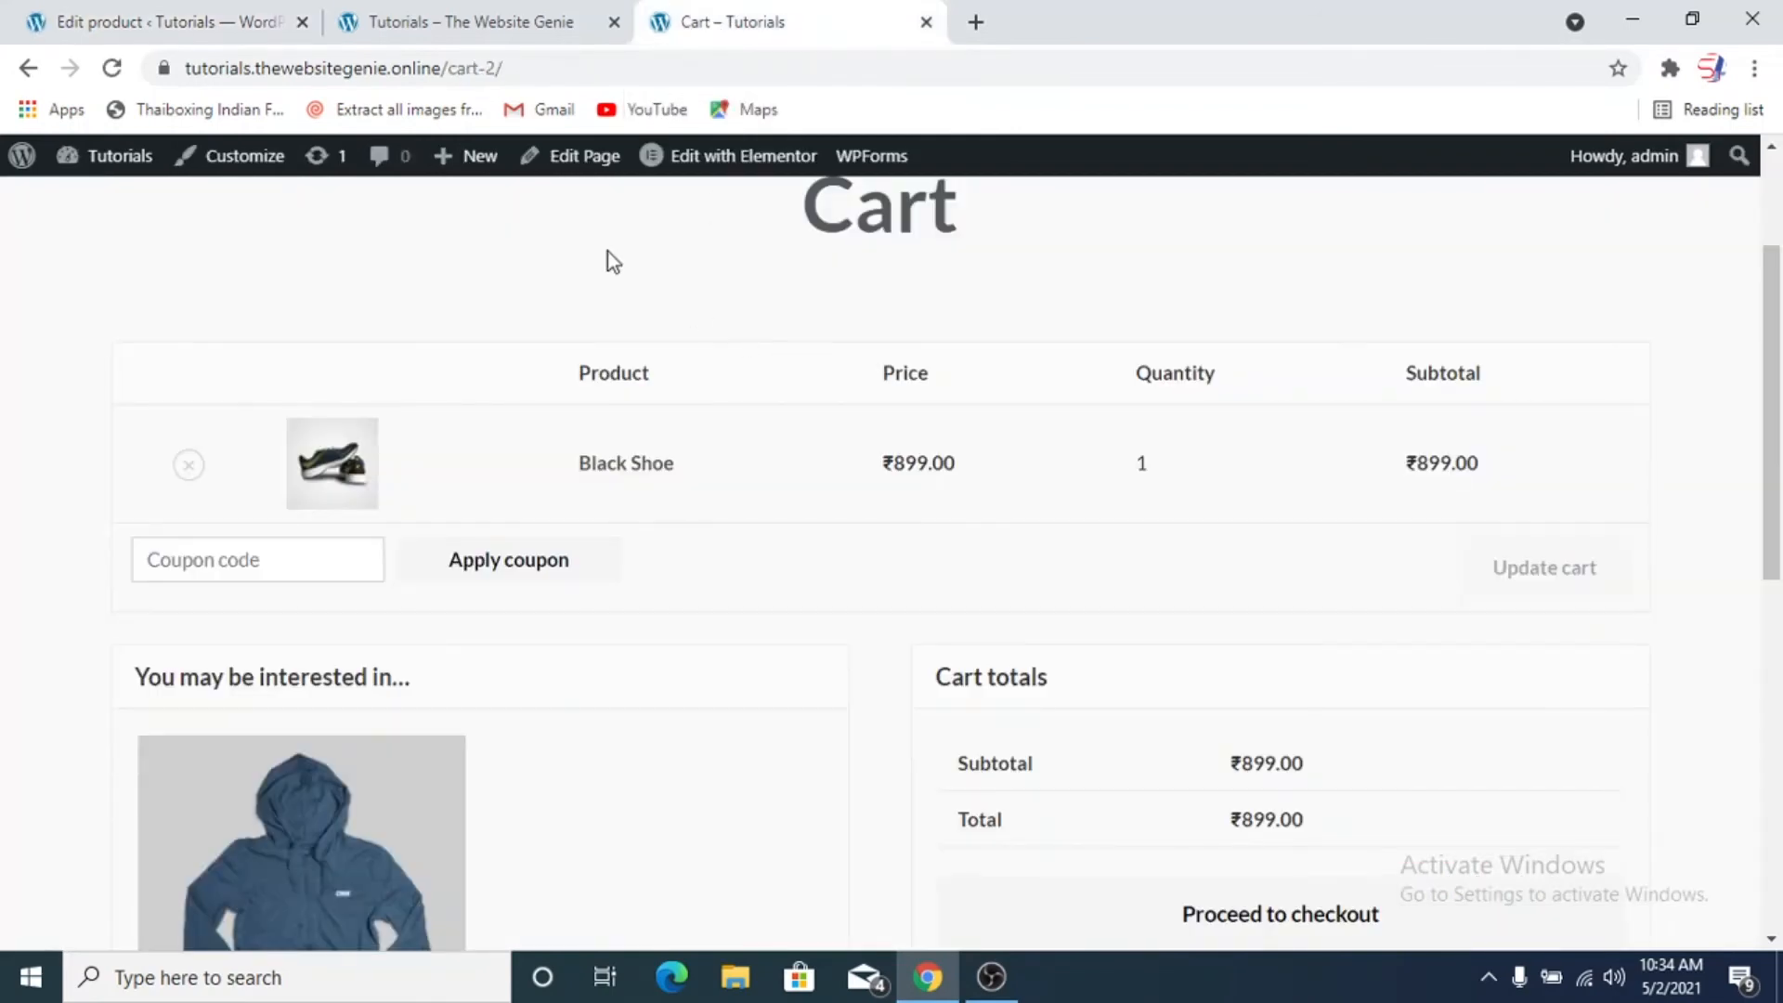
{"action": "key", "text": "F5"}
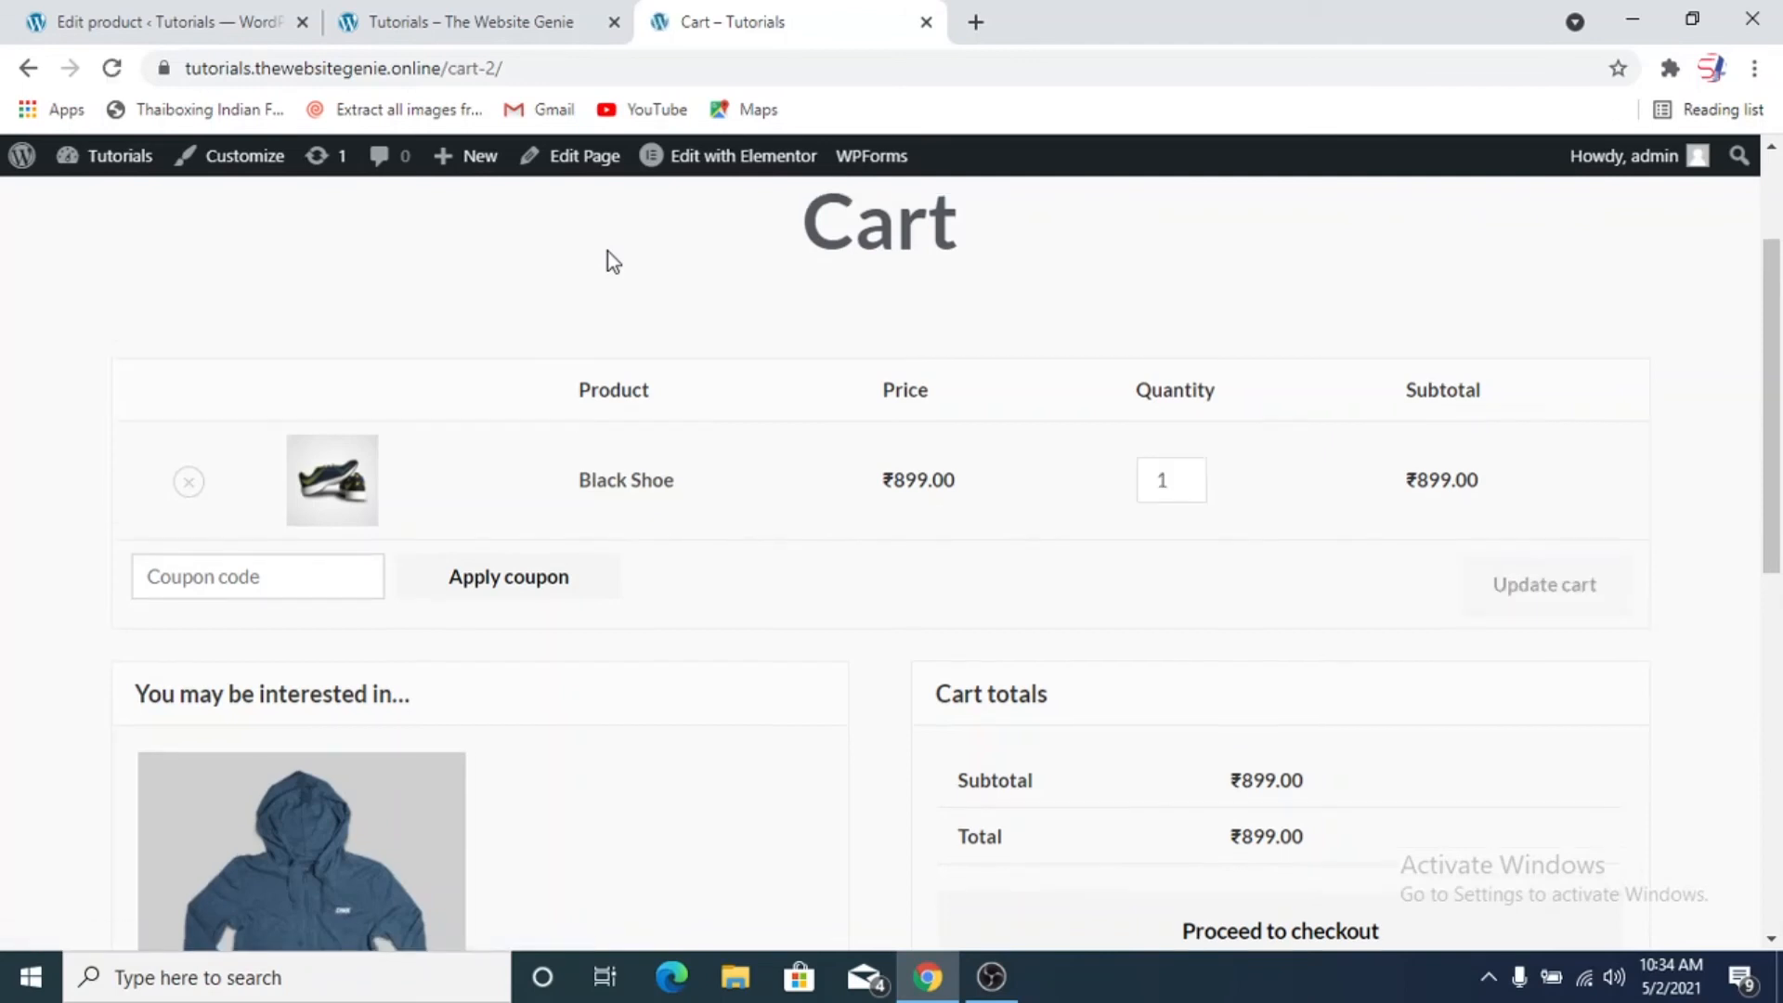
{"action": "left_click", "coordinate": [1189, 476]}
{"action": "left_click", "coordinate": [1190, 476]}
{"action": "left_click", "coordinate": [1189, 477]}
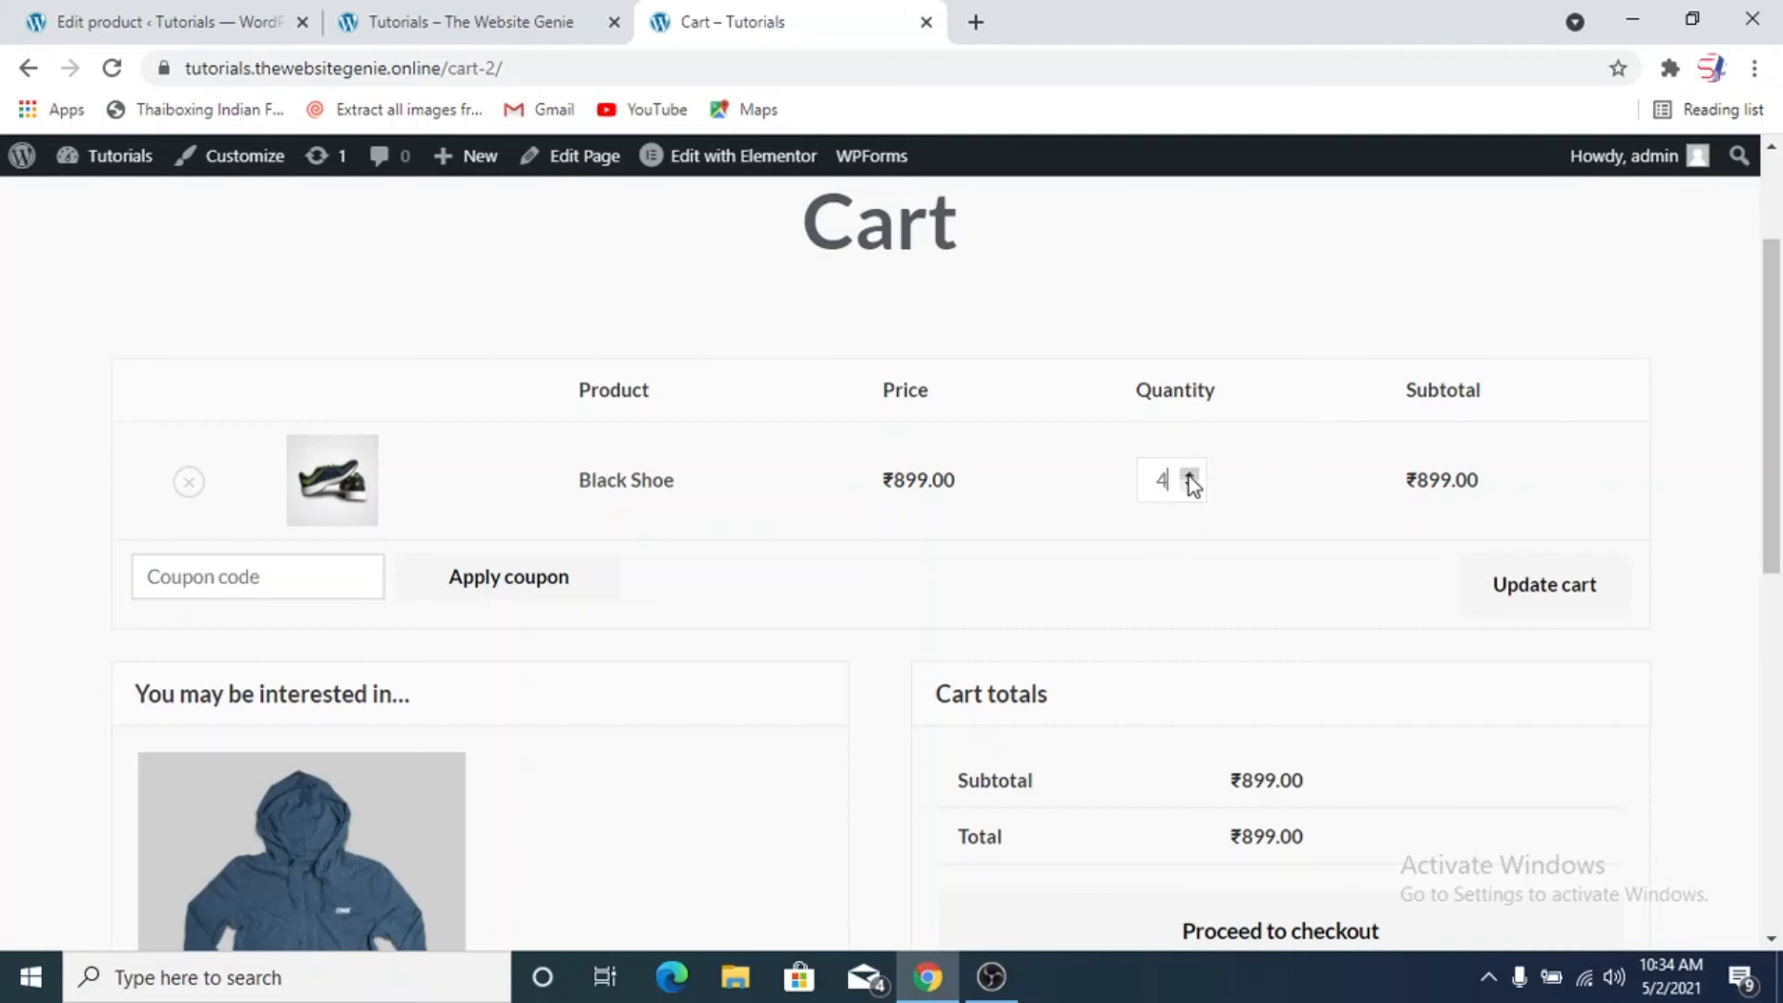
{"action": "left_click", "coordinate": [1189, 476]}
{"action": "left_click", "coordinate": [1504, 585]}
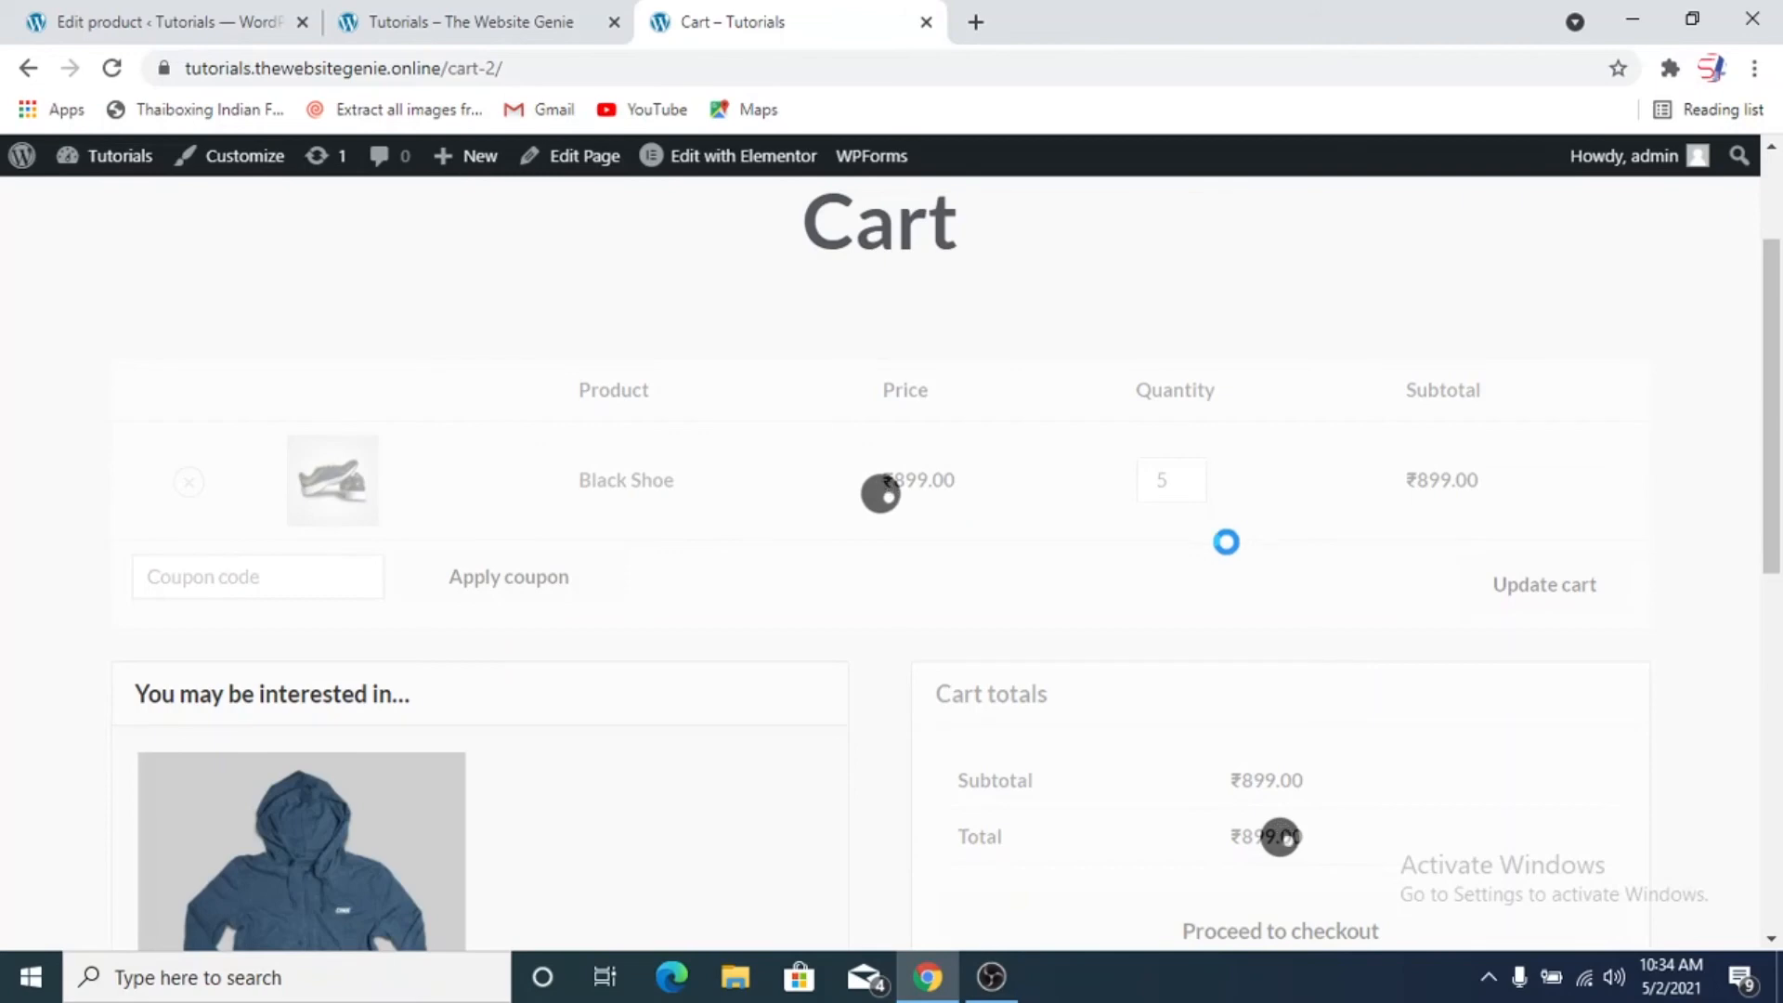
{"action": "scroll", "coordinate": [1003, 632], "scroll_direction": "down", "scroll_amount": 2}
{"action": "scroll", "coordinate": [1004, 622], "scroll_direction": "up", "scroll_amount": 2}
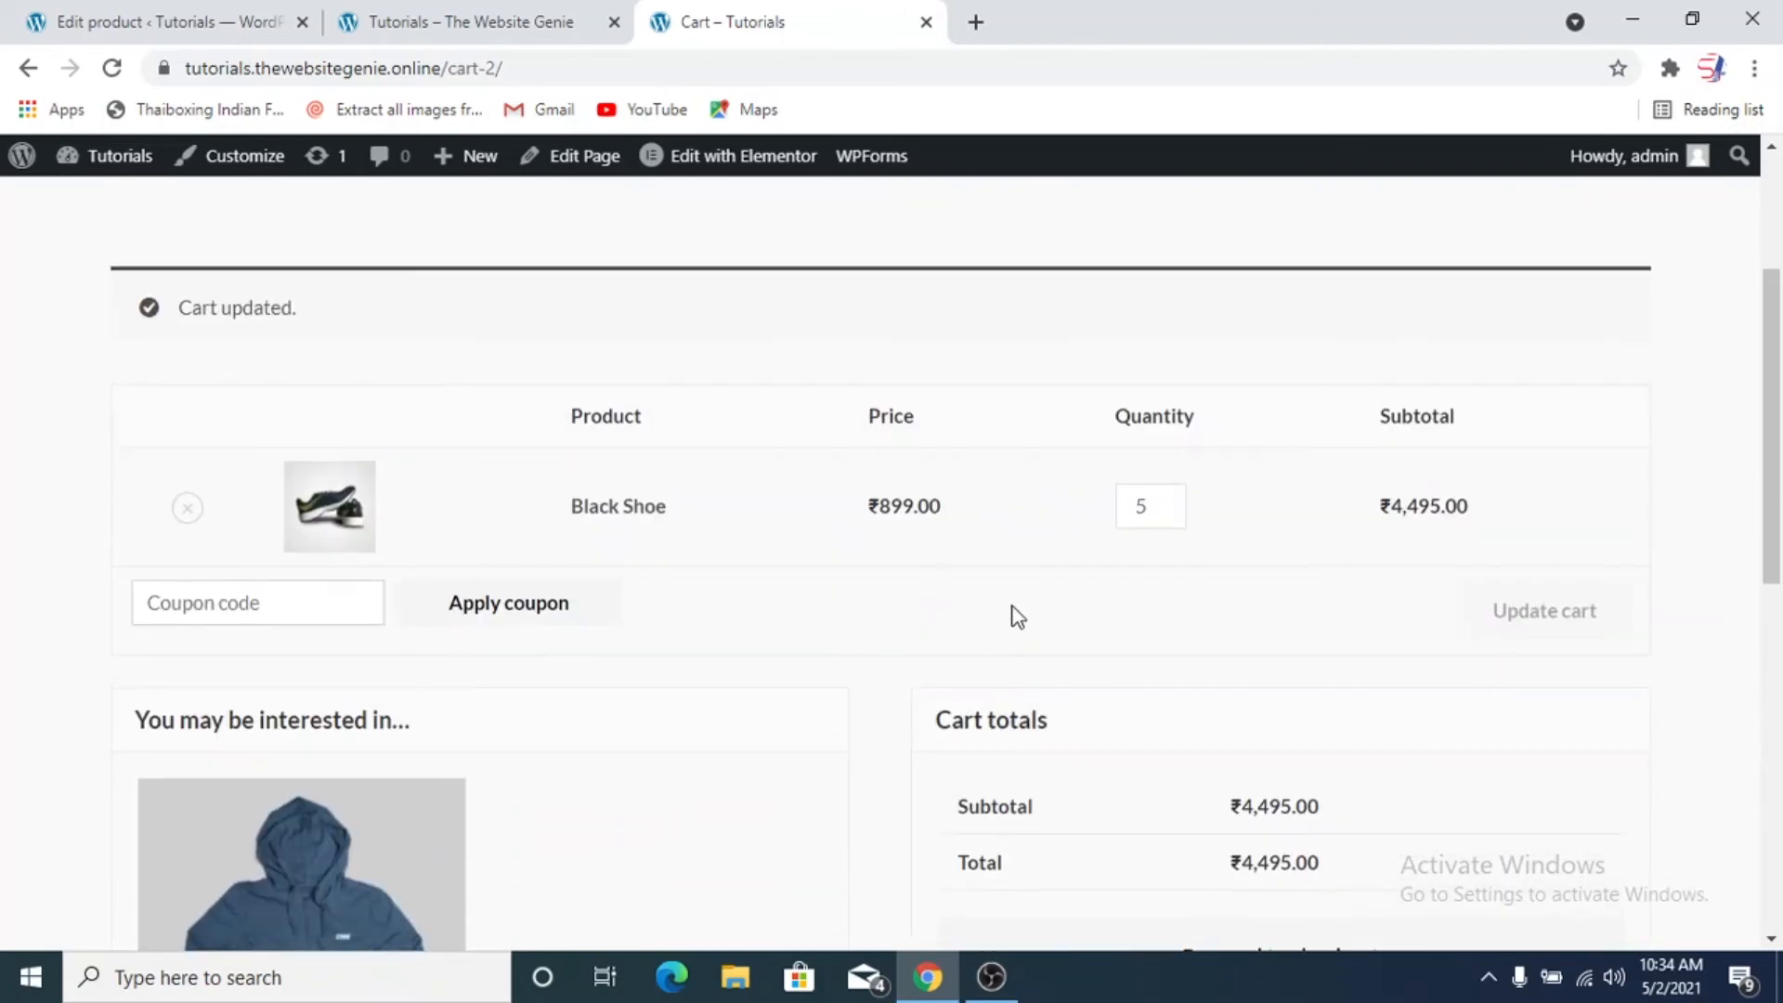
{"action": "scroll", "coordinate": [899, 624], "scroll_direction": "down", "scroll_amount": 2}
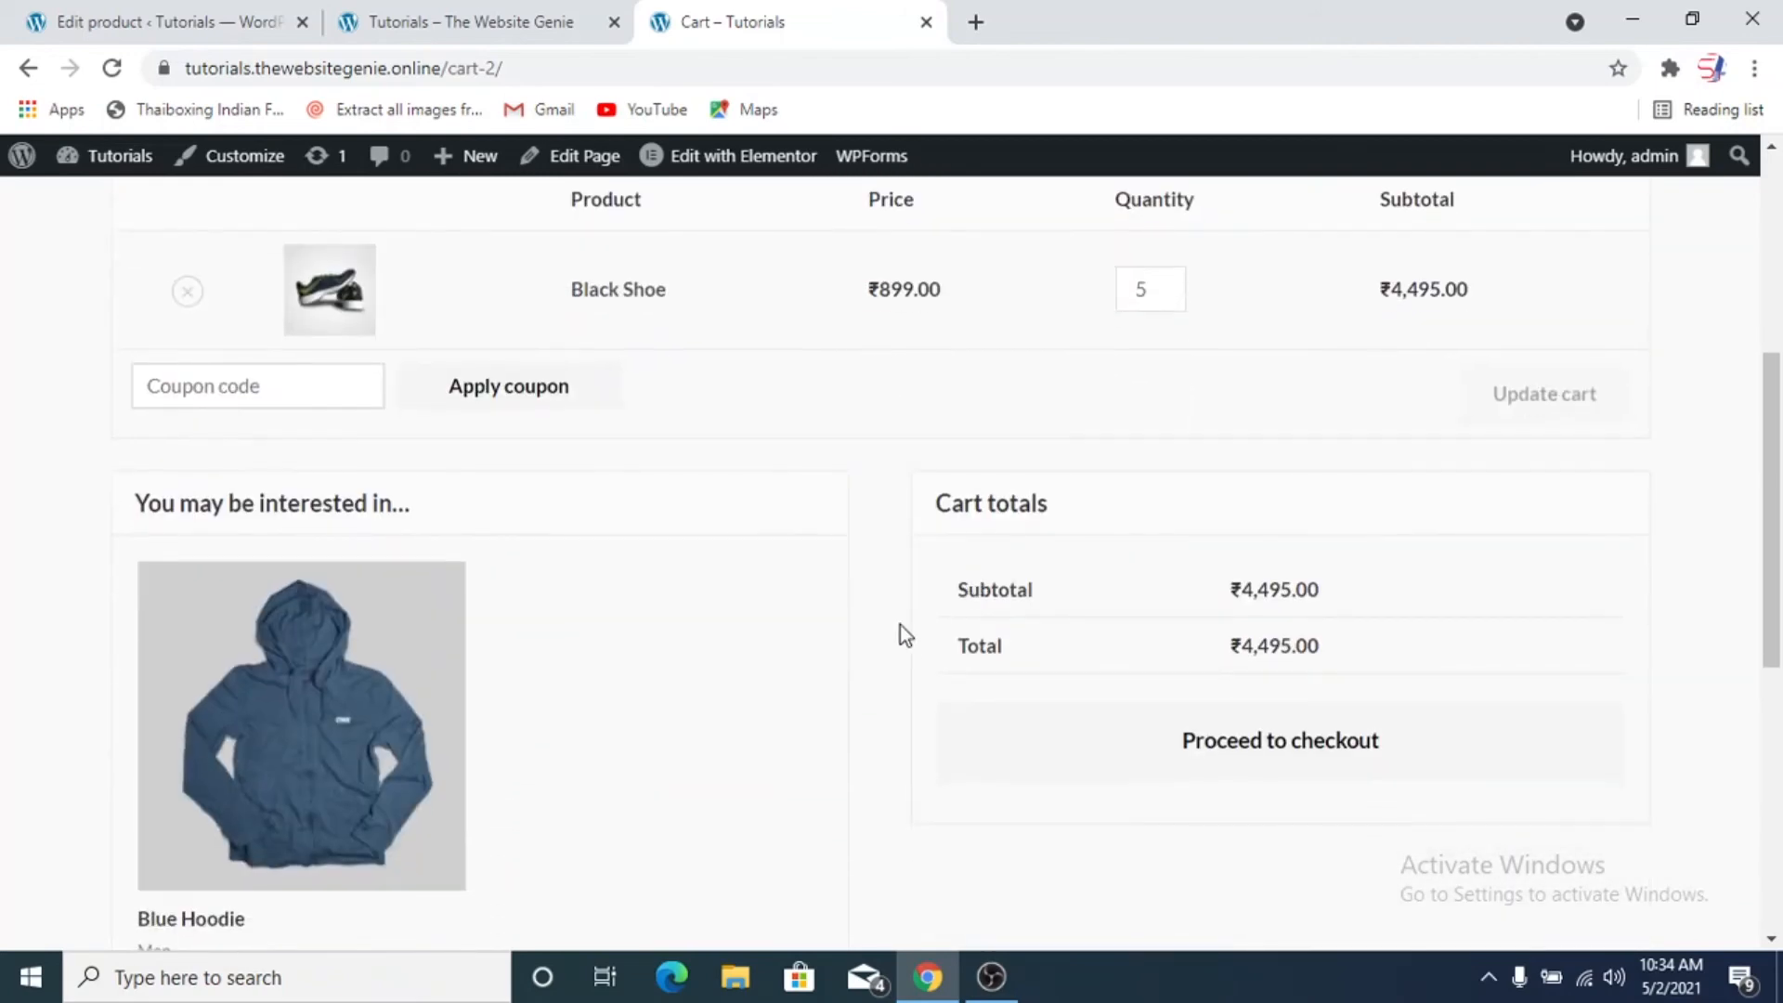
Return to the Black Shoe product's edit page and look over its settings
{"action": "left_click", "coordinate": [176, 23]}
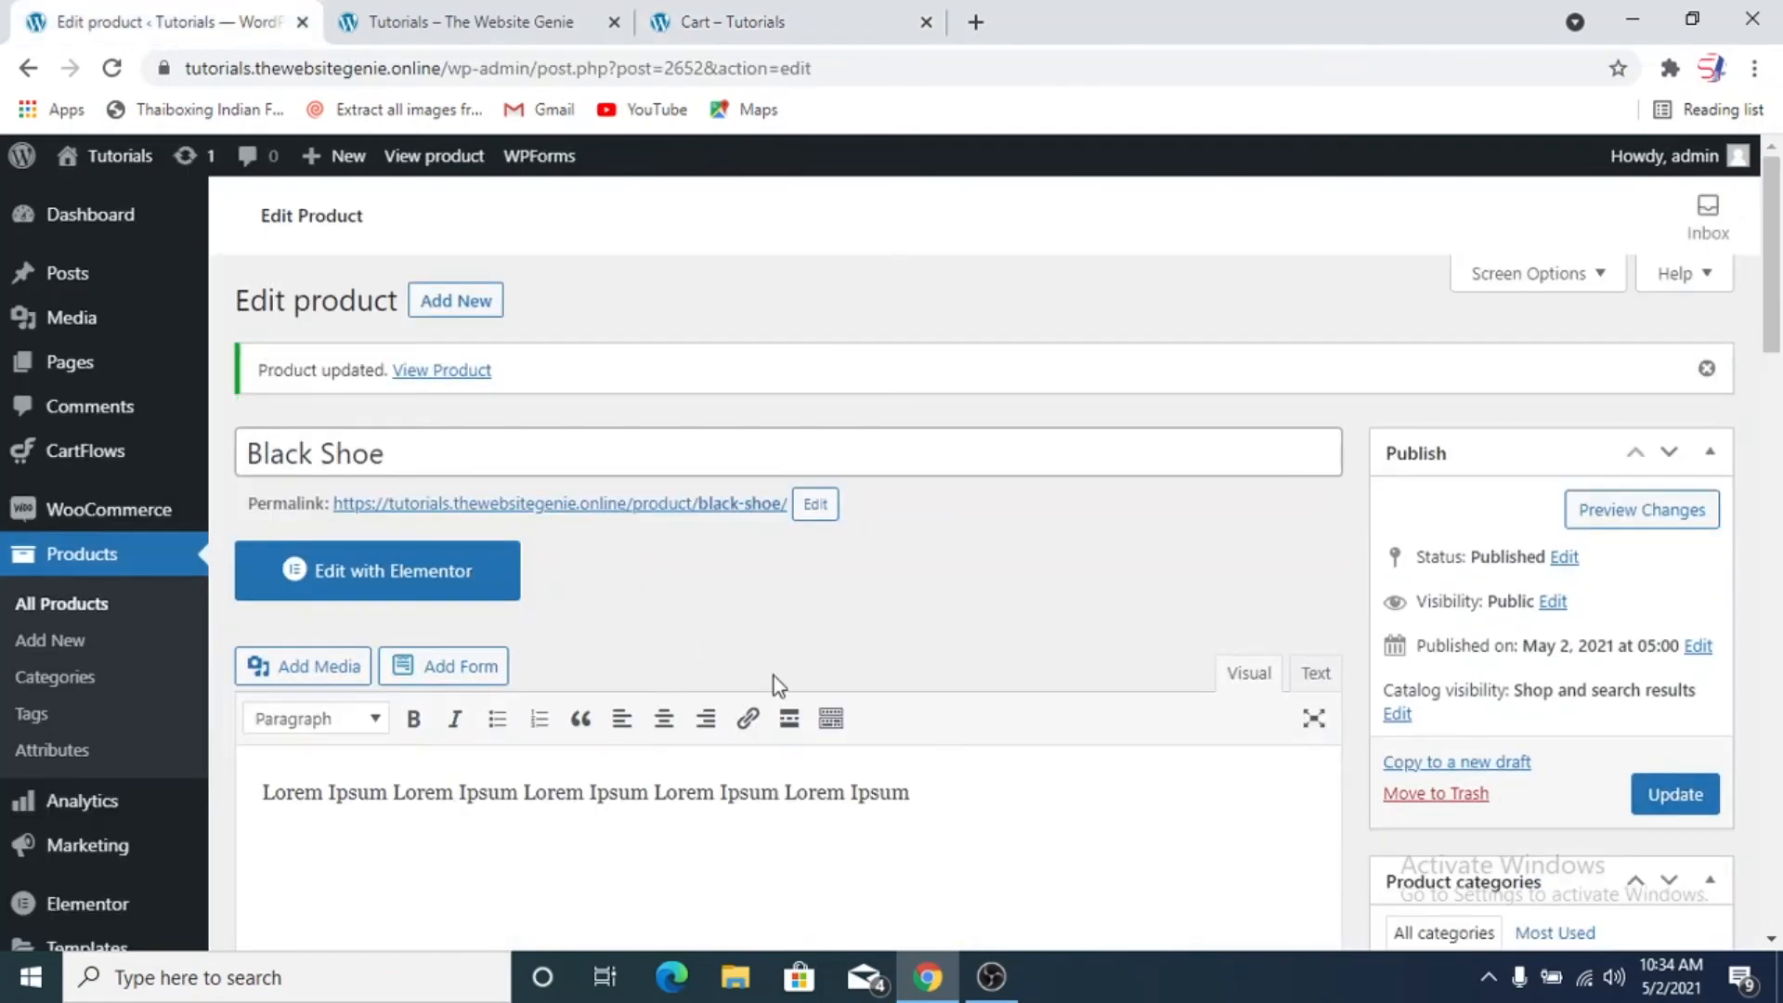
{"action": "scroll", "coordinate": [775, 676], "scroll_direction": "down", "scroll_amount": 5}
{"action": "scroll", "coordinate": [656, 704], "scroll_direction": "down", "scroll_amount": 7}
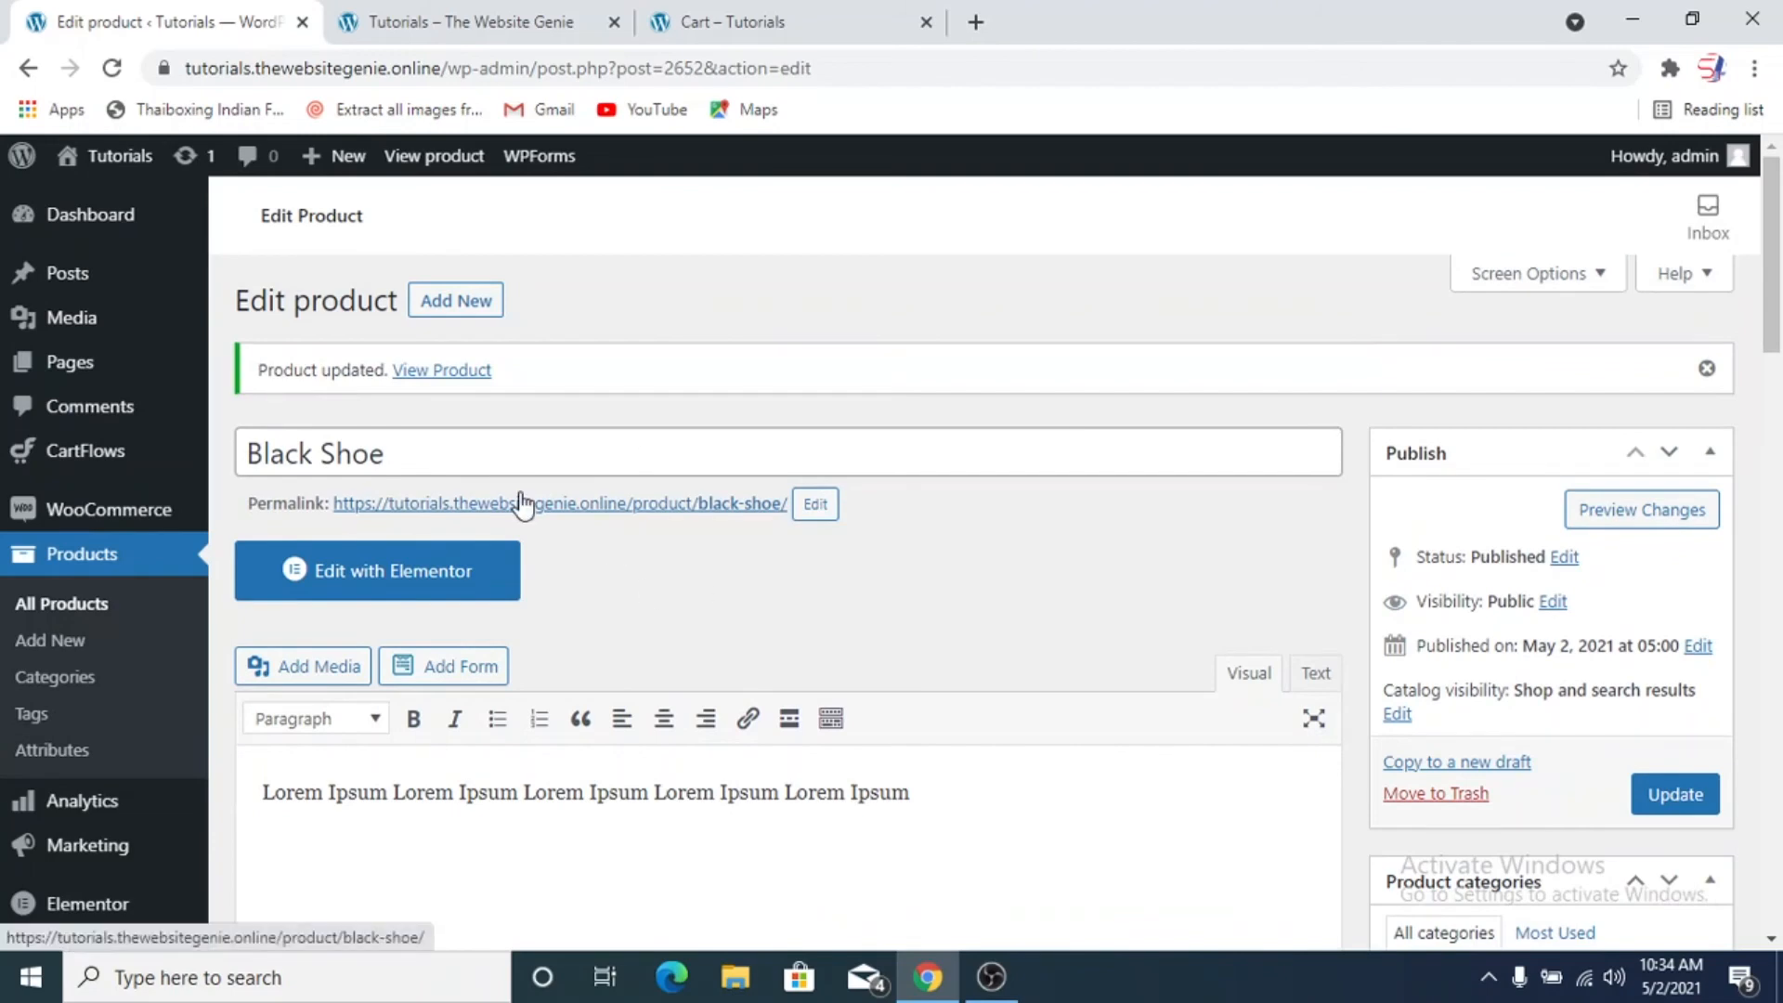
Open the full products list in the admin, and view the Featured Products section on the store's home page
{"action": "left_click", "coordinate": [151, 629]}
{"action": "left_click", "coordinate": [385, 22]}
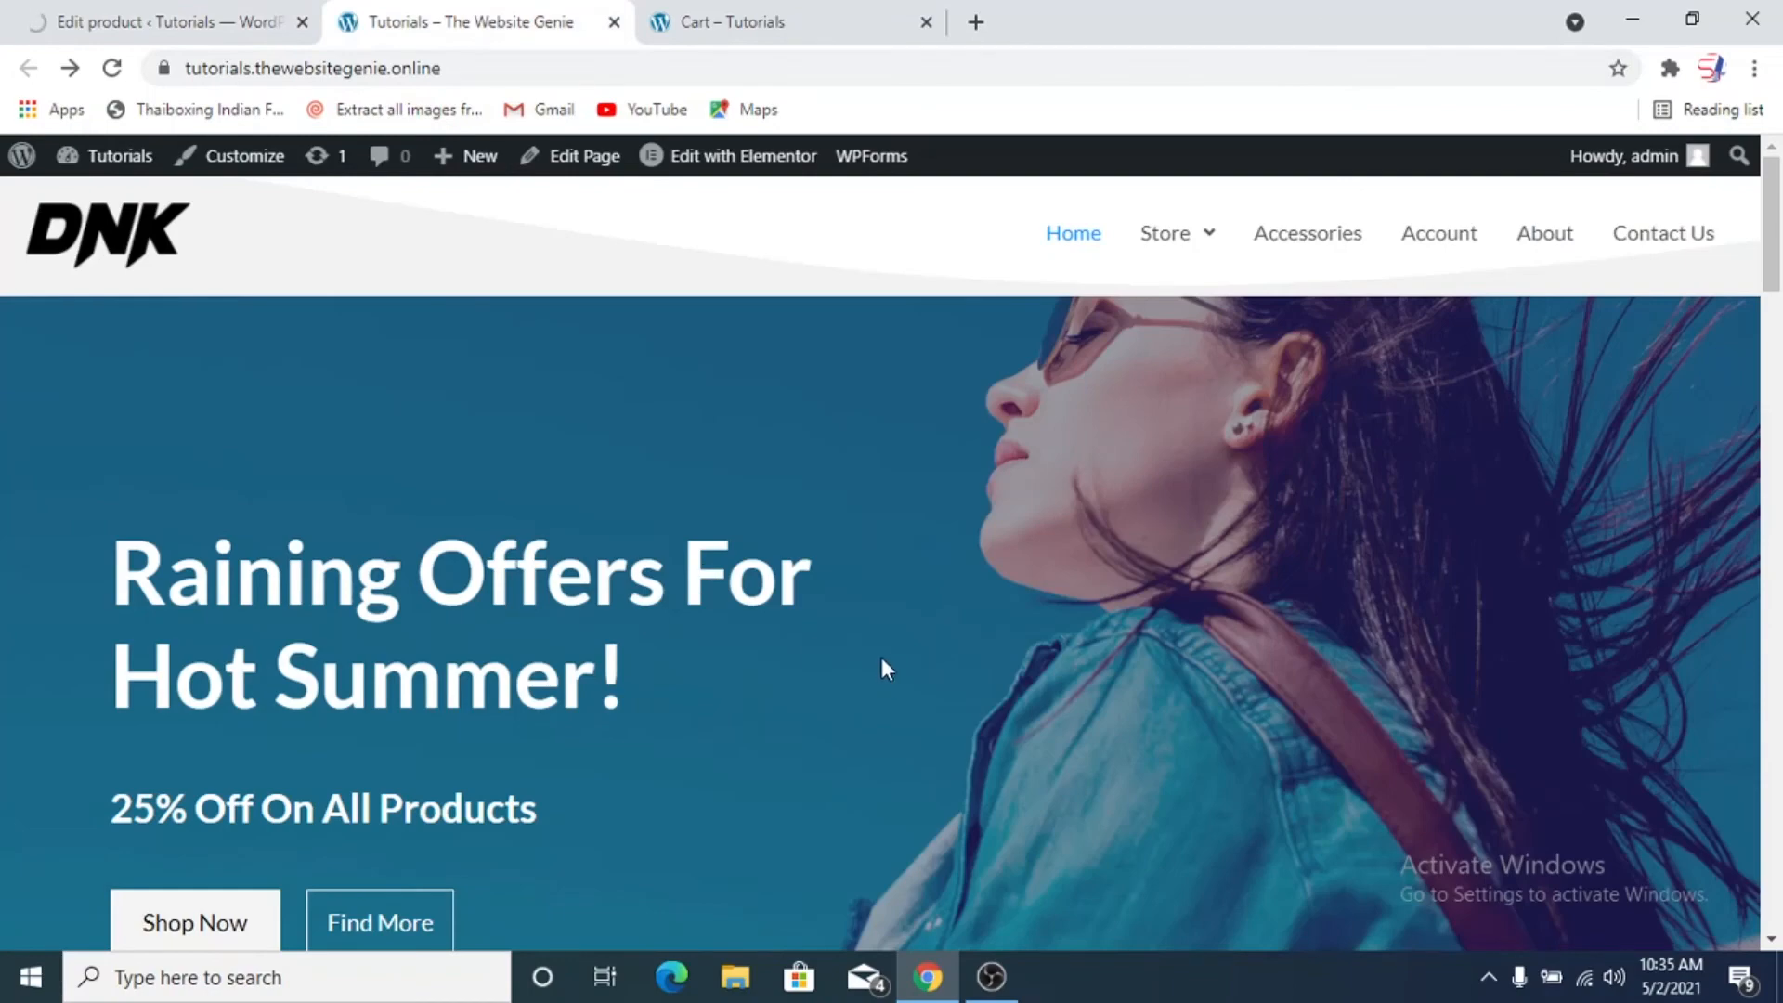
{"action": "scroll", "coordinate": [882, 666], "scroll_direction": "down", "scroll_amount": 5}
{"action": "scroll", "coordinate": [884, 659], "scroll_direction": "down", "scroll_amount": 12}
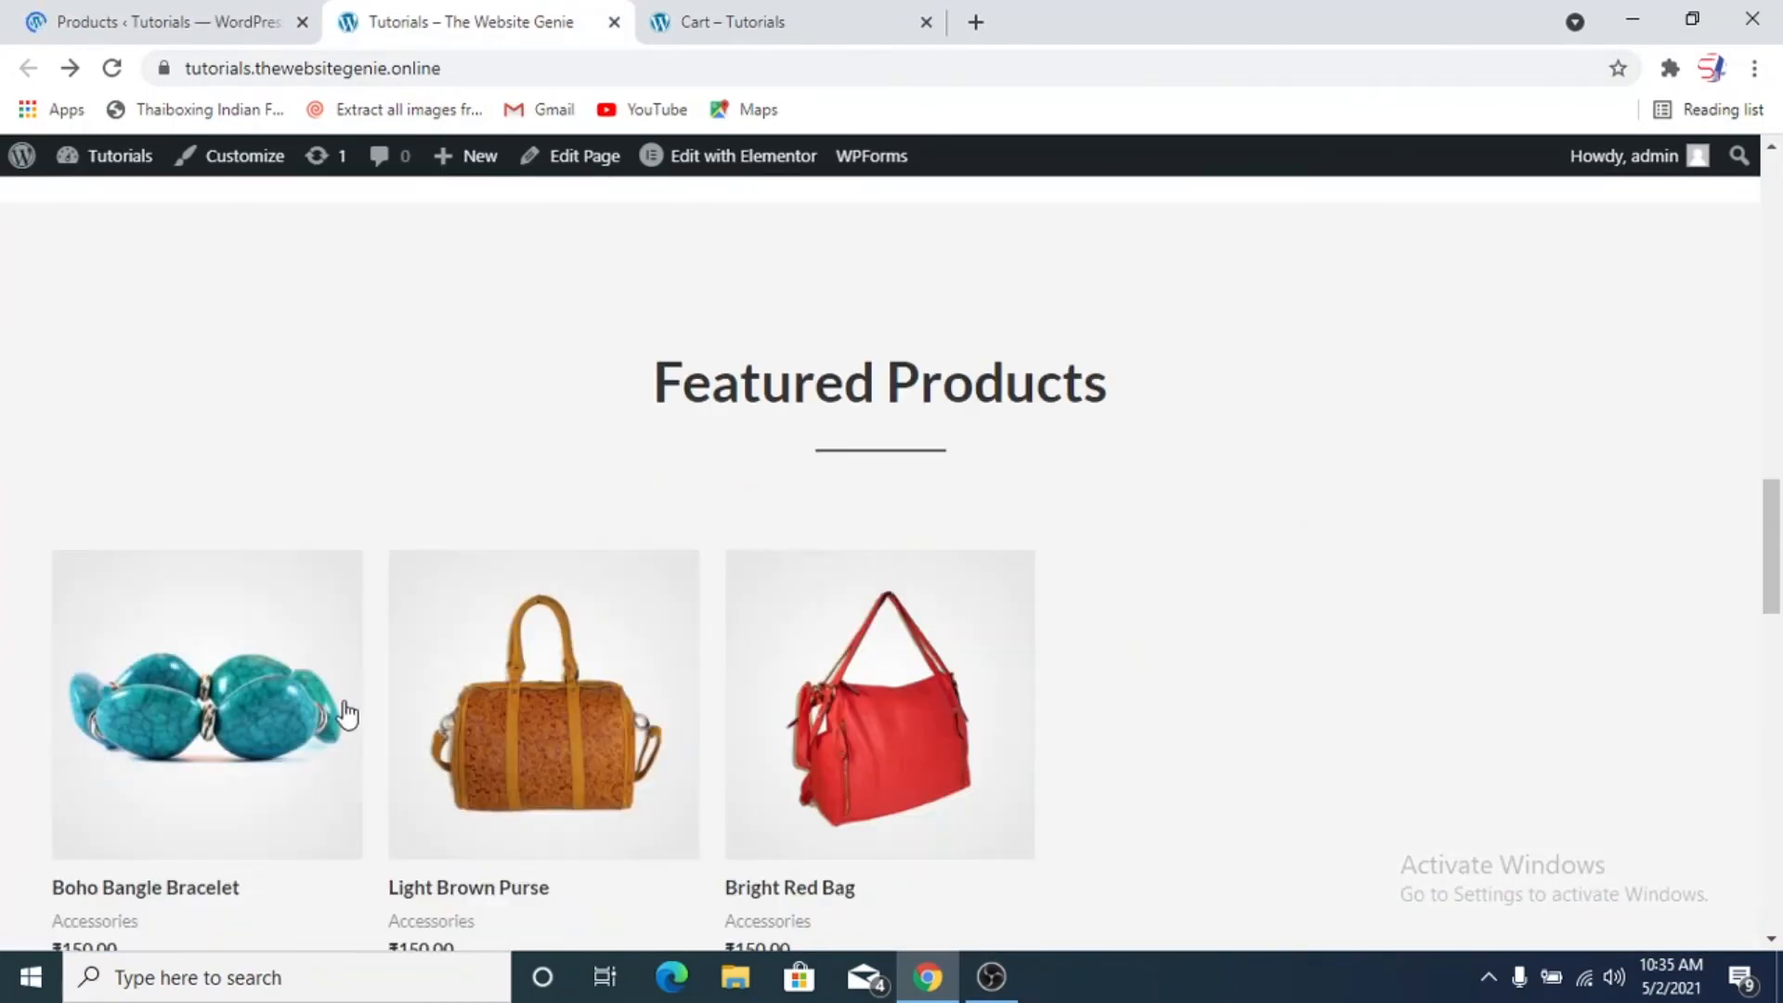
{"action": "scroll", "coordinate": [808, 811], "scroll_direction": "down", "scroll_amount": 3}
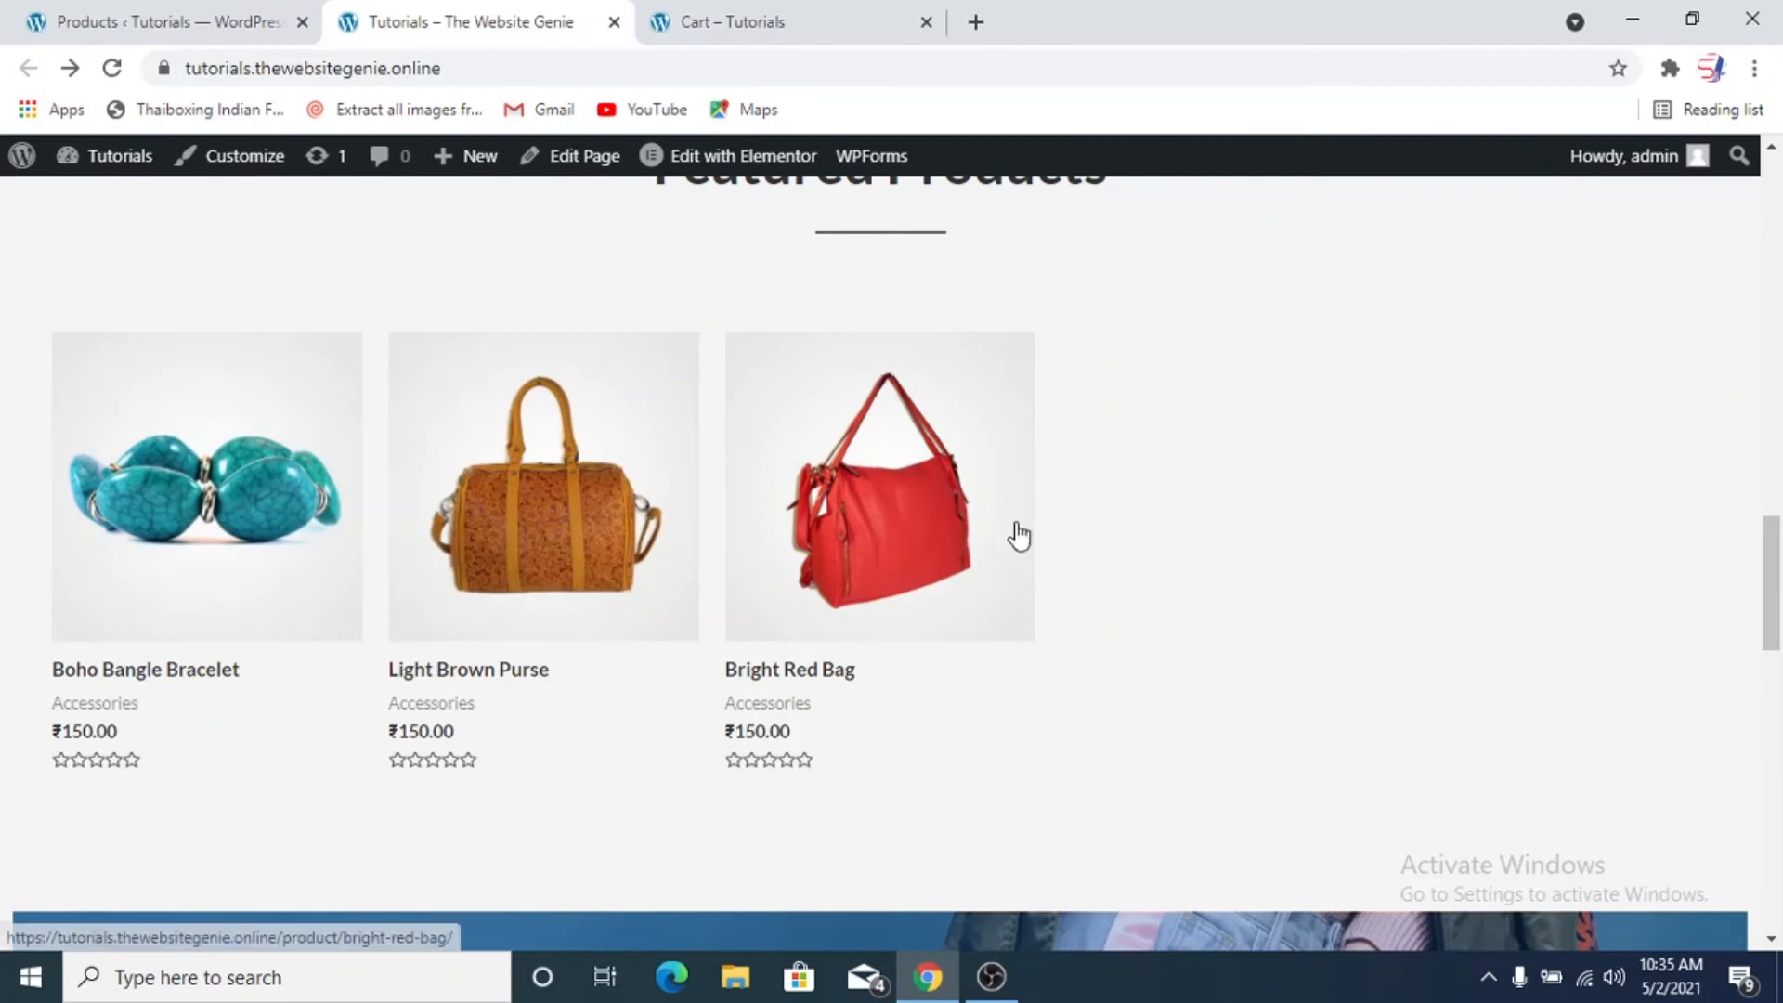
Mark the Black Shoe as a featured product in the admin products list
{"action": "left_click", "coordinate": [195, 26]}
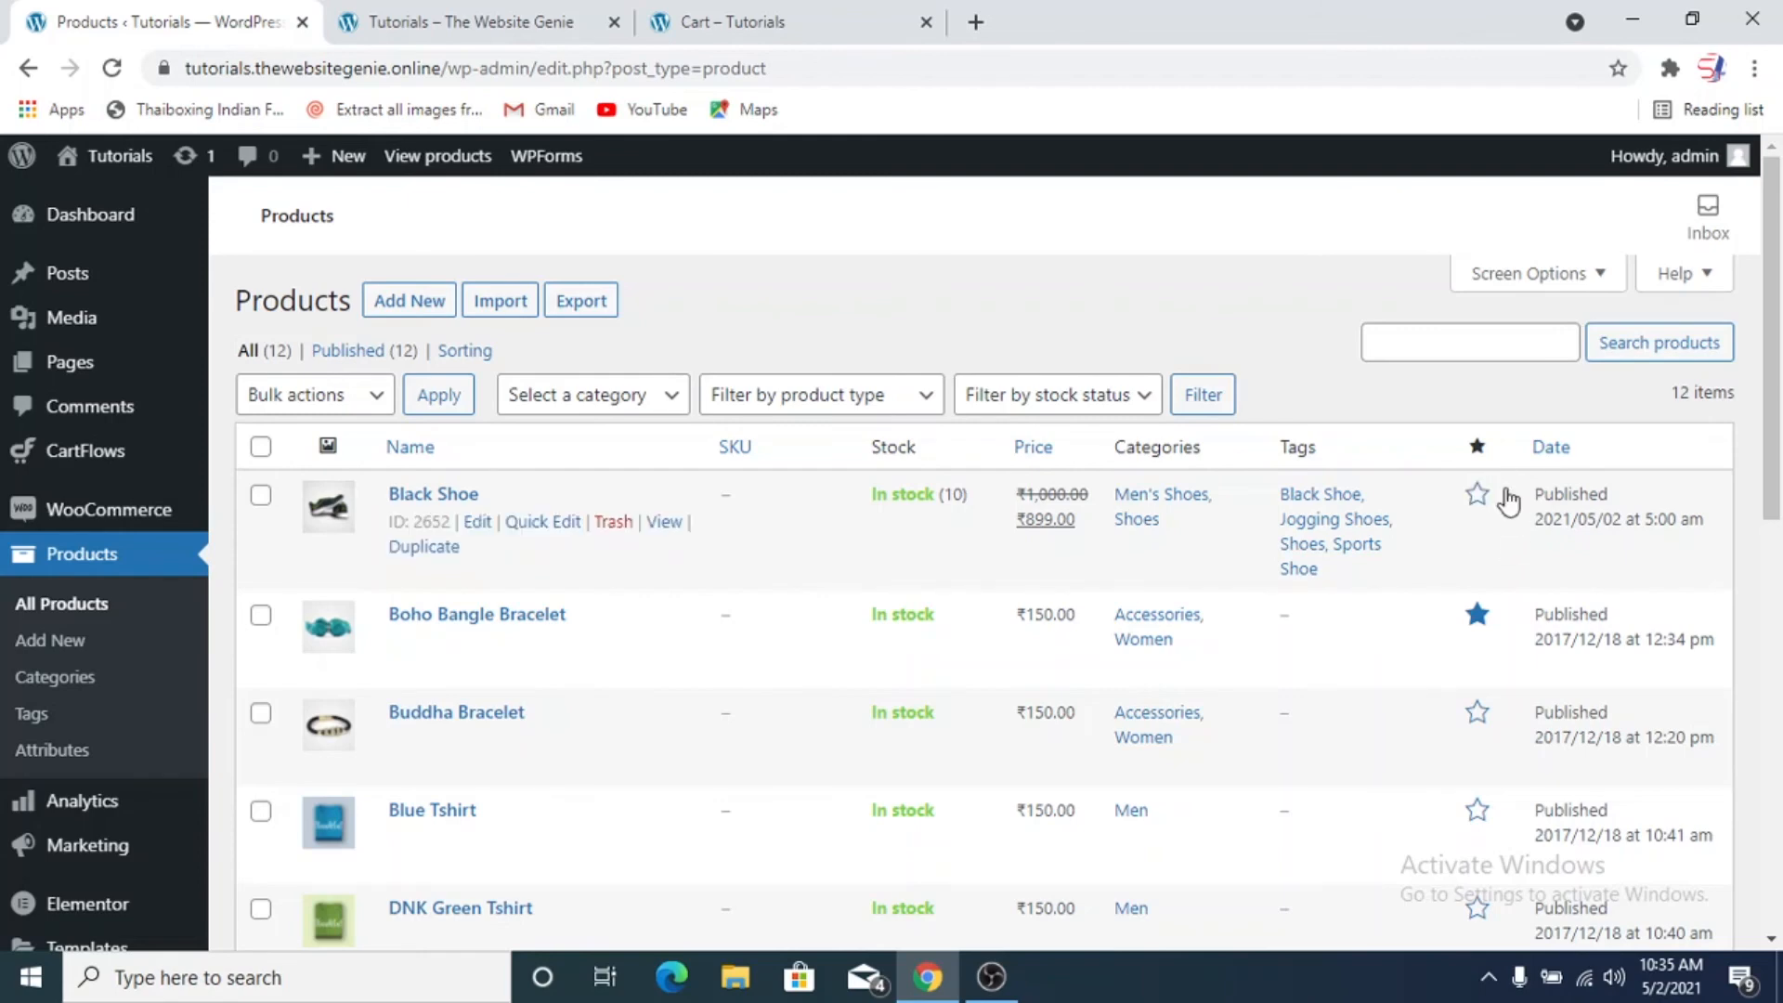
{"action": "left_click", "coordinate": [1478, 497]}
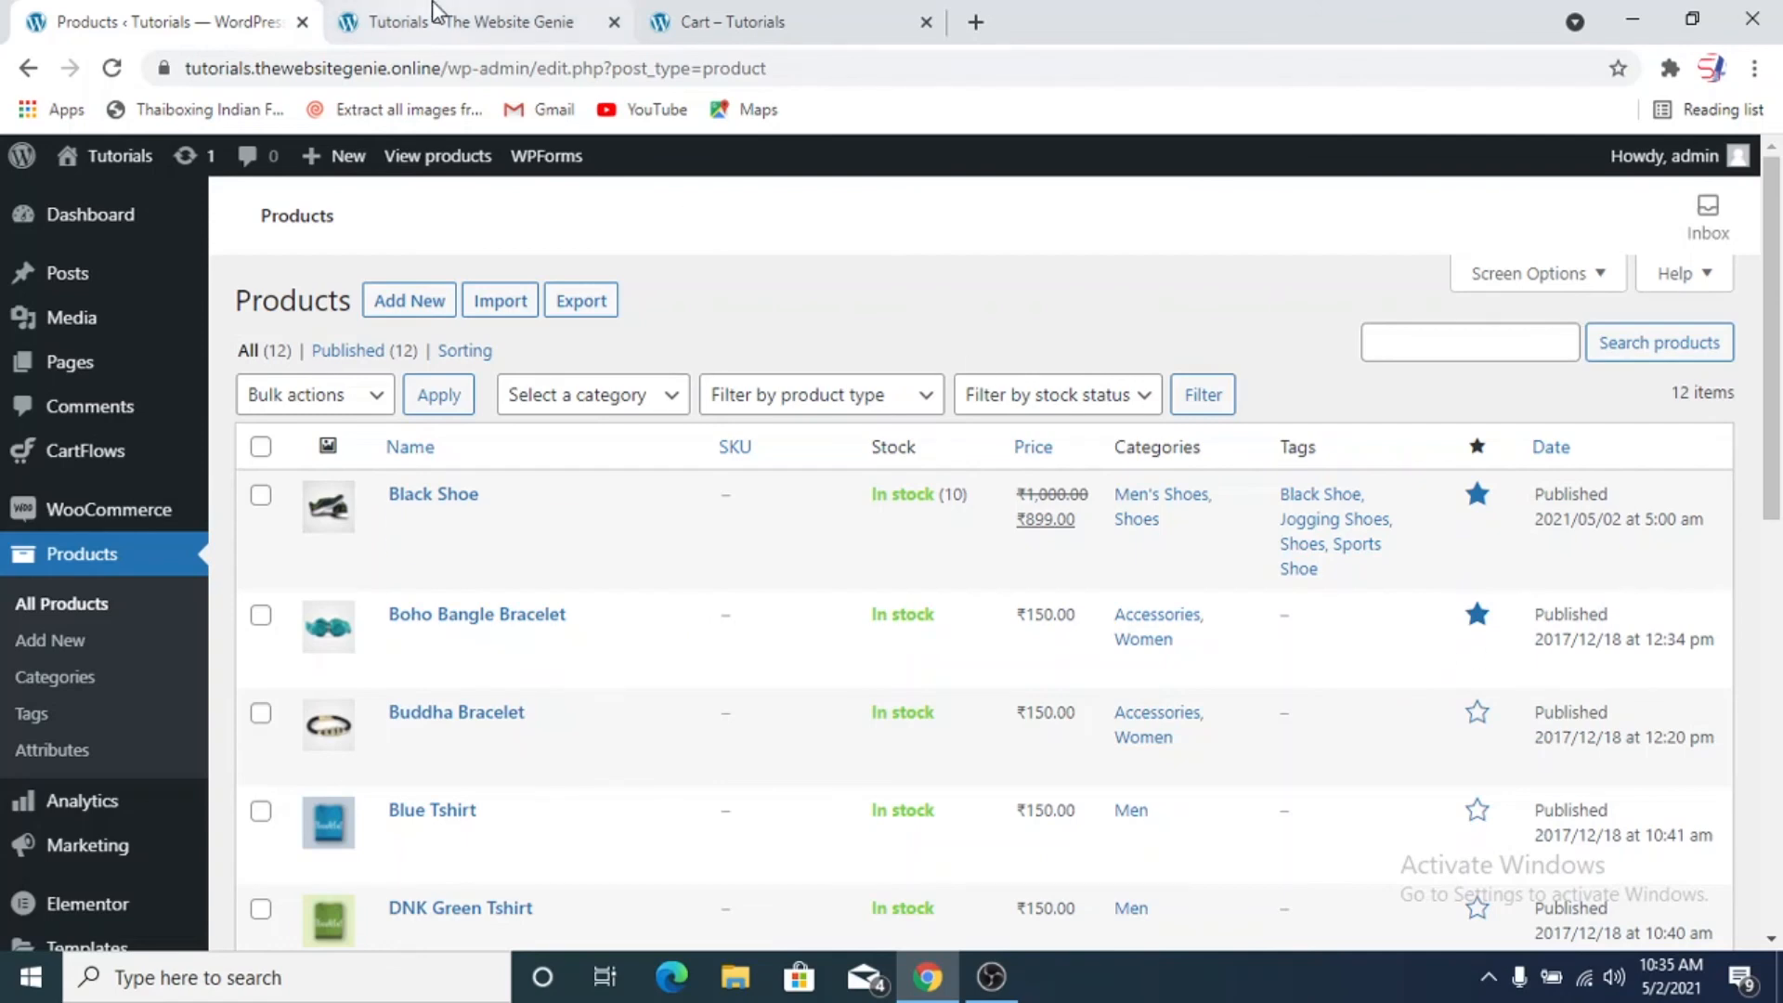
Compare the home page's Featured Products with the items marked as featured in the admin products list
{"action": "left_click", "coordinate": [432, 11]}
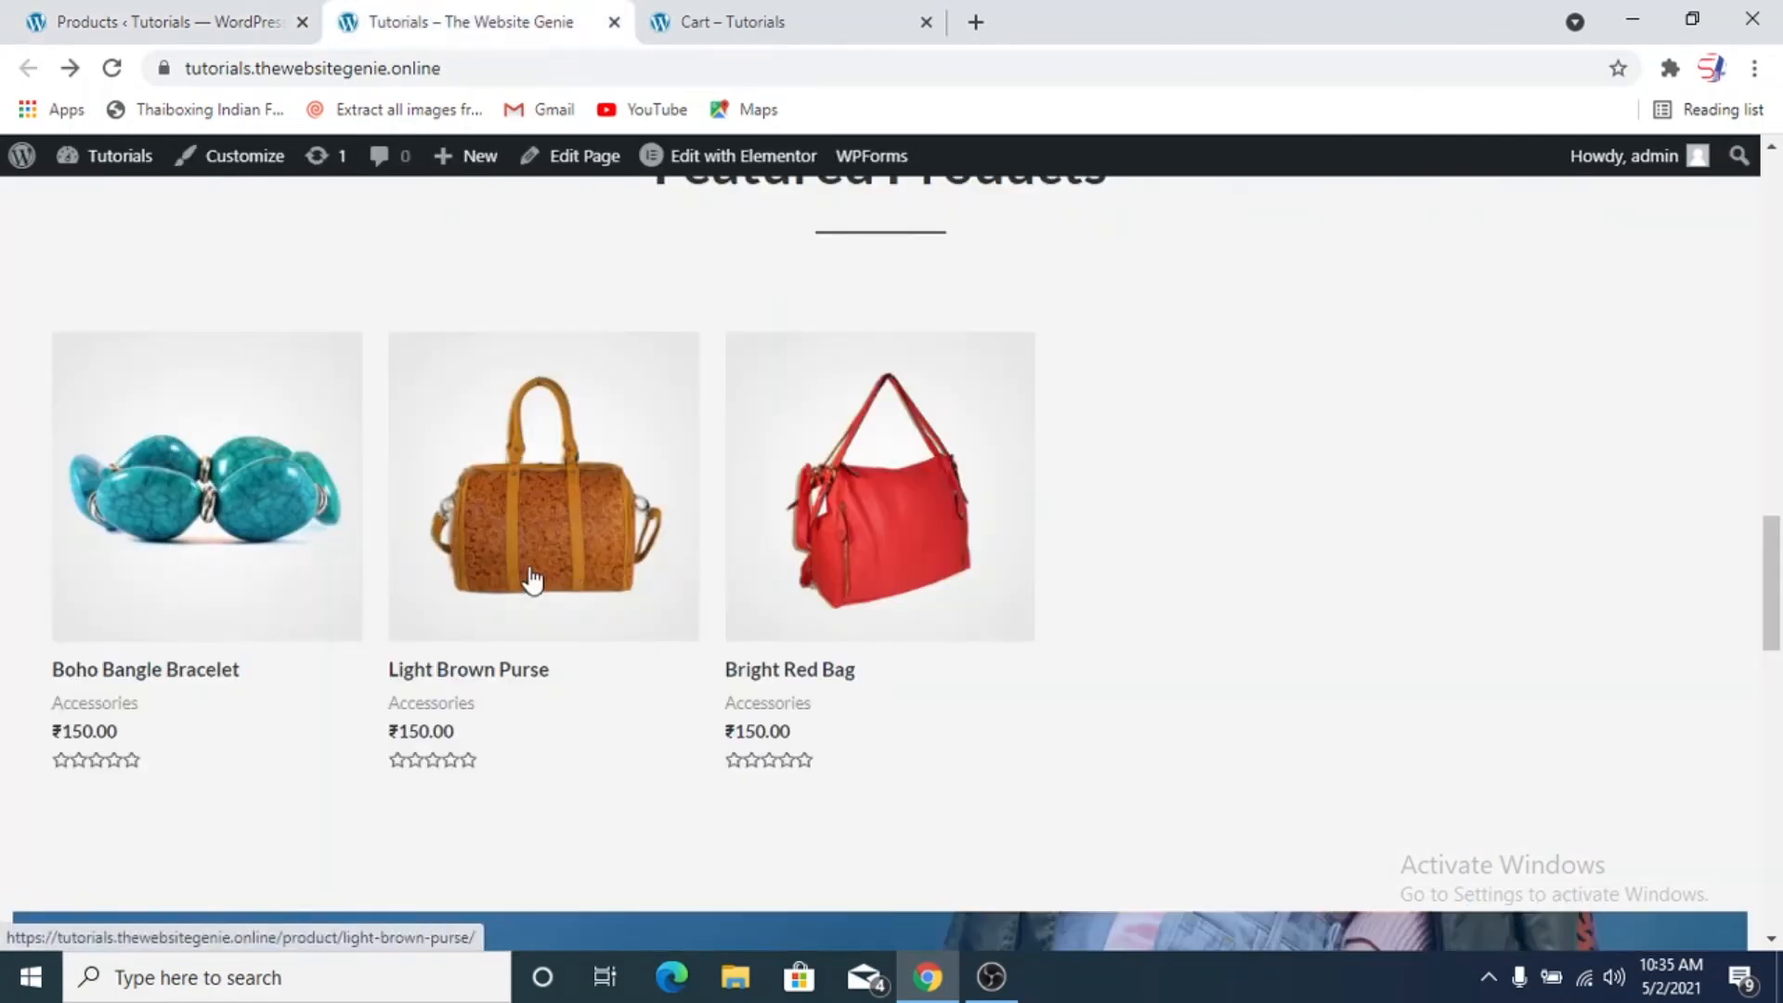
{"action": "left_click", "coordinate": [203, 28]}
{"action": "scroll", "coordinate": [1282, 570], "scroll_direction": "down", "scroll_amount": 4}
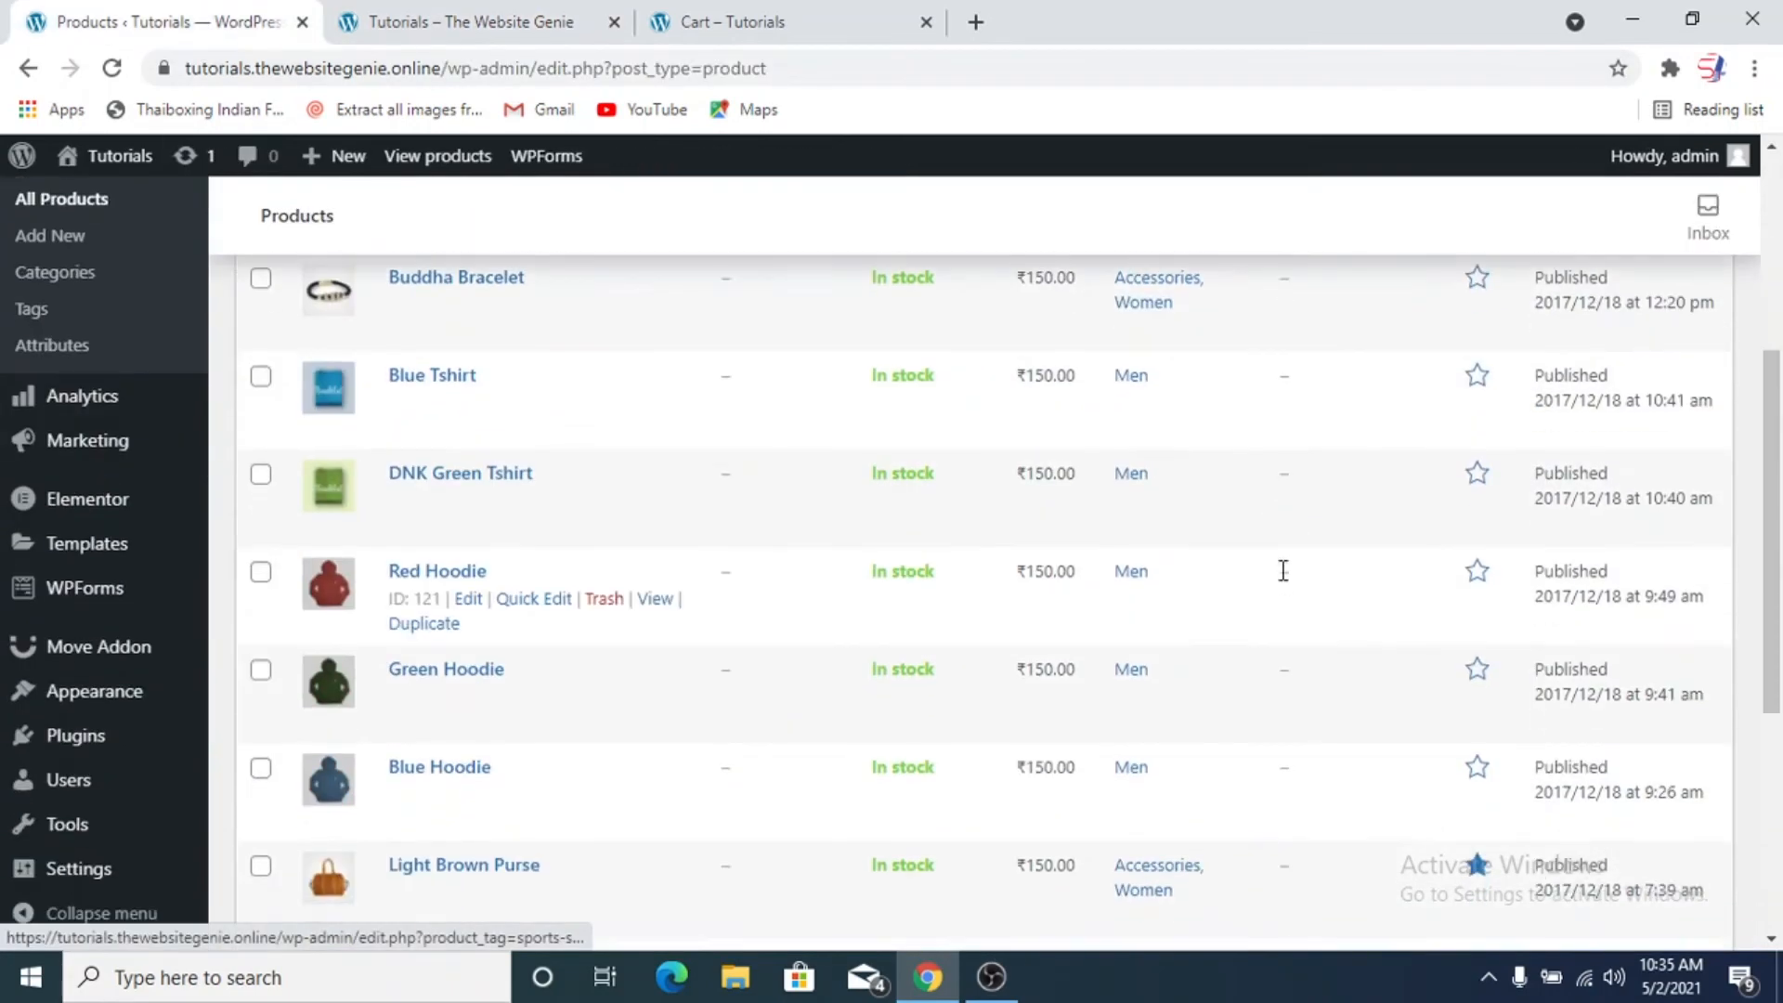
{"action": "scroll", "coordinate": [1309, 575], "scroll_direction": "up", "scroll_amount": 2}
{"action": "scroll", "coordinate": [1270, 650], "scroll_direction": "down", "scroll_amount": 2}
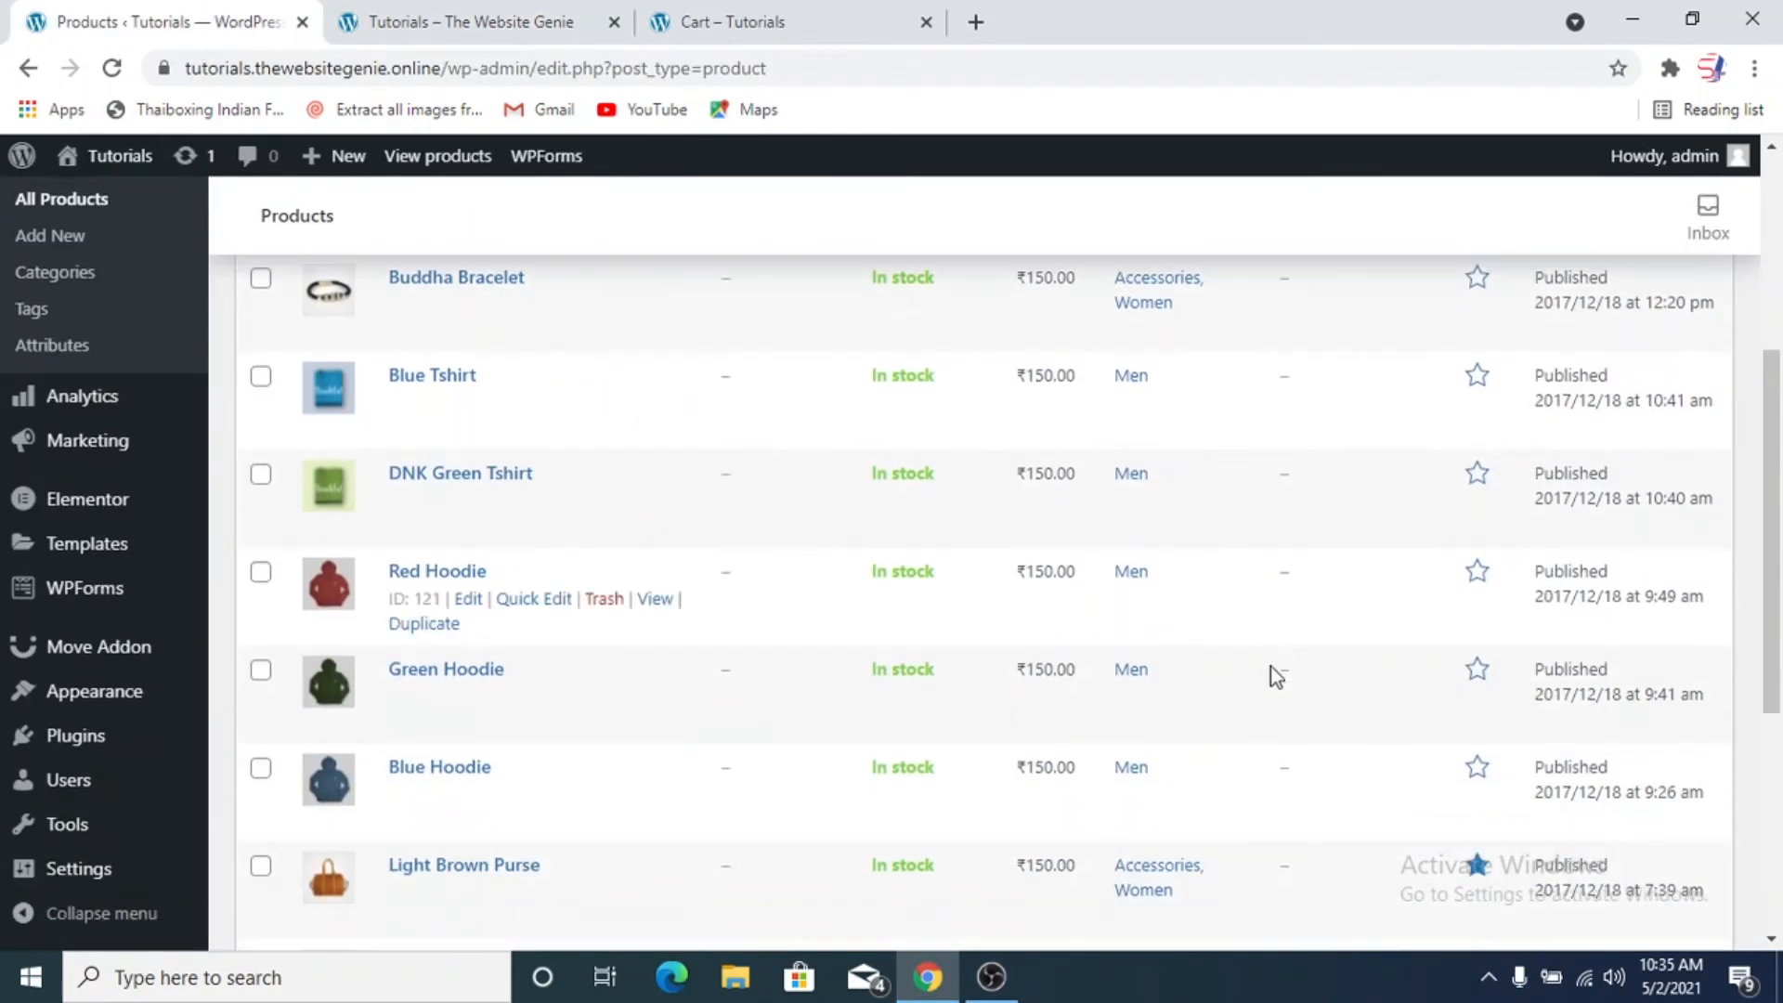
{"action": "scroll", "coordinate": [1271, 663], "scroll_direction": "down", "scroll_amount": 5}
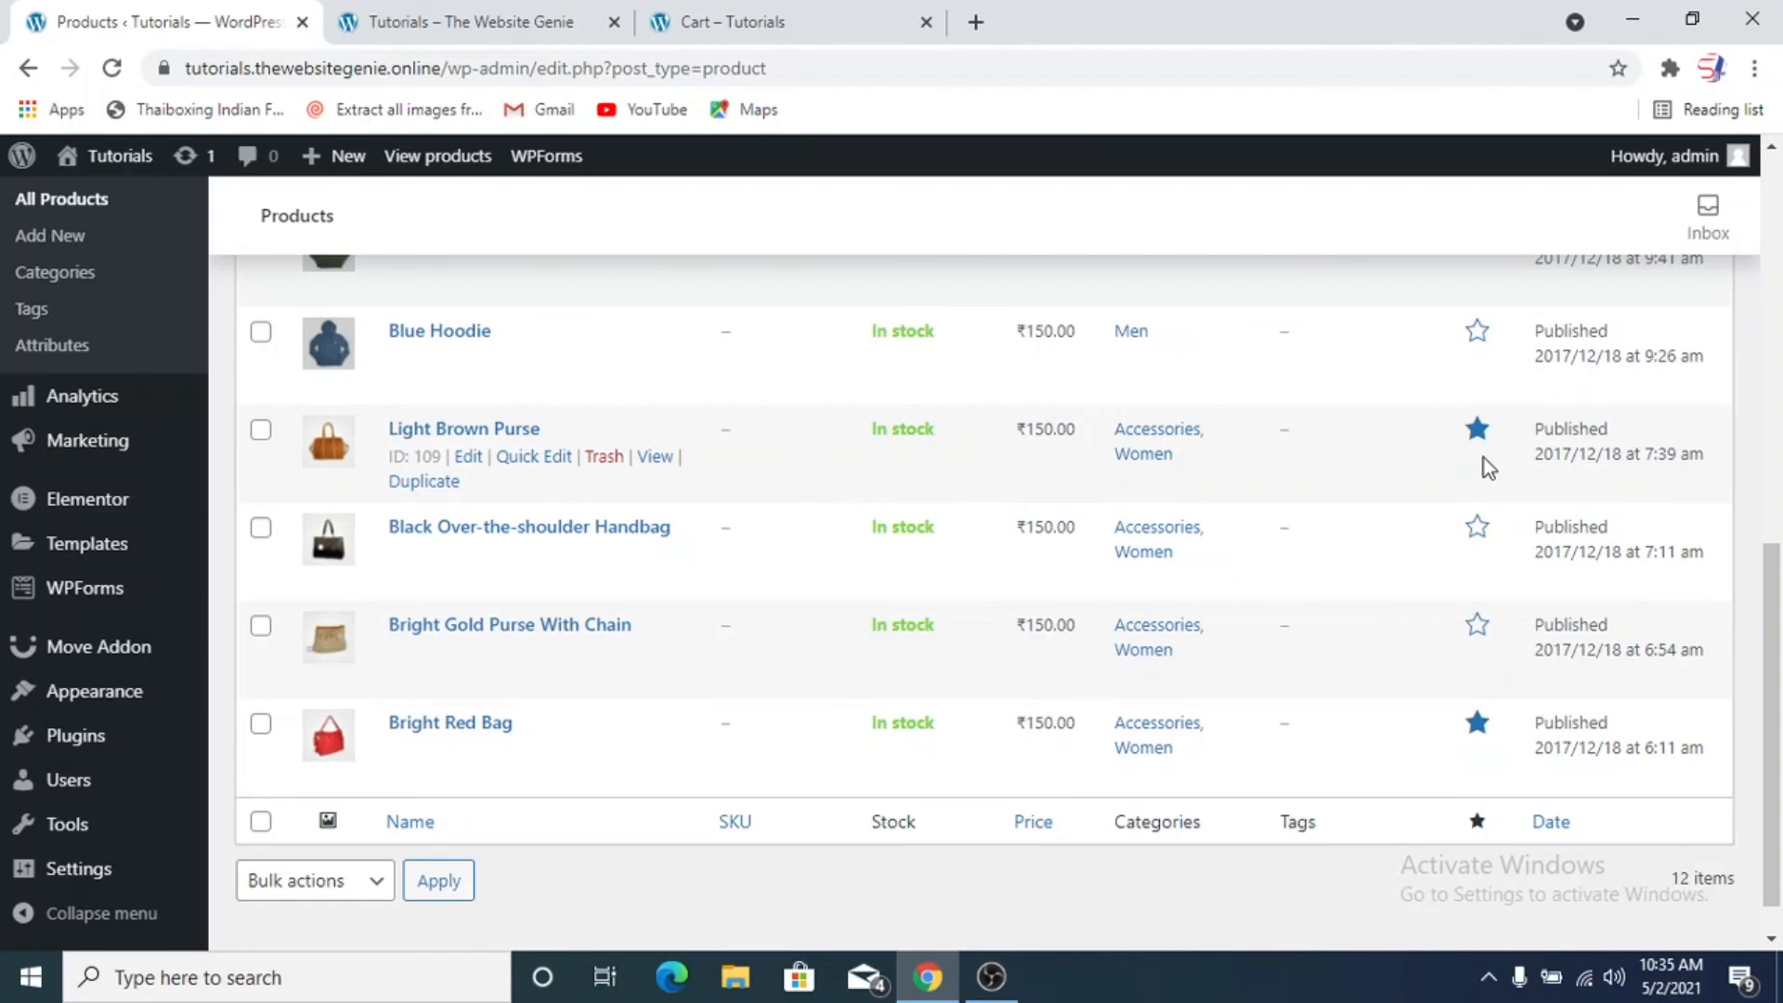
{"action": "scroll", "coordinate": [1474, 752], "scroll_direction": "up", "scroll_amount": 3}
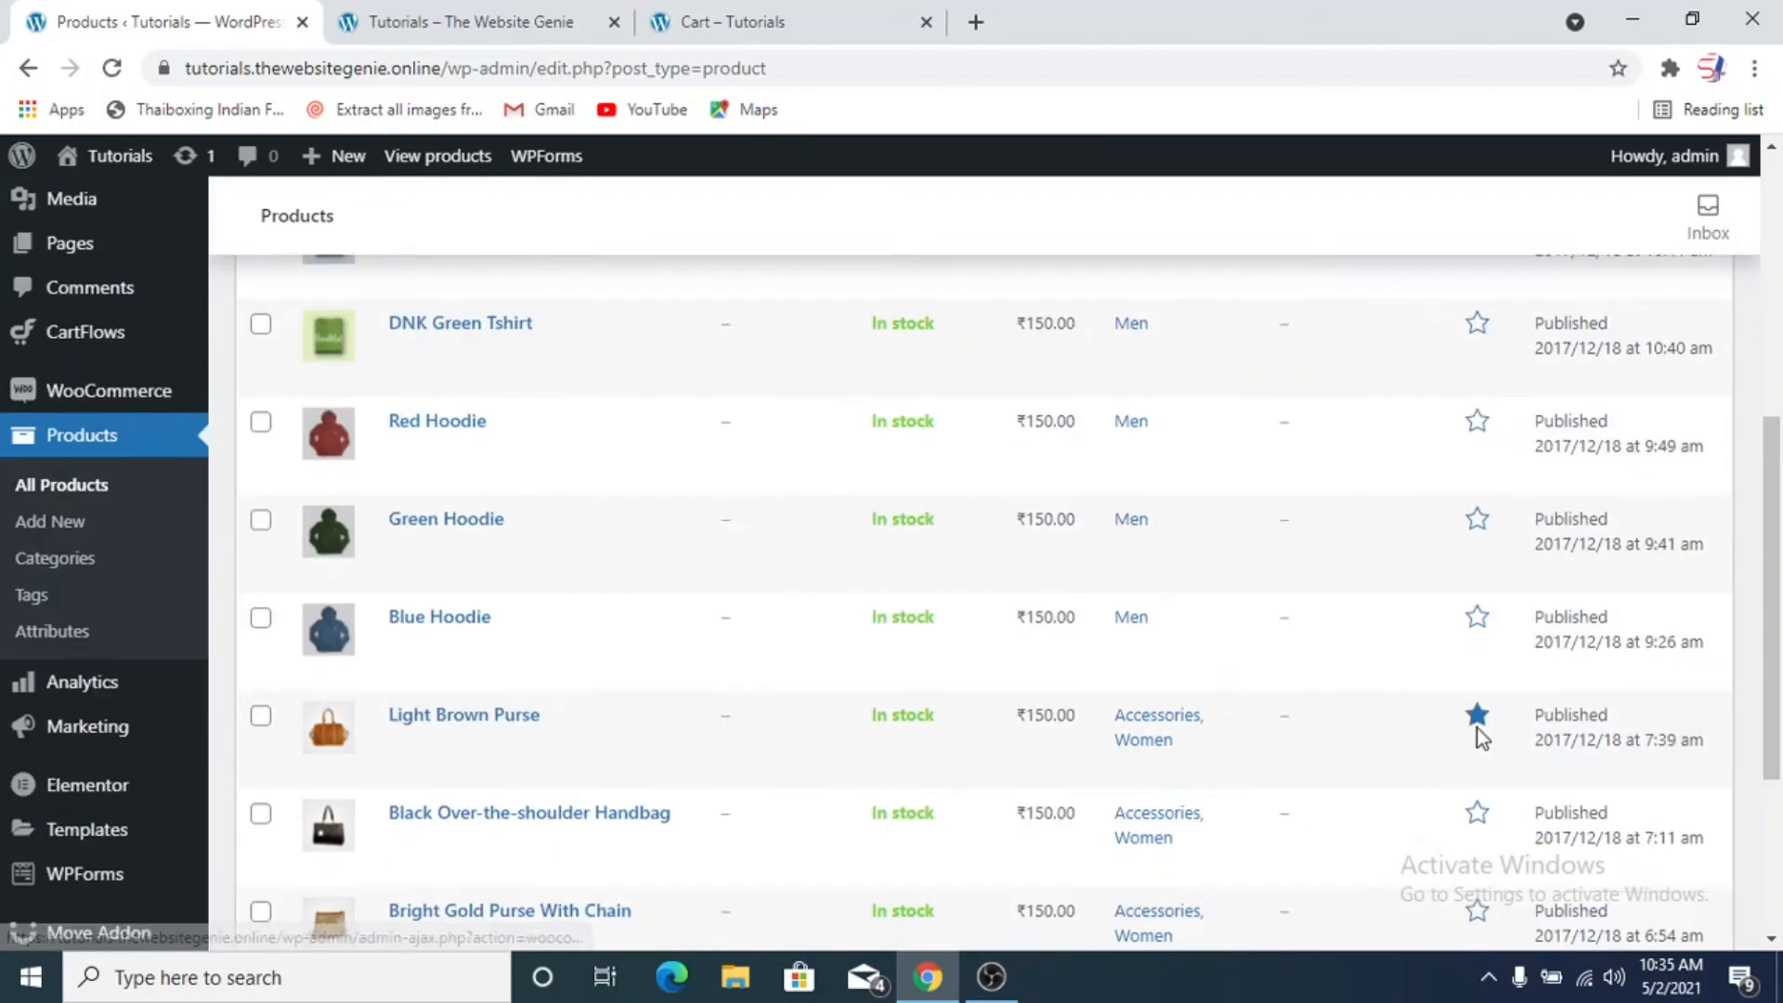
{"action": "scroll", "coordinate": [1476, 727], "scroll_direction": "up", "scroll_amount": 6}
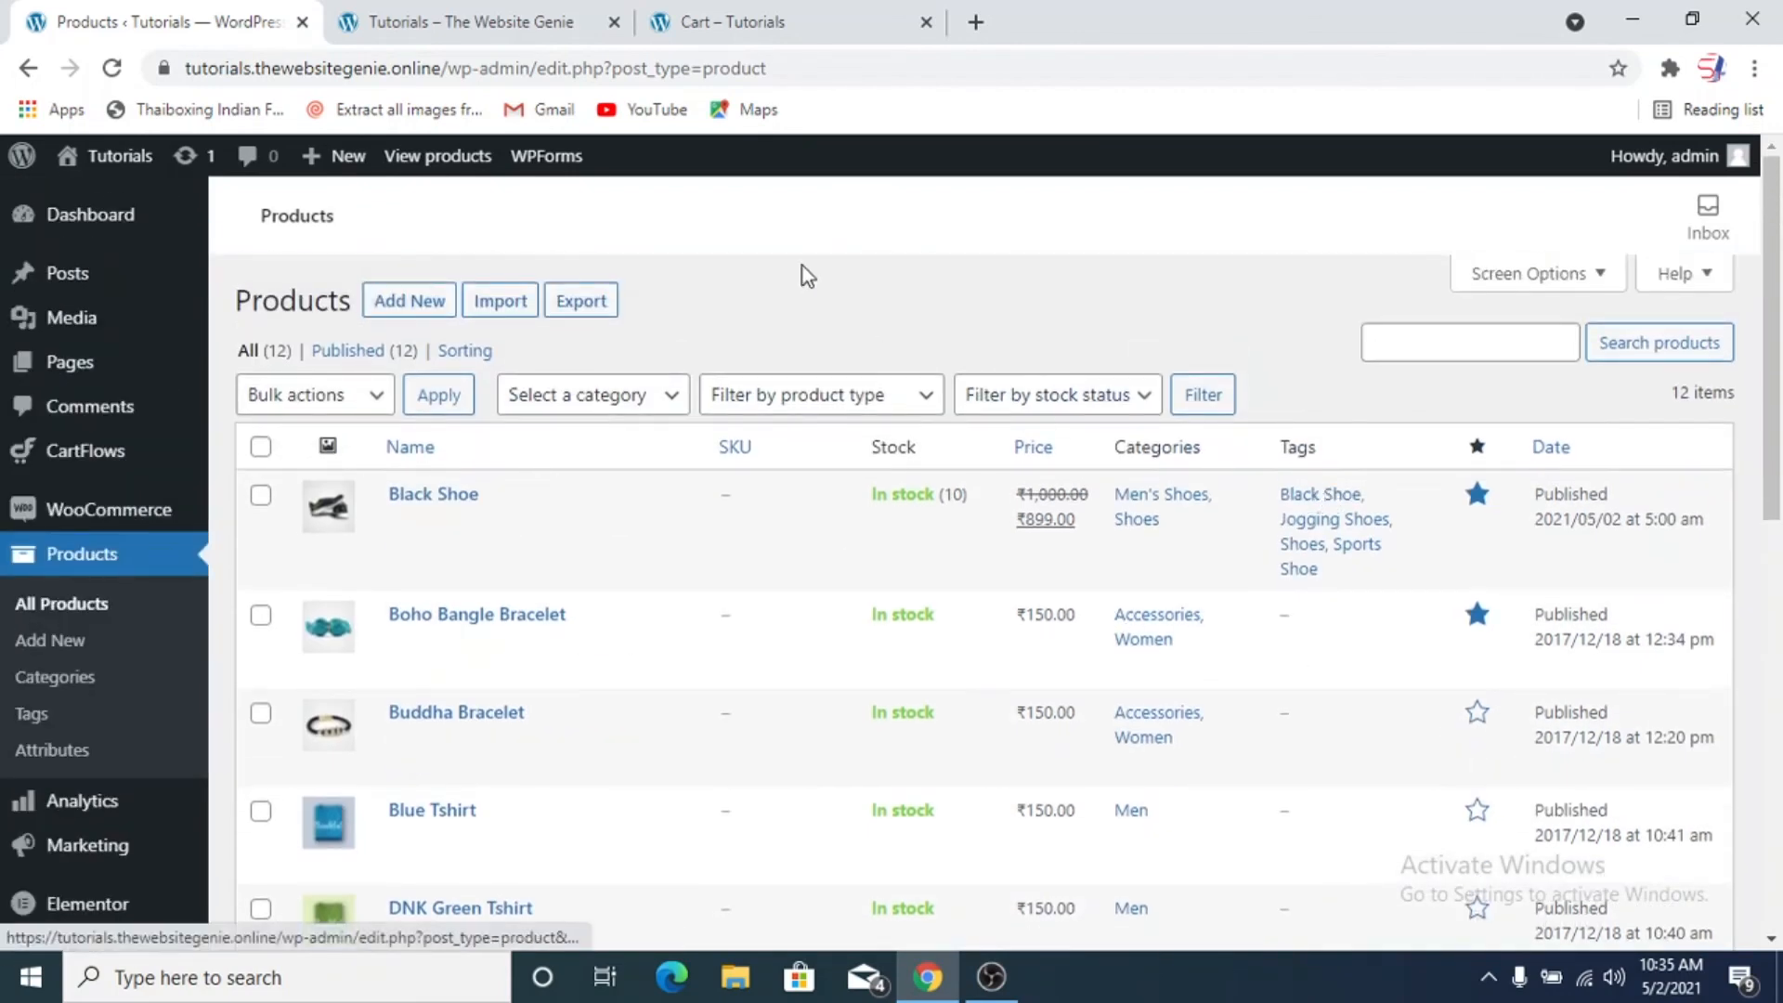
Reload the store's home page and check its Featured Products section for the Black Shoe, along with the surrounding home page sections
{"action": "left_click", "coordinate": [506, 21]}
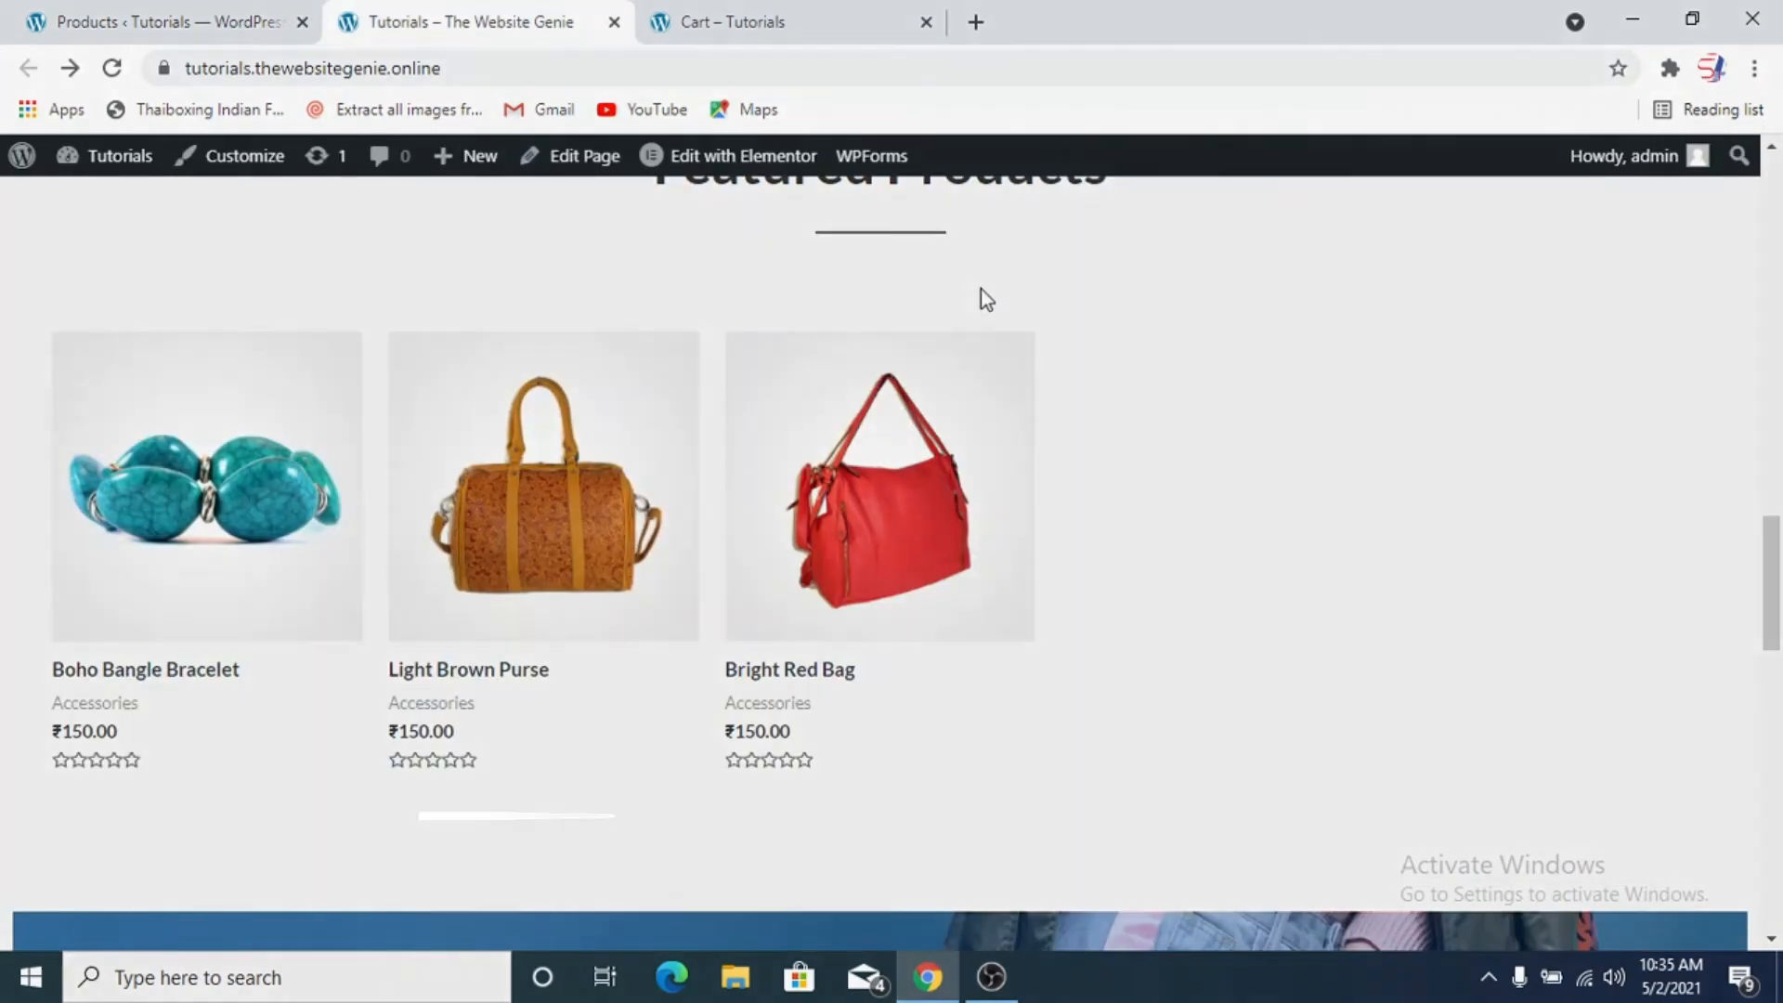
{"action": "key", "text": "F5"}
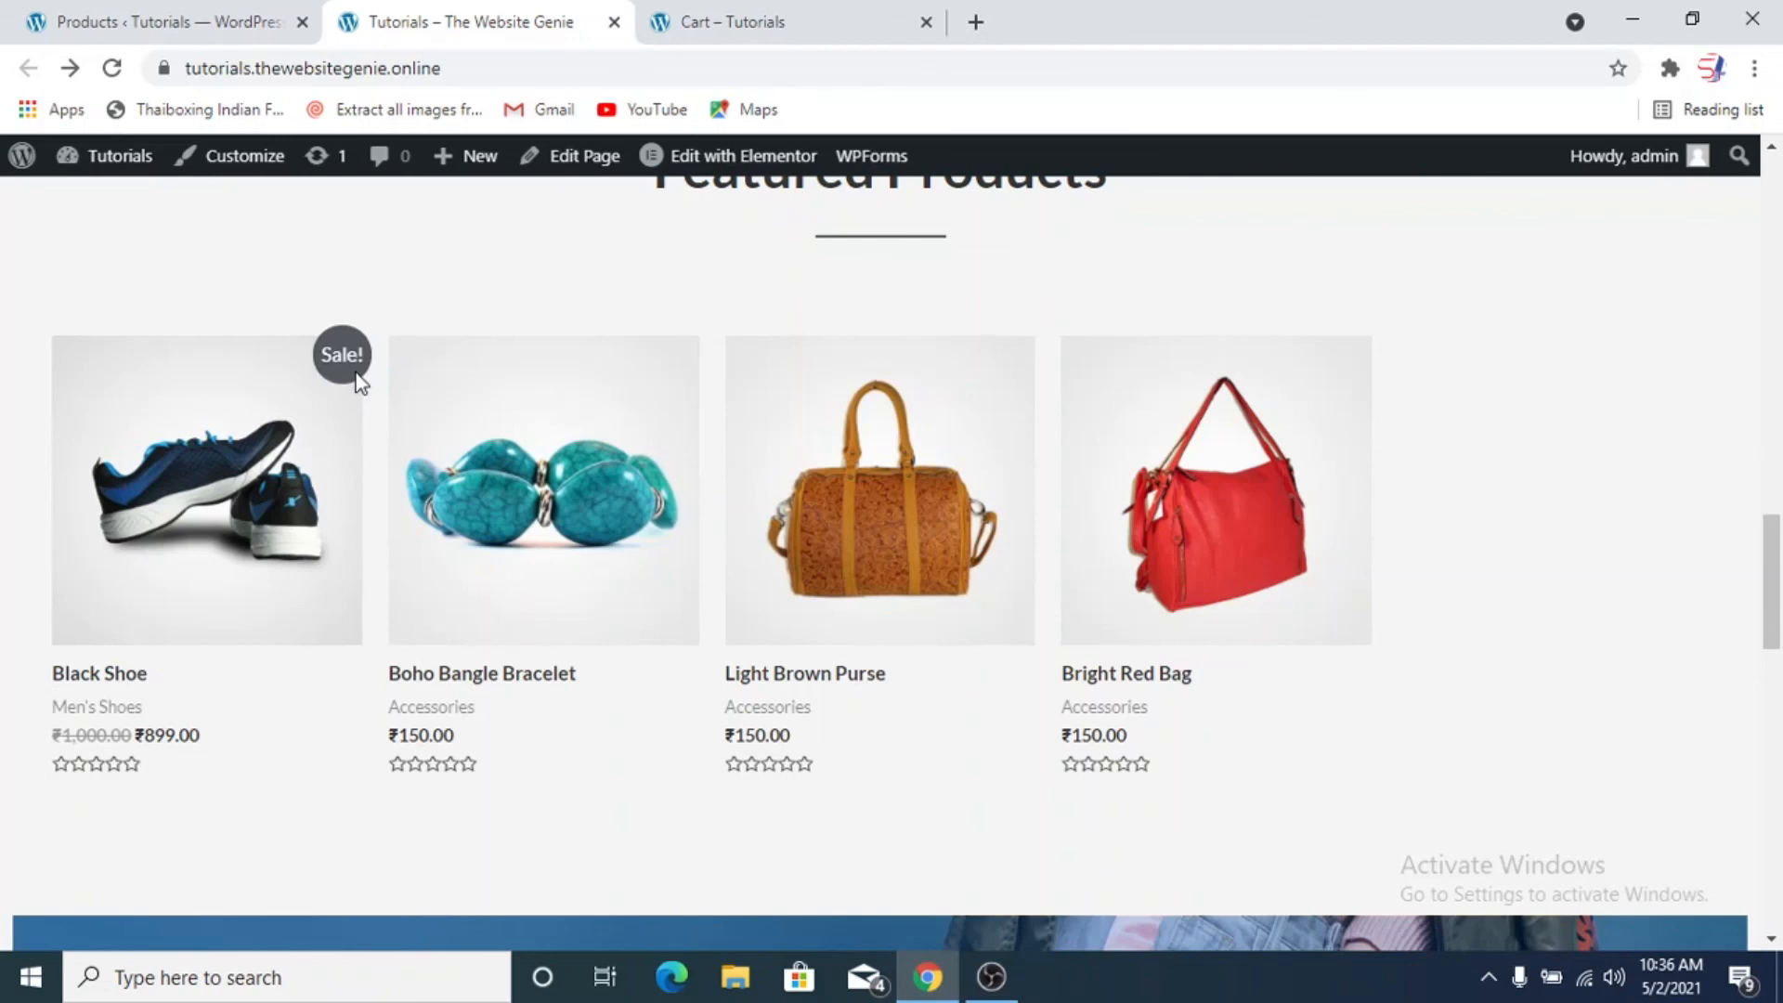
{"action": "scroll", "coordinate": [565, 358], "scroll_direction": "up", "scroll_amount": 12}
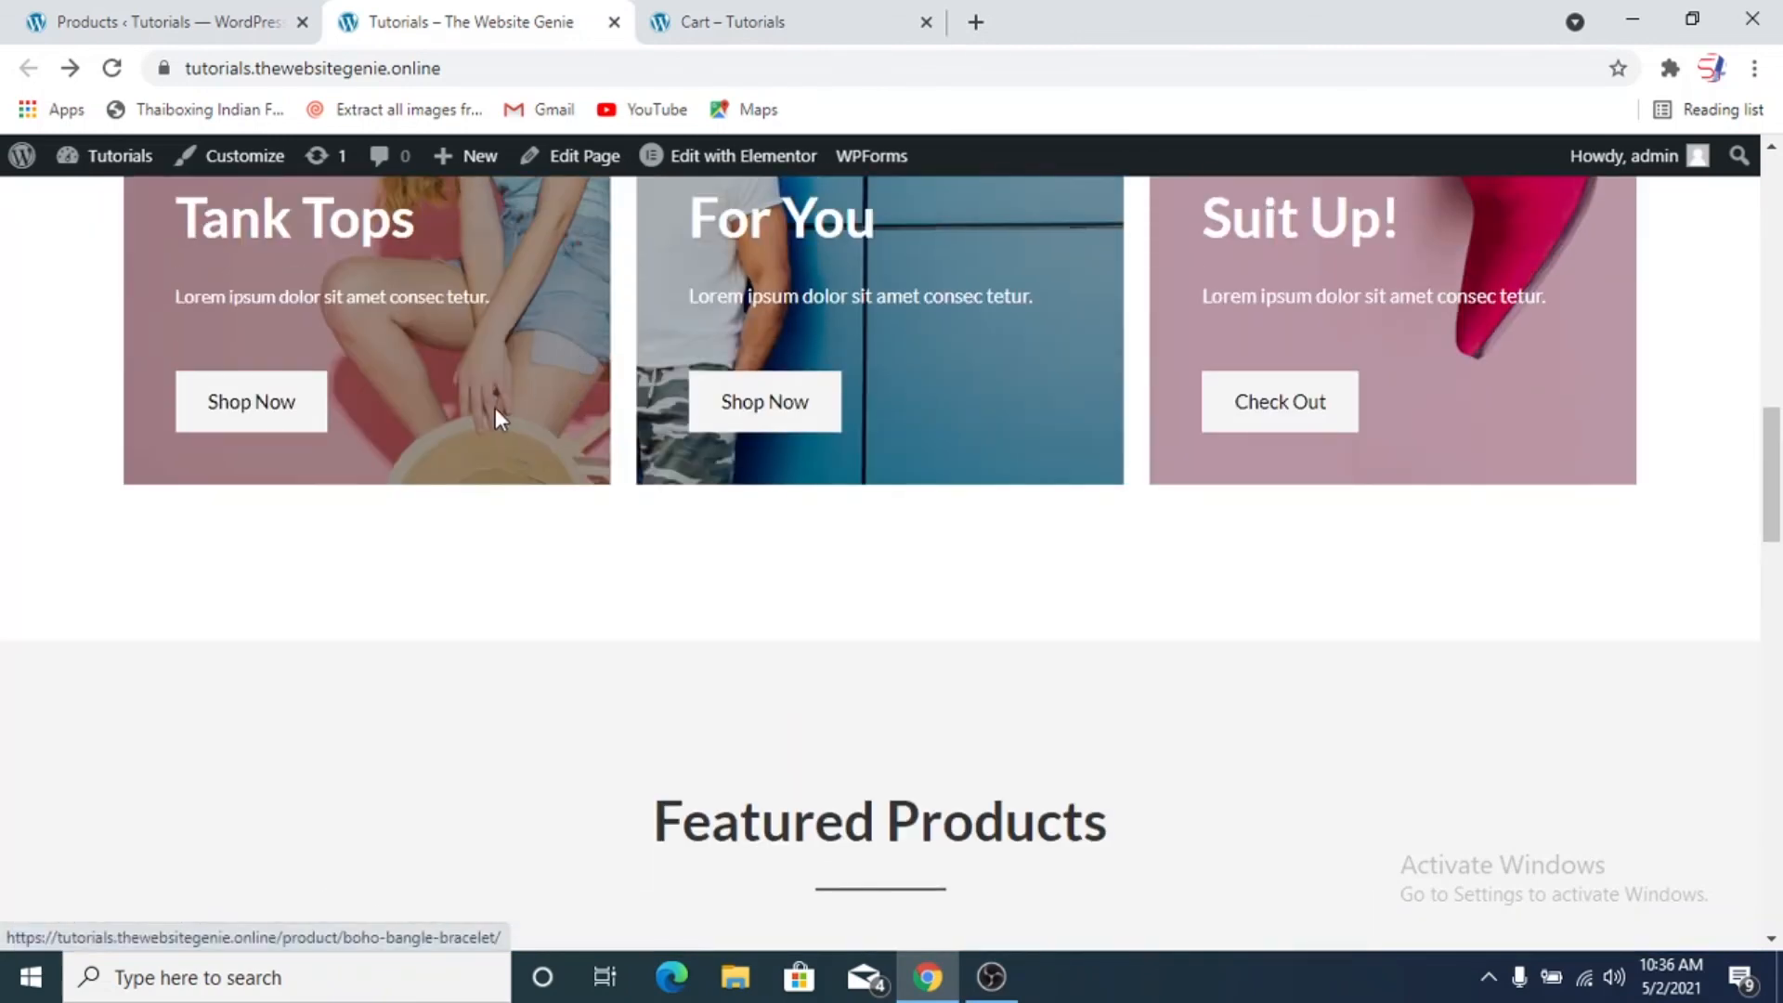
{"action": "scroll", "coordinate": [495, 413], "scroll_direction": "up", "scroll_amount": 6}
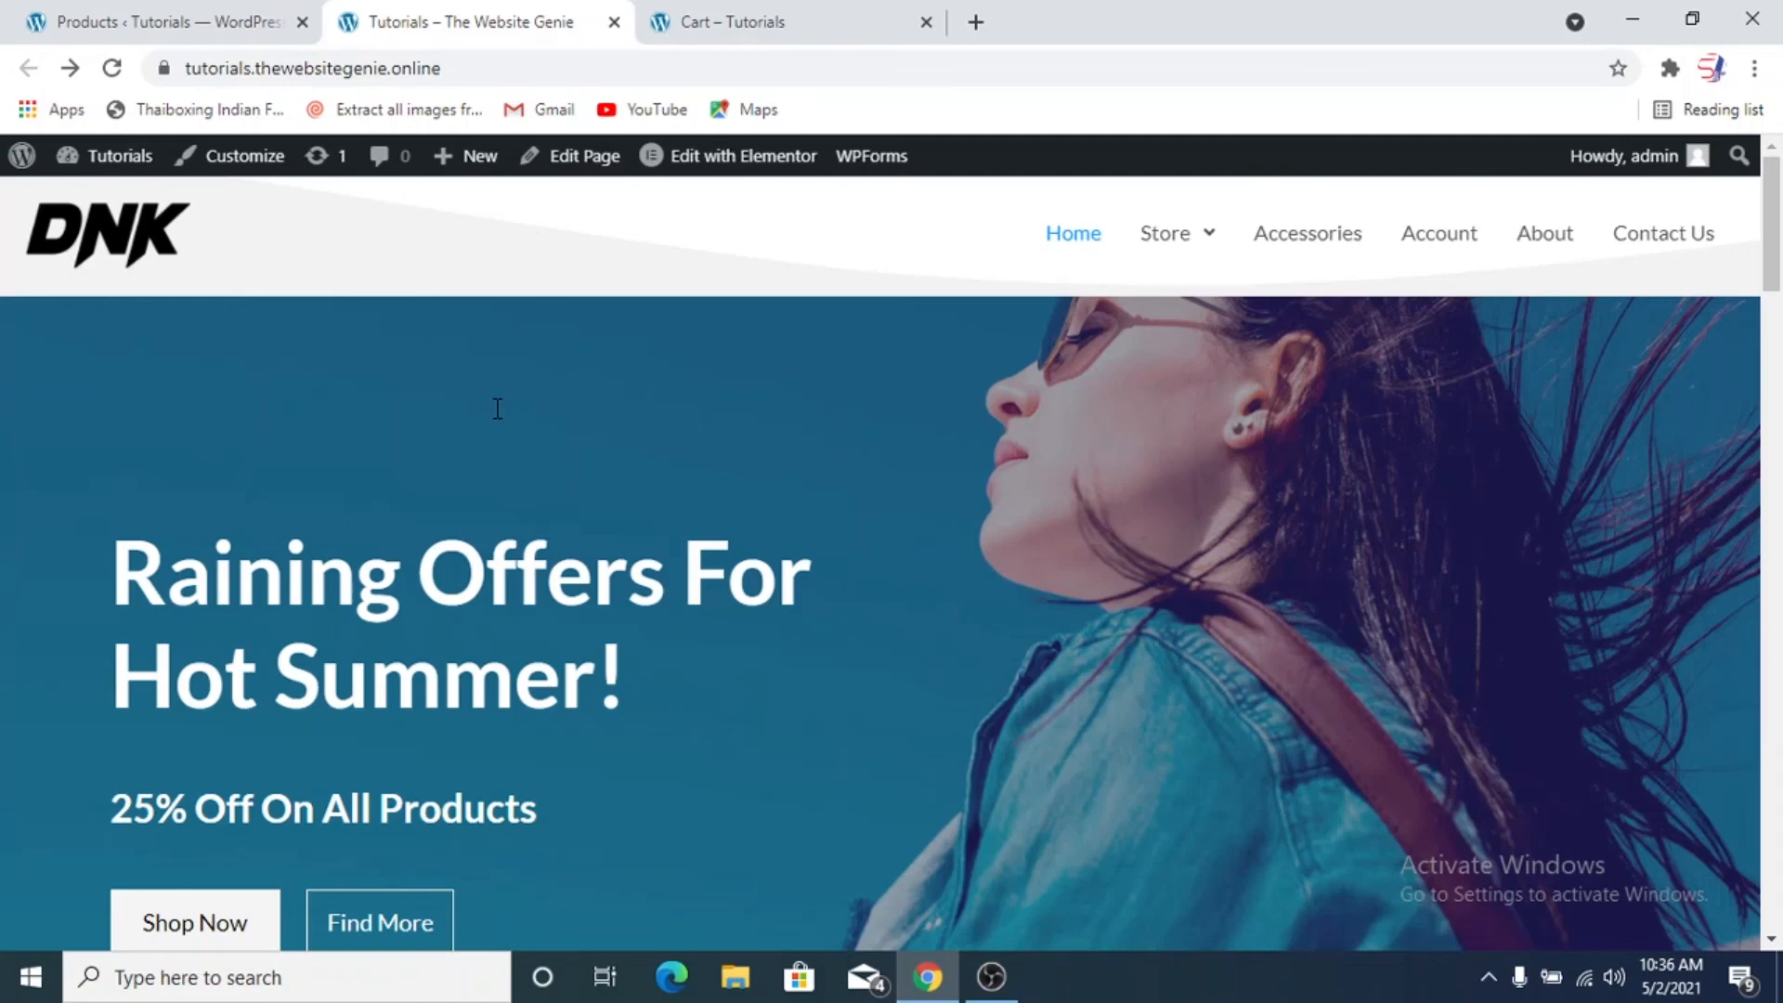
{"action": "scroll", "coordinate": [490, 391], "scroll_direction": "down", "scroll_amount": 7}
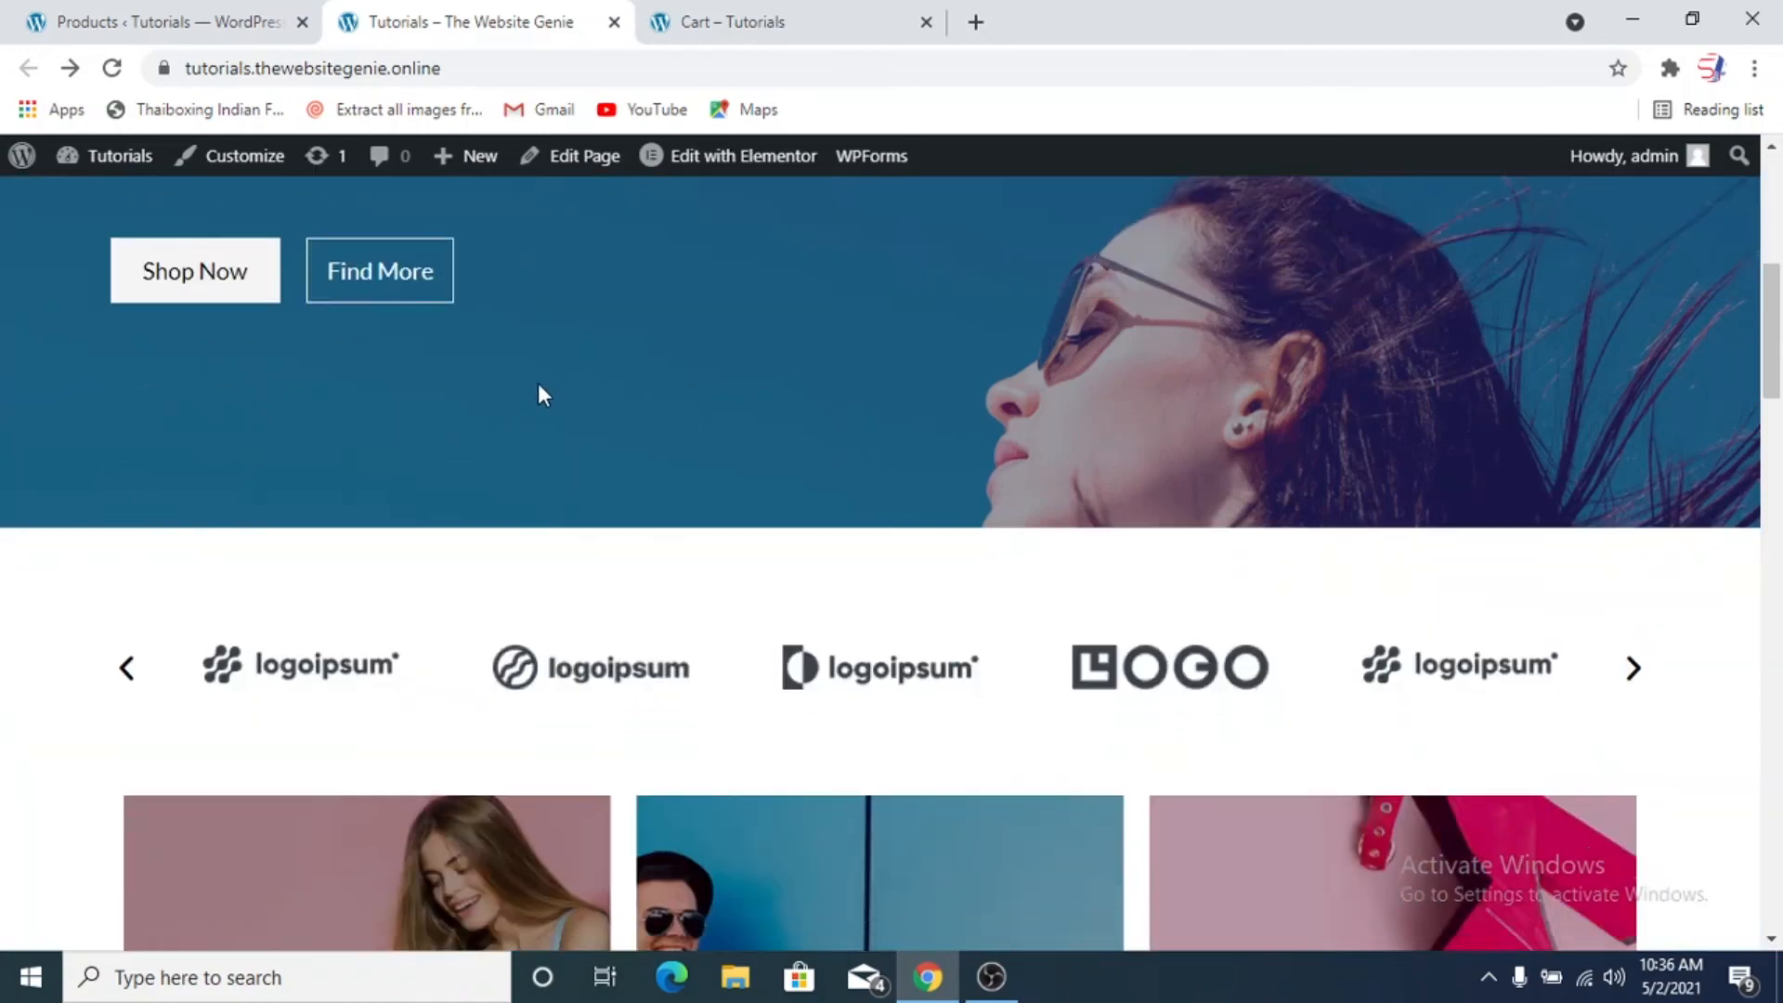
{"action": "scroll", "coordinate": [637, 395], "scroll_direction": "up", "scroll_amount": 5}
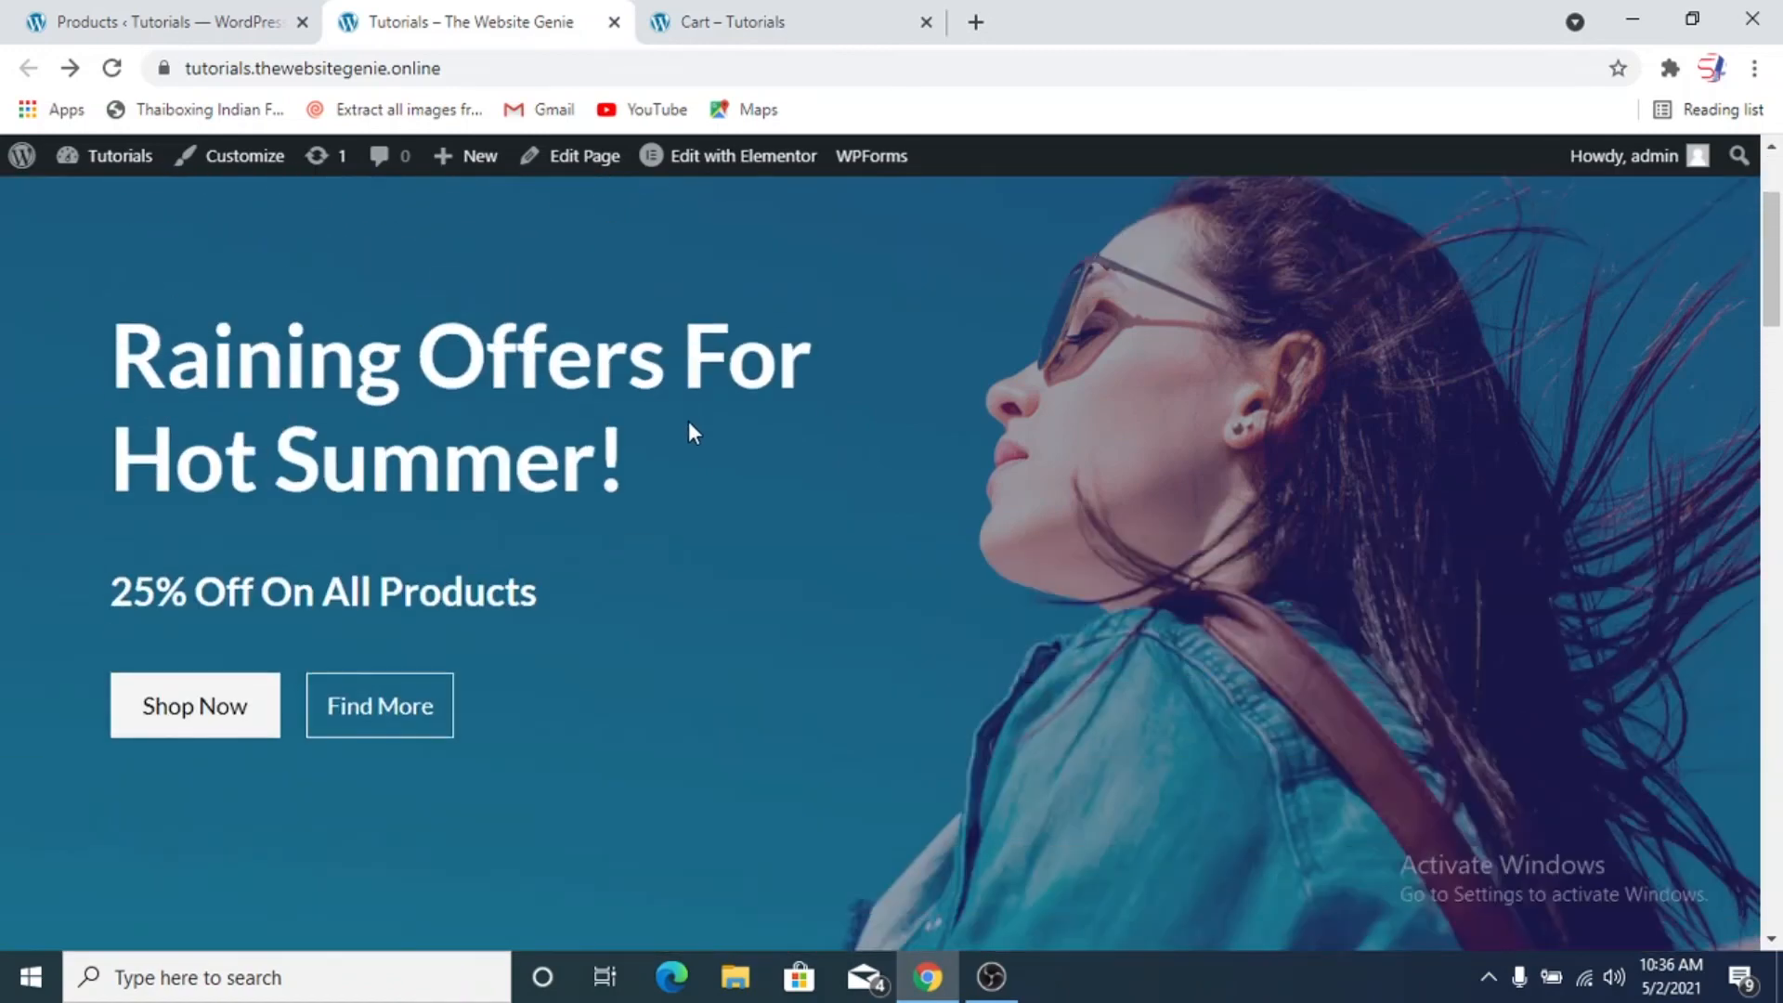
{"action": "scroll", "coordinate": [687, 427], "scroll_direction": "down", "scroll_amount": 12}
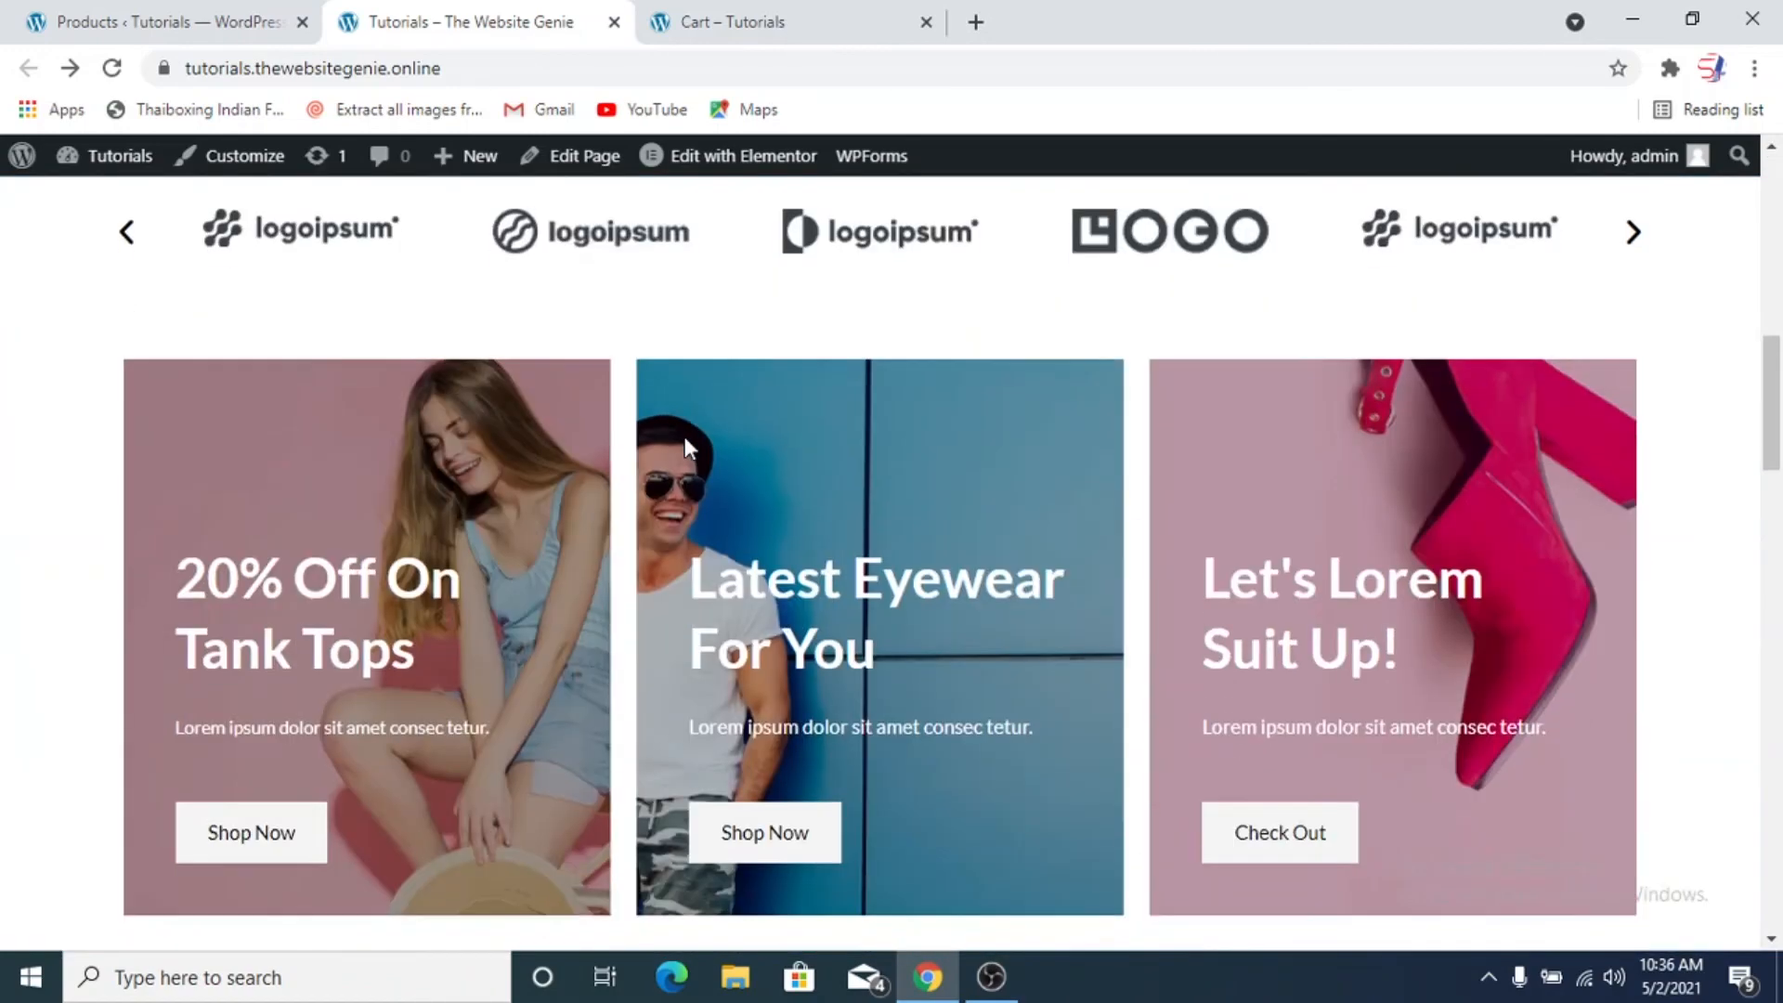
{"action": "scroll", "coordinate": [685, 442], "scroll_direction": "down", "scroll_amount": 10}
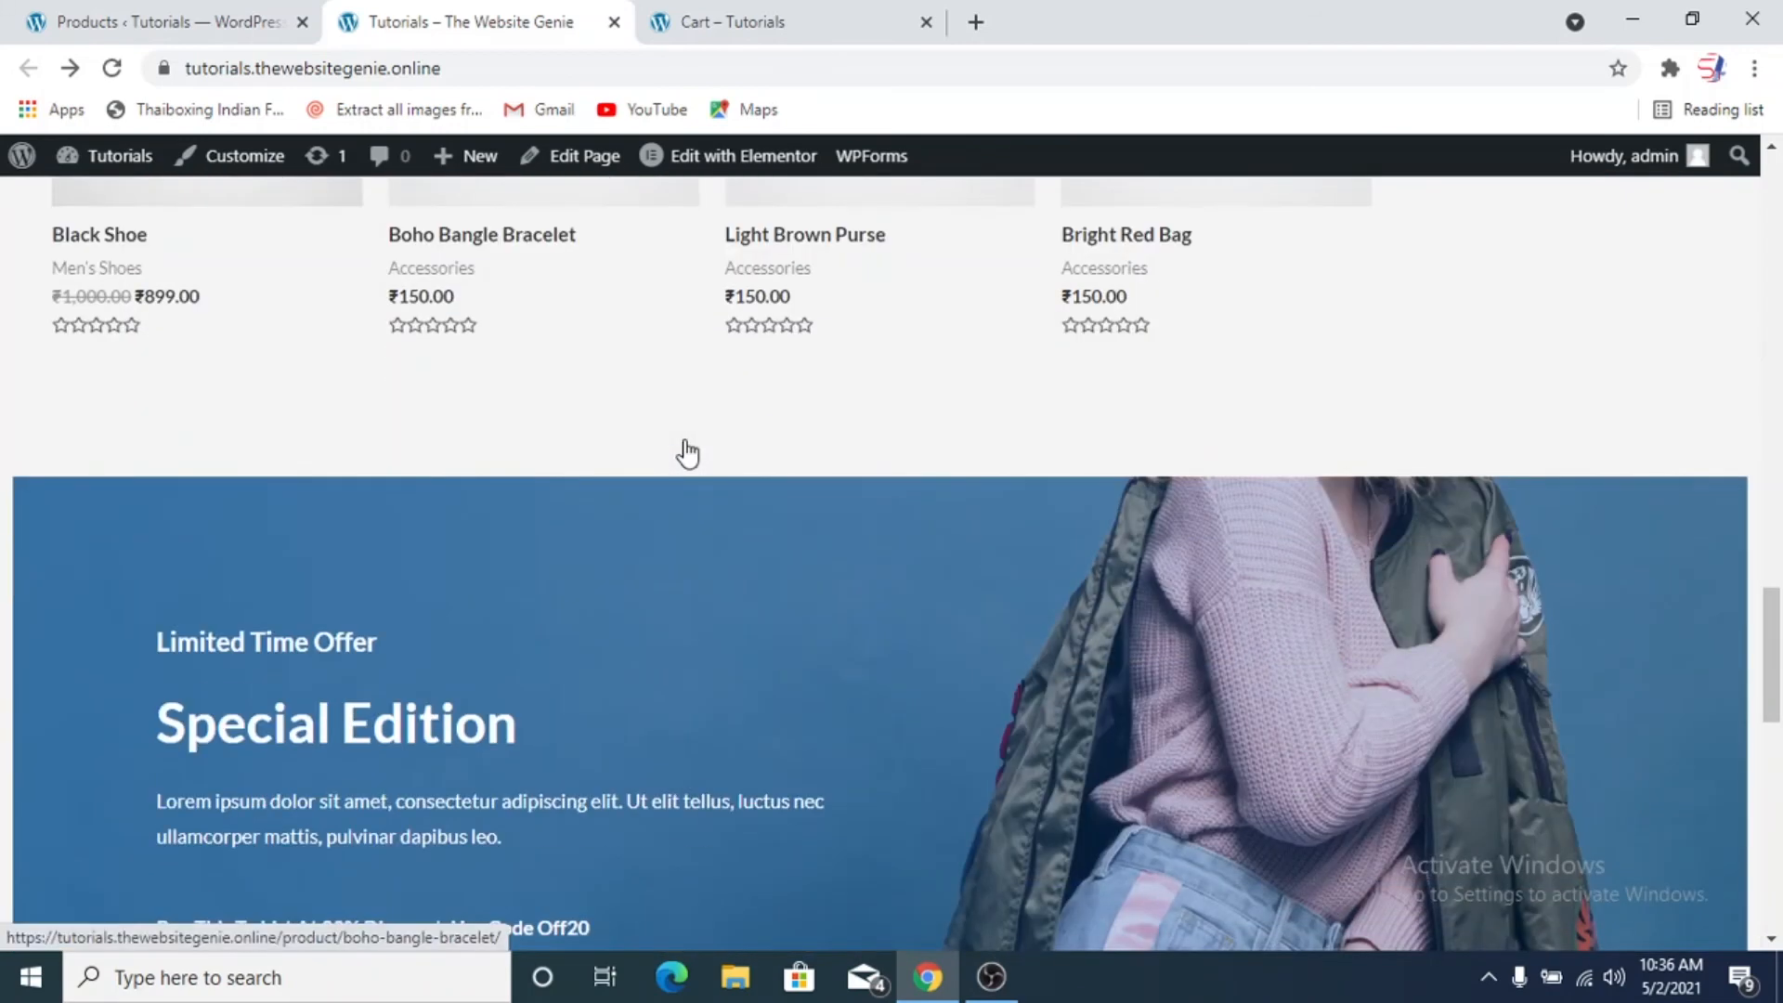
{"action": "scroll", "coordinate": [685, 441], "scroll_direction": "down", "scroll_amount": 4}
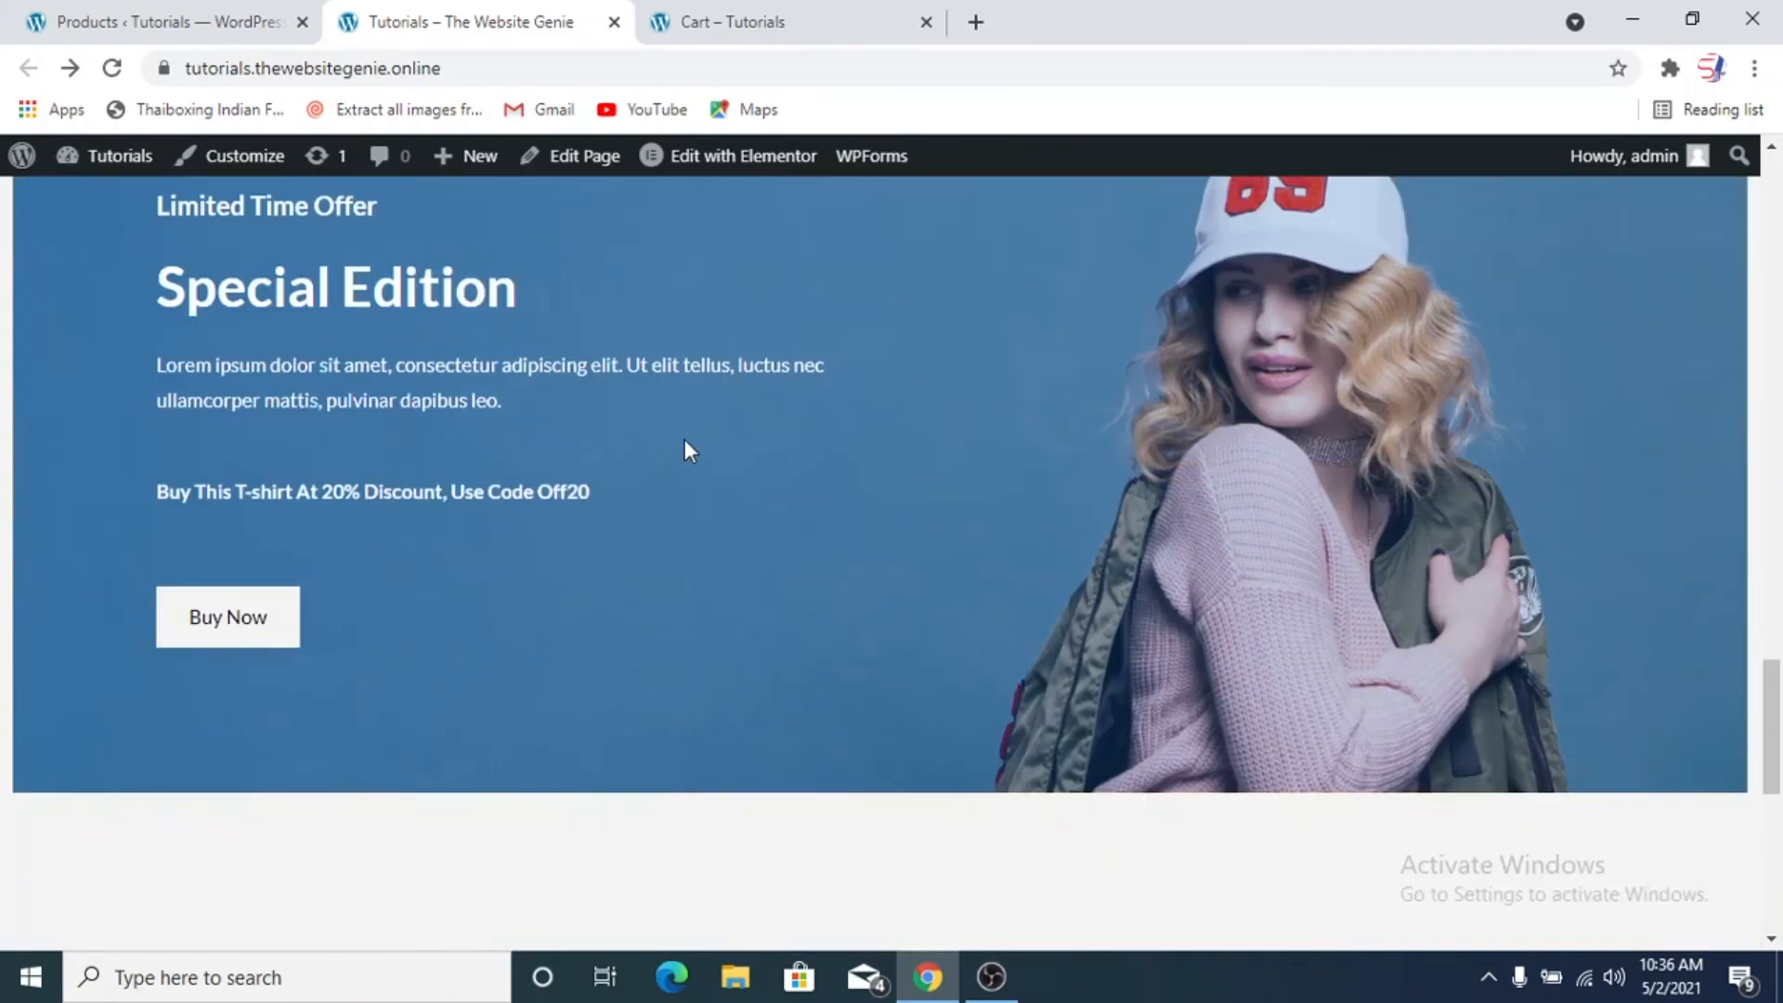